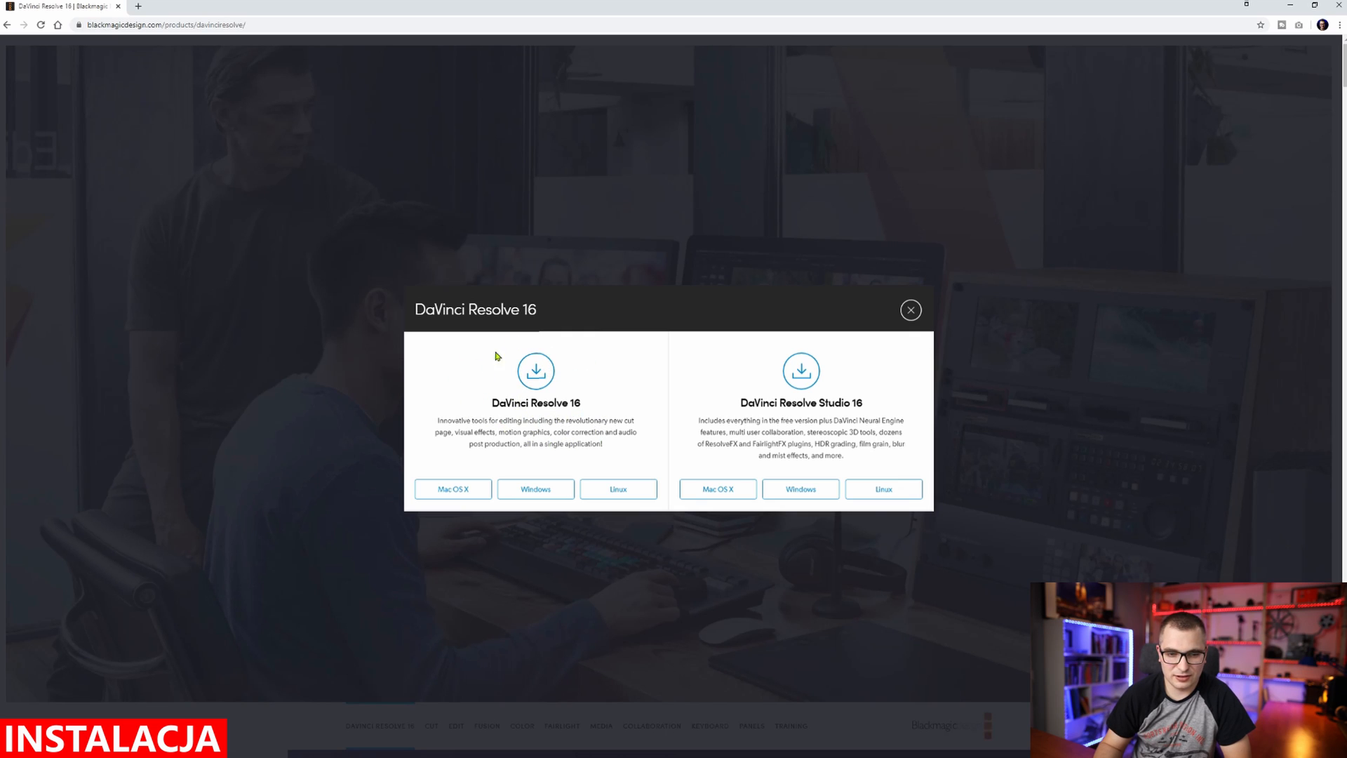
Step: Start the download of the free DaVinci Resolve 16 edition for Windows
click(526, 500)
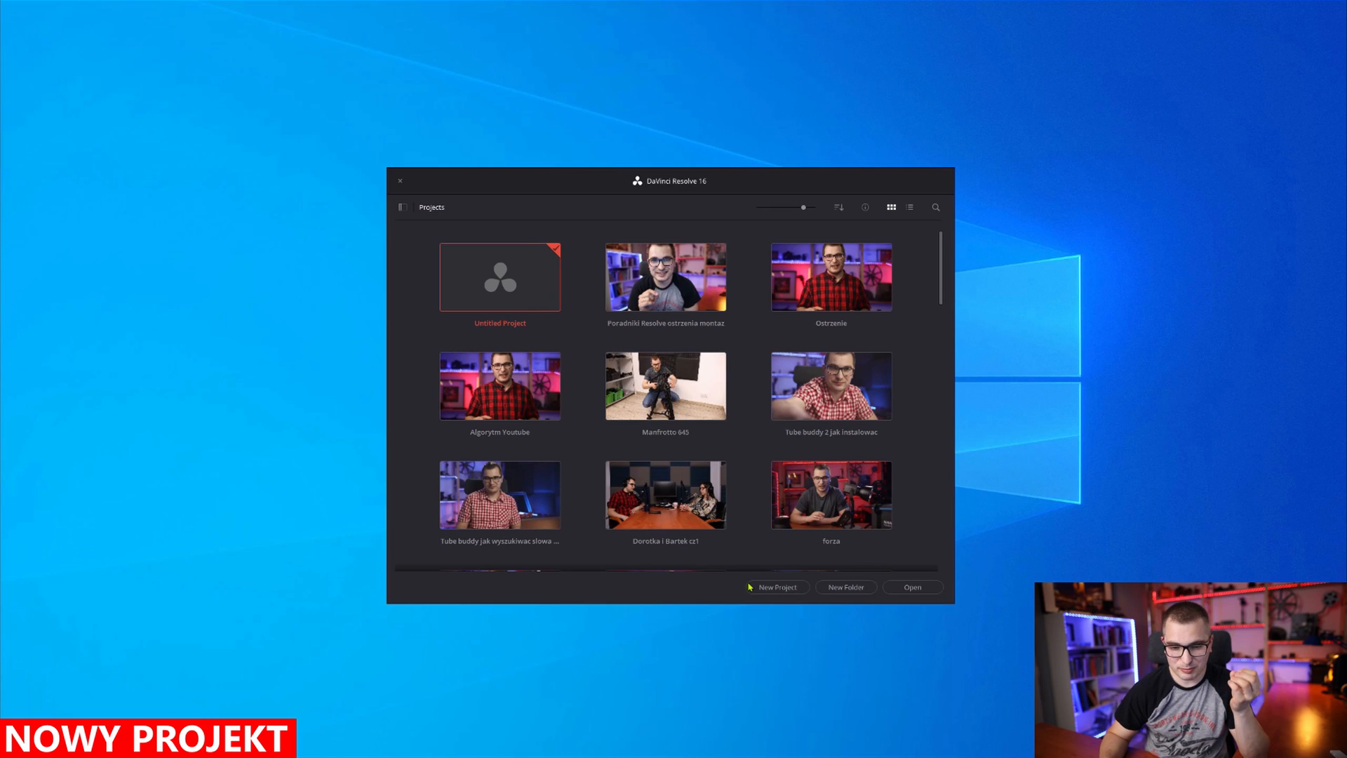
Step: Create a new project named "Projekt" and open it in DaVinci Resolve
click(778, 587)
click(654, 414)
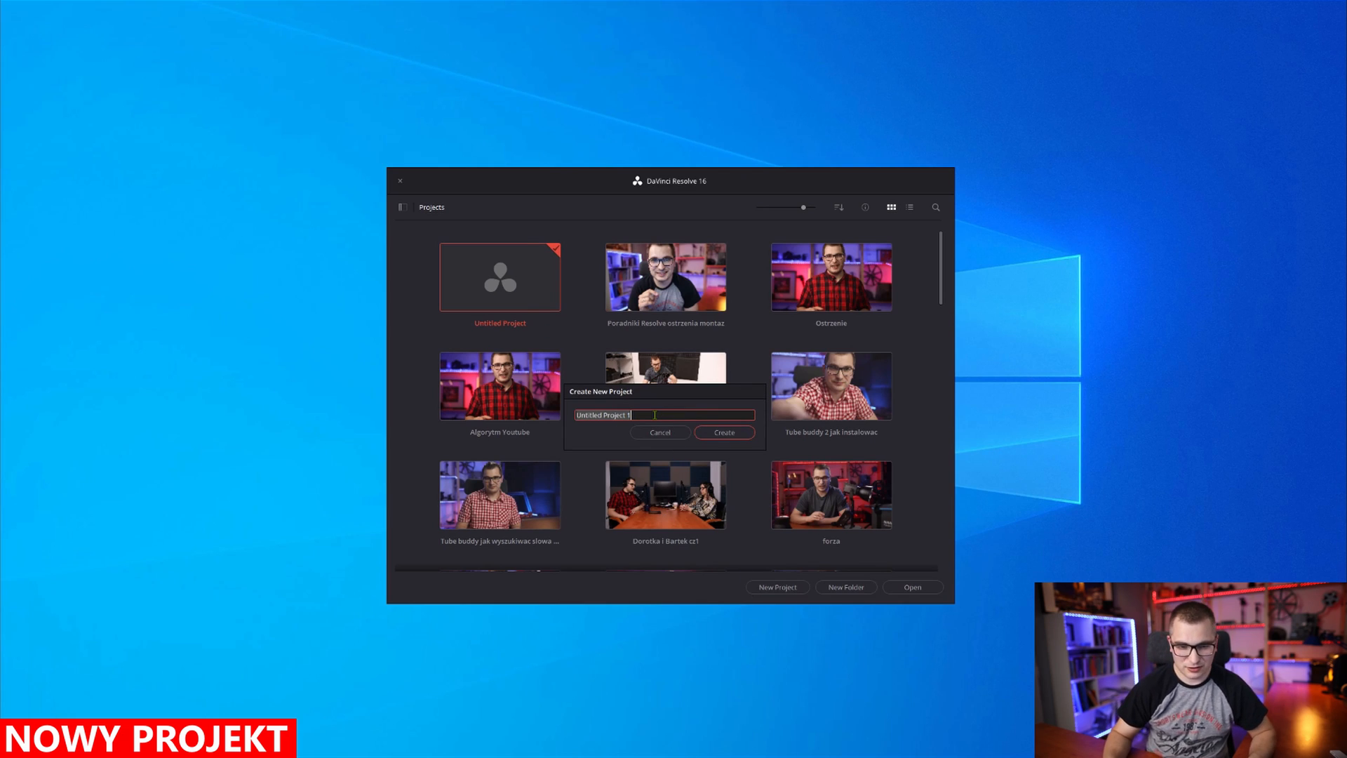
key(BackSpace)
text(Projekt)
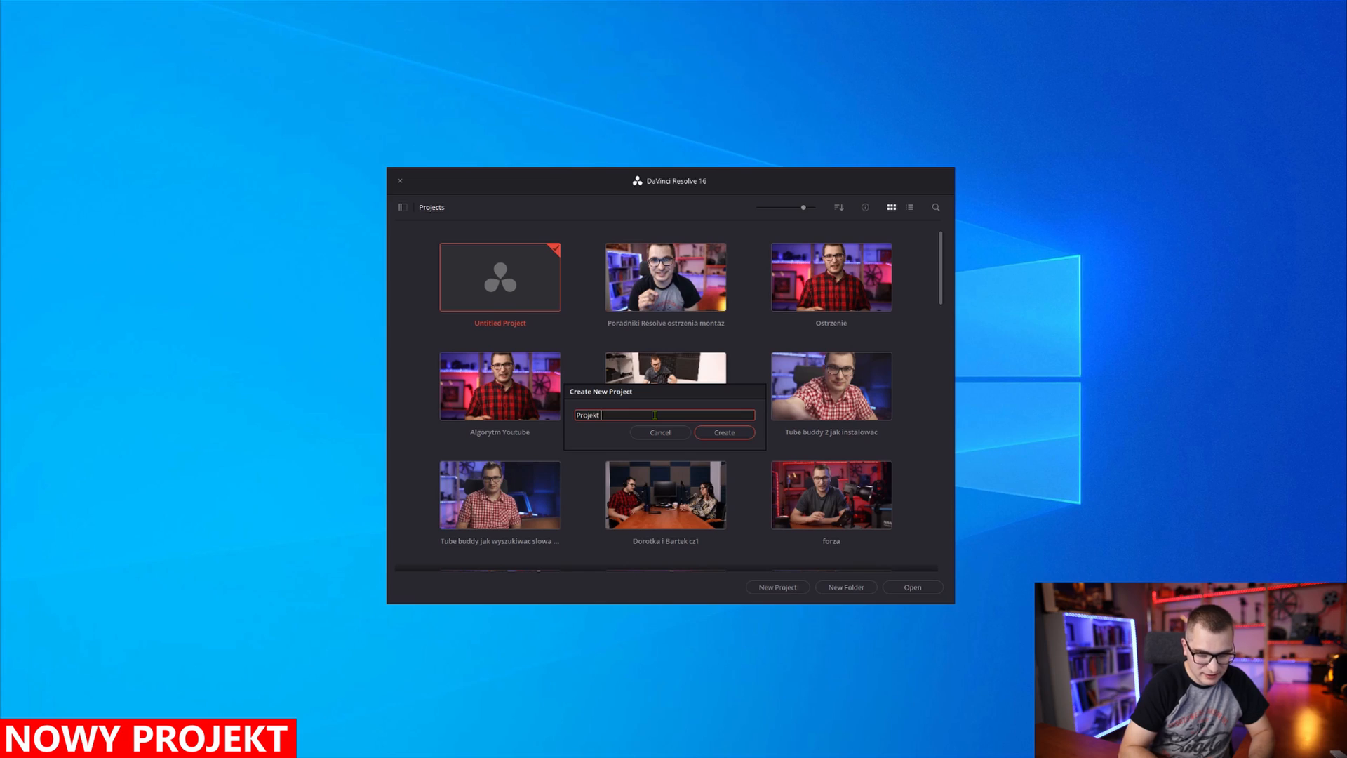
key(Return)
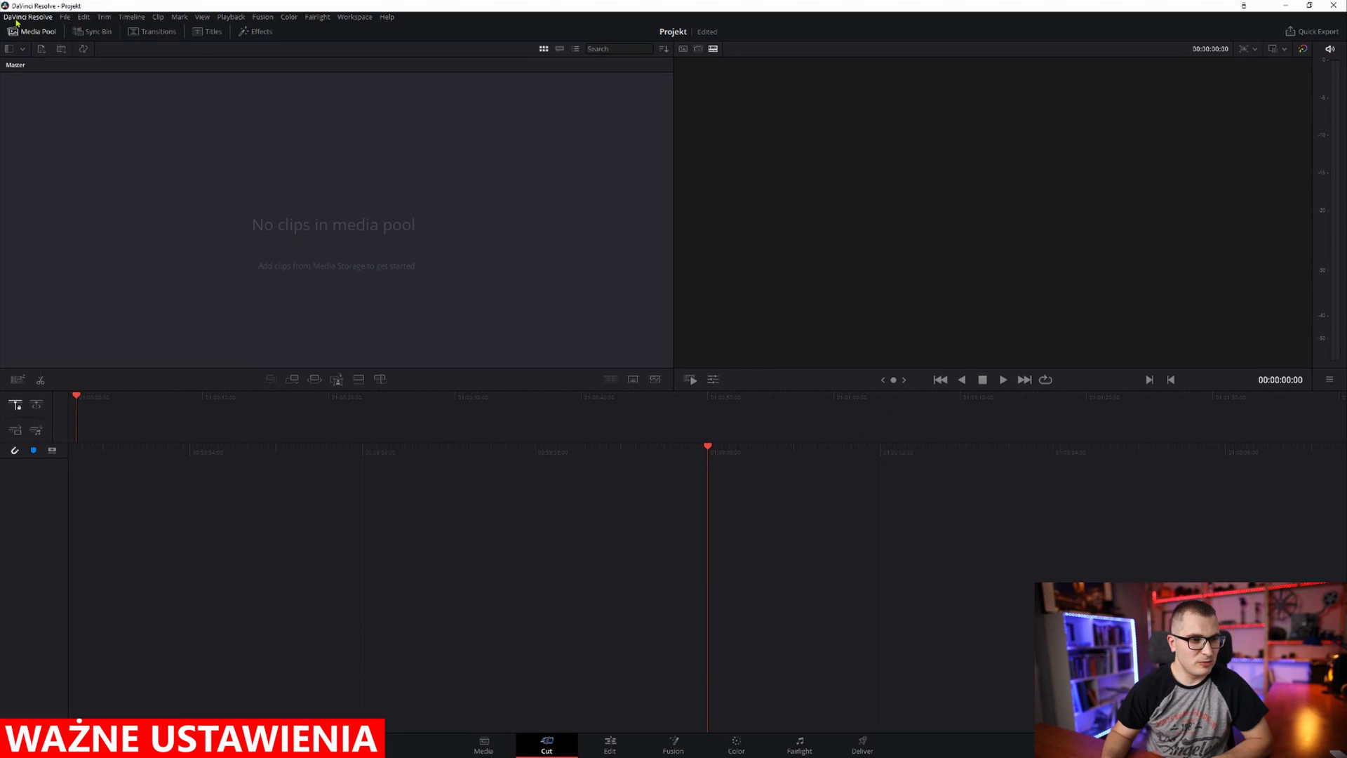
Step: Examine the preferences for media storage location, memory and GPU configuration, user interface options, and the project backup interval and location
click(15, 18)
click(32, 68)
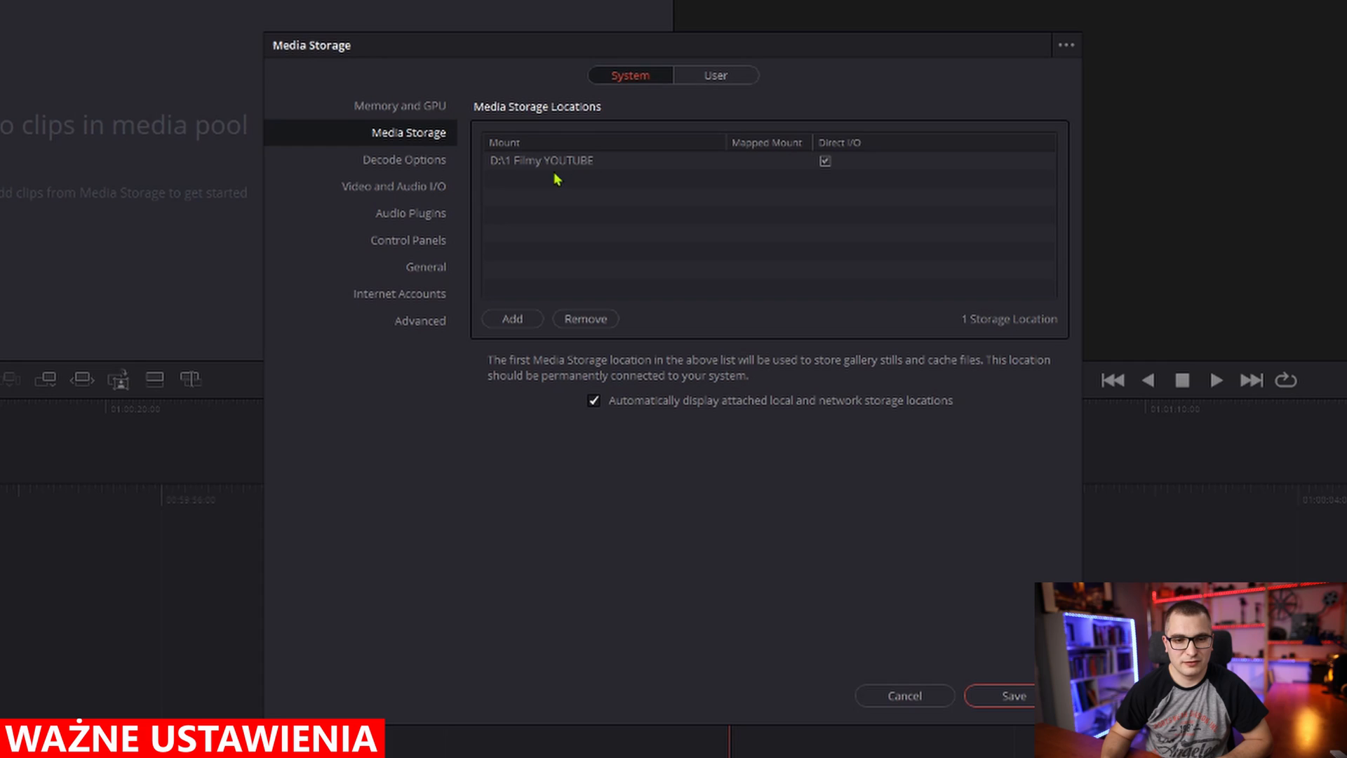
click(415, 111)
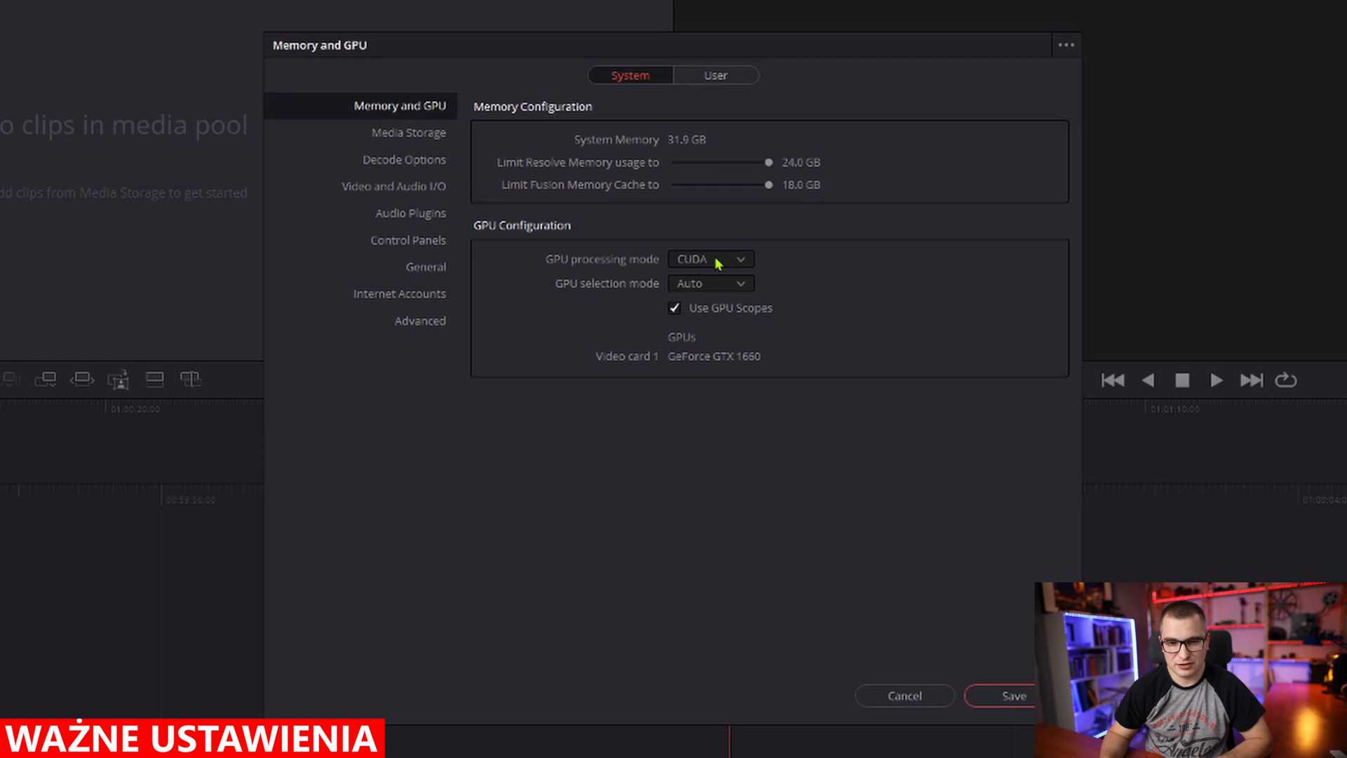
click(709, 76)
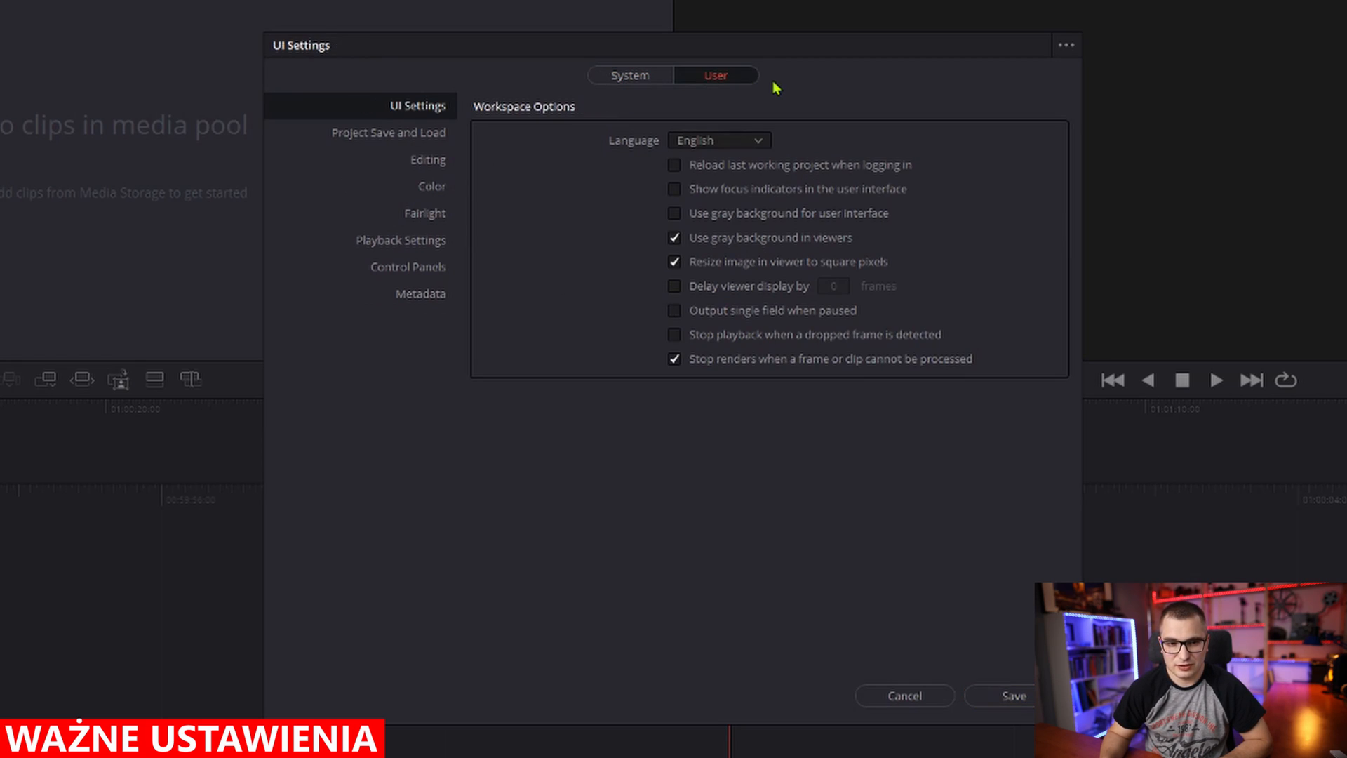
click(429, 139)
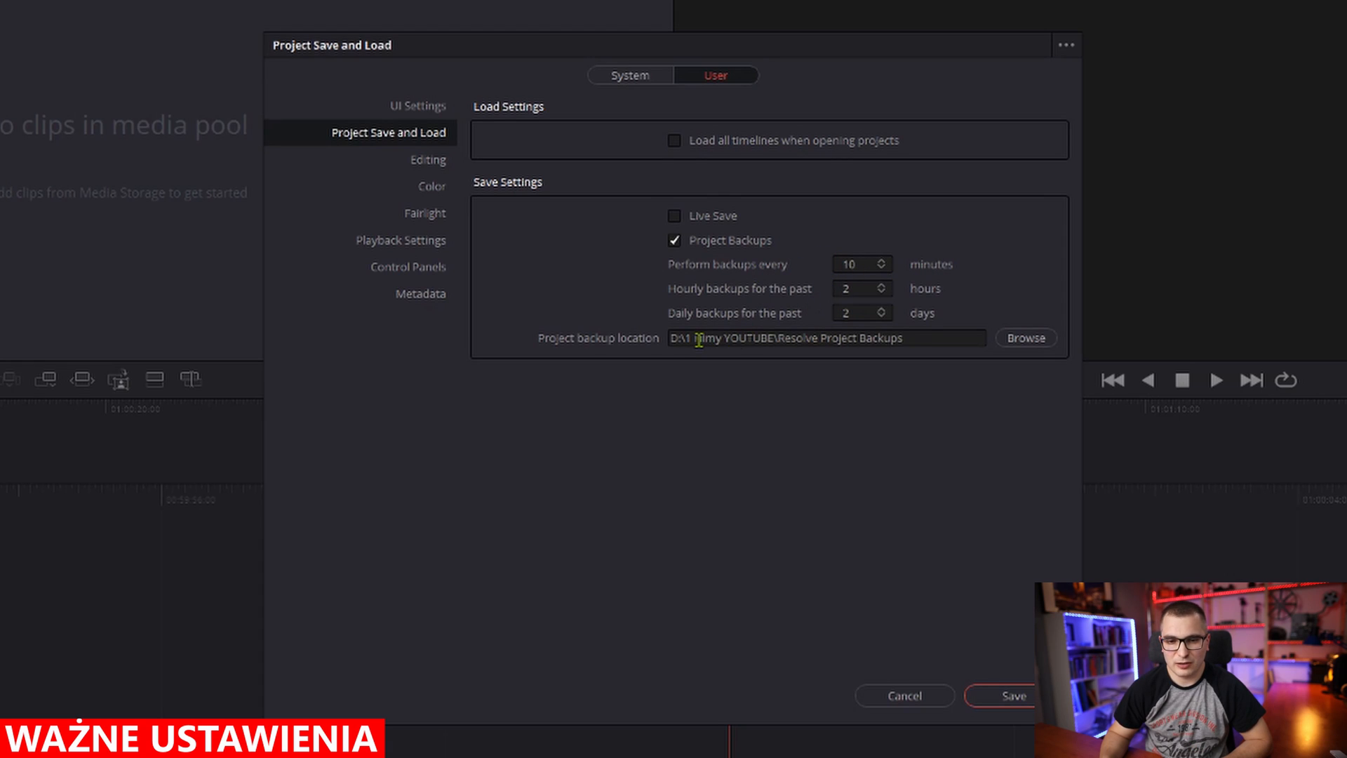
drag(671, 339, 920, 340)
click(923, 340)
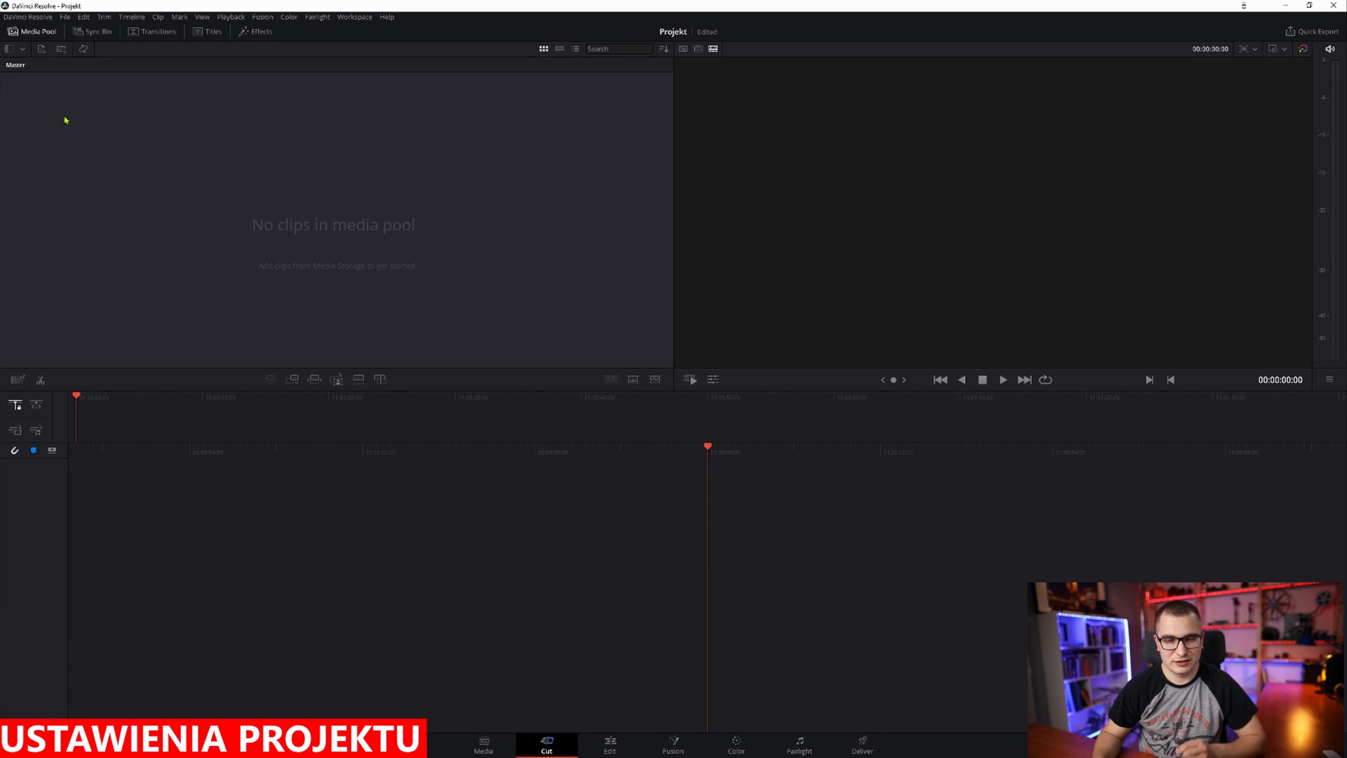
Step: Open the project settings and set the timeline resolution to 3840 x 2160 Ultra HD
click(65, 17)
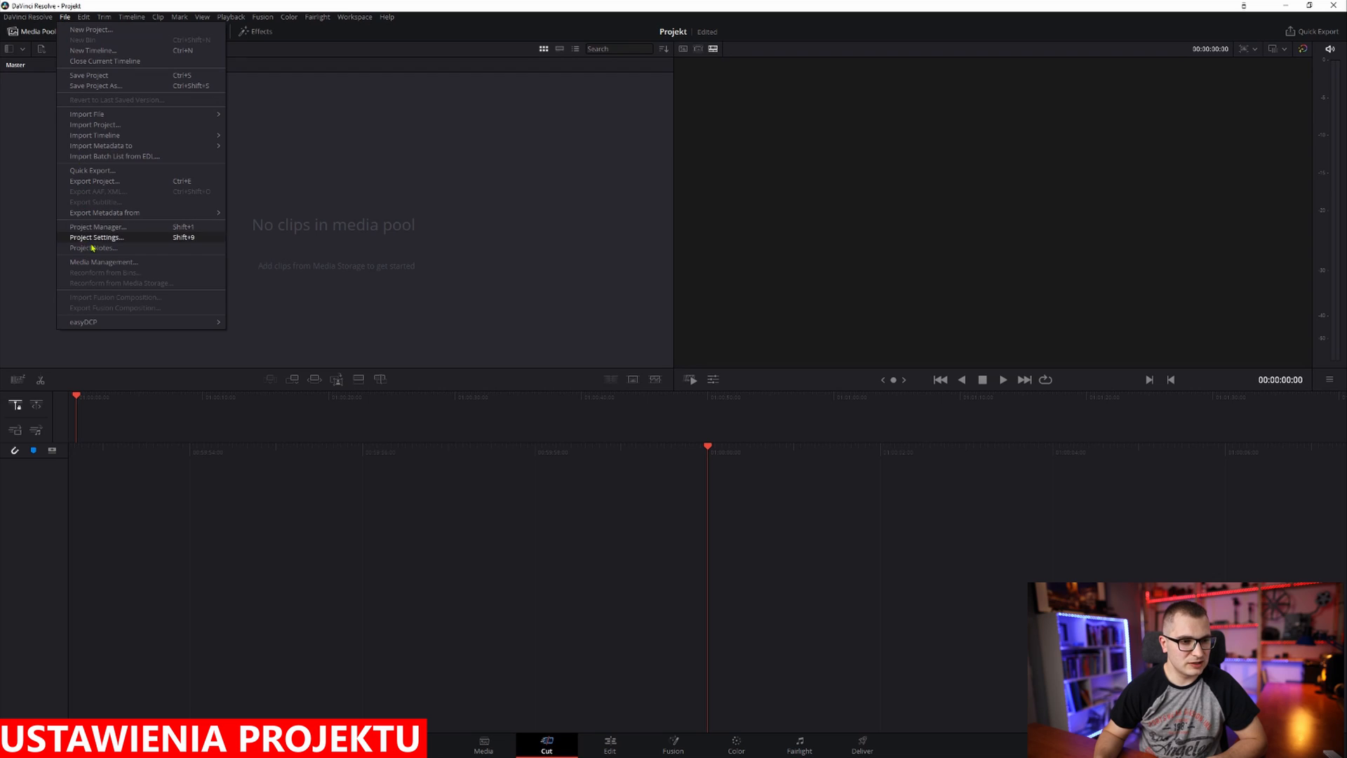
click(141, 238)
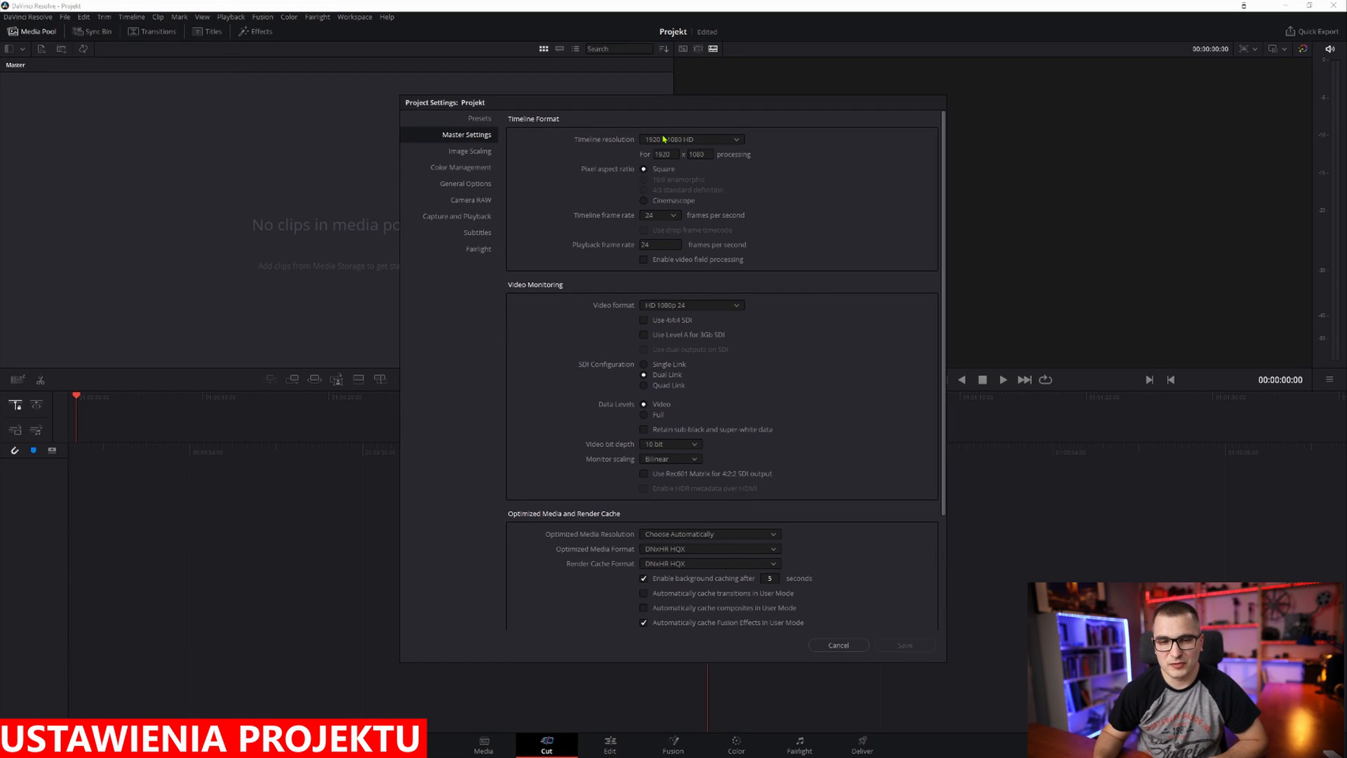
click(691, 141)
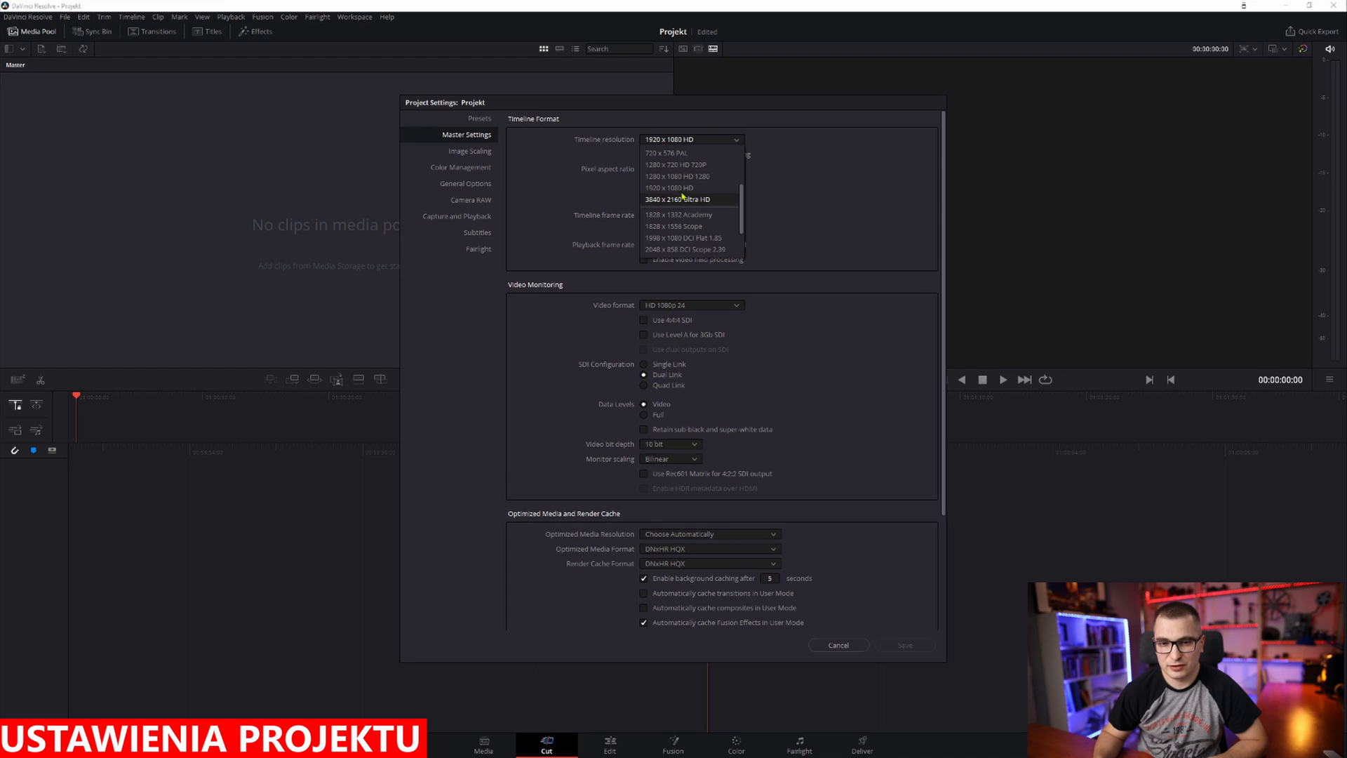
click(704, 200)
Step: Set both the timeline frame rate and the playback frame rate to 59.94 and save the project settings
click(675, 218)
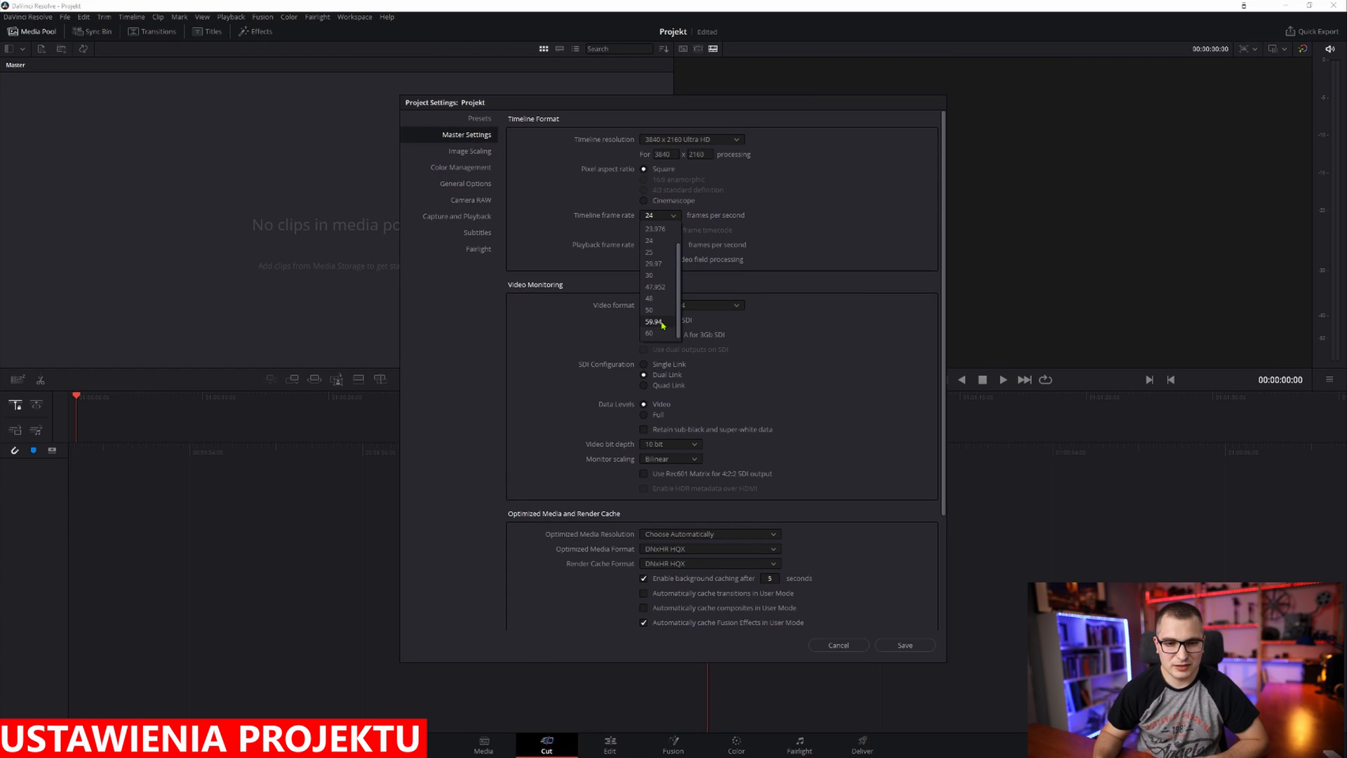
click(663, 323)
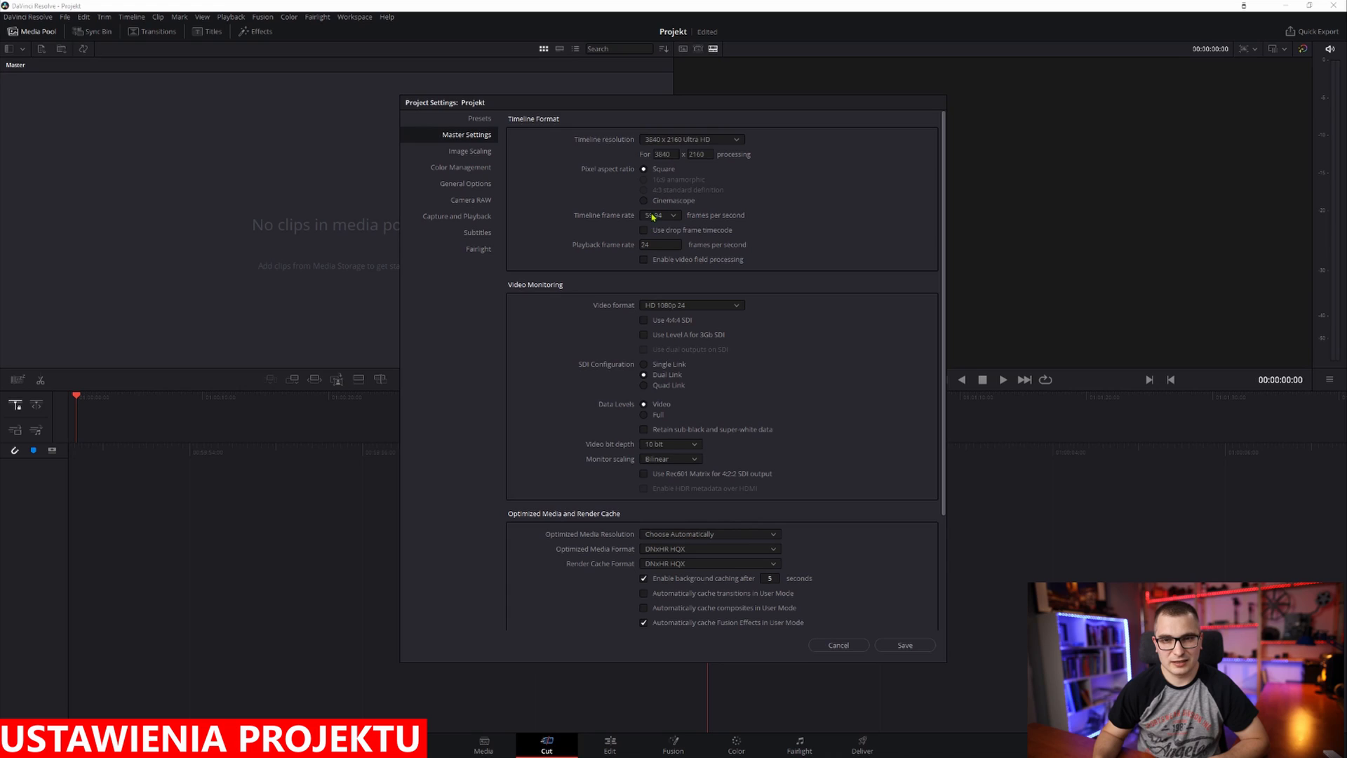
click(663, 244)
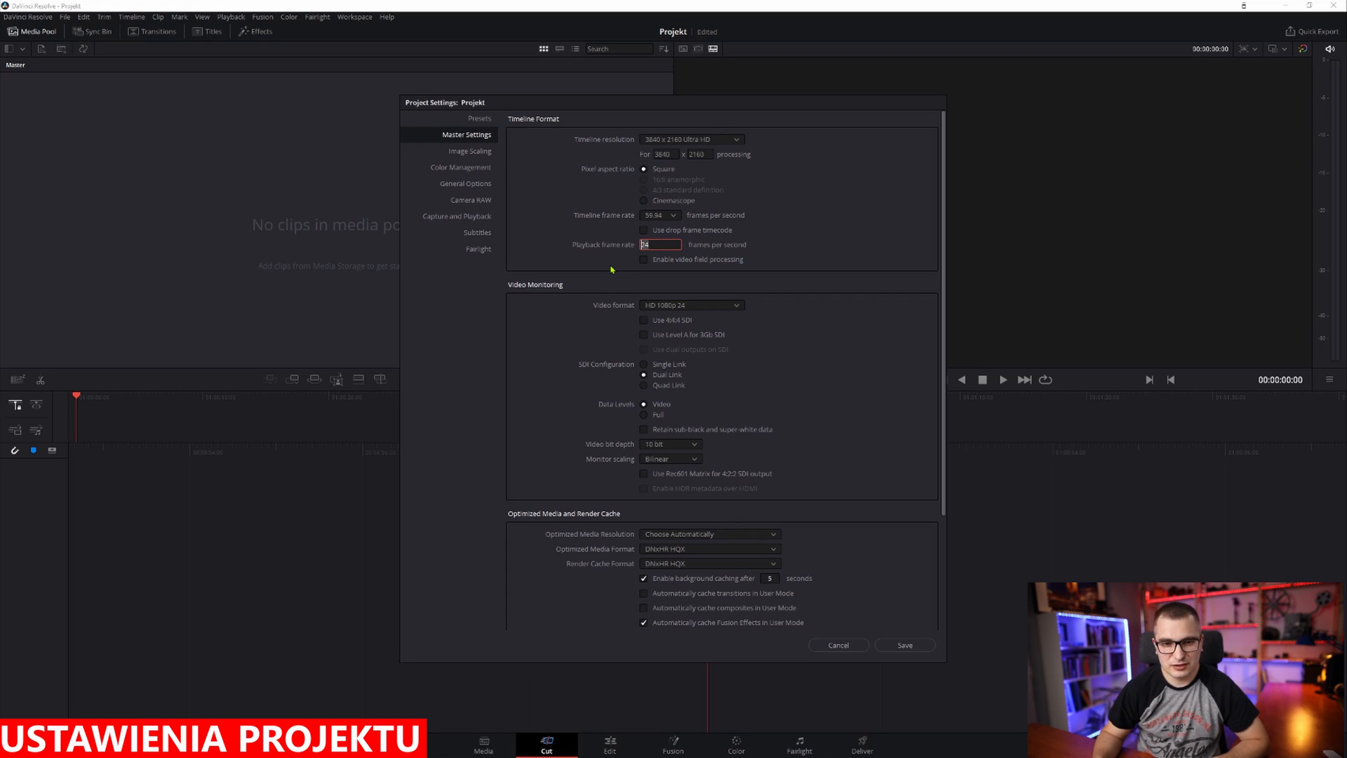
text(59.9)
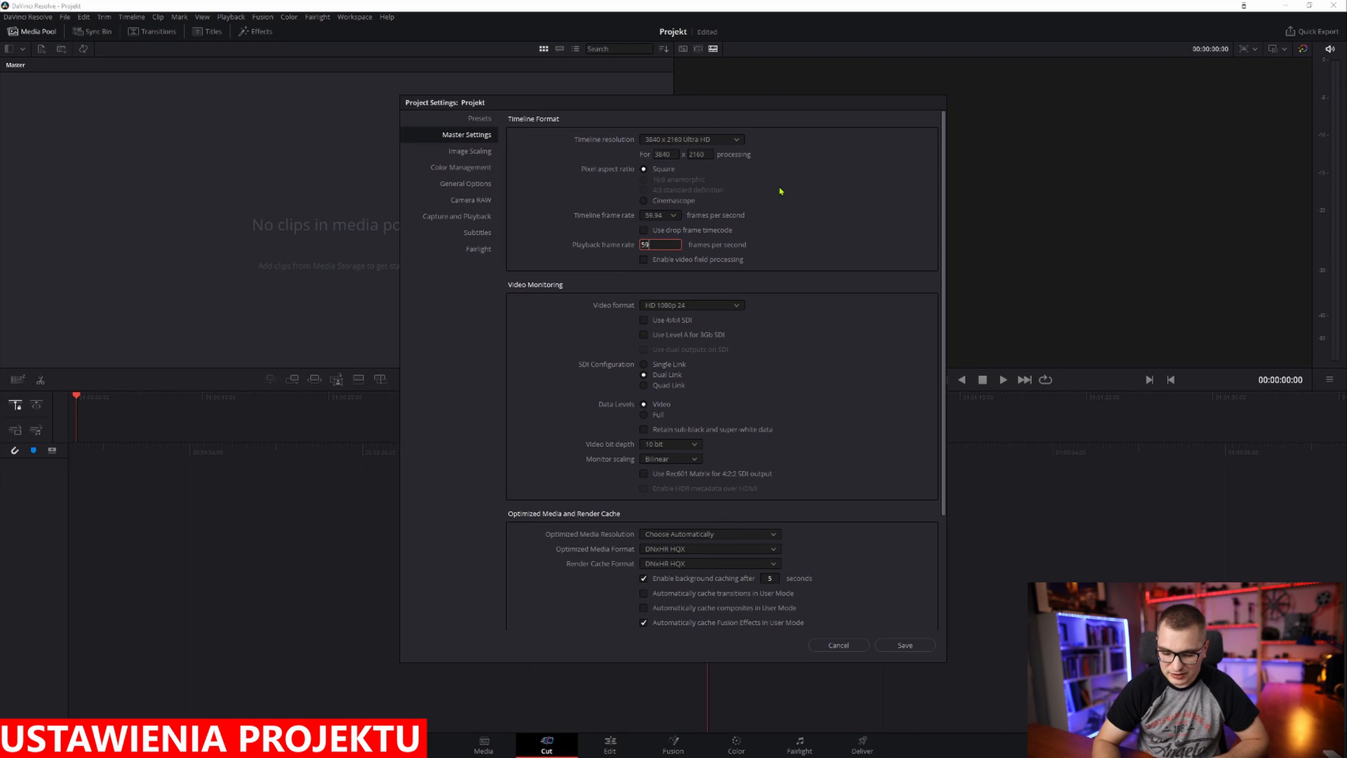
click(778, 182)
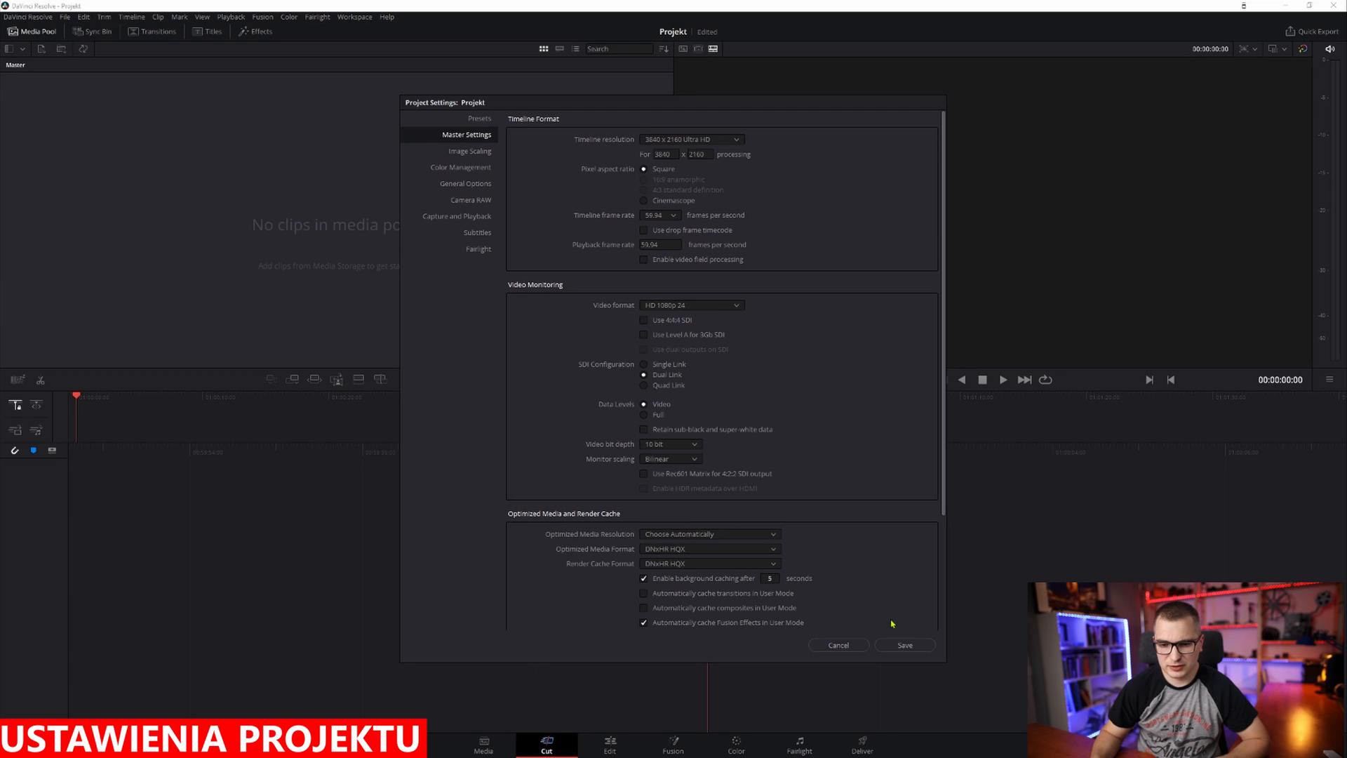
click(908, 646)
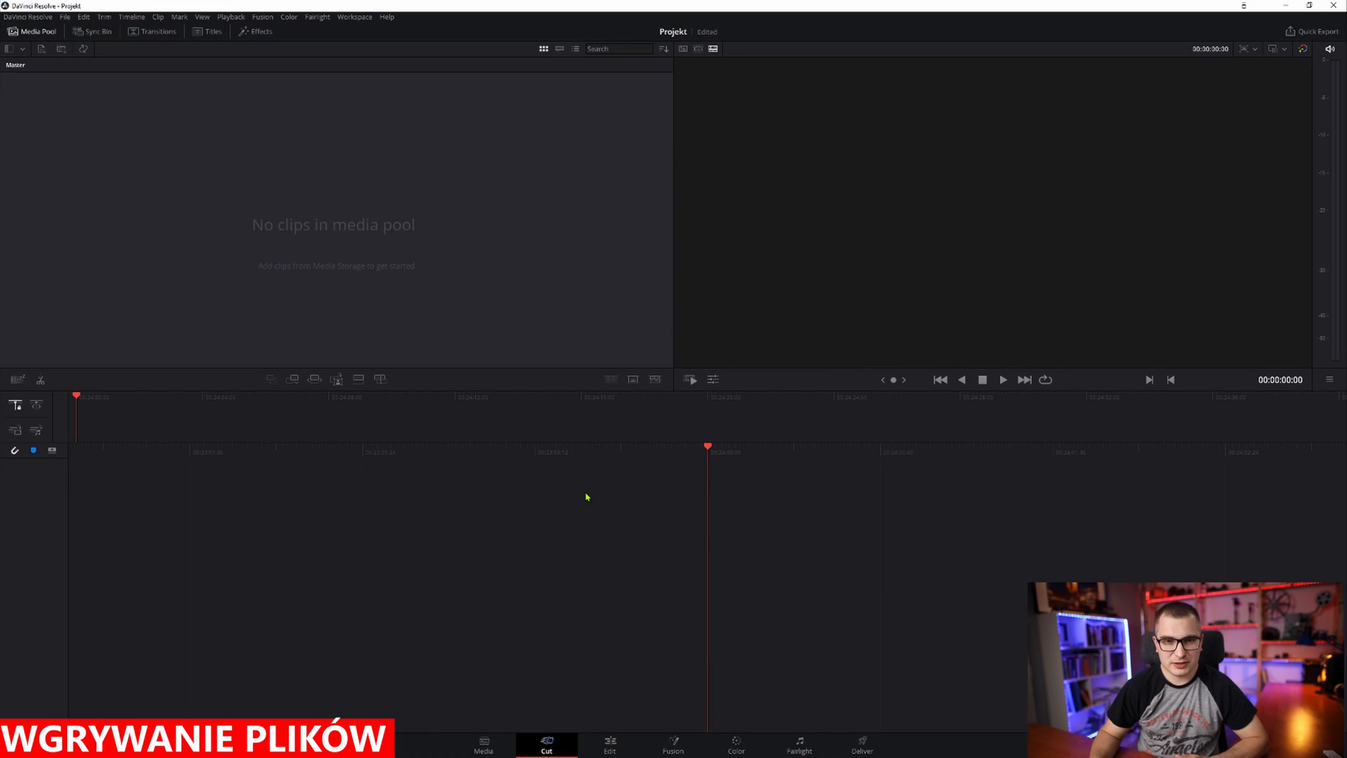
Step: Import all files from the Przykładowe pliki folder into the media pool, changing the timeline frame rate and video format to match the clips
click(484, 744)
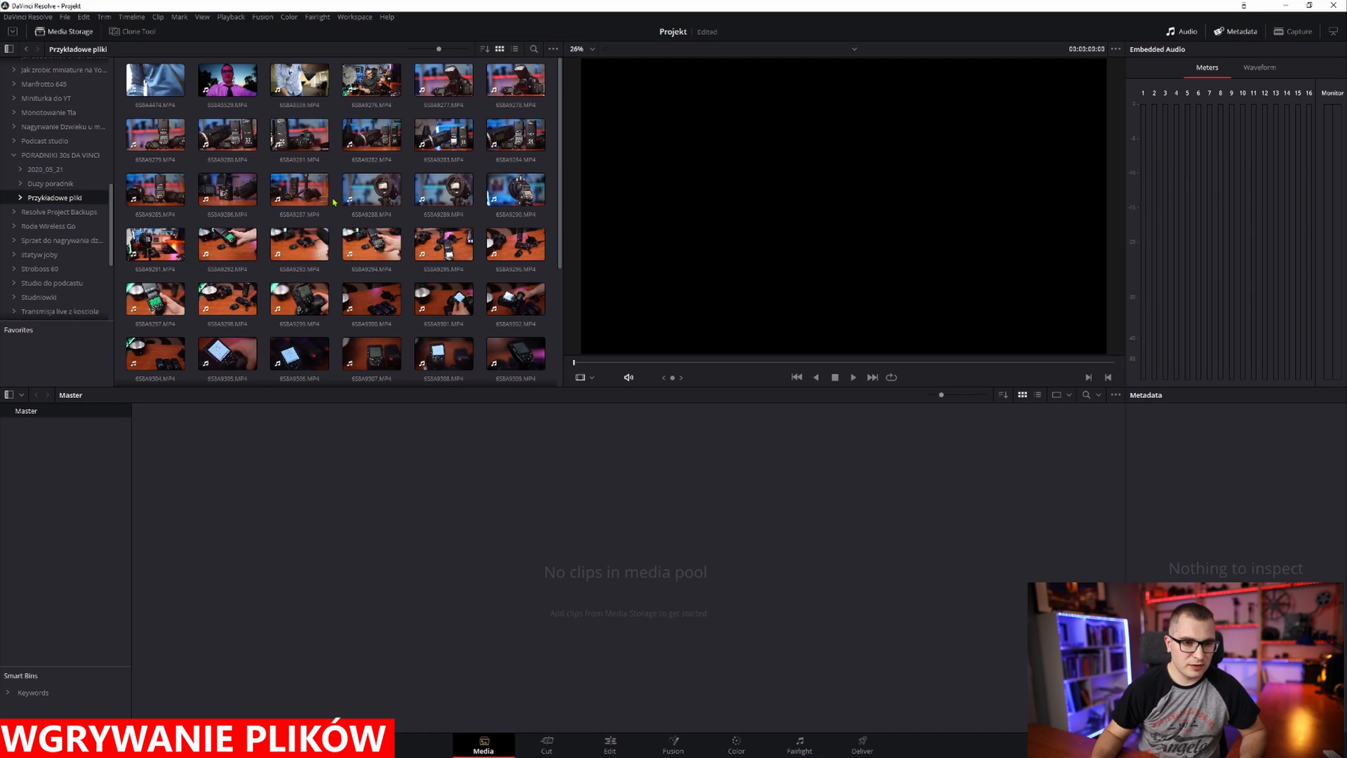
scroll(332, 197, down, 3)
scroll(332, 197, down, 1)
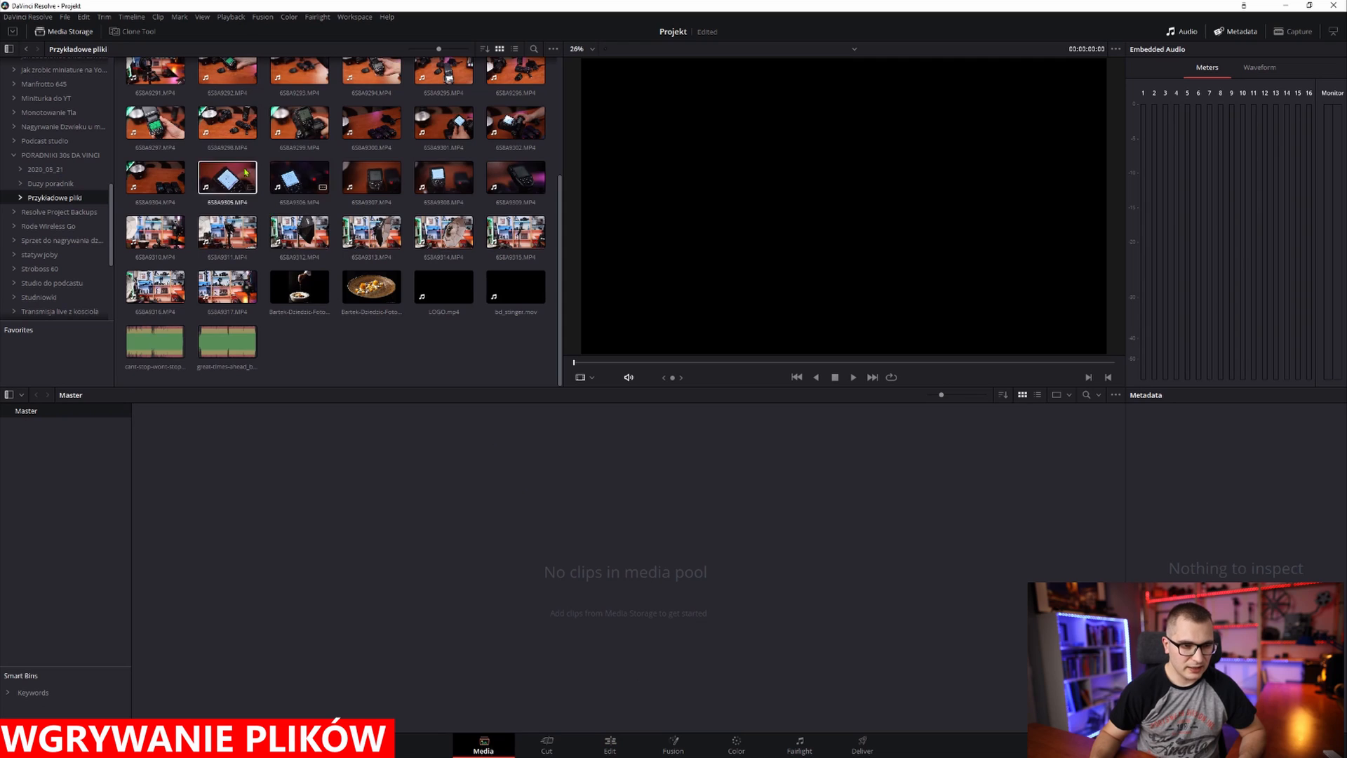
scroll(322, 187, up, 3)
click(161, 88)
scroll(235, 342, down, 3)
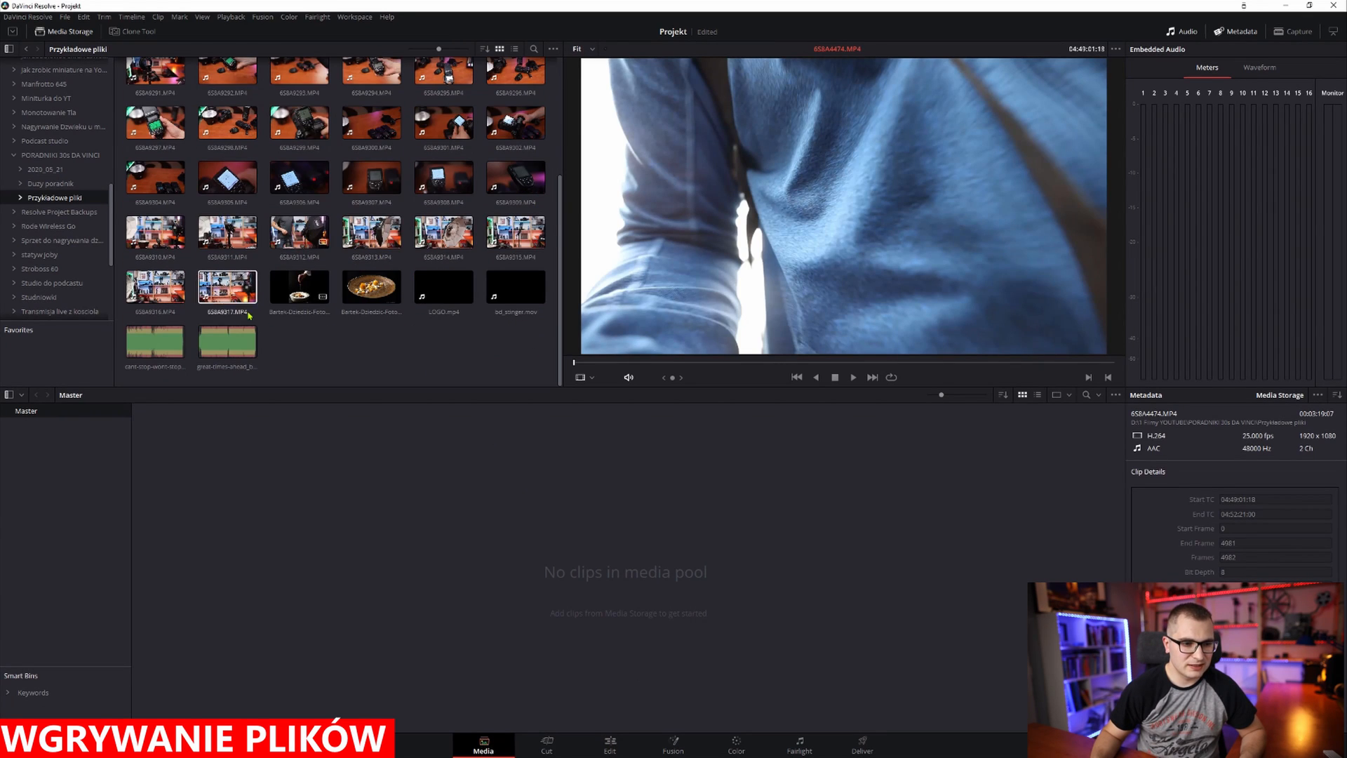
shift+click(235, 342)
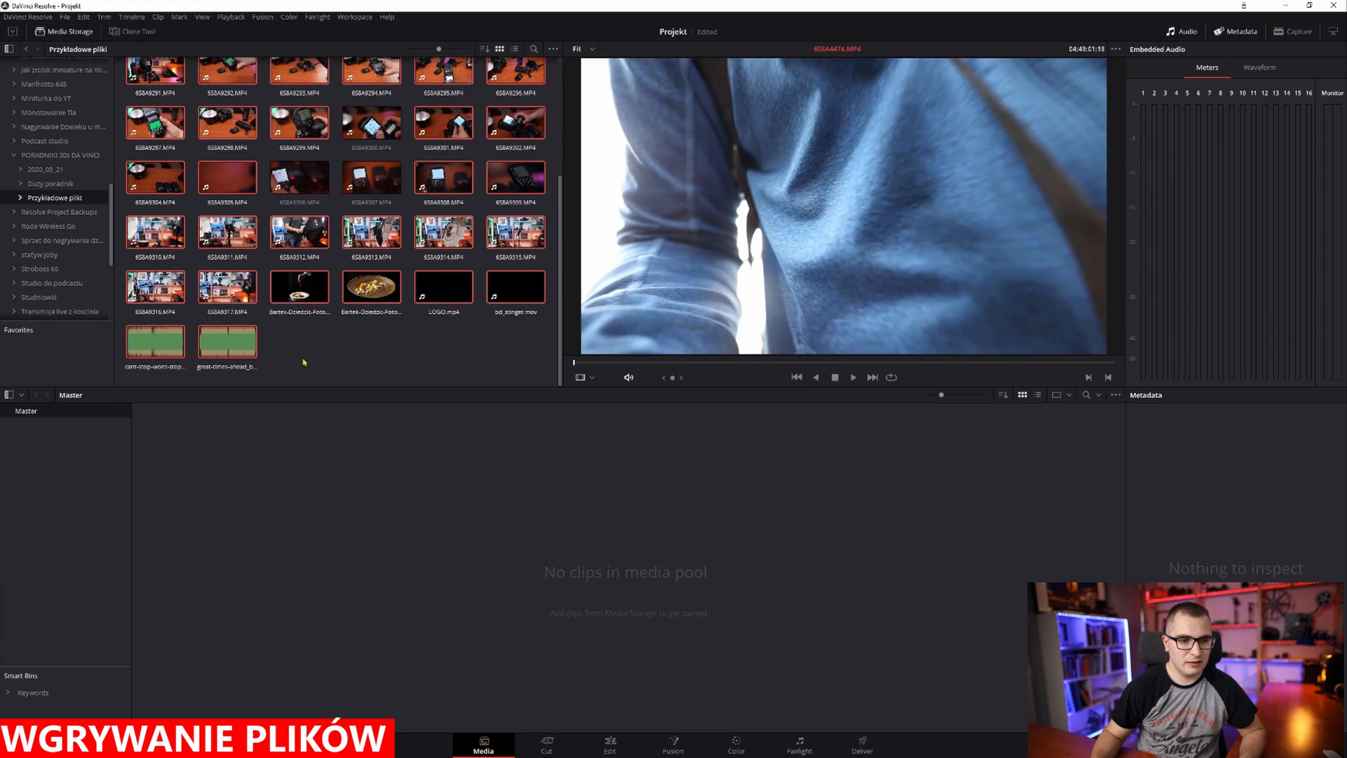
click(273, 284)
drag(227, 233, 370, 581)
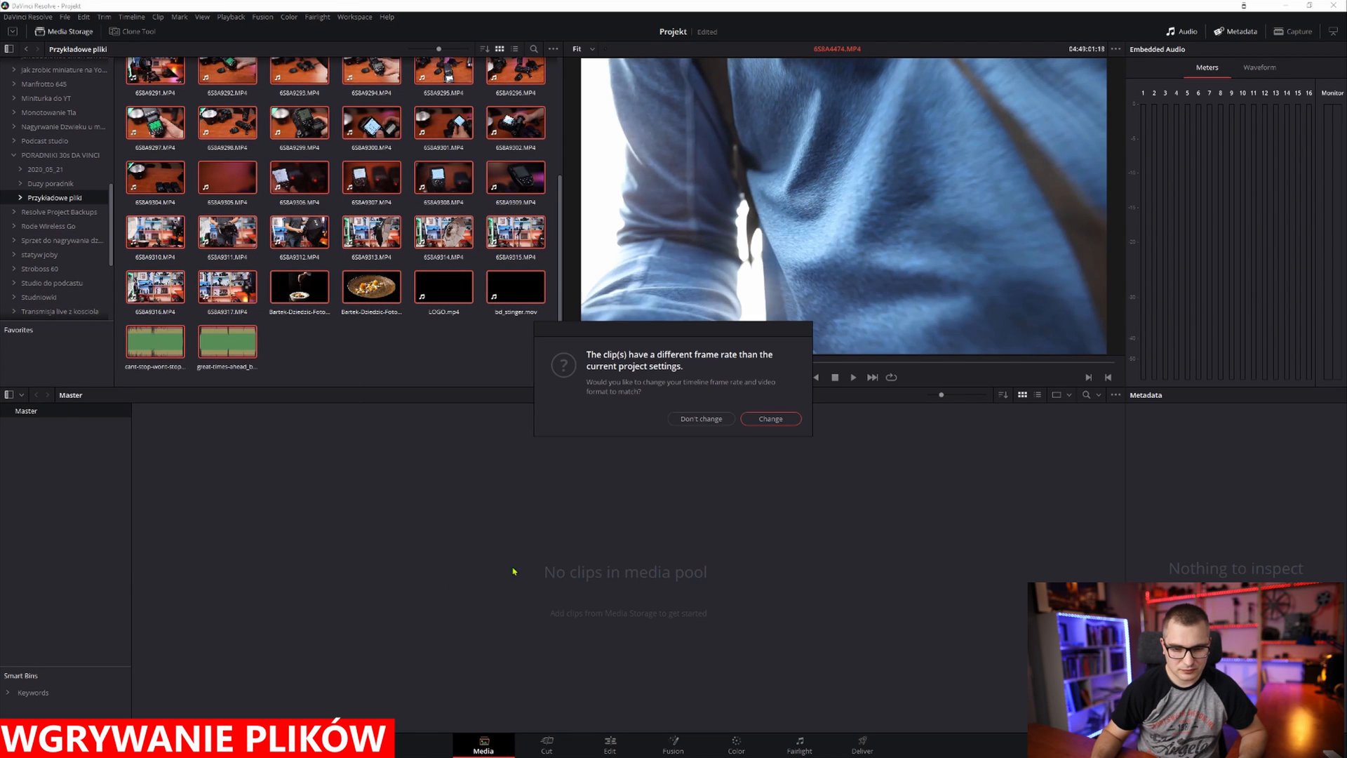
click(770, 424)
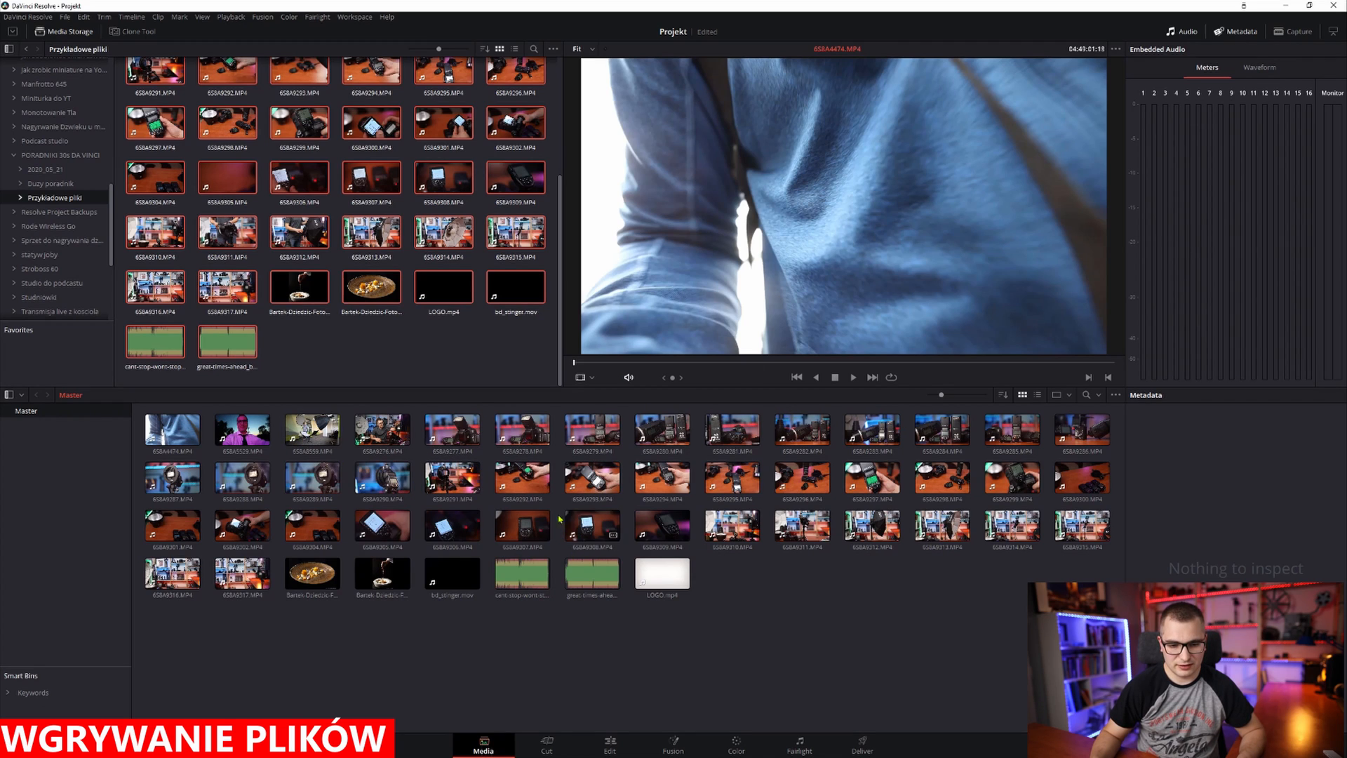
Step: Delete all imported clips from the media pool's Master bin
click(390, 438)
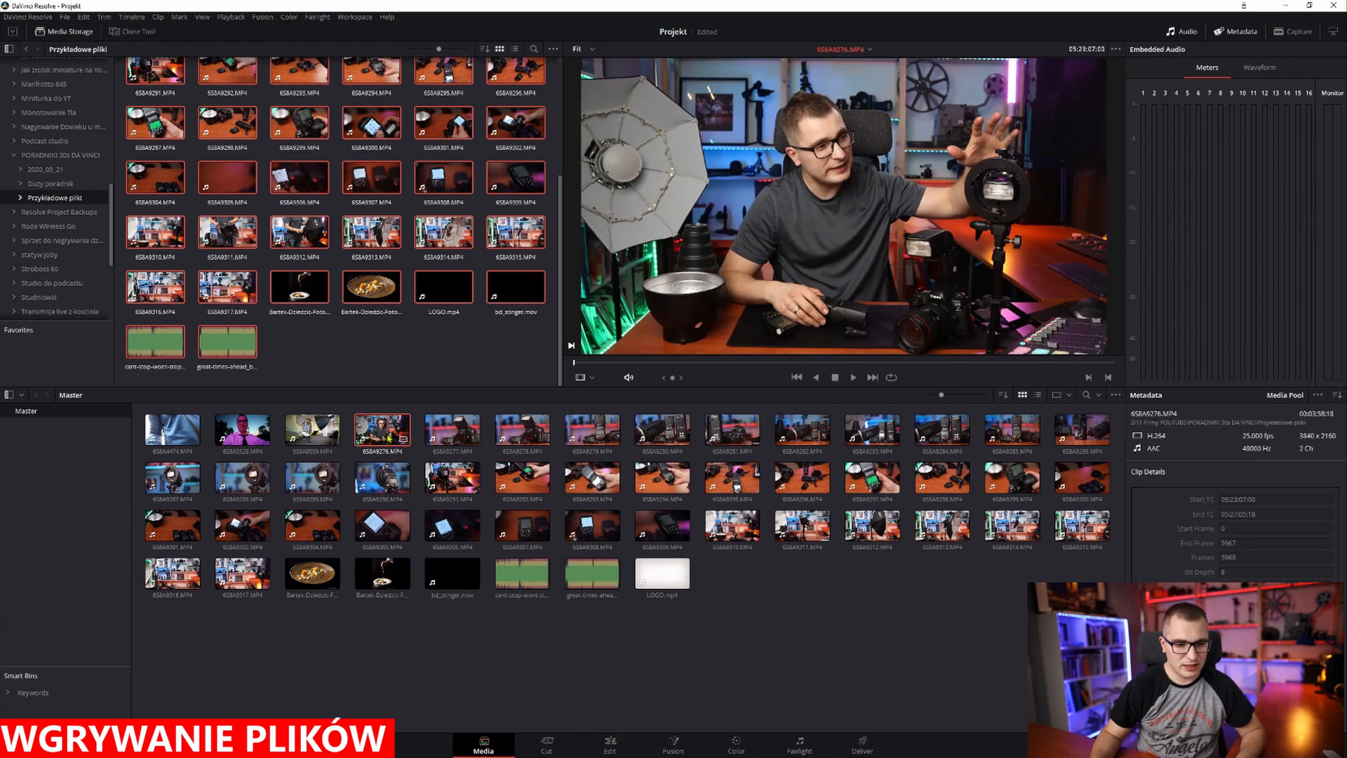
key(ctrl+a)
key(Delete)
click(780, 414)
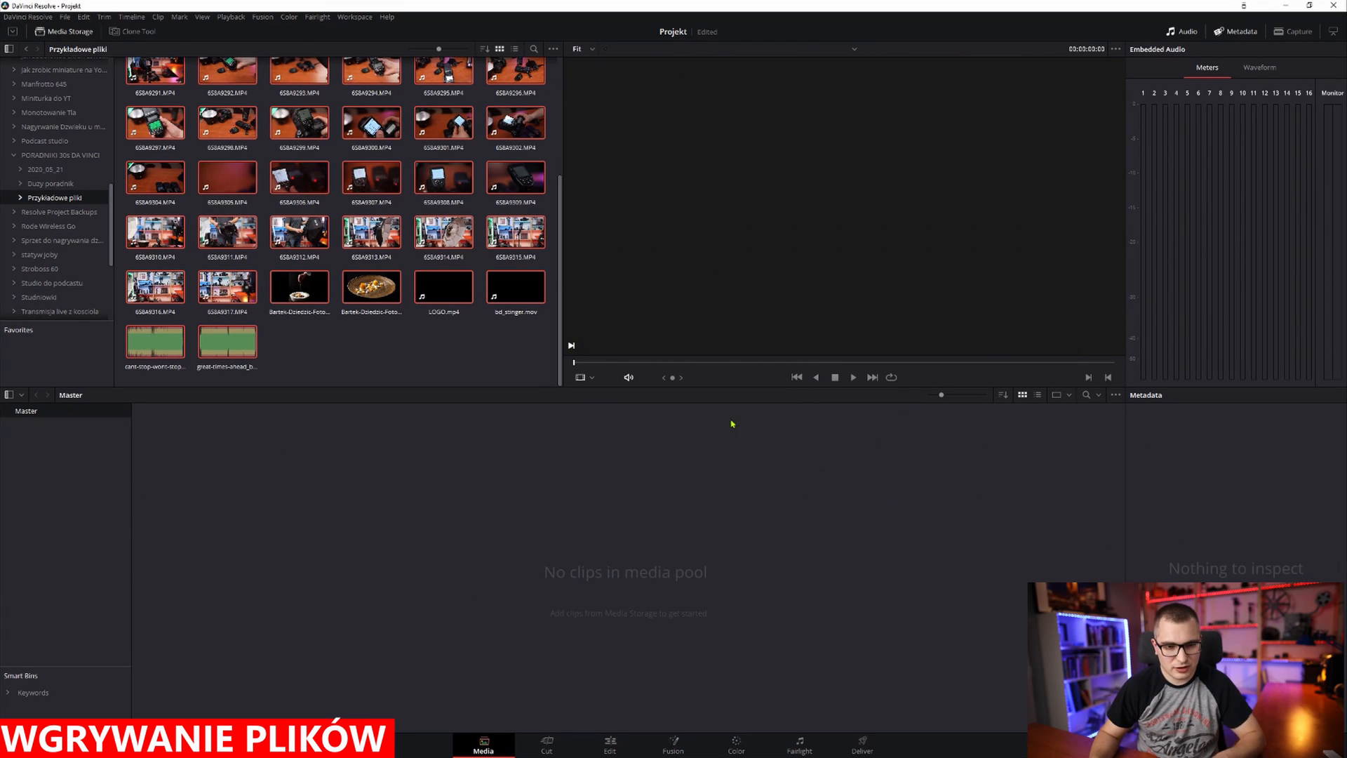
Step: Create a new bin named "KLIPY MOJE" under Master in the media pool
click(391, 293)
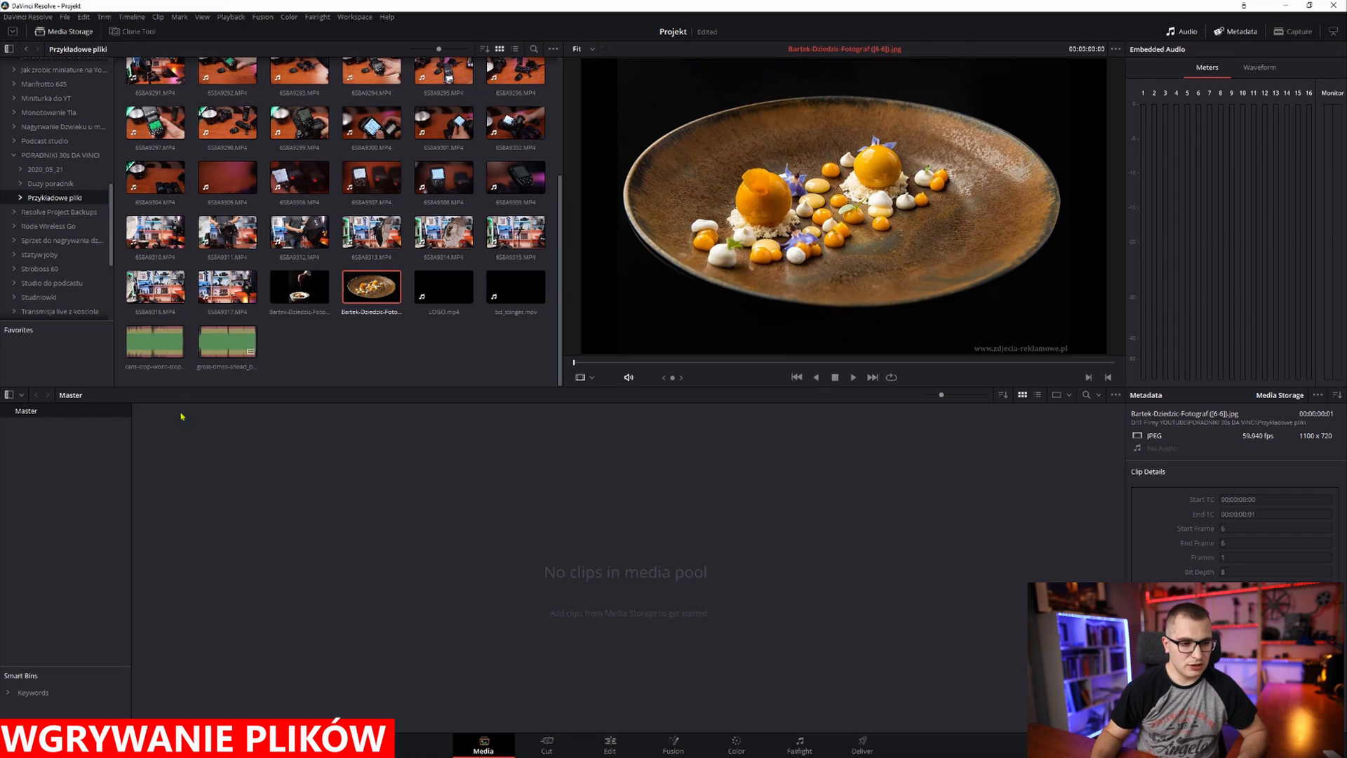
right_click(78, 445)
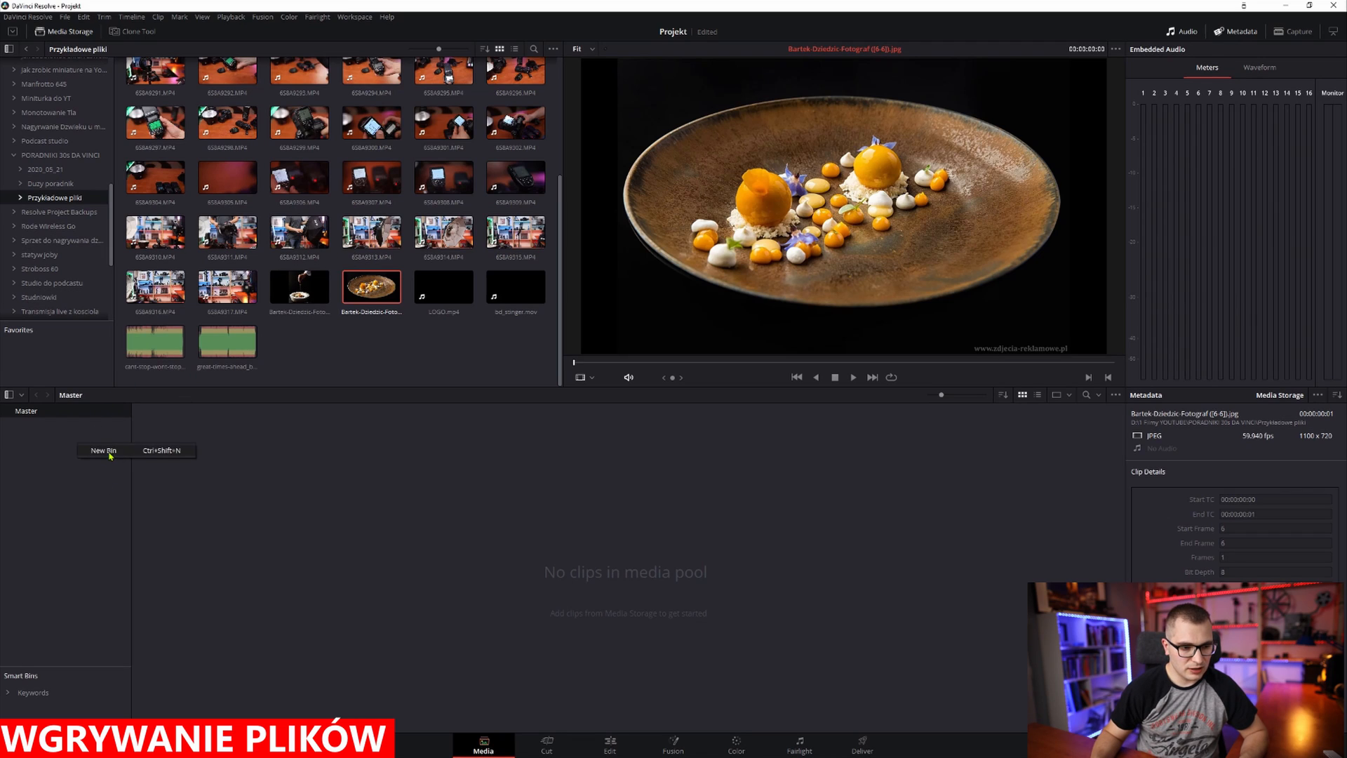
click(105, 451)
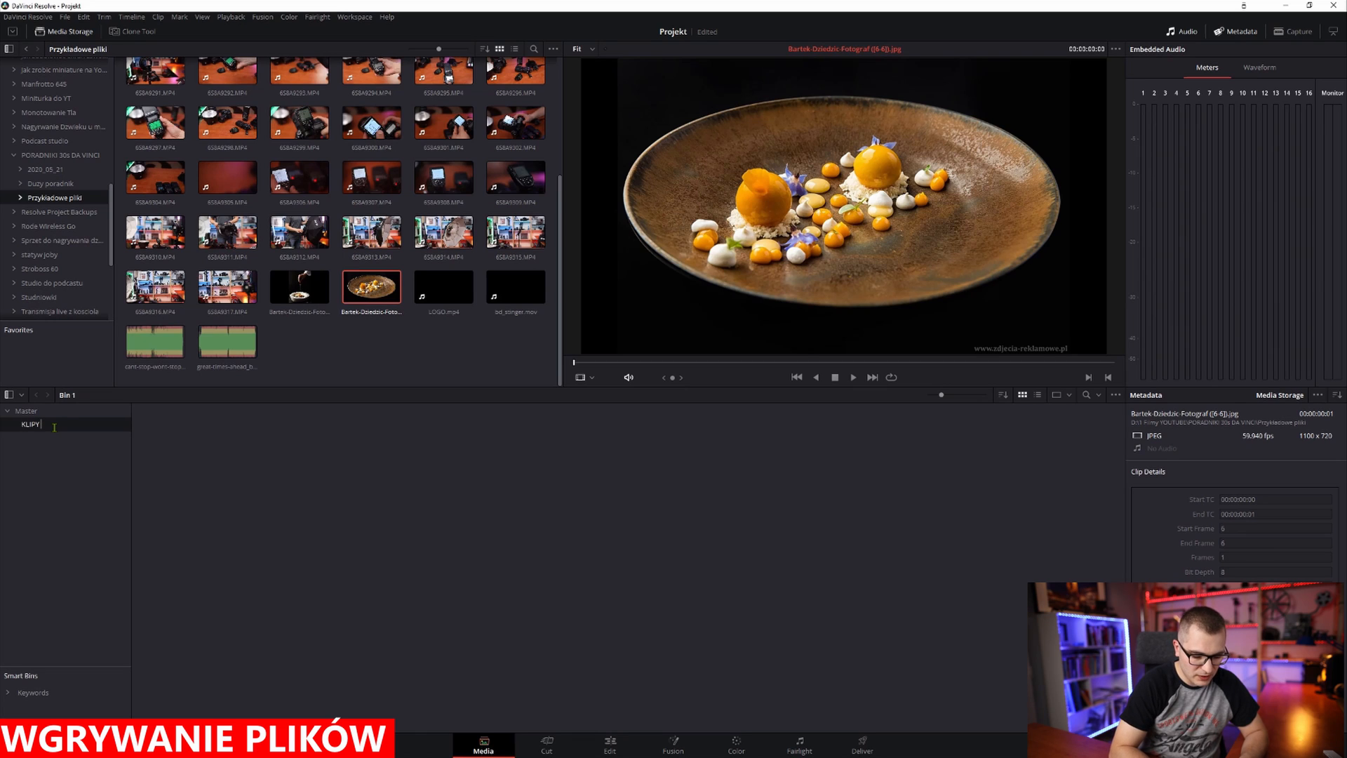
text(KLIPY MOJE)
key(Return)
Step: Add the first four clips, 6S8A4474.MP4 through 6S8A9276.MP4, to the KLIPY MOJE bin
scroll(161, 141, up, 3)
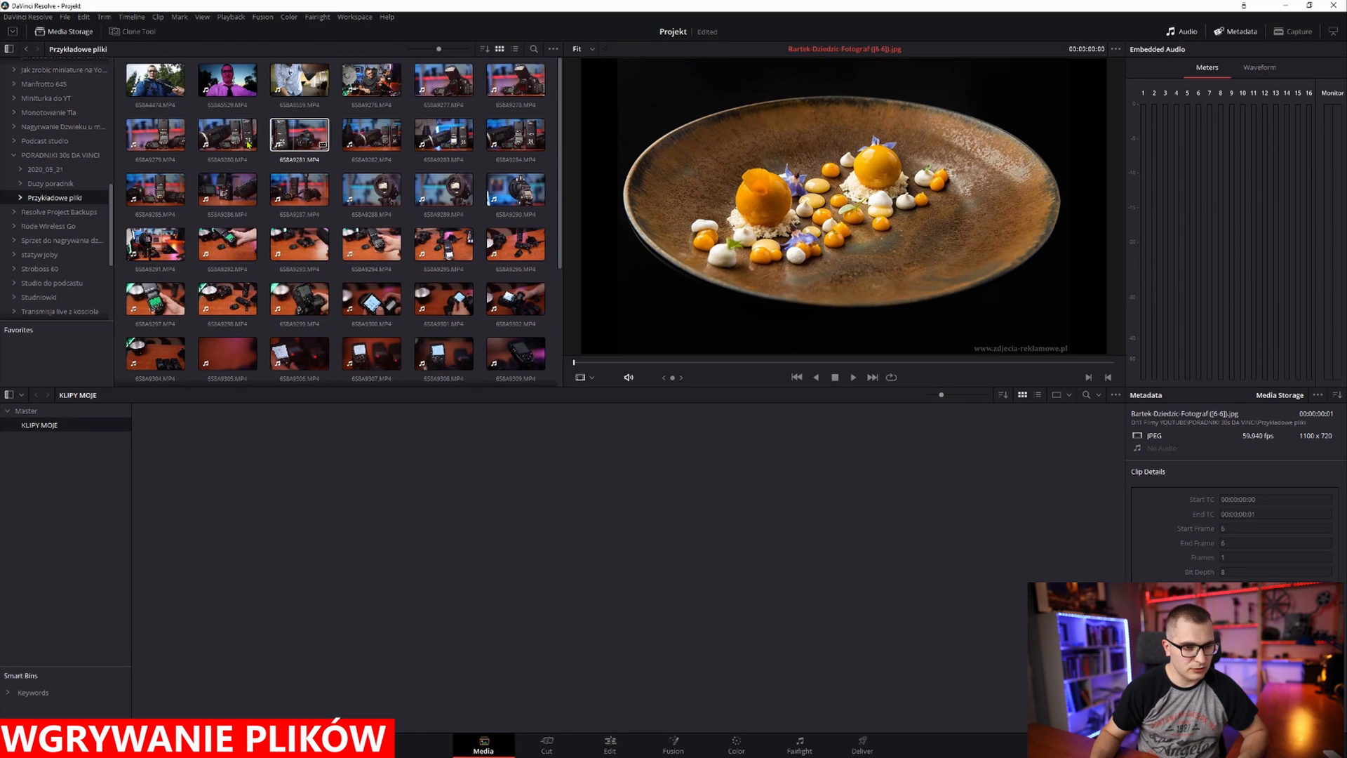
scroll(163, 100, up, 1)
click(155, 80)
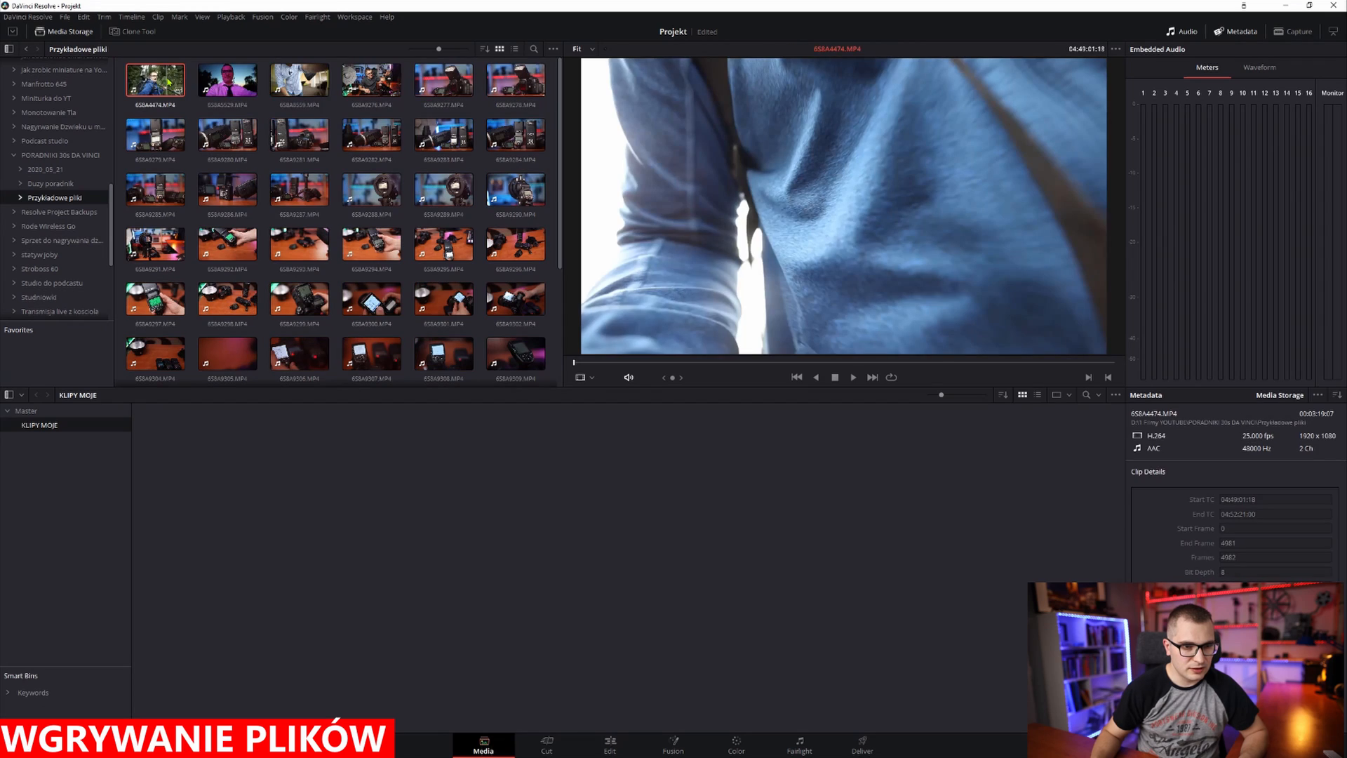
shift+click(381, 85)
drag(381, 86, 65, 431)
Step: Create a second bin named "Przebitki" under Master in the media pool
right_click(53, 466)
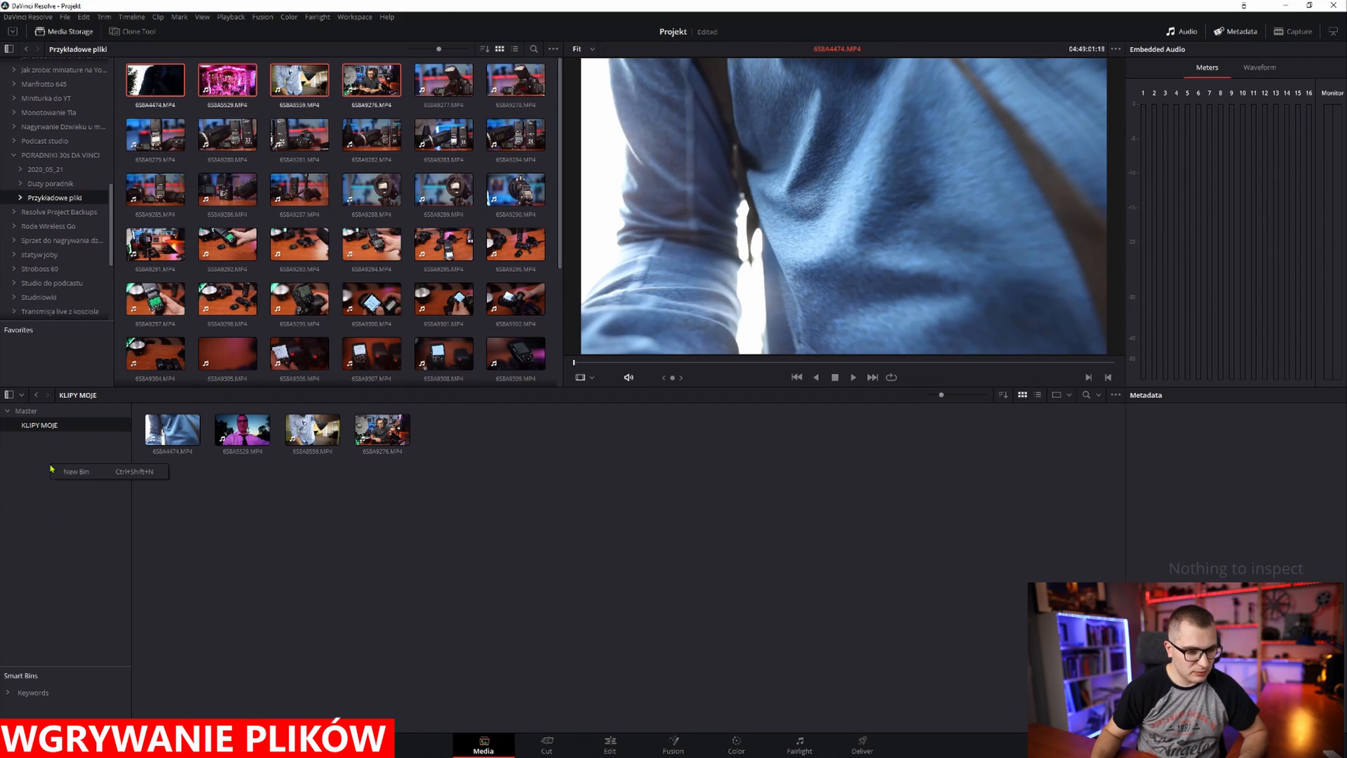
click(71, 474)
text(Prze)
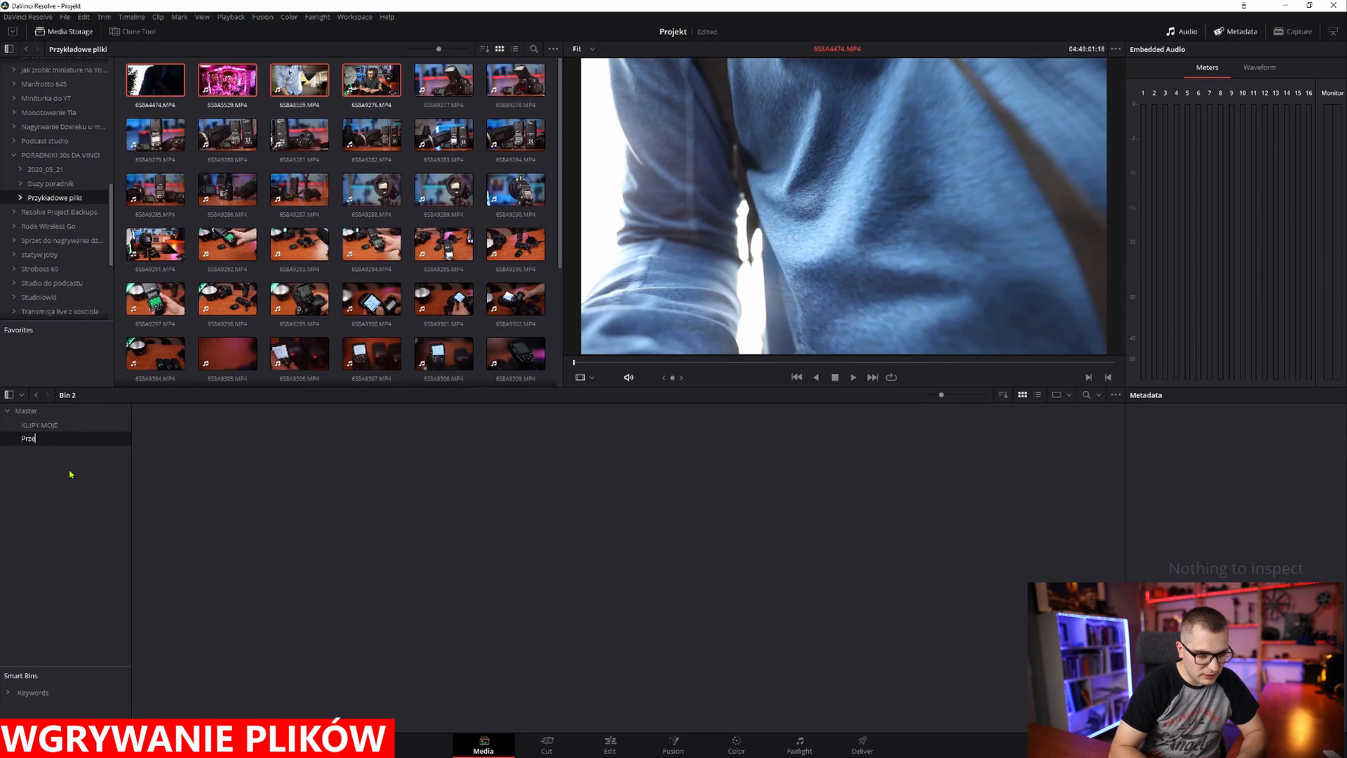
text(bitki)
key(Return)
Step: Add clips 6S8A9277.MP4 through 6S8A9317.MP4 from the media storage to the Przebitki bin
click(444, 81)
scroll(417, 194, down, 2)
shift+click(300, 313)
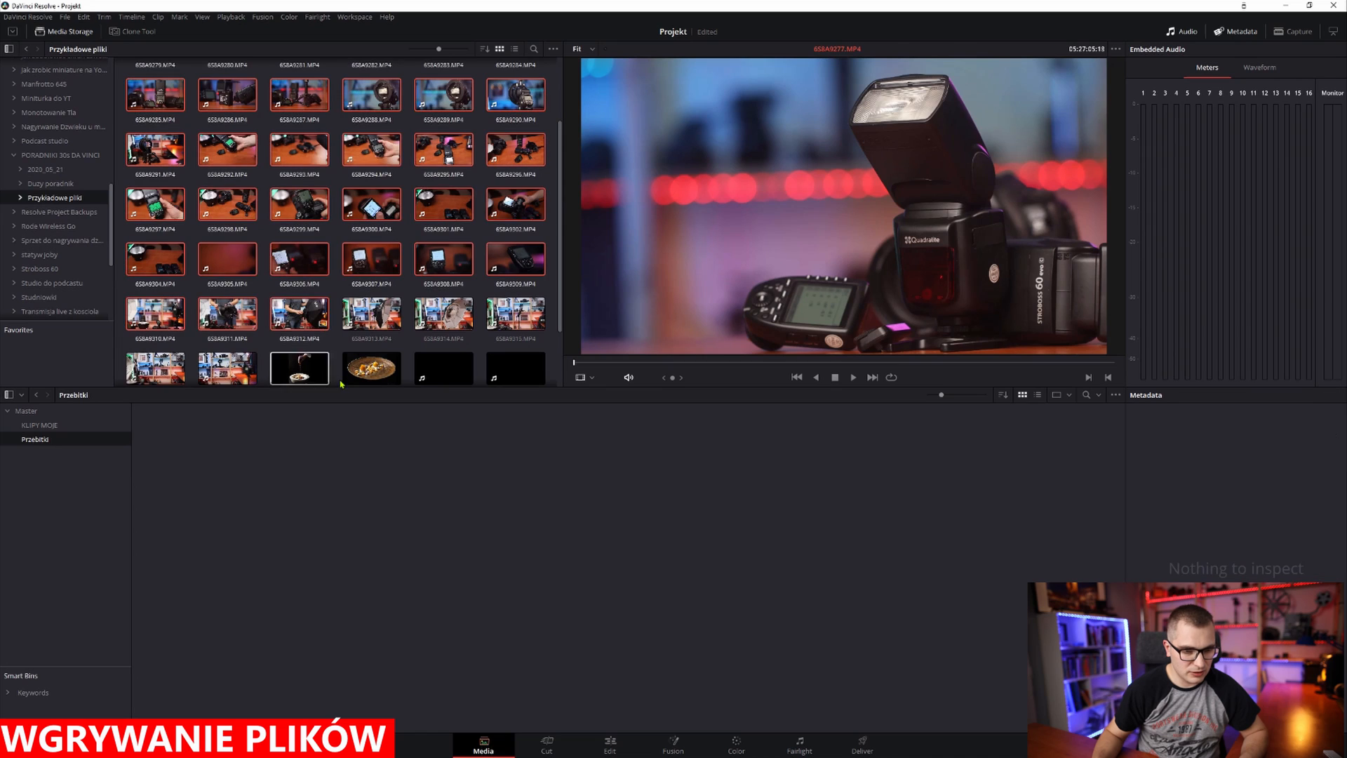
shift+click(516, 314)
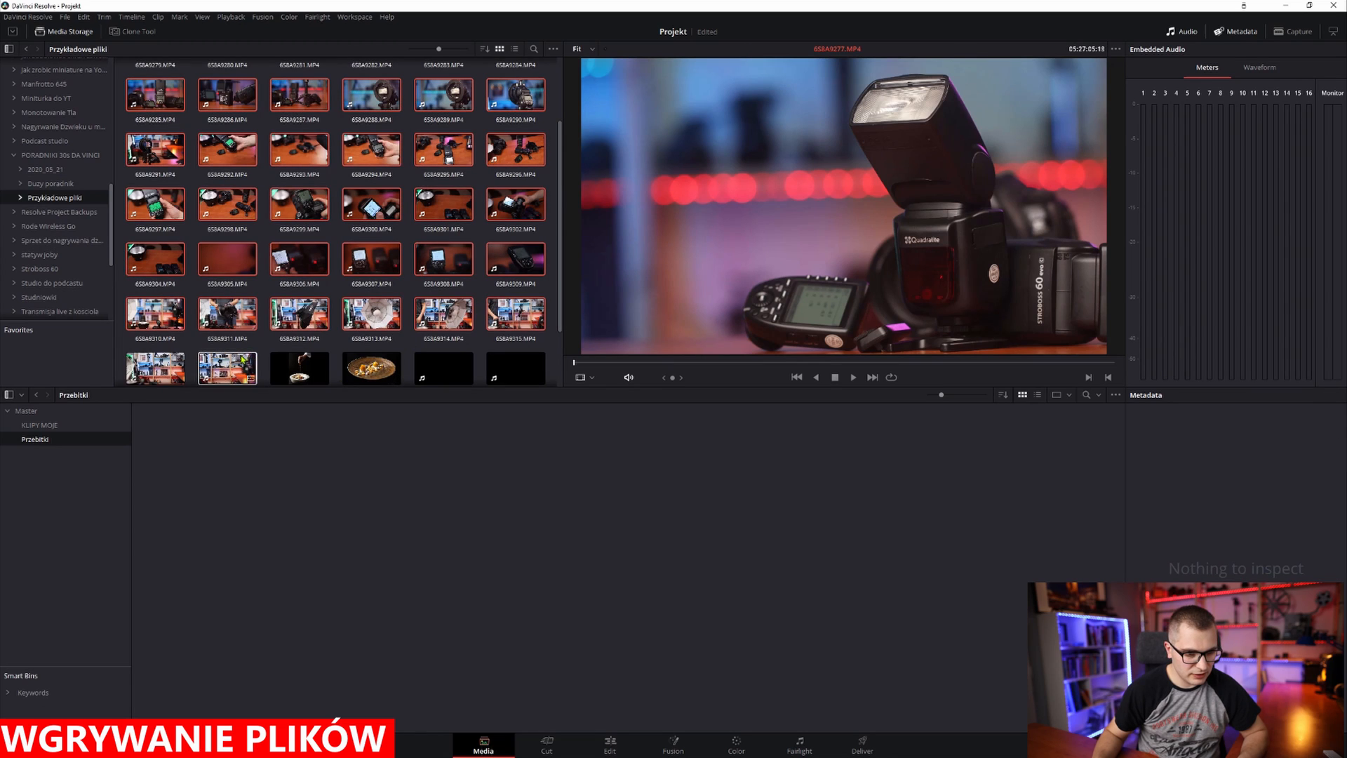
drag(179, 368, 32, 445)
Step: Create a new bin named "Muzyka" under Master in the media pool
right_click(44, 453)
click(76, 461)
text(Mu)
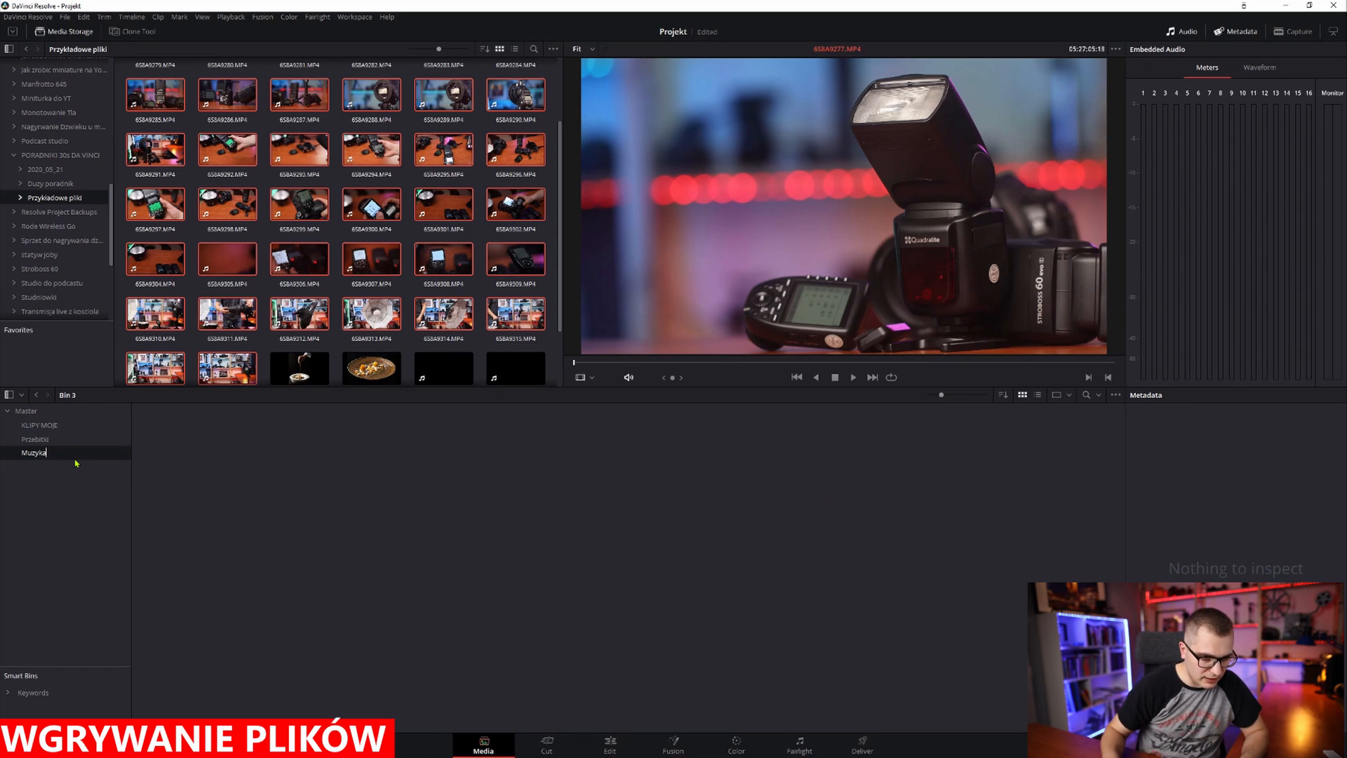
text(zyka)
key(Return)
Step: Add both music tracks from the end of the source folder to the Muzyka bin
scroll(324, 330, down, 3)
click(436, 307)
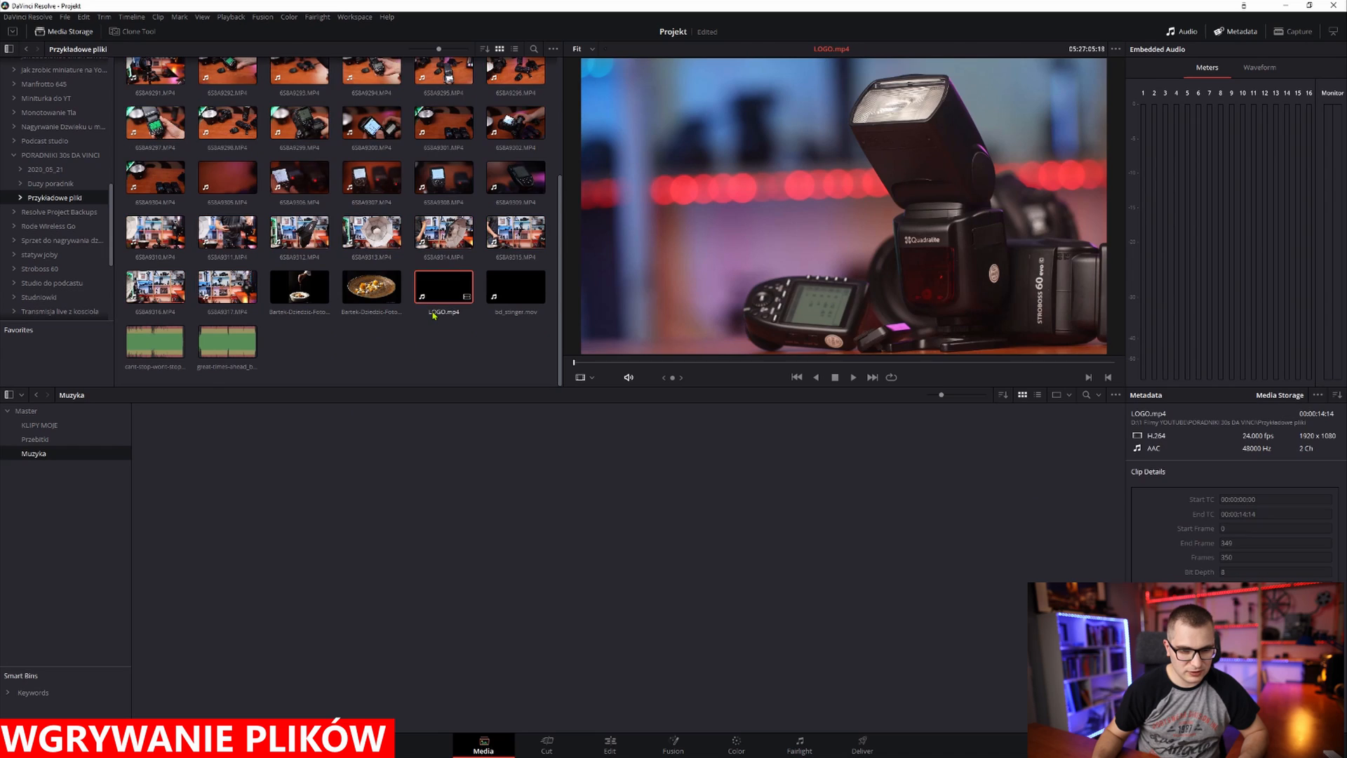
click(240, 341)
ctrl+click(163, 344)
drag(150, 347, 42, 454)
Step: Create a new bin named "Zdjecia" under Master in the media pool
right_click(35, 497)
click(71, 502)
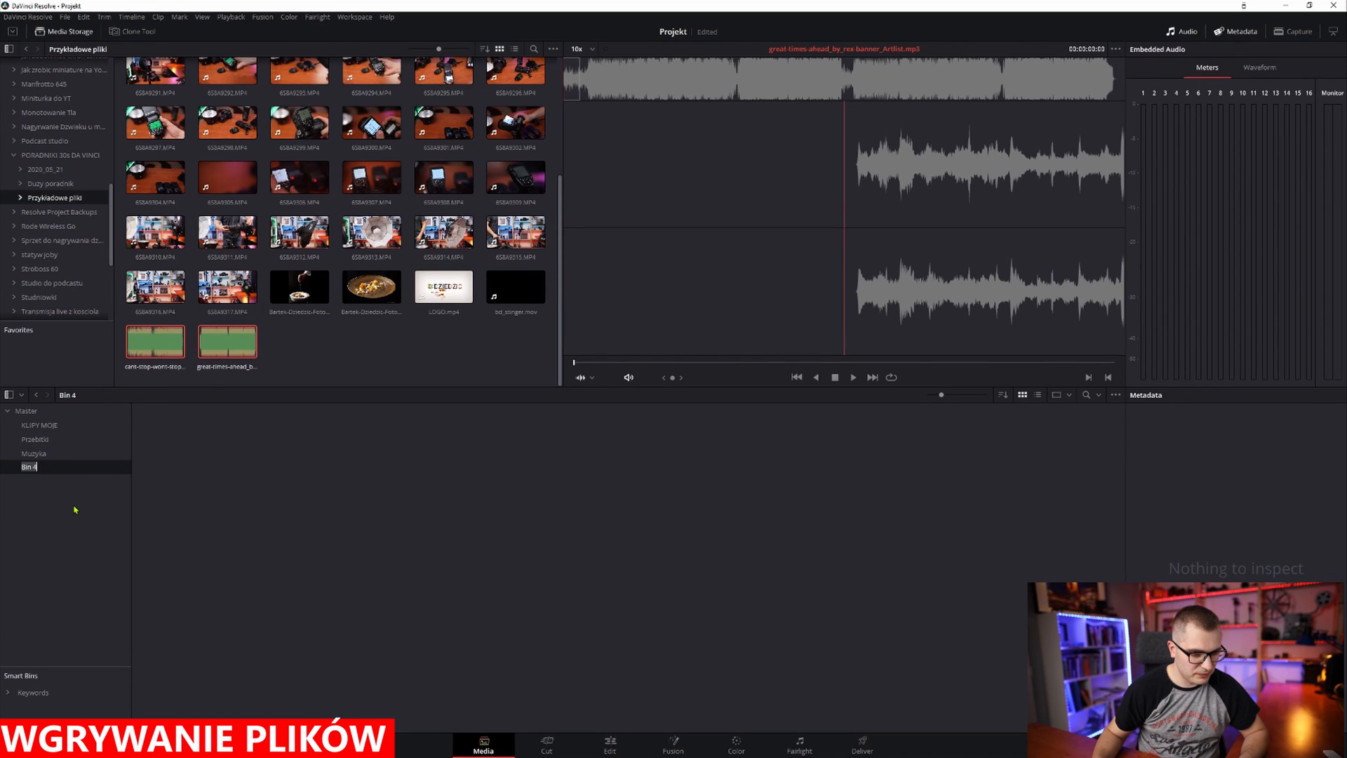
text(Zdjecia)
key(Return)
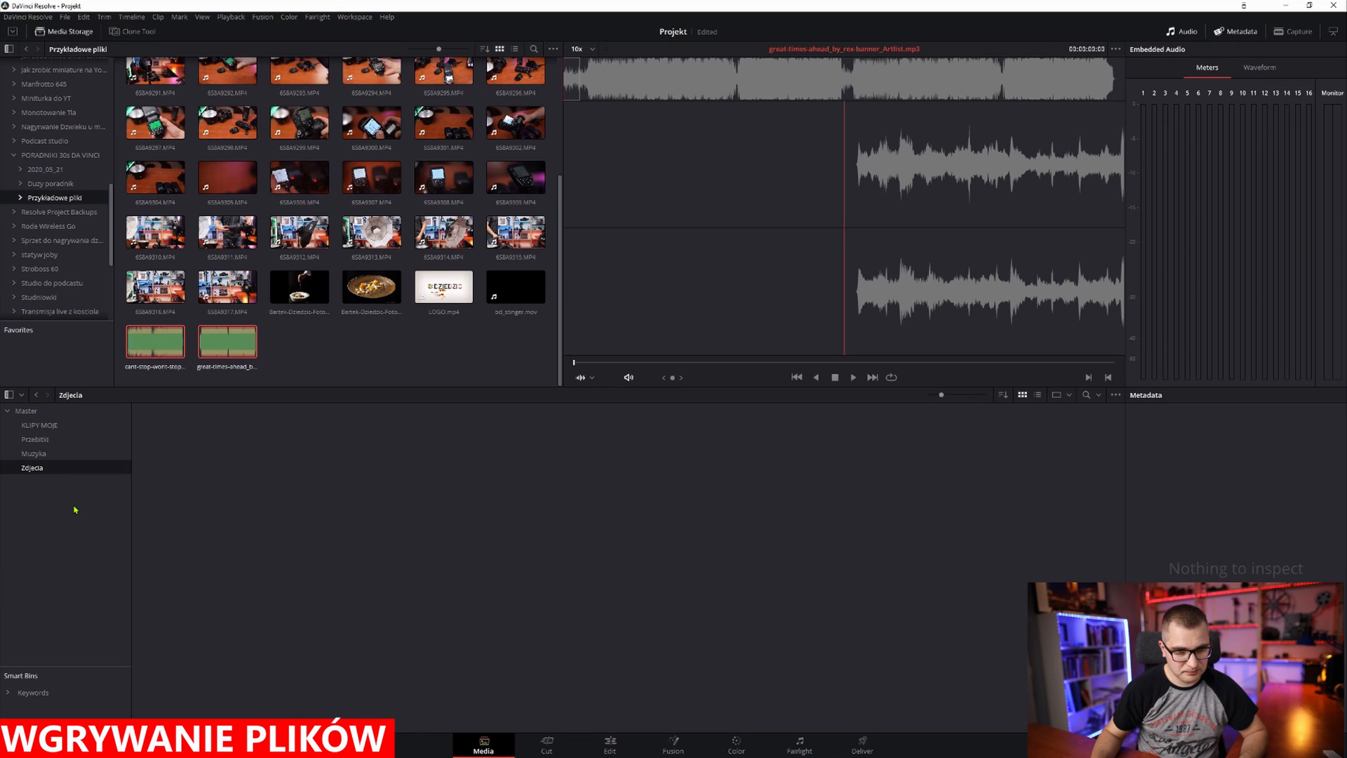
Step: Add the two food photographs from the source folder to the Zdjecia bin
click(299, 286)
ctrl+click(371, 286)
drag(371, 288, 62, 469)
Step: Create a new bin named "Loga" under Master in the media pool
right_click(35, 505)
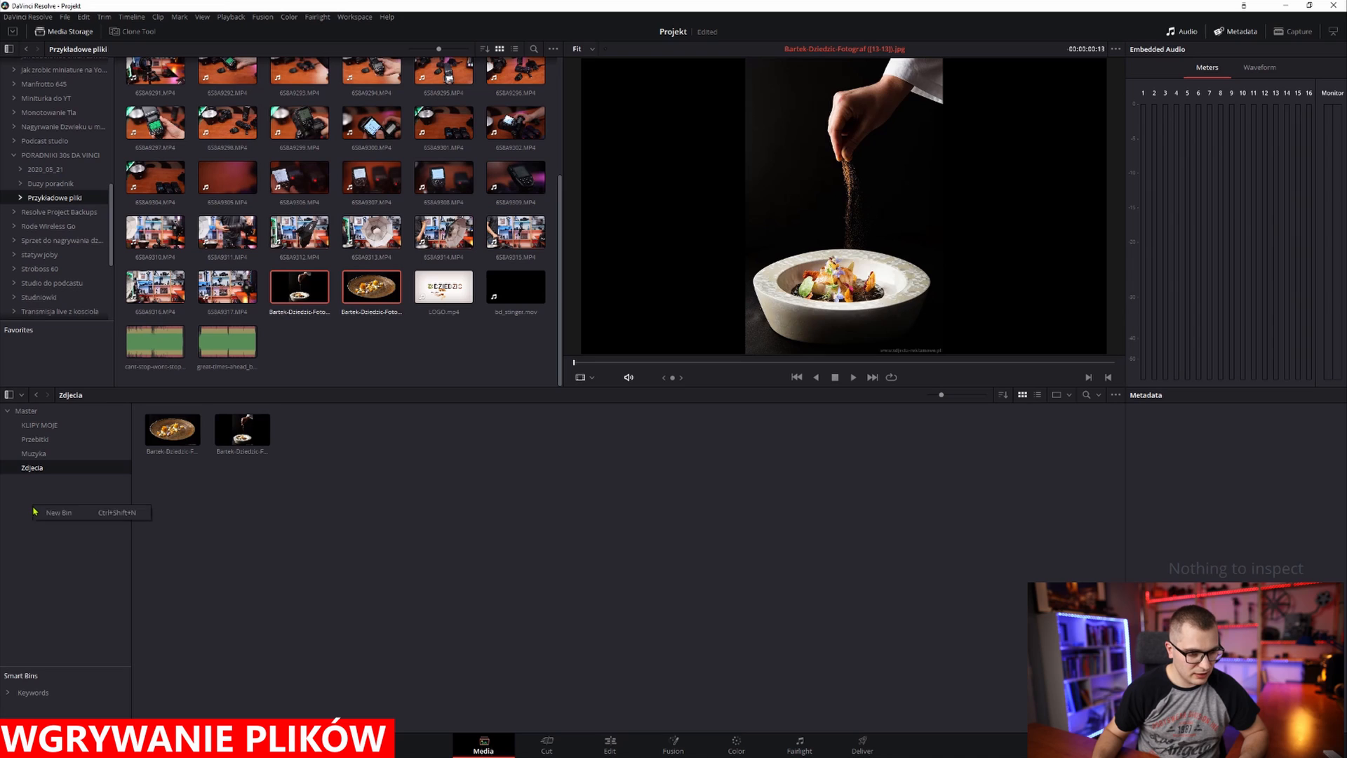
click(75, 515)
text(Loga)
key(Return)
Step: Add LOGO.mp4 and bd_stinger.mov to the Loga bin
click(443, 287)
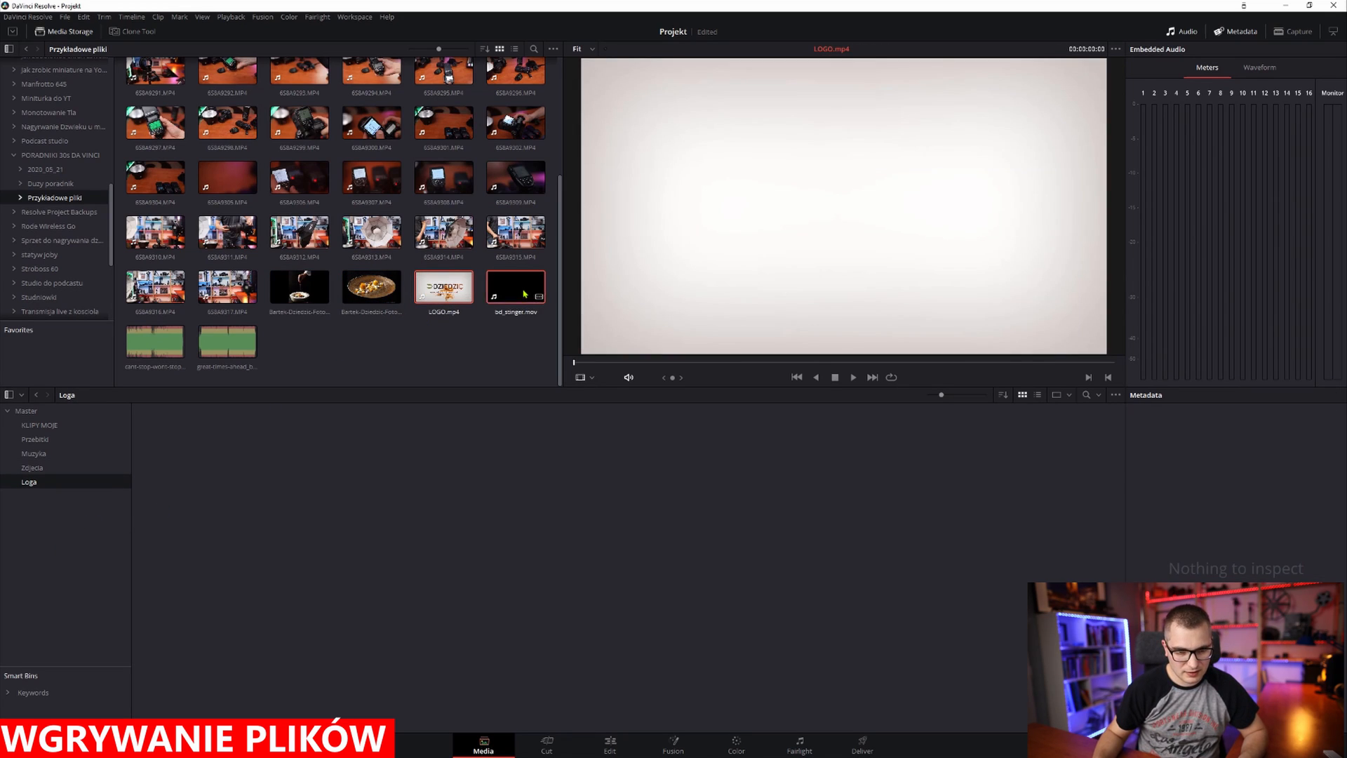
ctrl+click(516, 286)
drag(443, 286, 55, 483)
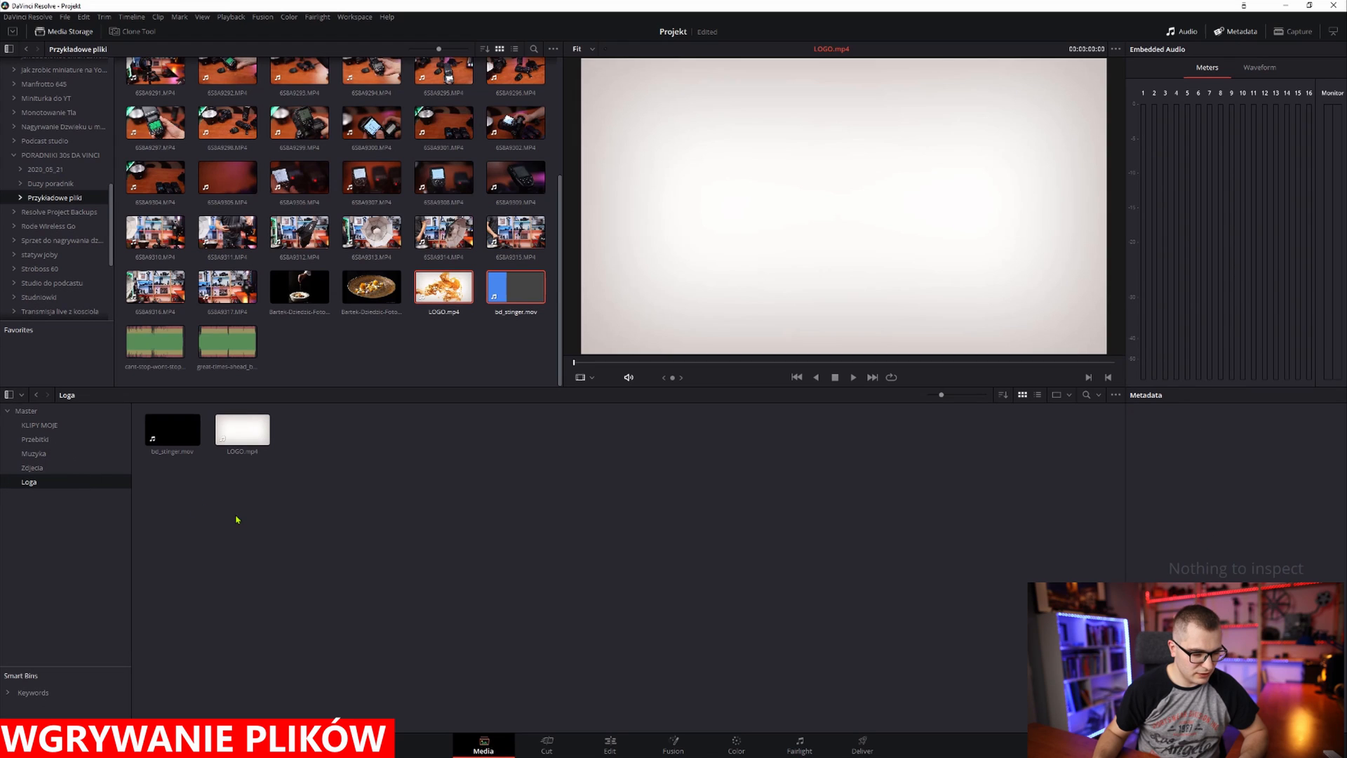
Step: Check the contents of the KLIPY MOJE, Przebitki and Muzyka bins
click(39, 425)
click(35, 439)
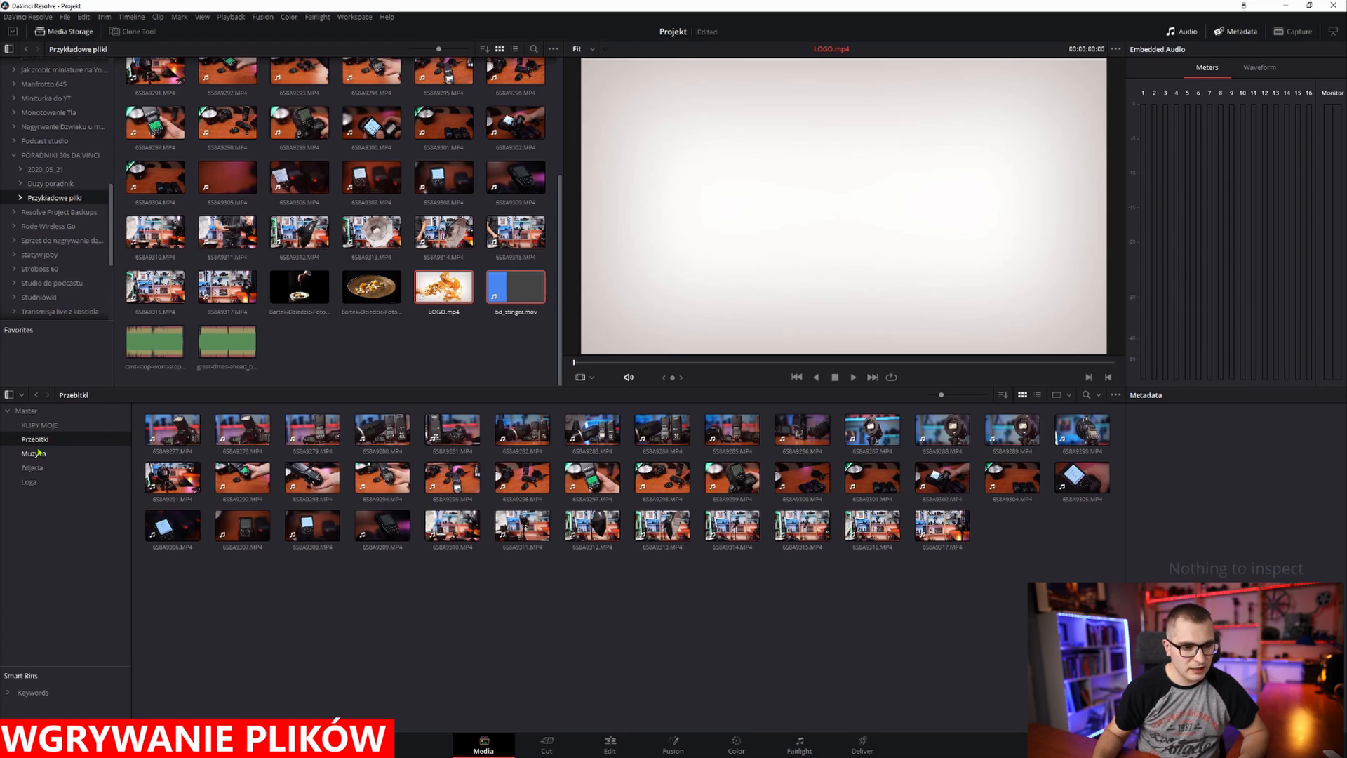
click(36, 453)
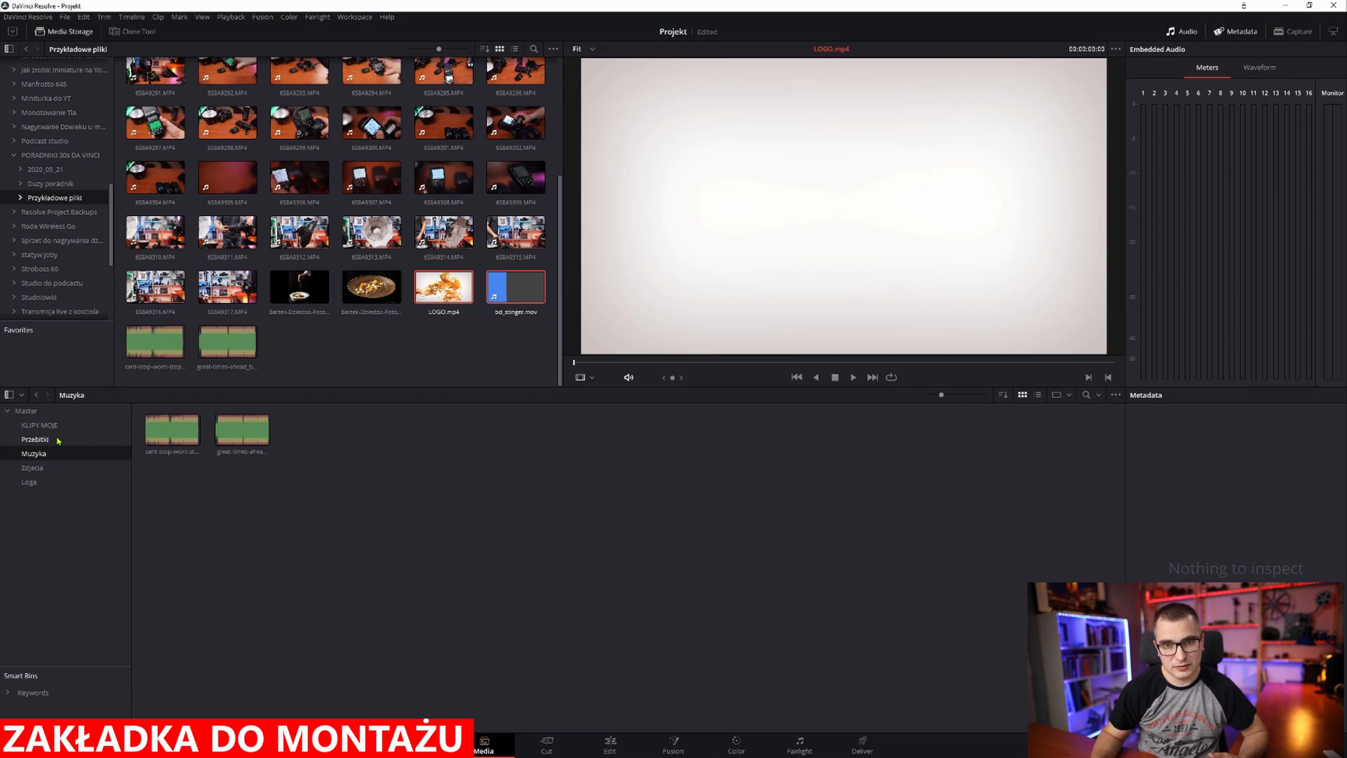
Step: Switch to the Edit page and browse all five bins, ending with KLIPY MOJE open
click(610, 743)
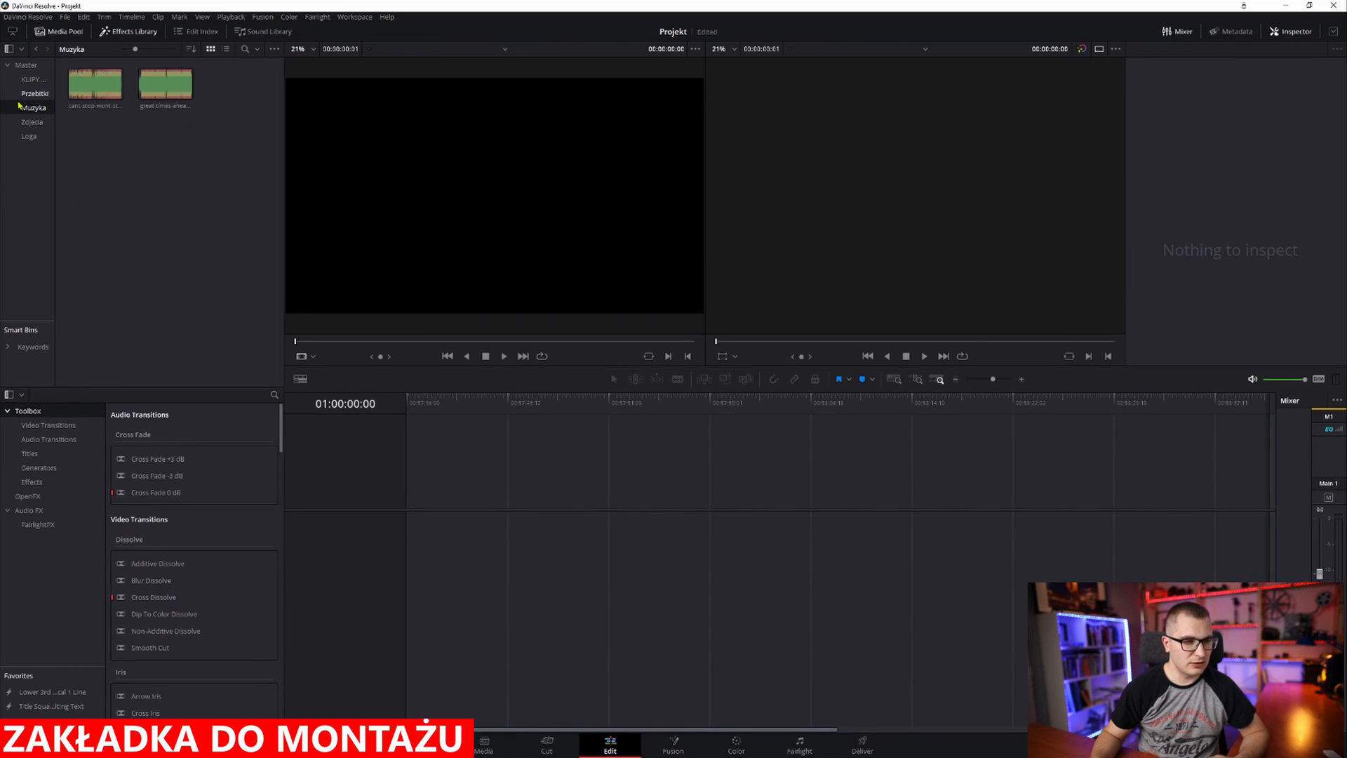
click(32, 79)
click(35, 94)
click(33, 107)
click(32, 122)
click(30, 136)
click(34, 81)
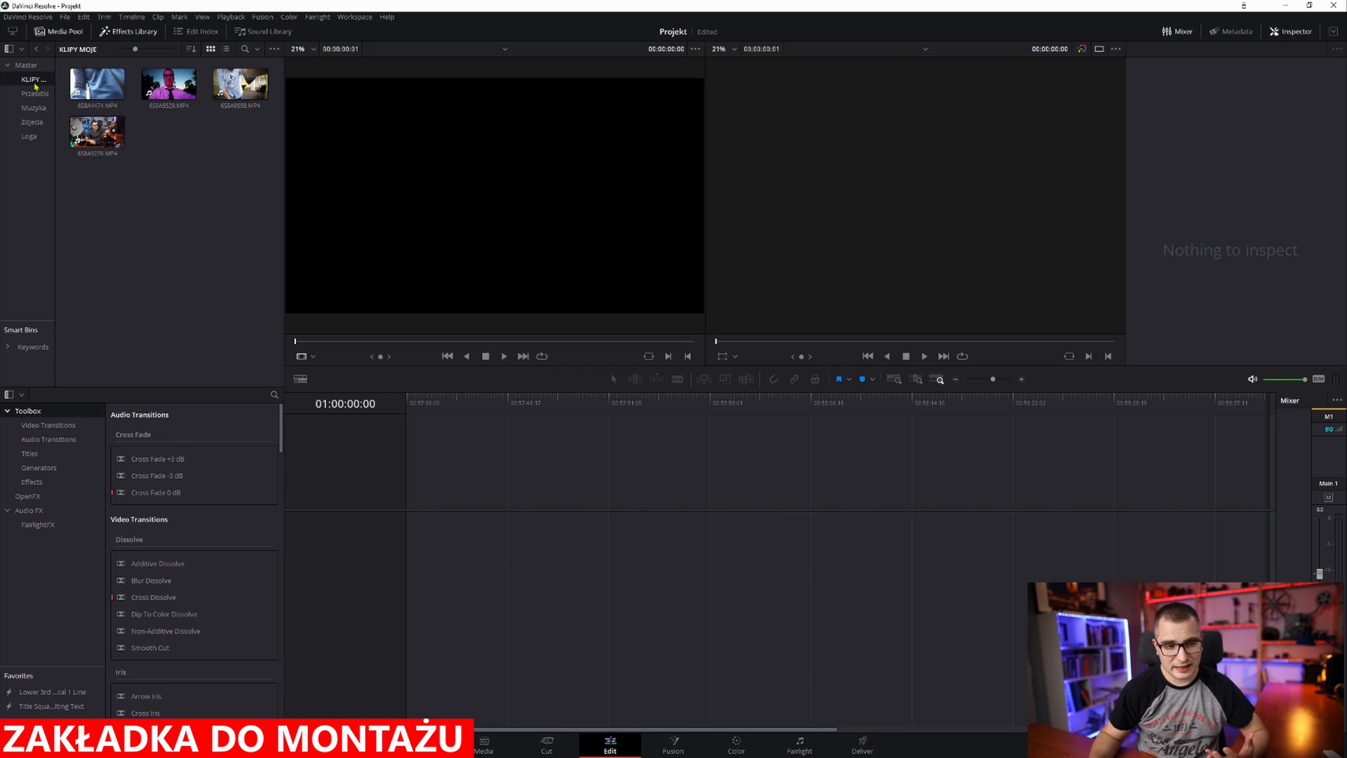
Step: Preview clip 6S8A5529.MP4 in the source viewer and scrub forward to the pink-lit banquet hall shot
click(112, 90)
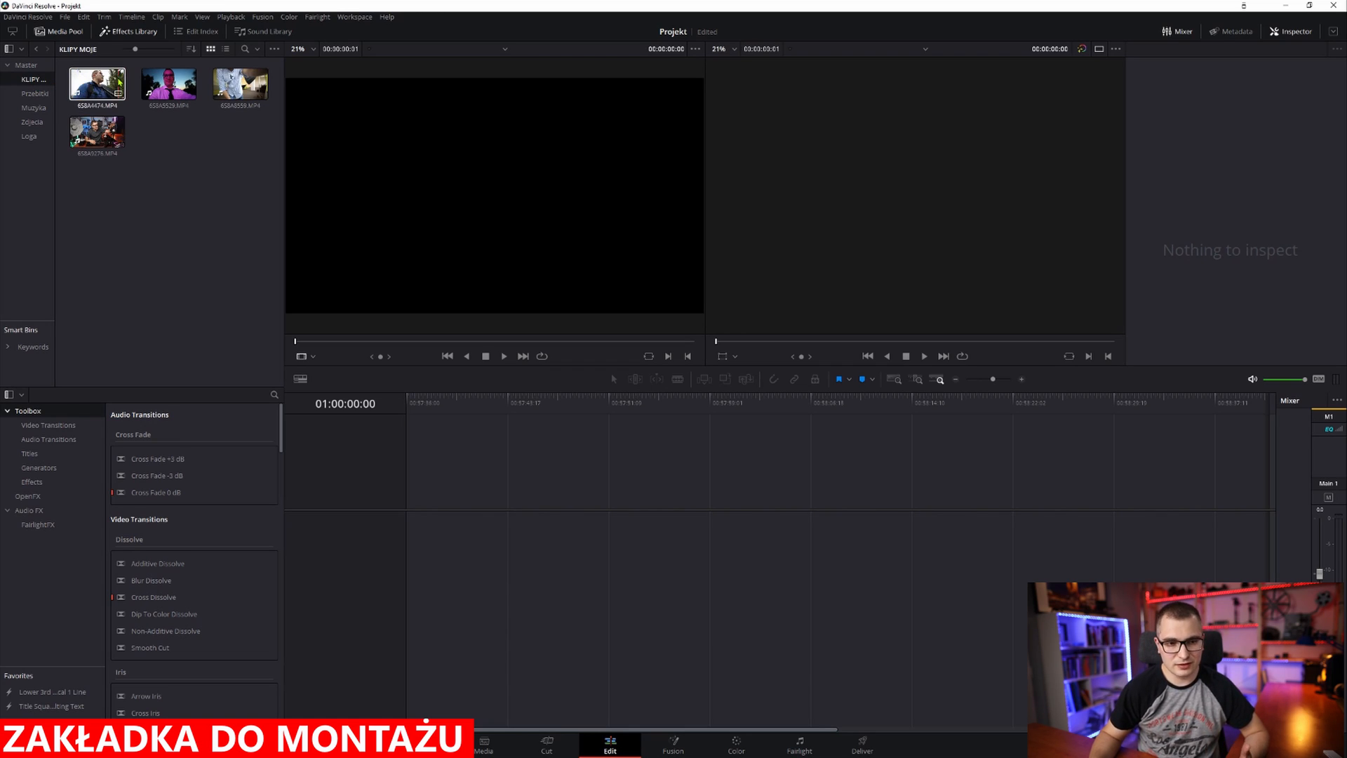
click(203, 189)
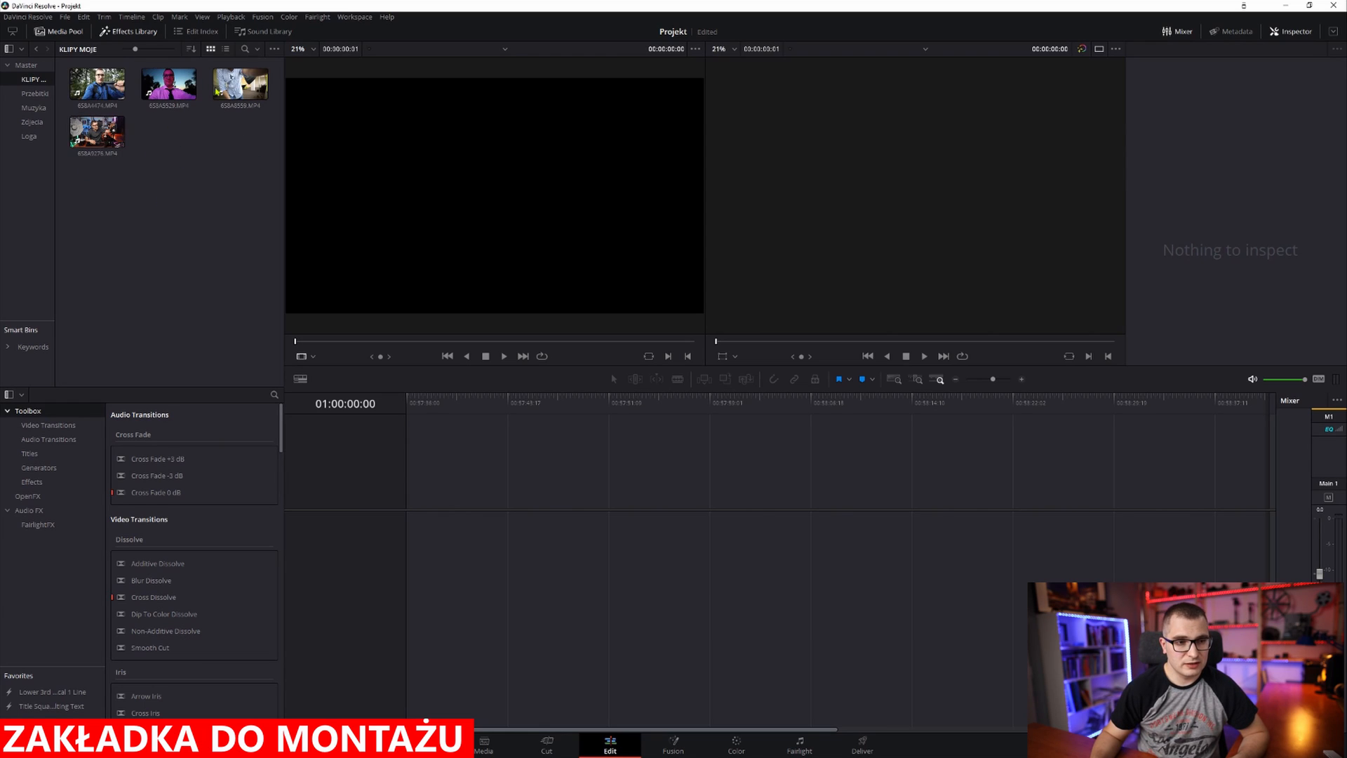
click(167, 87)
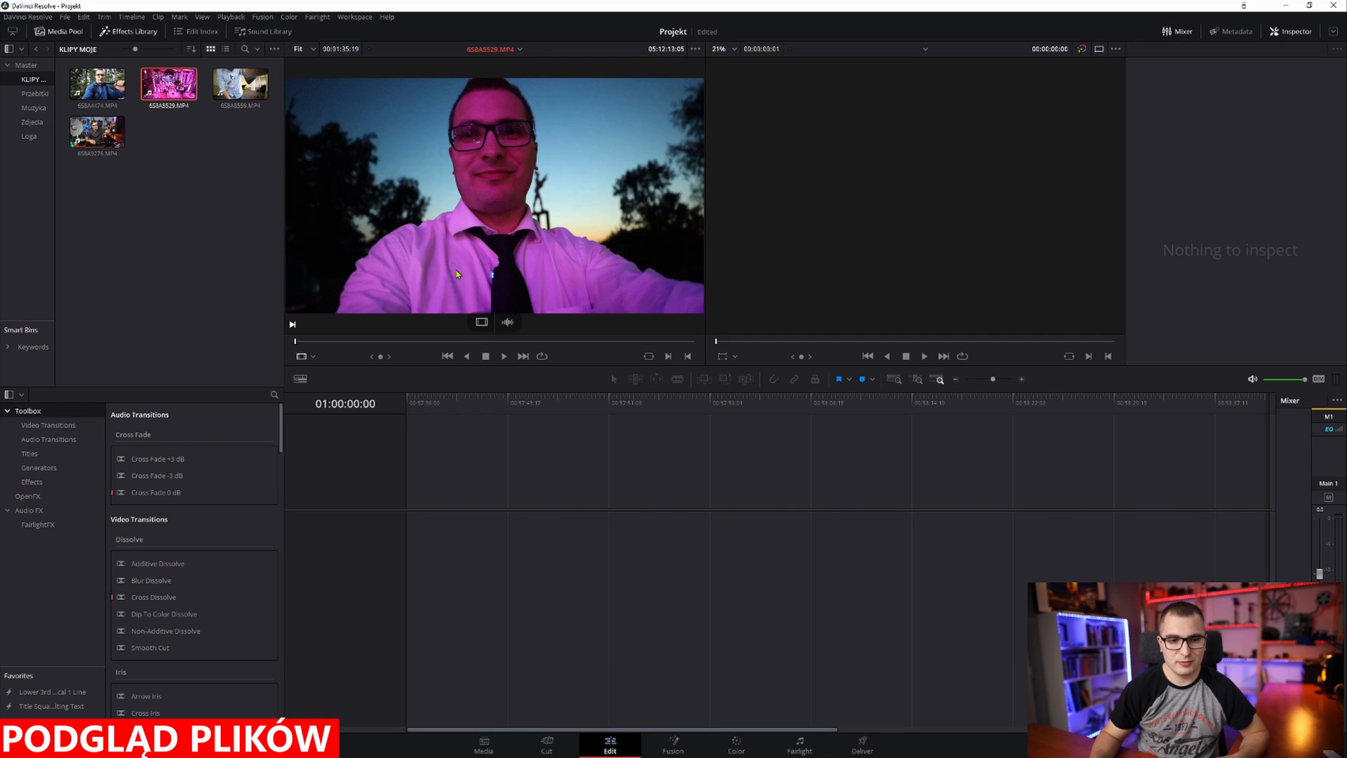
drag(373, 339, 471, 350)
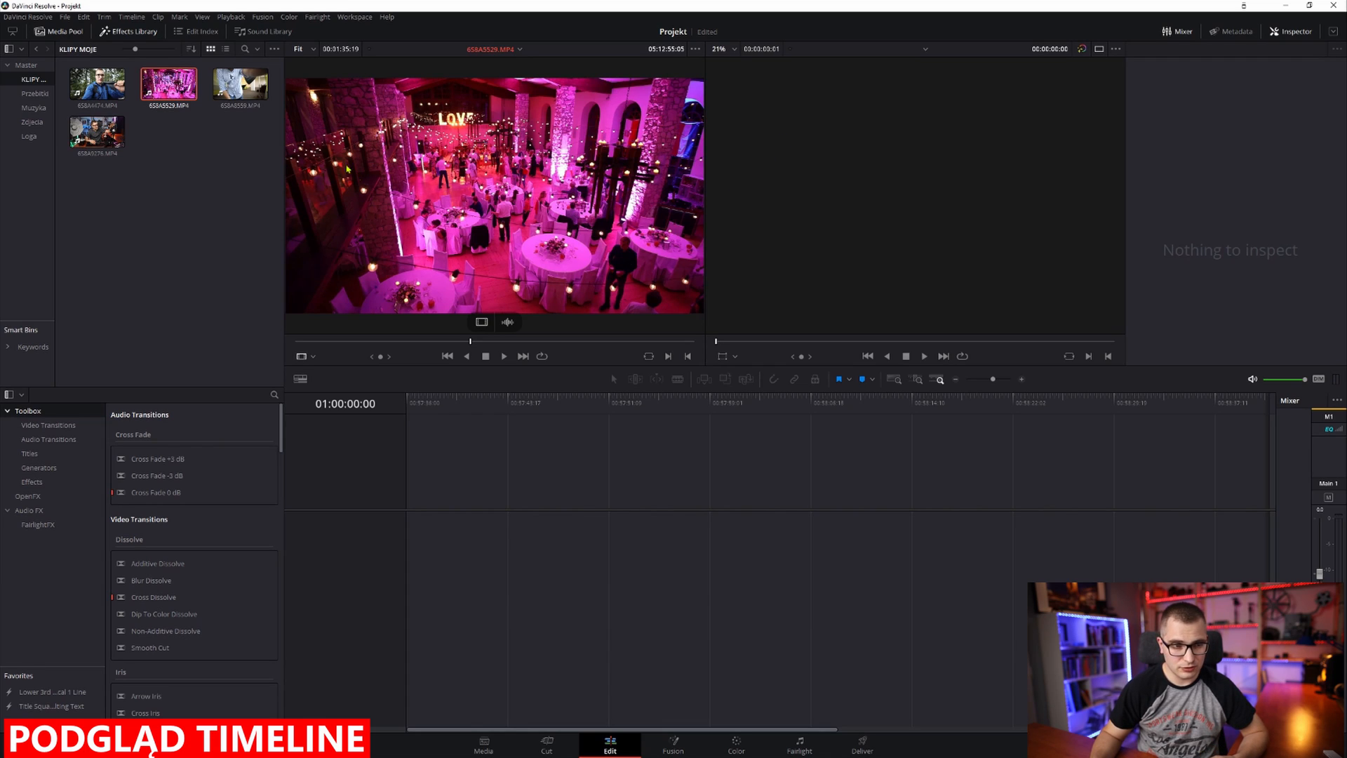
Step: Place clip 6S8A9276.MP4 on the empty timeline and move the playhead to 01:01:31:06
drag(97, 133, 417, 554)
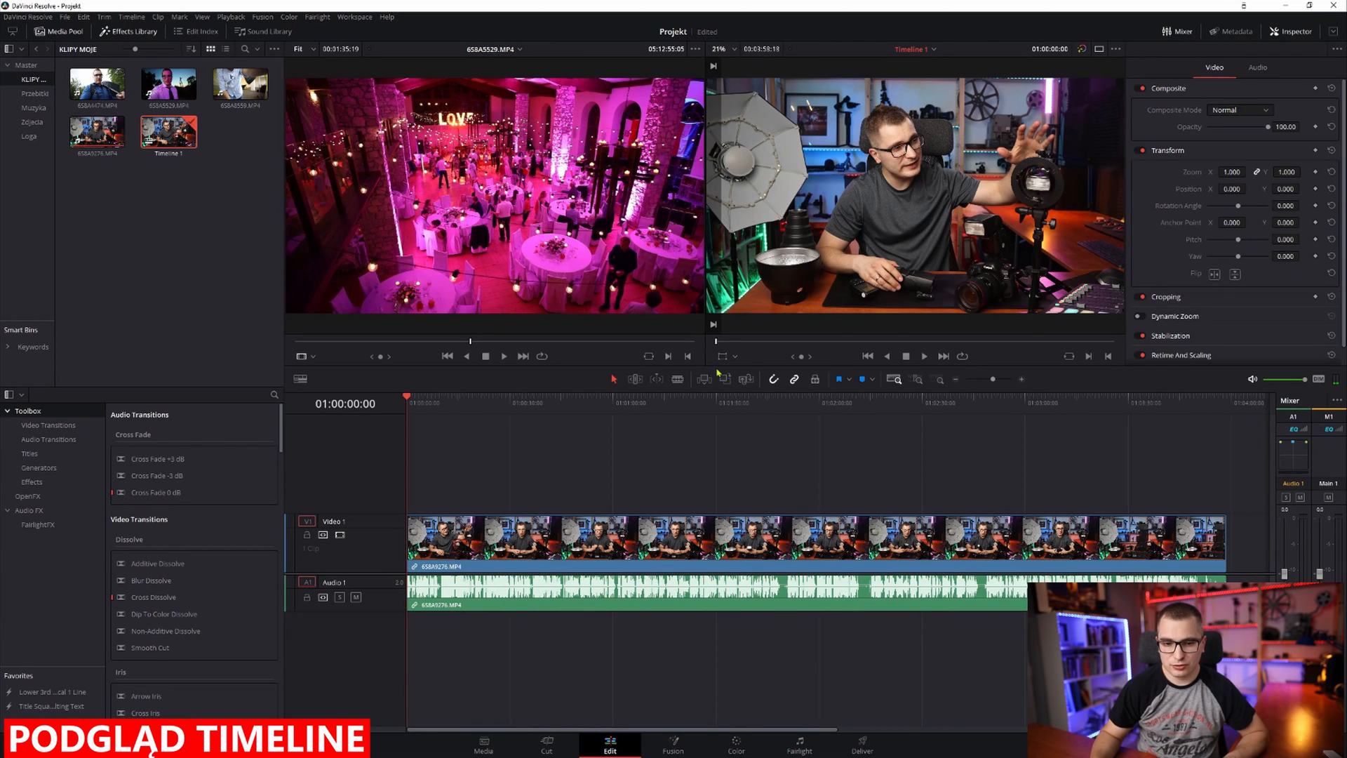
drag(590, 402, 882, 402)
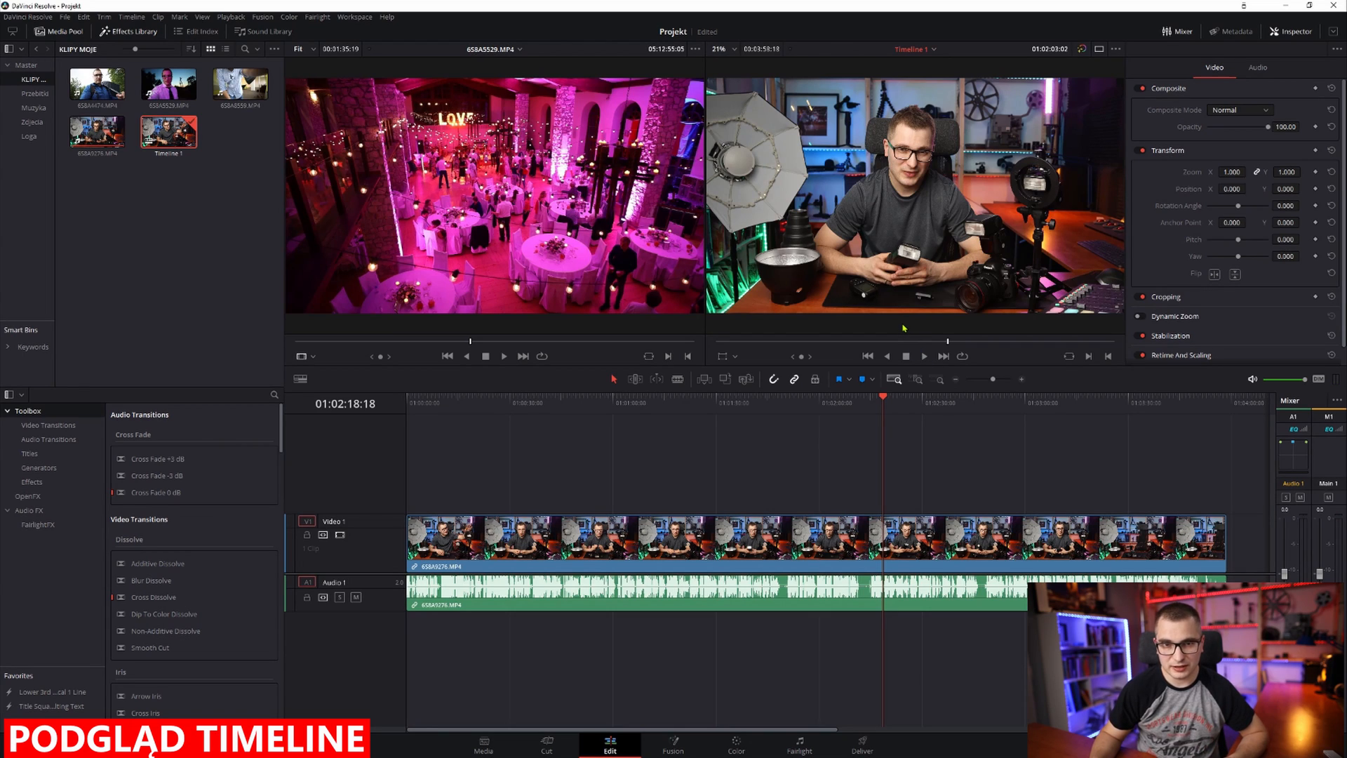
click(719, 403)
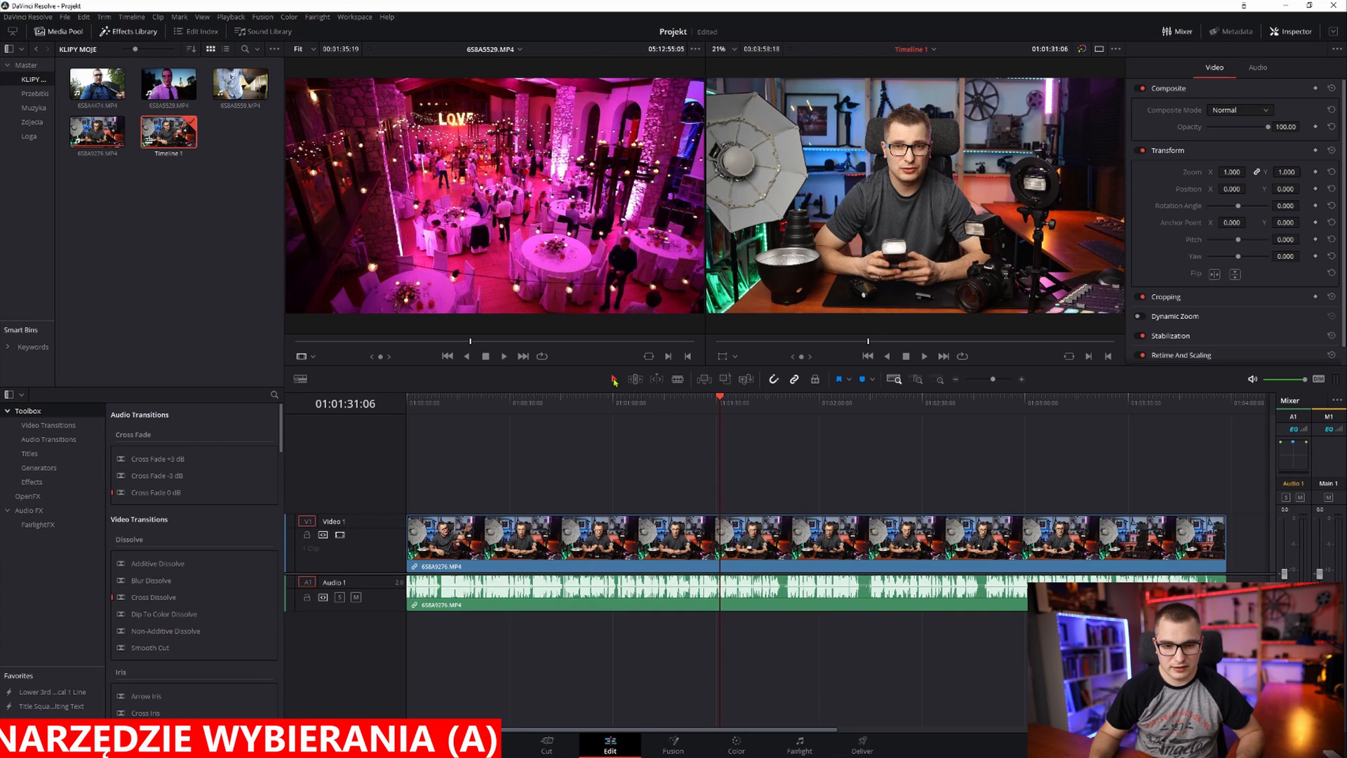
Step: Split the 6S8A9276.MP4 clip on the timeline at three points into four segments with the Blade tool
drag(671, 542, 611, 536)
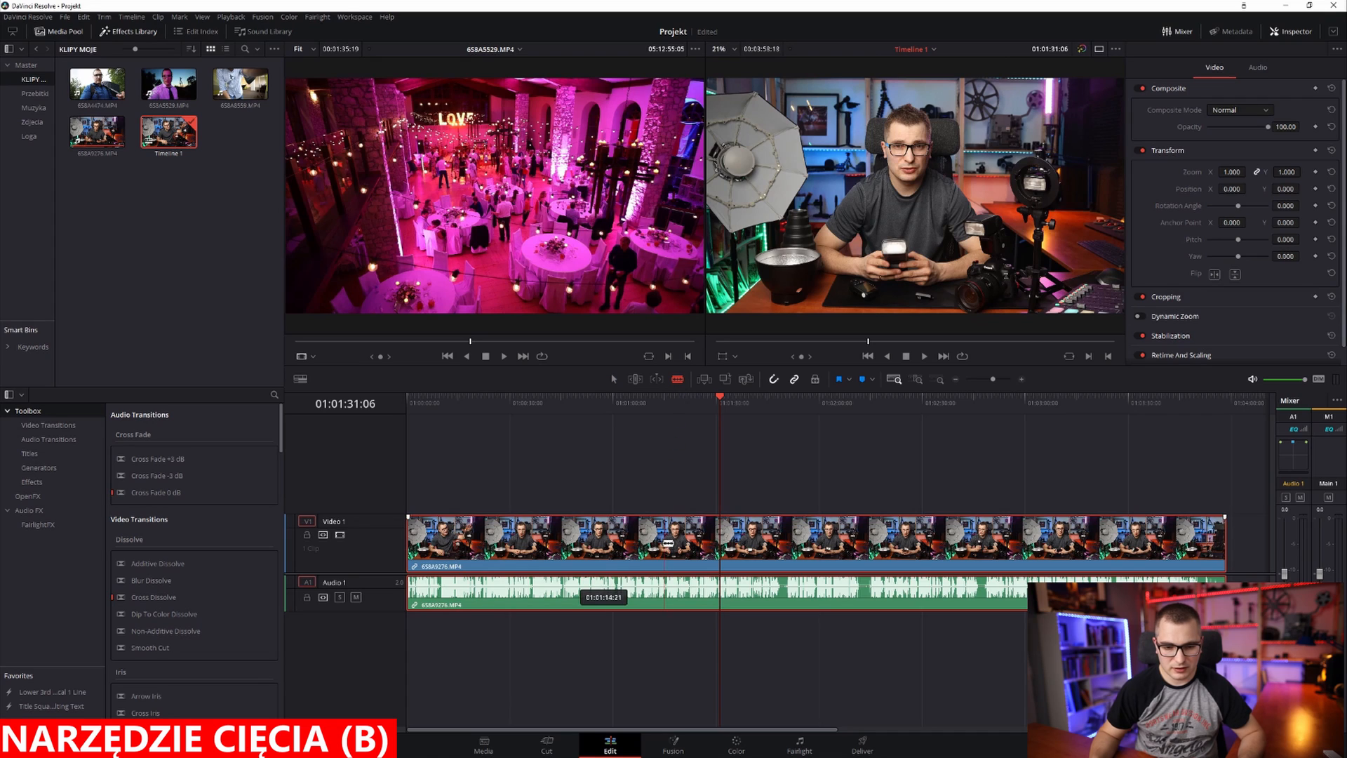
click(566, 535)
click(692, 540)
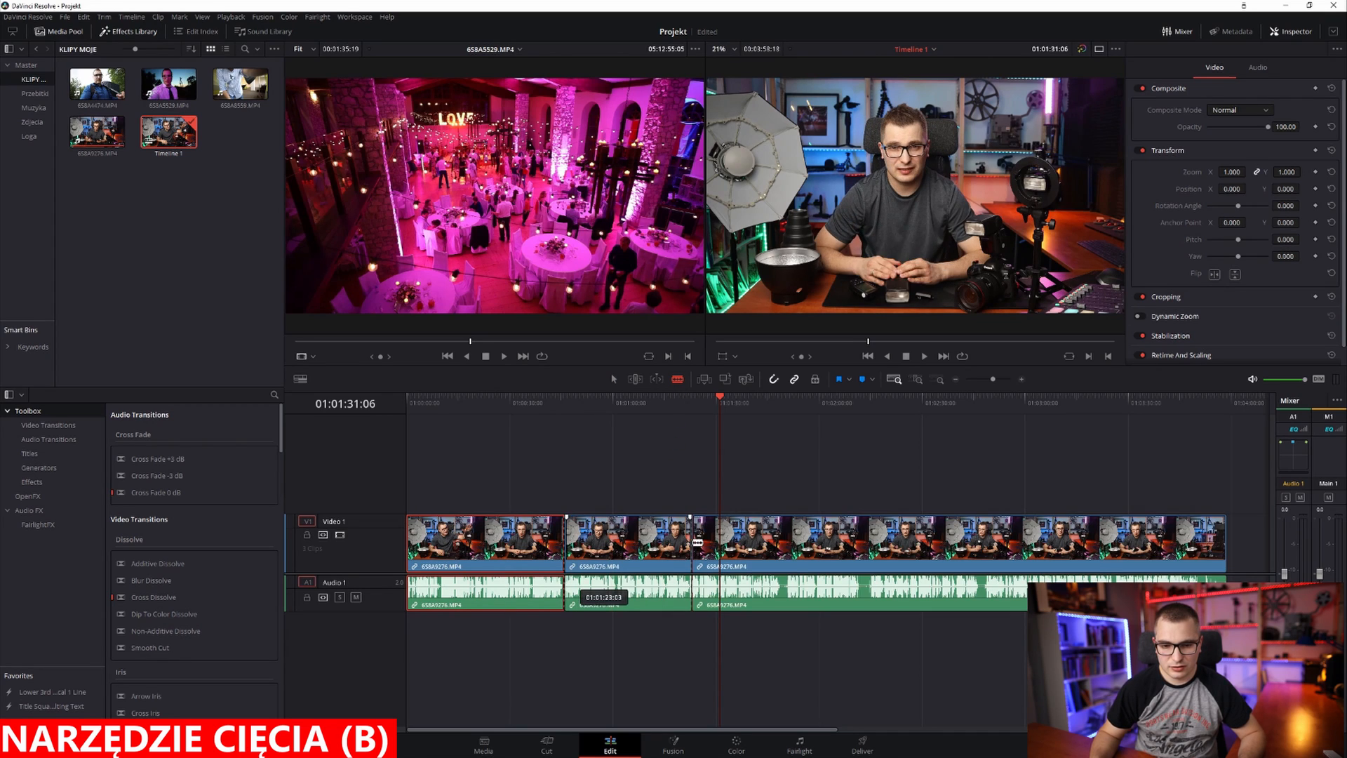
click(850, 547)
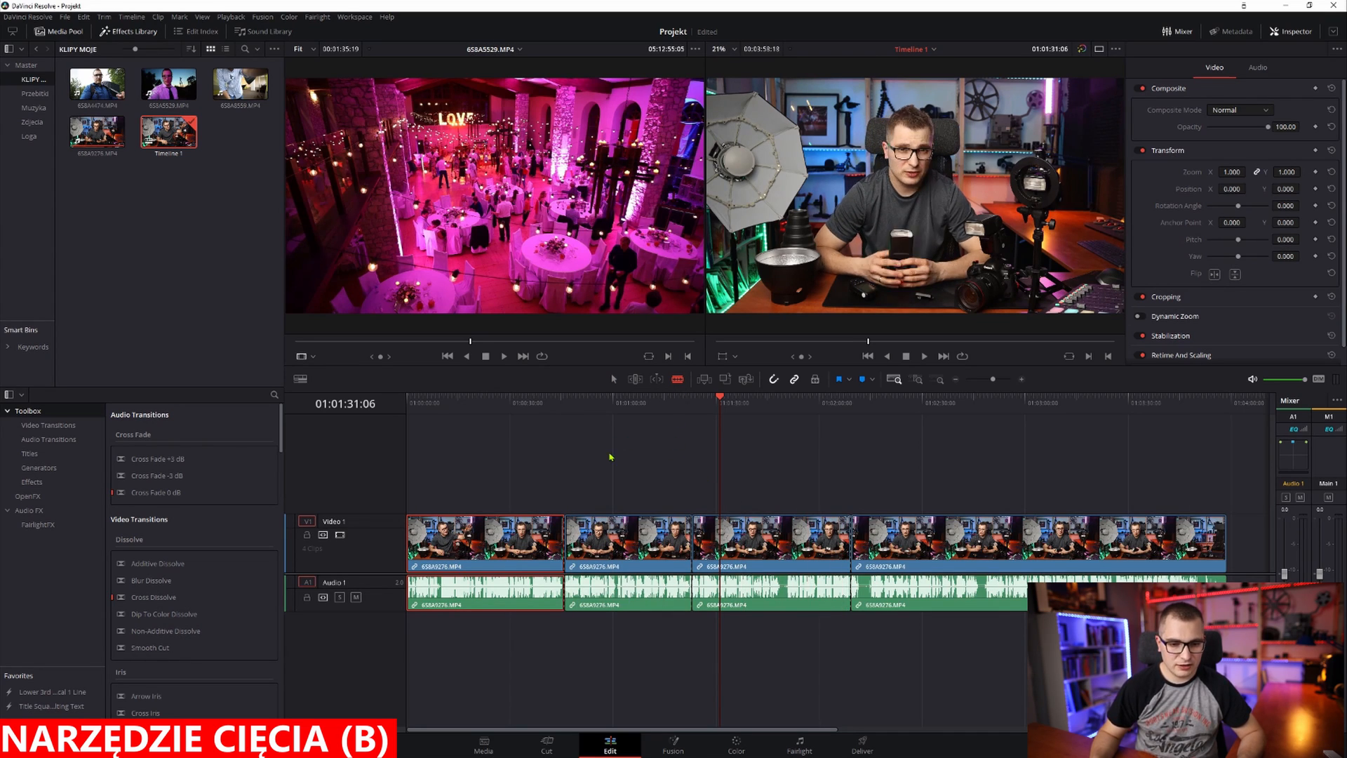
Step: Try moving the second and third segments up to a higher video track, and undo both moves
drag(619, 528, 508, 468)
drag(772, 540, 886, 481)
key(ctrl+z)
key(ctrl+z)
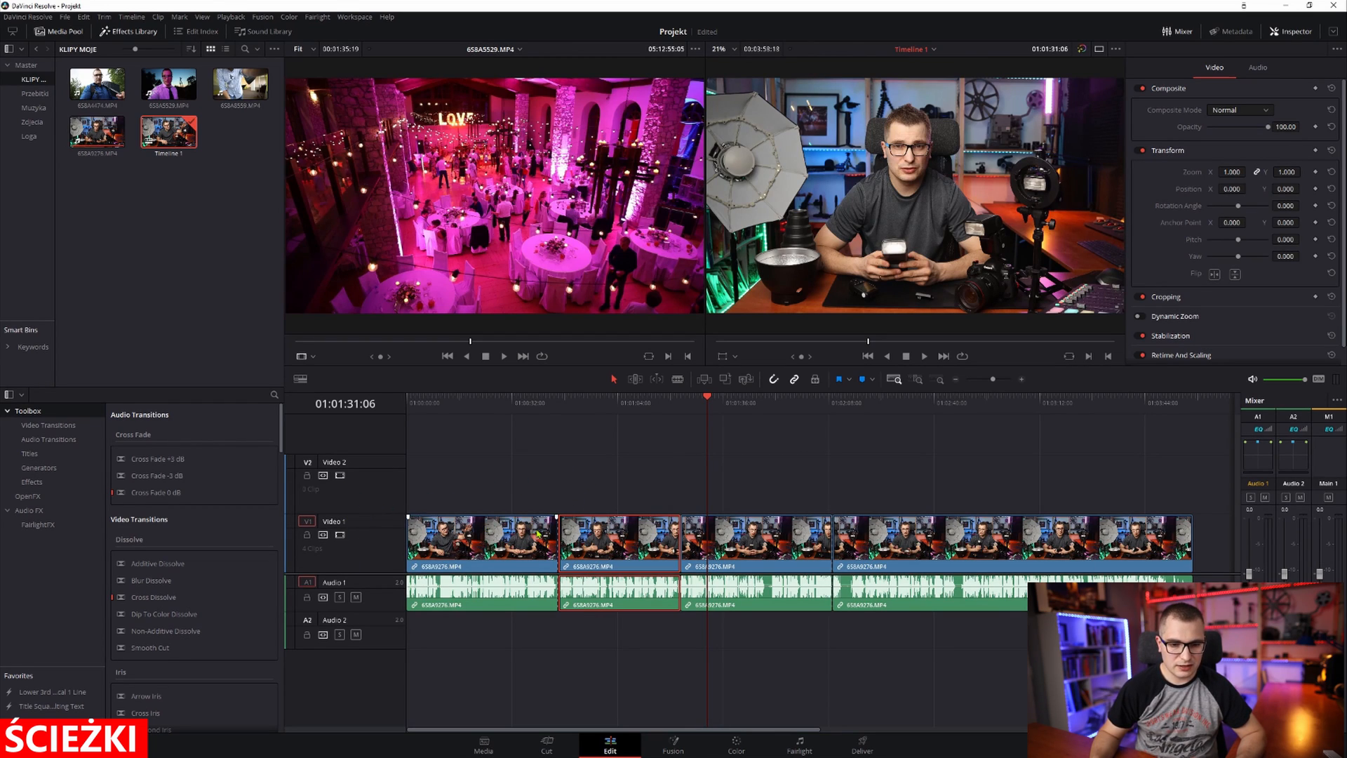
Step: Stack the second segment on Video 2 and the third on Video 3 over the first, starting the third at 01:00:13:14
drag(618, 537, 537, 478)
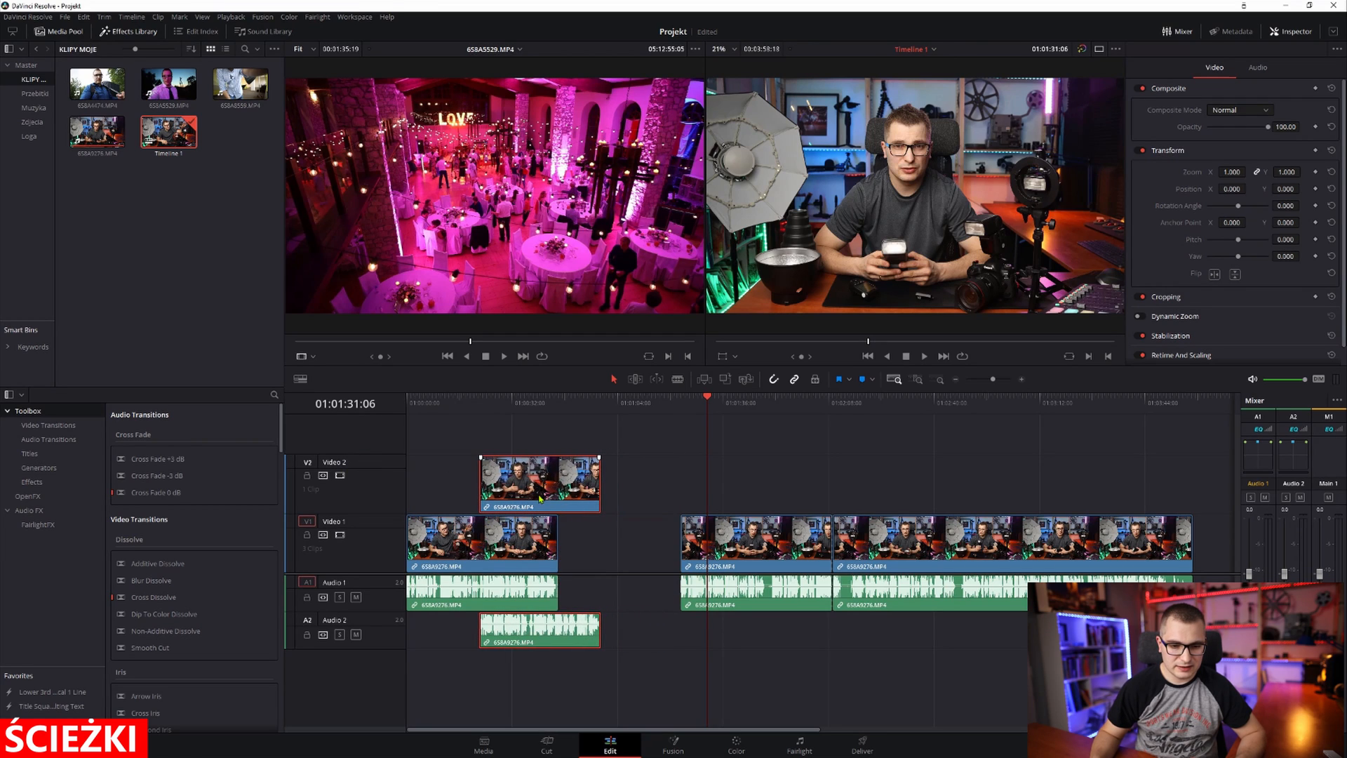
drag(769, 536, 603, 430)
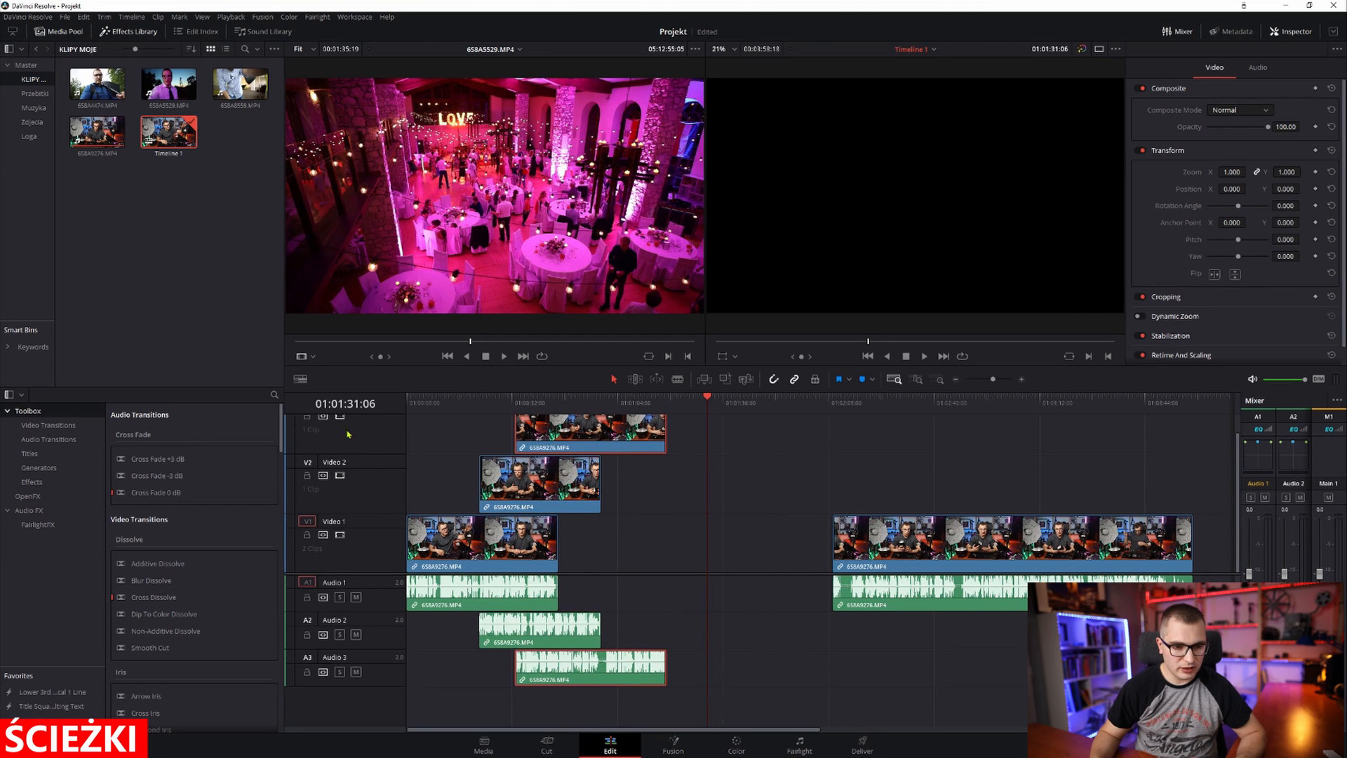
scroll(361, 519, up, 1)
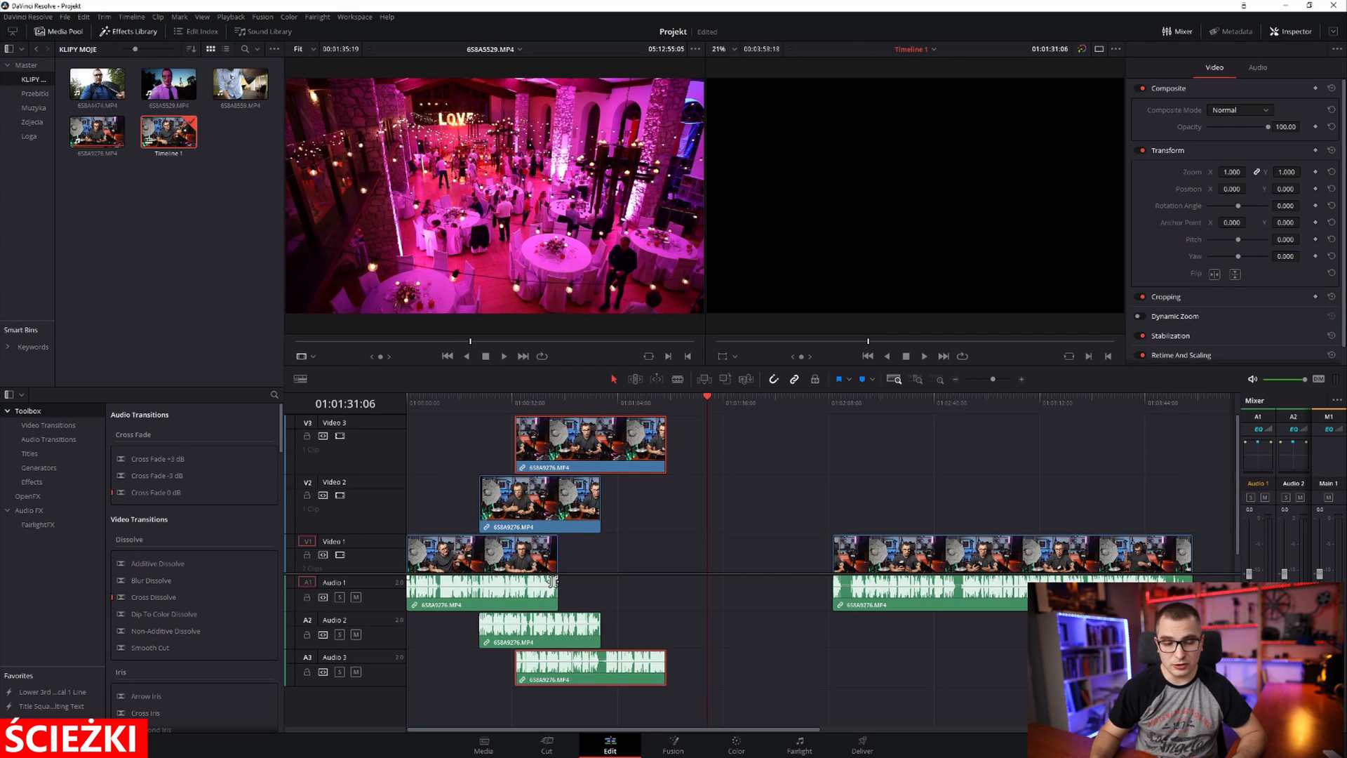
click(452, 398)
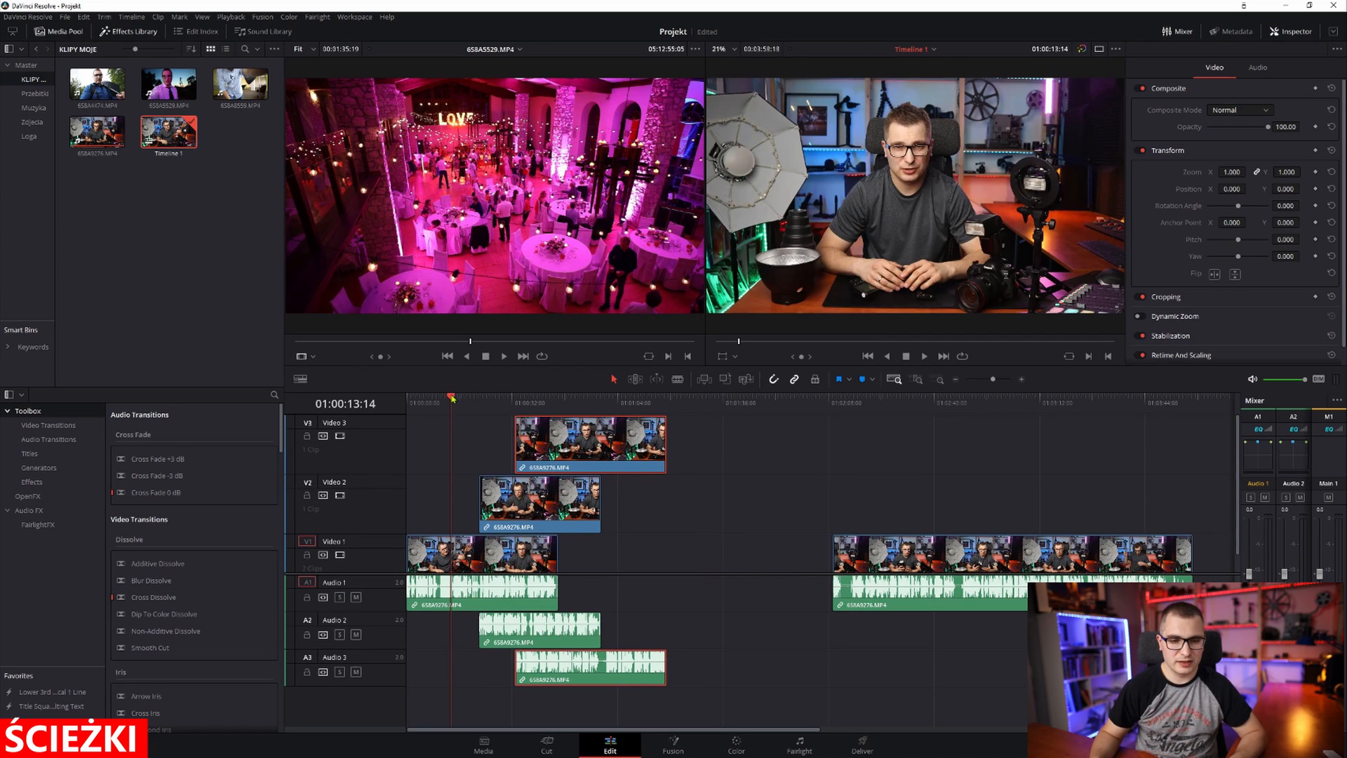
drag(581, 441, 517, 441)
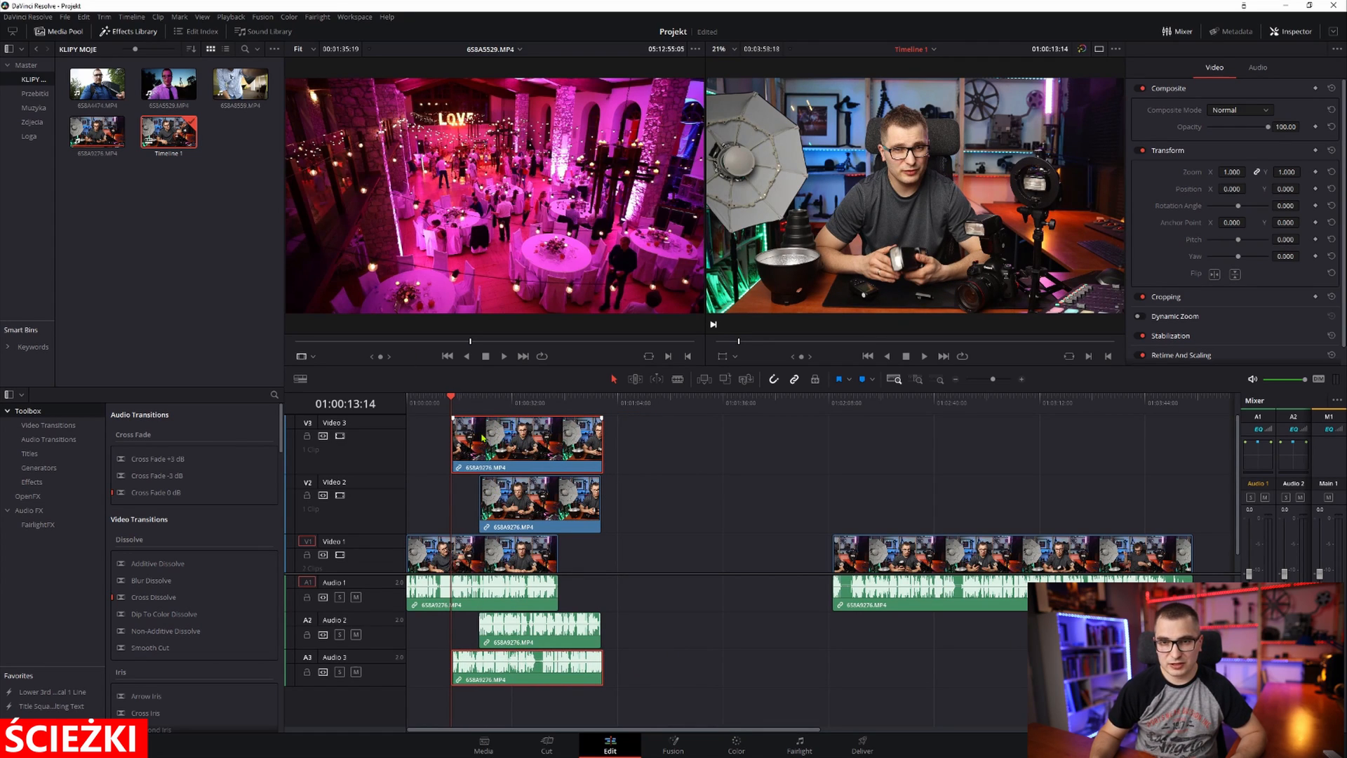
Step: Play the stacked segments and widen the Mixer to show all three audio channels
key(space)
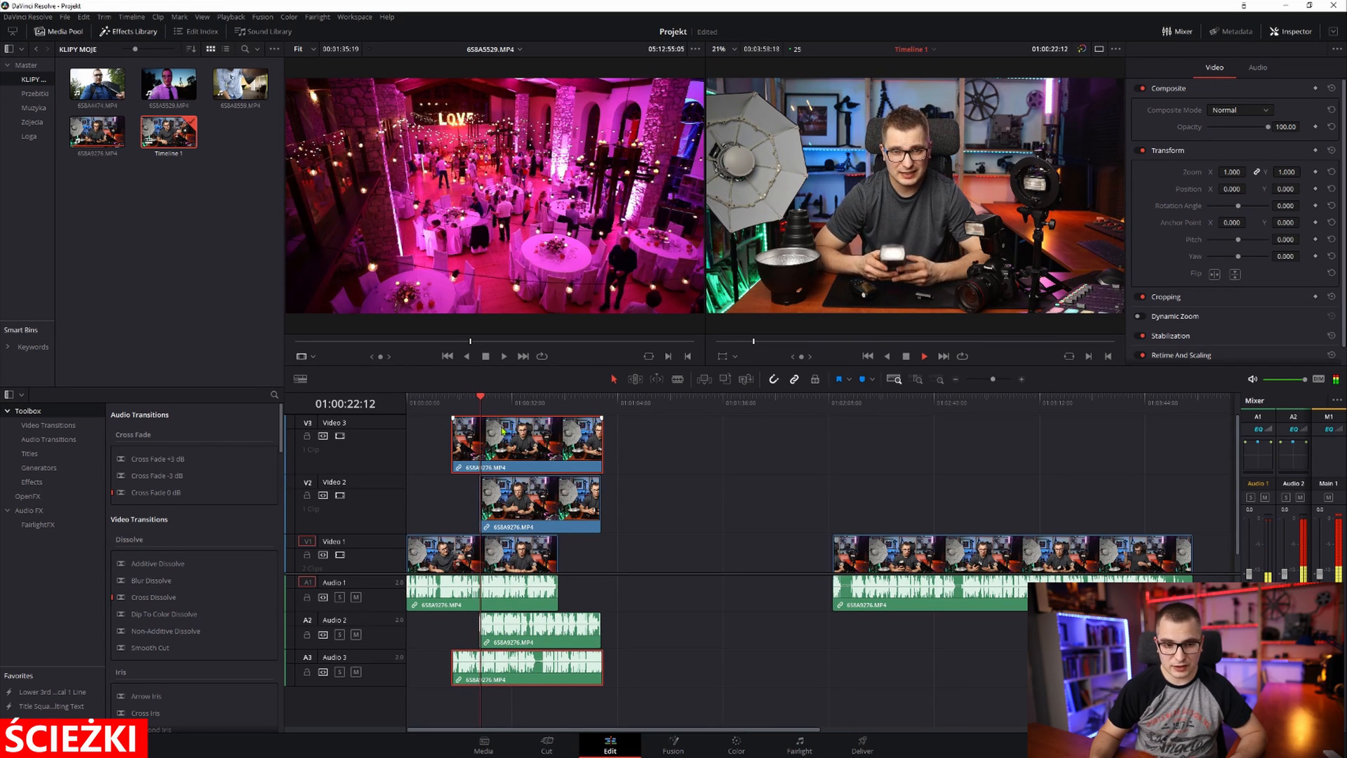
drag(1240, 527, 1208, 527)
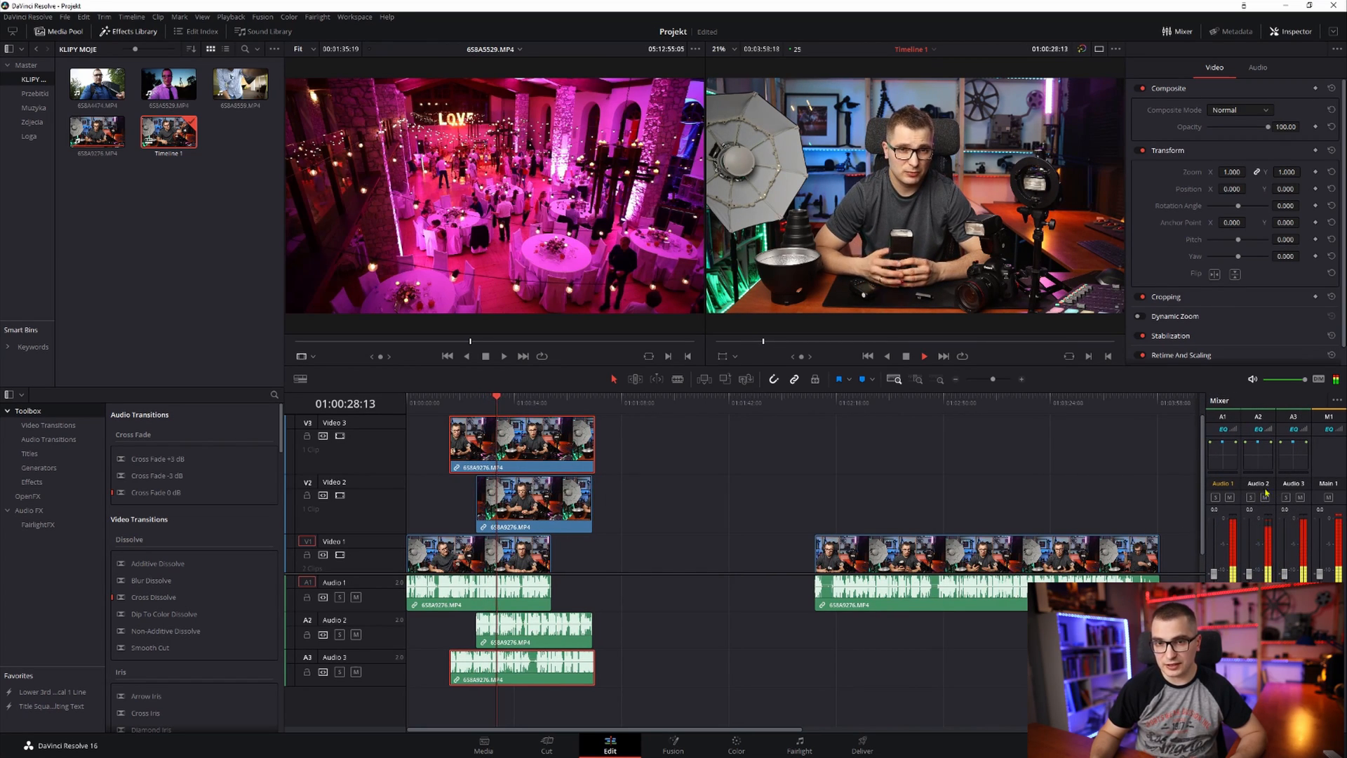
key(space)
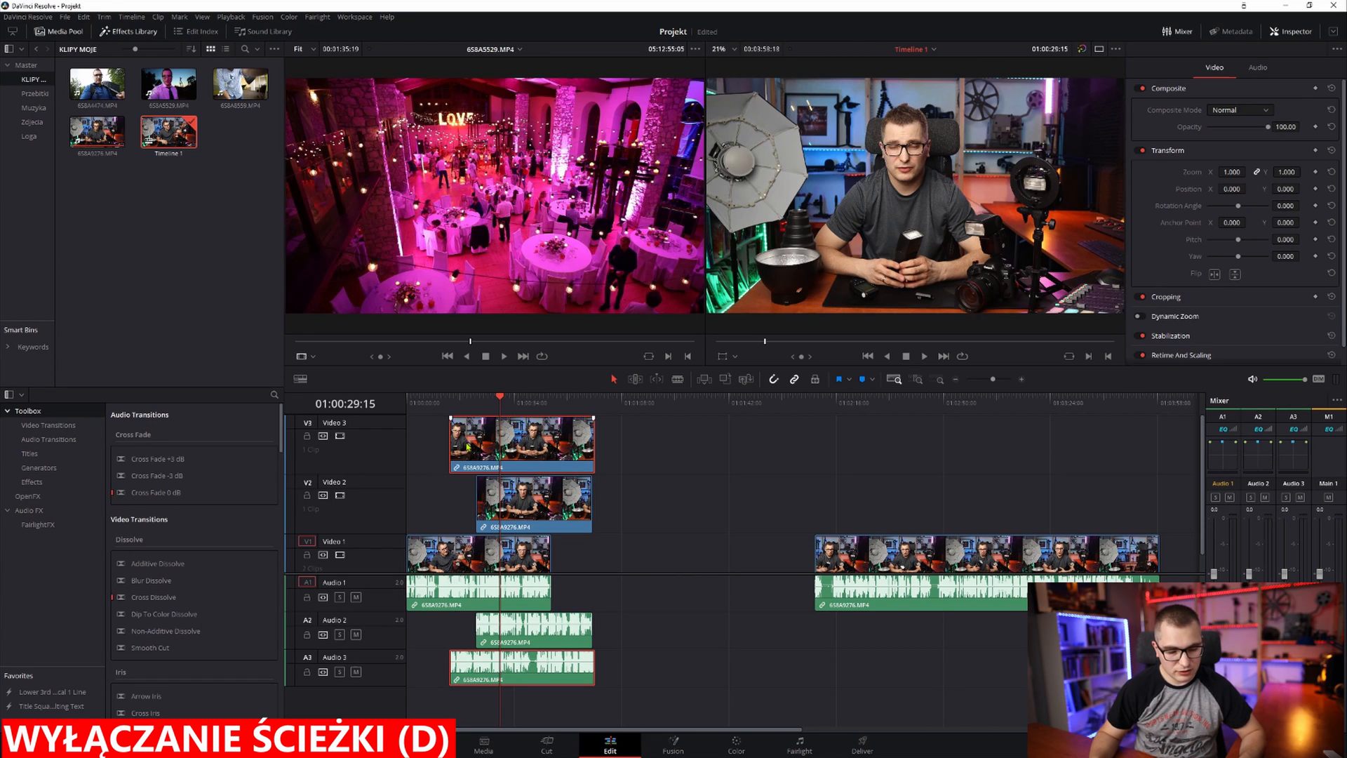
Step: Disable the stacked clips on Video 3 and Video 2 and the first clip on Video 1
key(d)
click(493, 499)
key(d)
click(467, 556)
key(d)
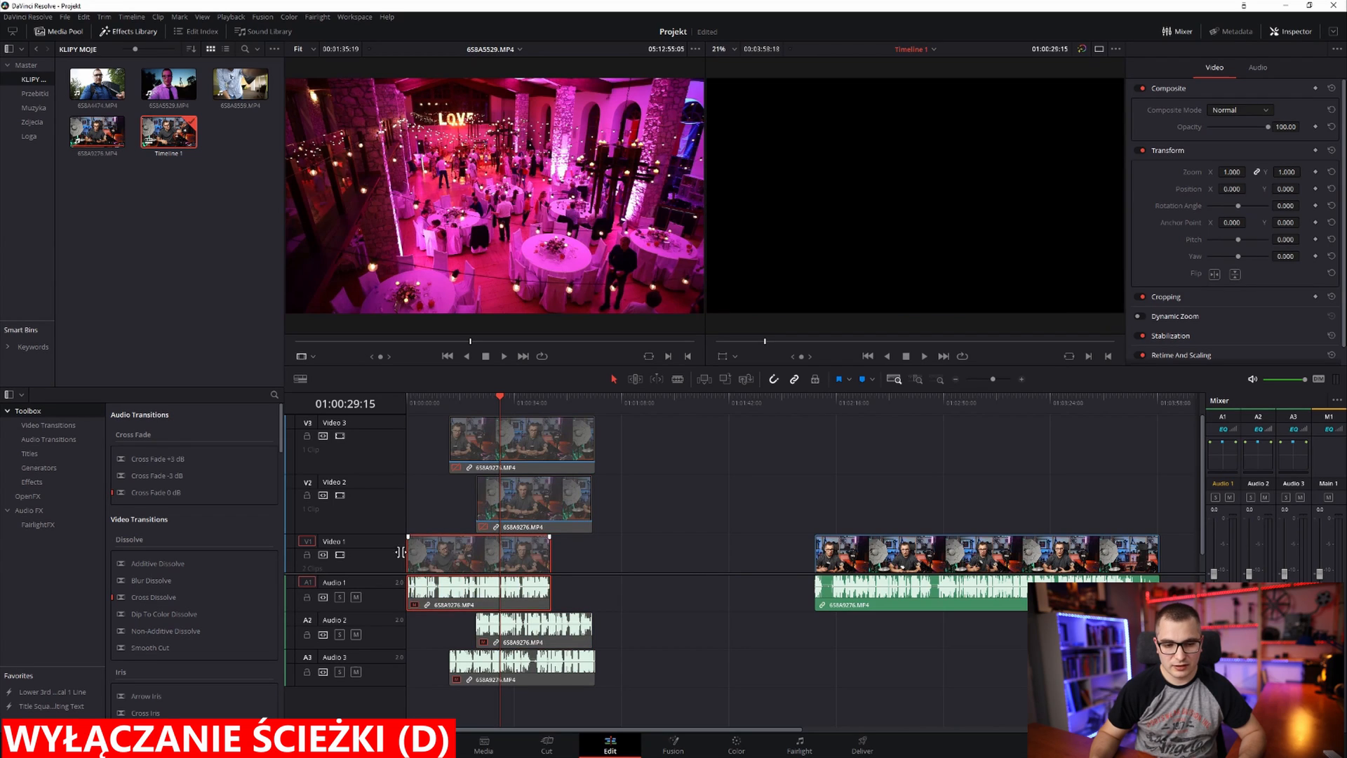
Step: Re-enable the disabled clips on Video 1, Video 2 and Video 3, one after another
key(d)
click(566, 482)
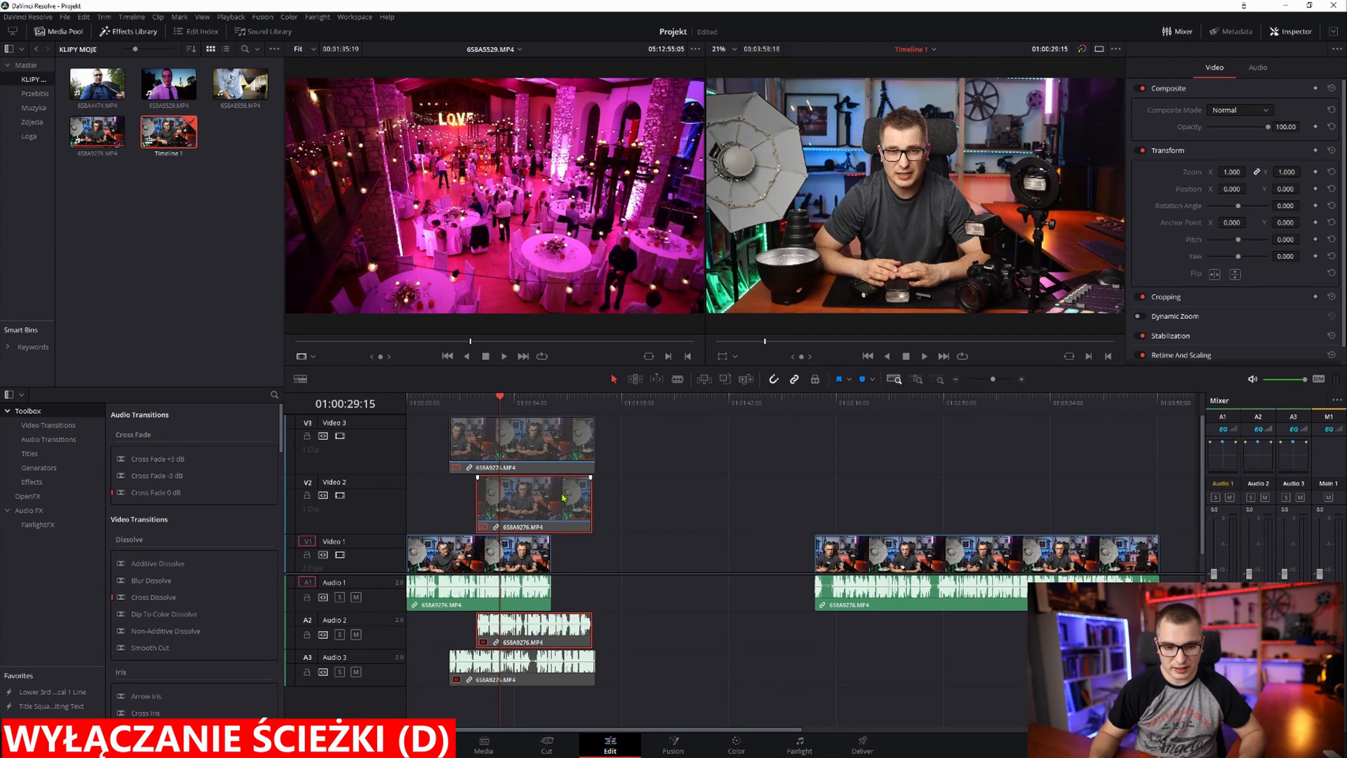
key(d)
click(543, 453)
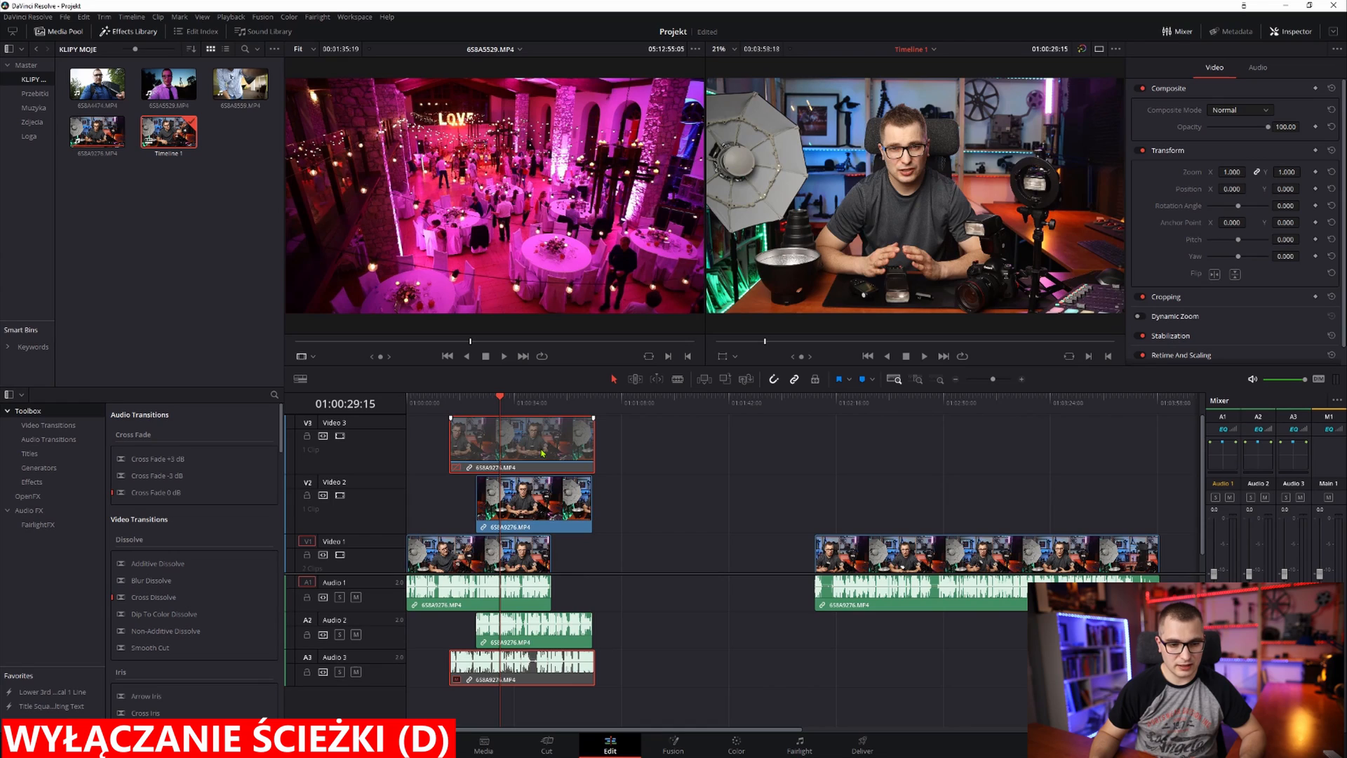
key(d)
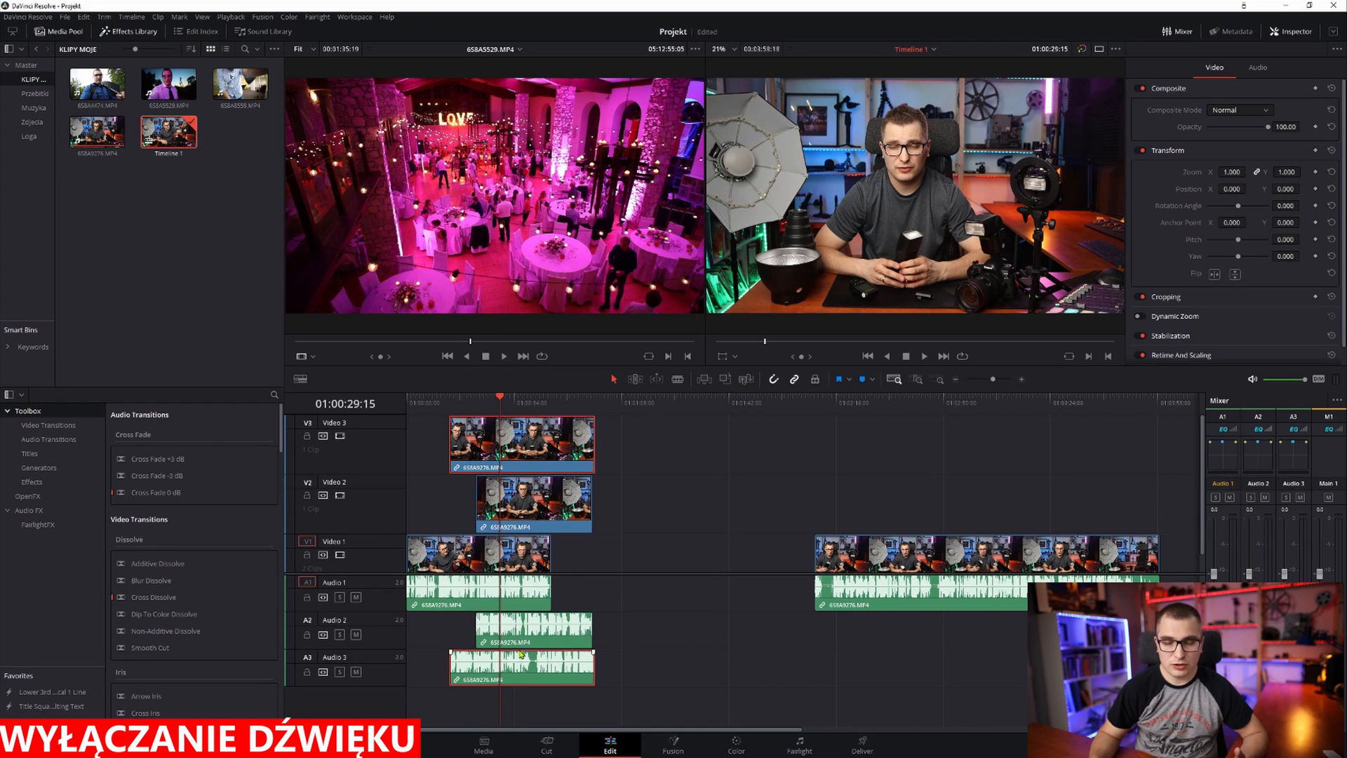
Step: Mute the Audio 3 and Audio 2 tracks and move the playhead to the start of the Video 3 clip
click(356, 672)
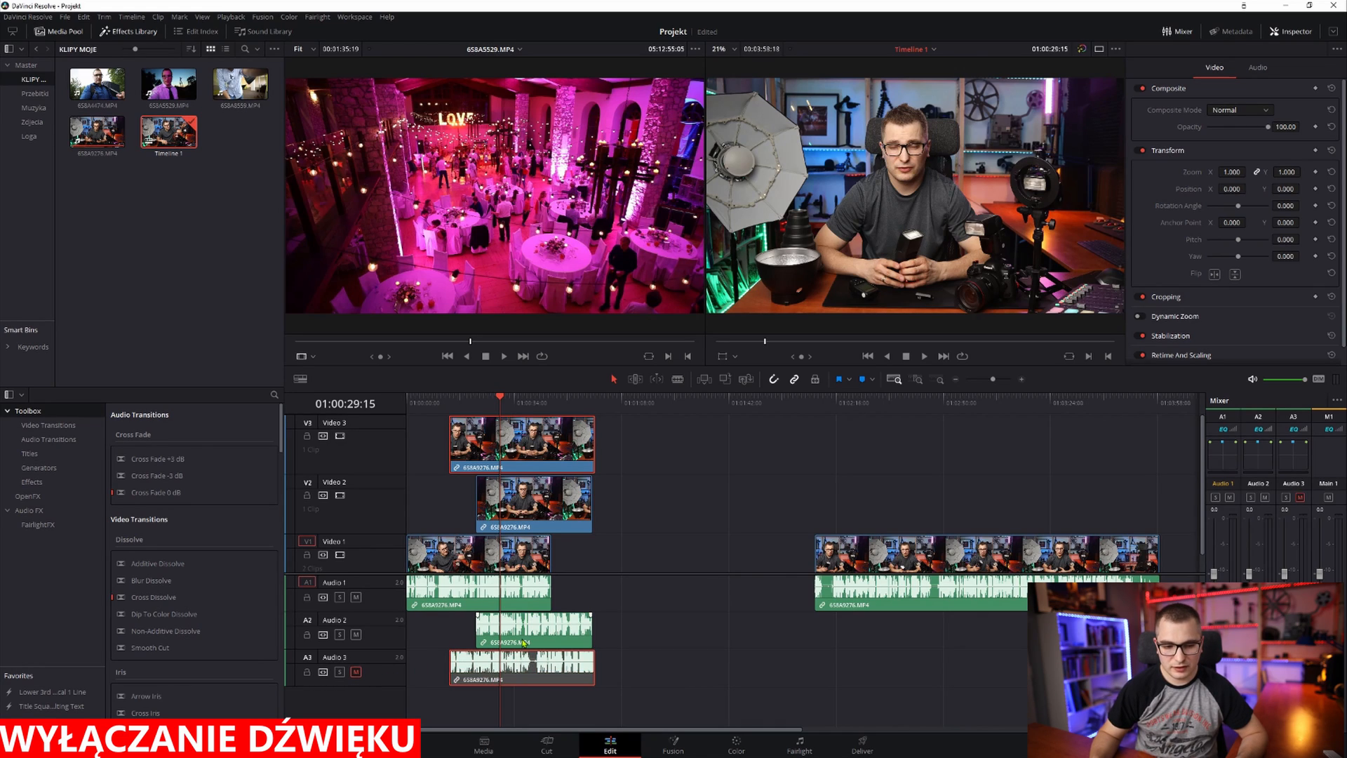
click(552, 631)
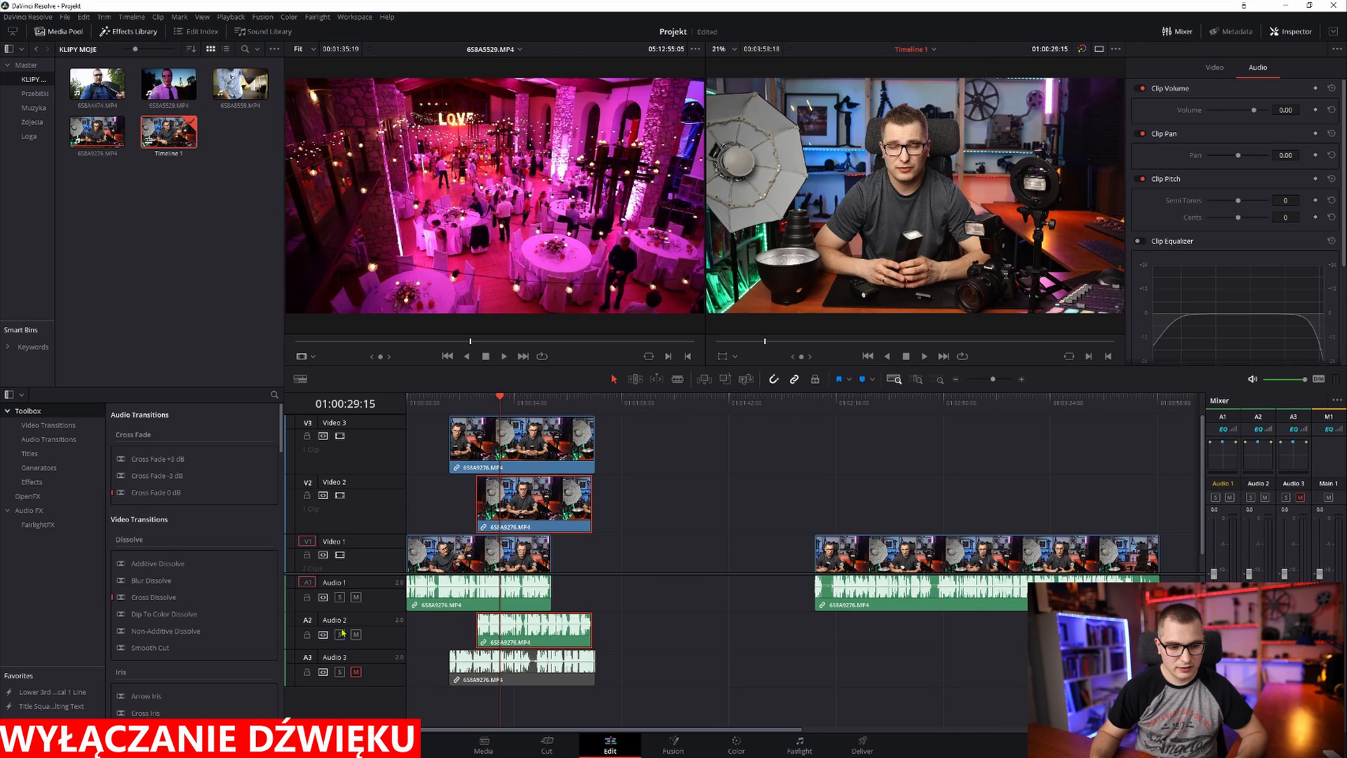
click(356, 635)
click(449, 402)
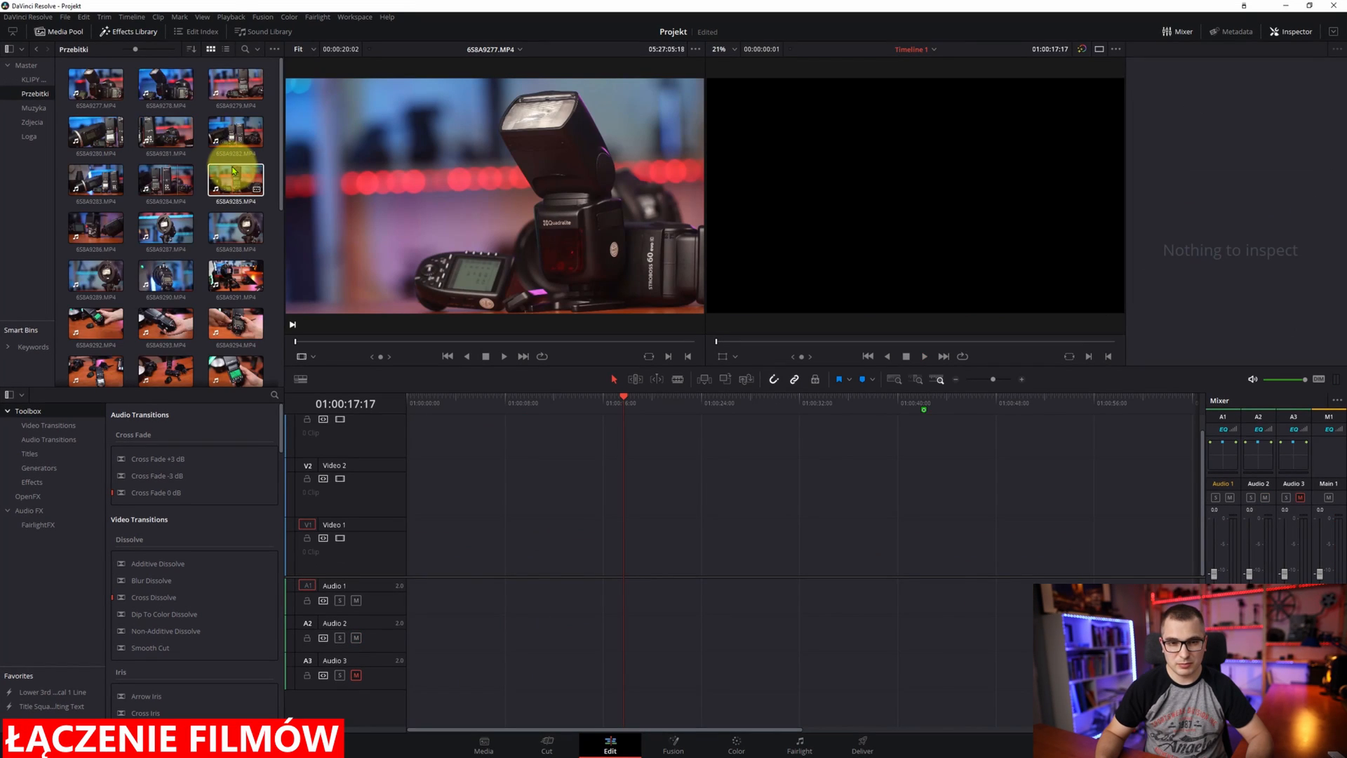
Step: Place clips 658A9284.MP4 and 658A9293.MP4 from the Przebitki bin side by side at the start of Video 1
click(166, 179)
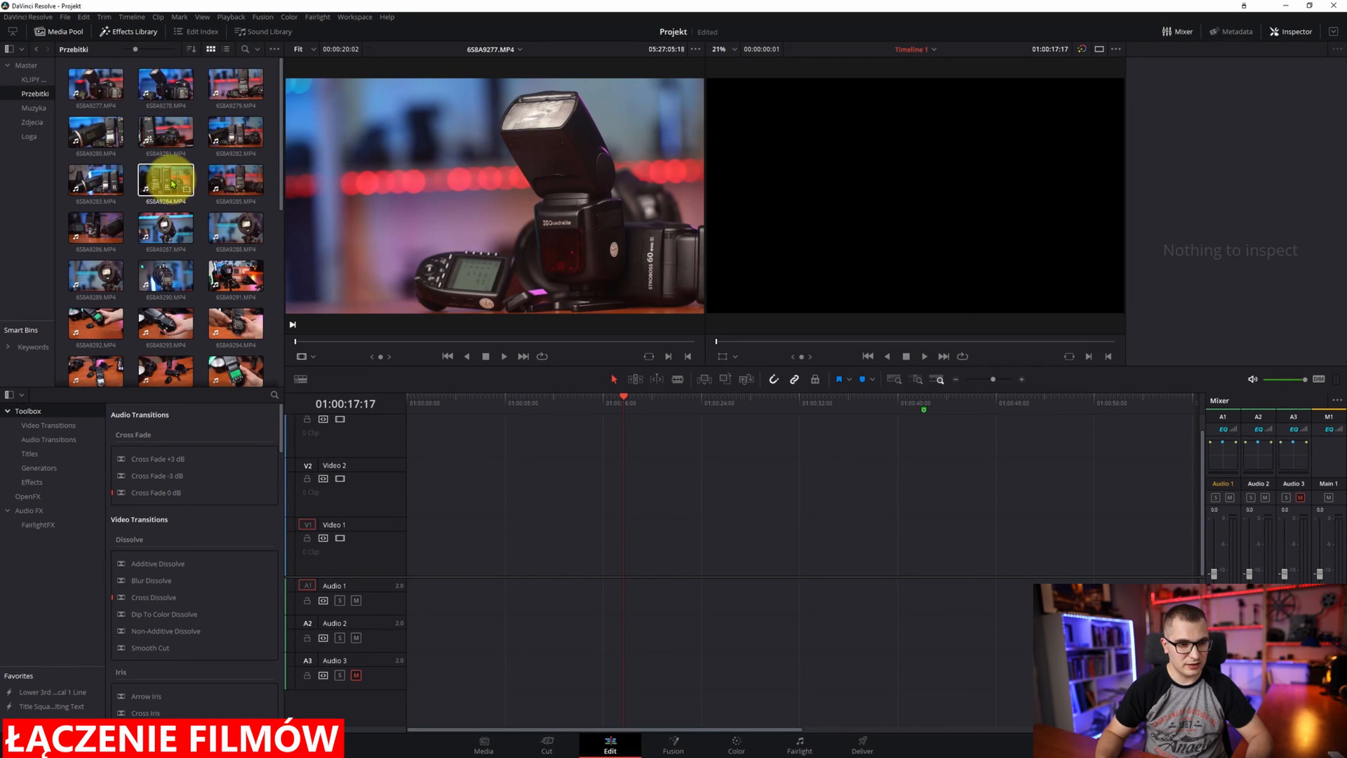
ctrl+click(173, 319)
drag(191, 345, 409, 546)
drag(504, 552, 533, 543)
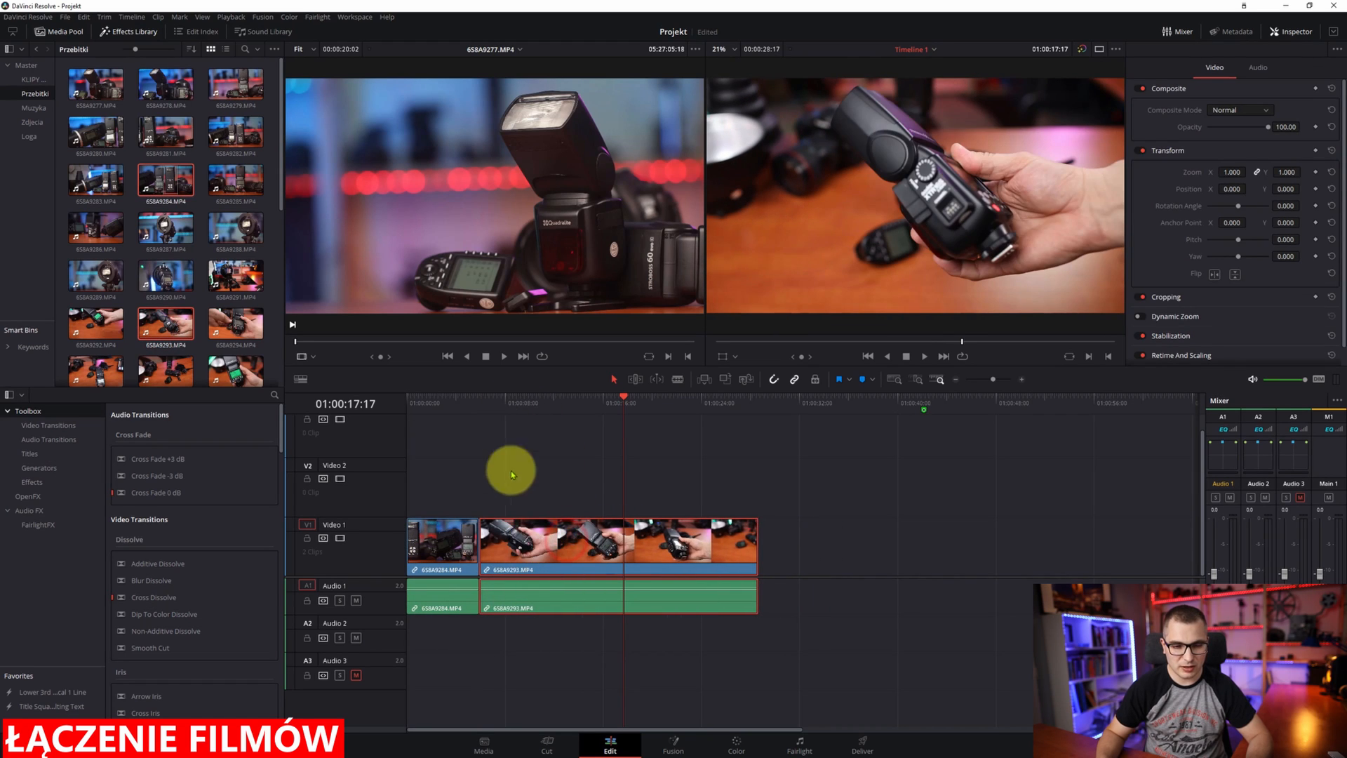
Step: Combine both timeline clips into a compound clip named "nazwa pliku laczonego" and locate it in the Przebitki bin
ctrl+click(430, 539)
right_click(514, 539)
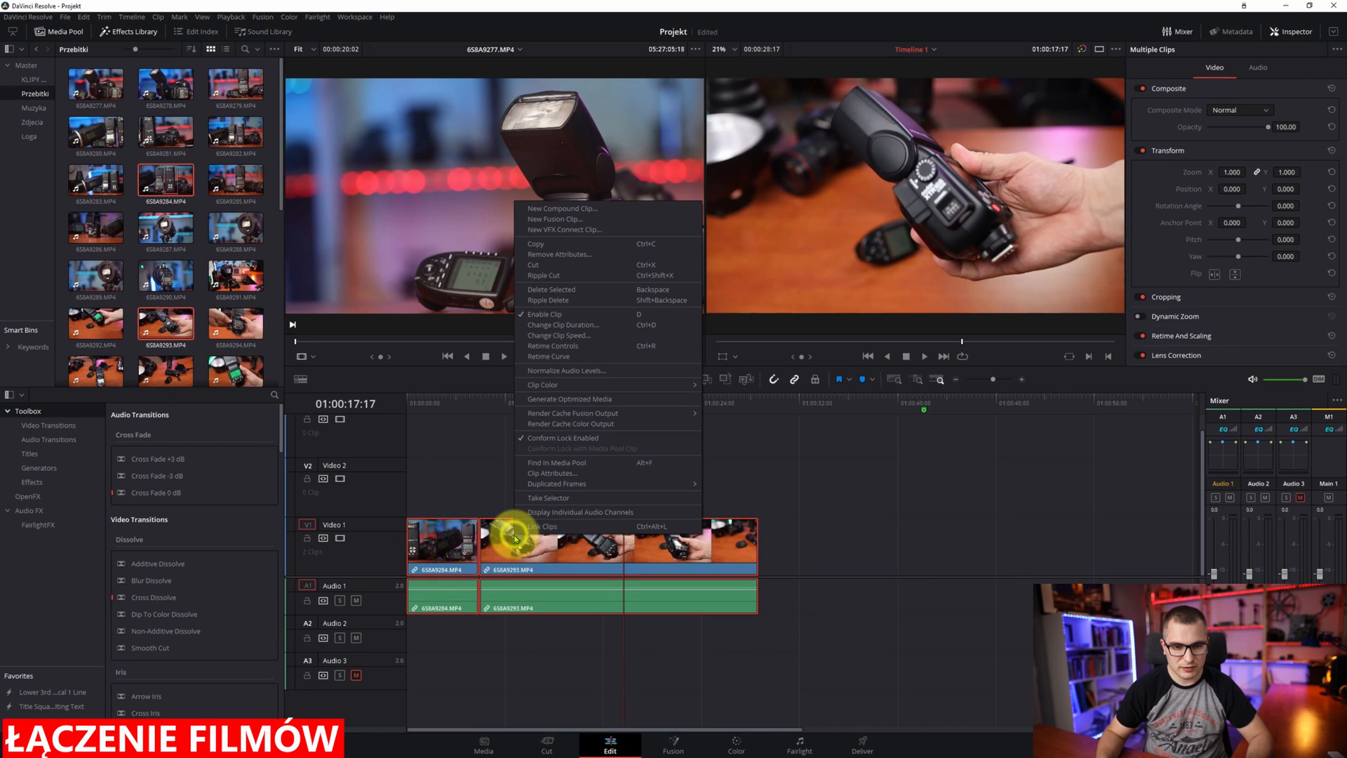
click(550, 211)
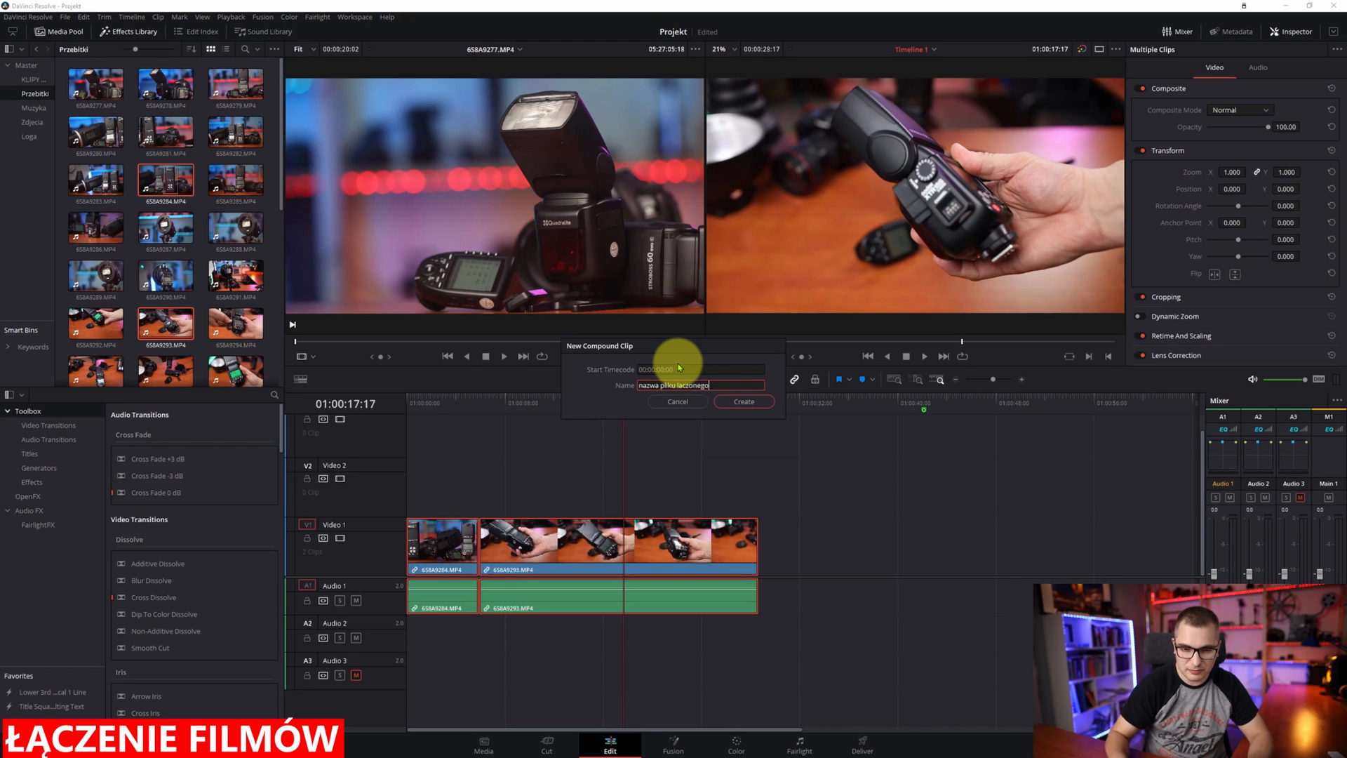
click(744, 401)
click(495, 537)
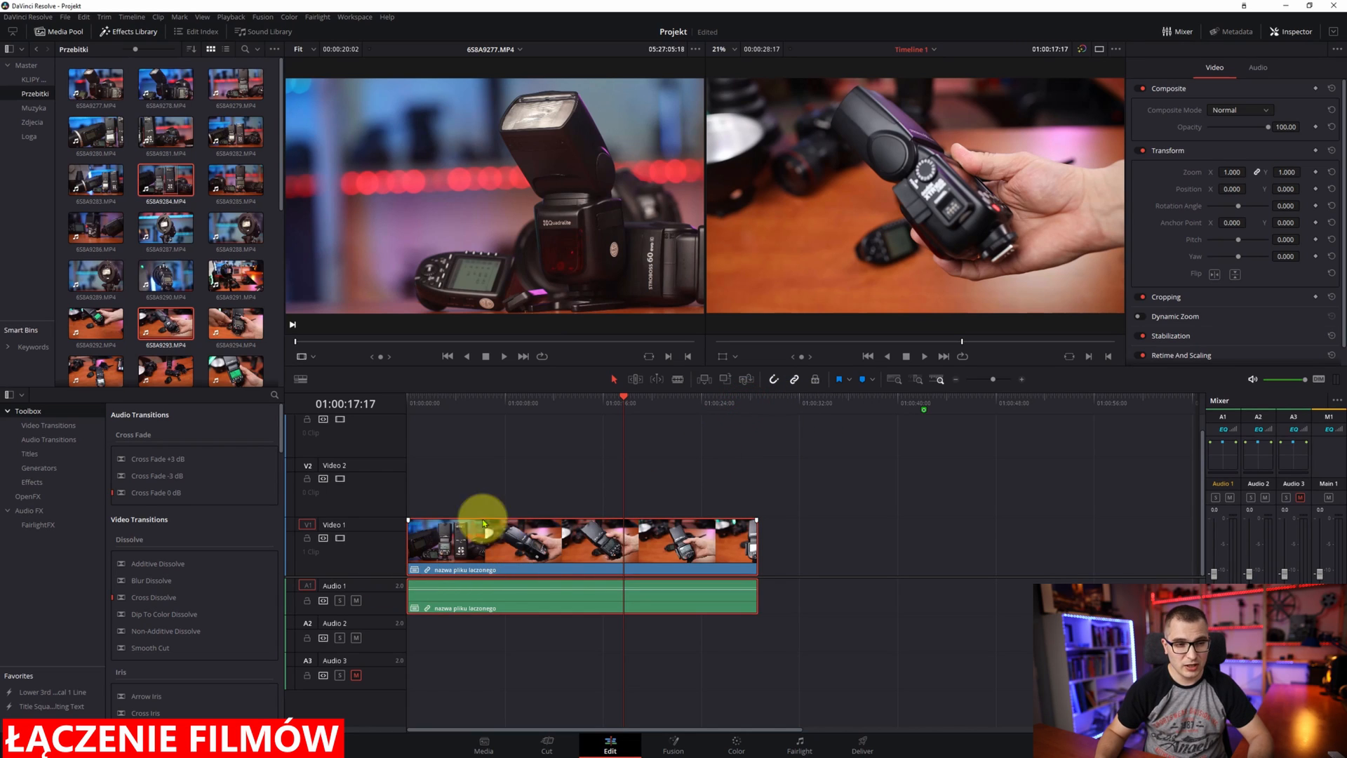
scroll(190, 274, down, 5)
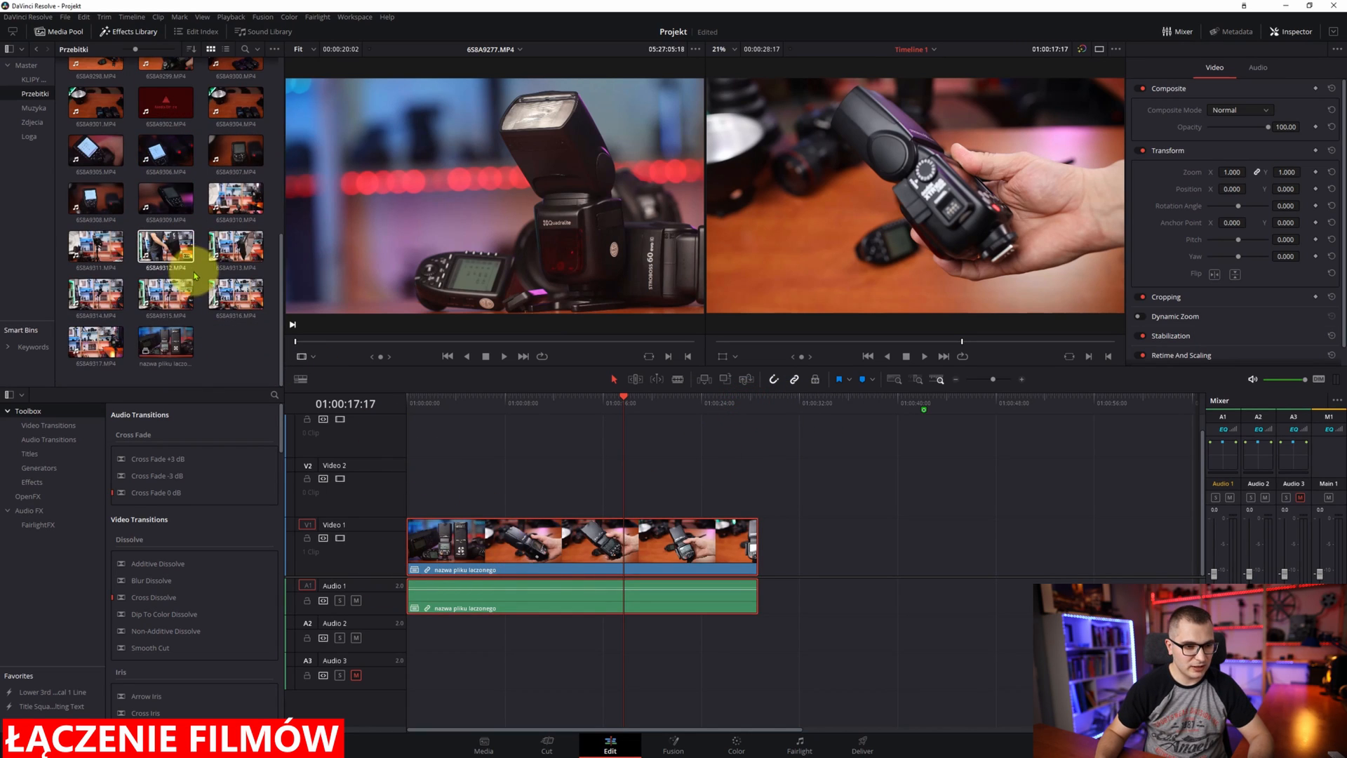
click(153, 362)
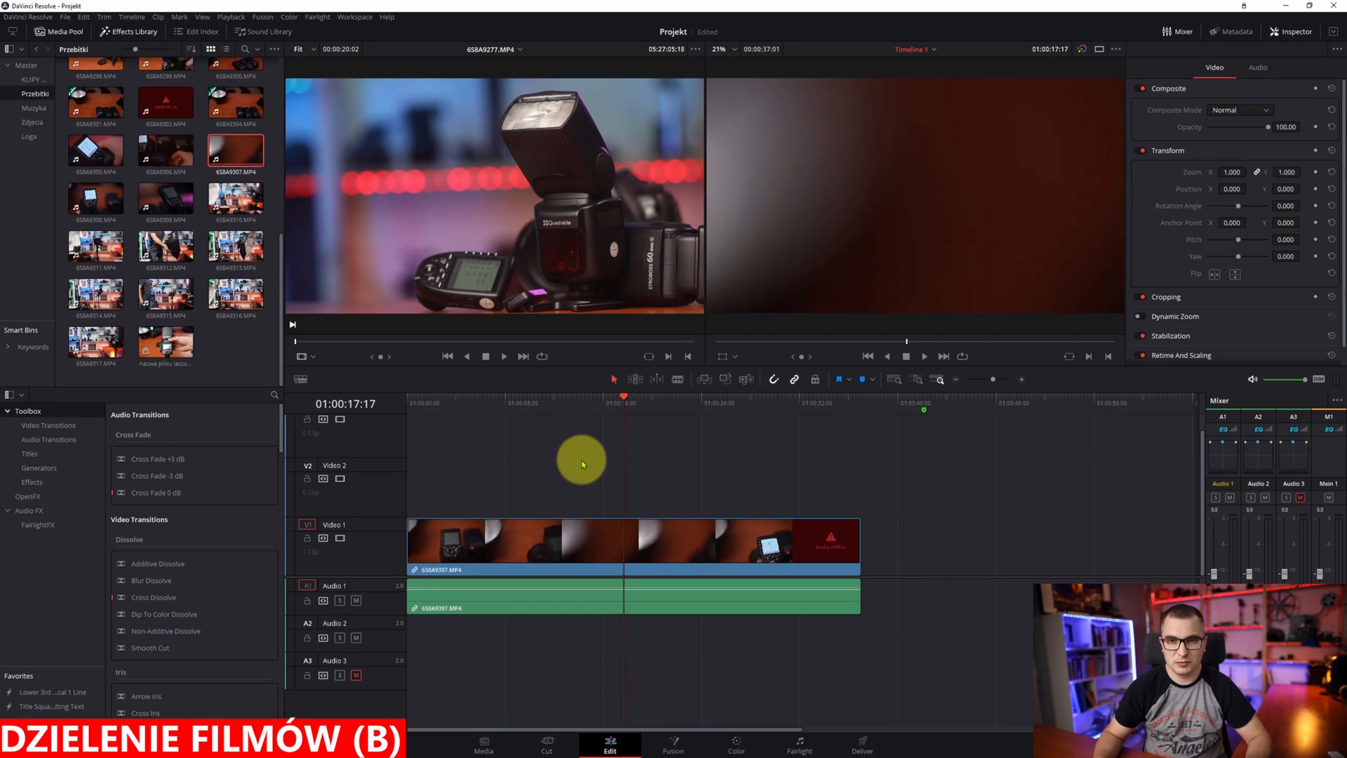
Step: Split the 658A9307.MP4 clip into four segments with the Blade tool and shorten the last segment from its end
click(678, 380)
click(749, 545)
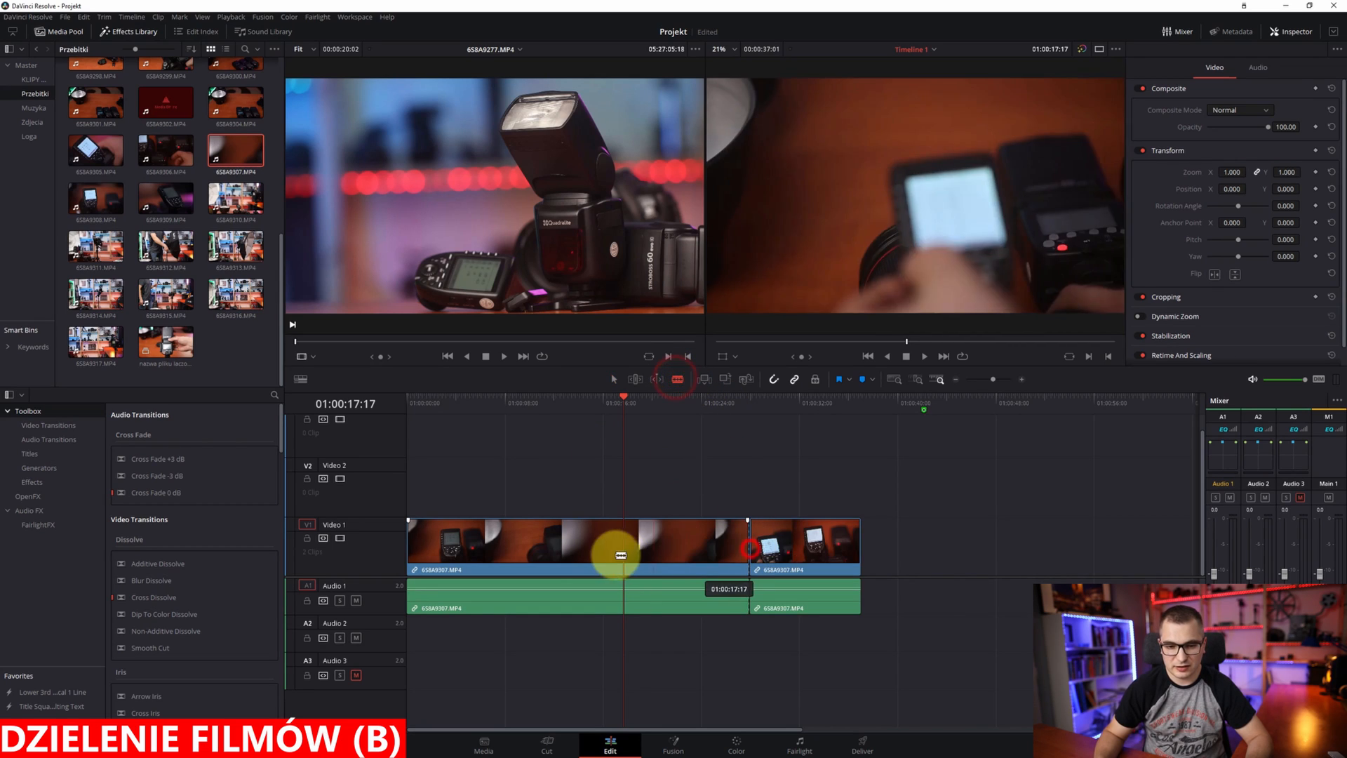
click(580, 547)
click(495, 552)
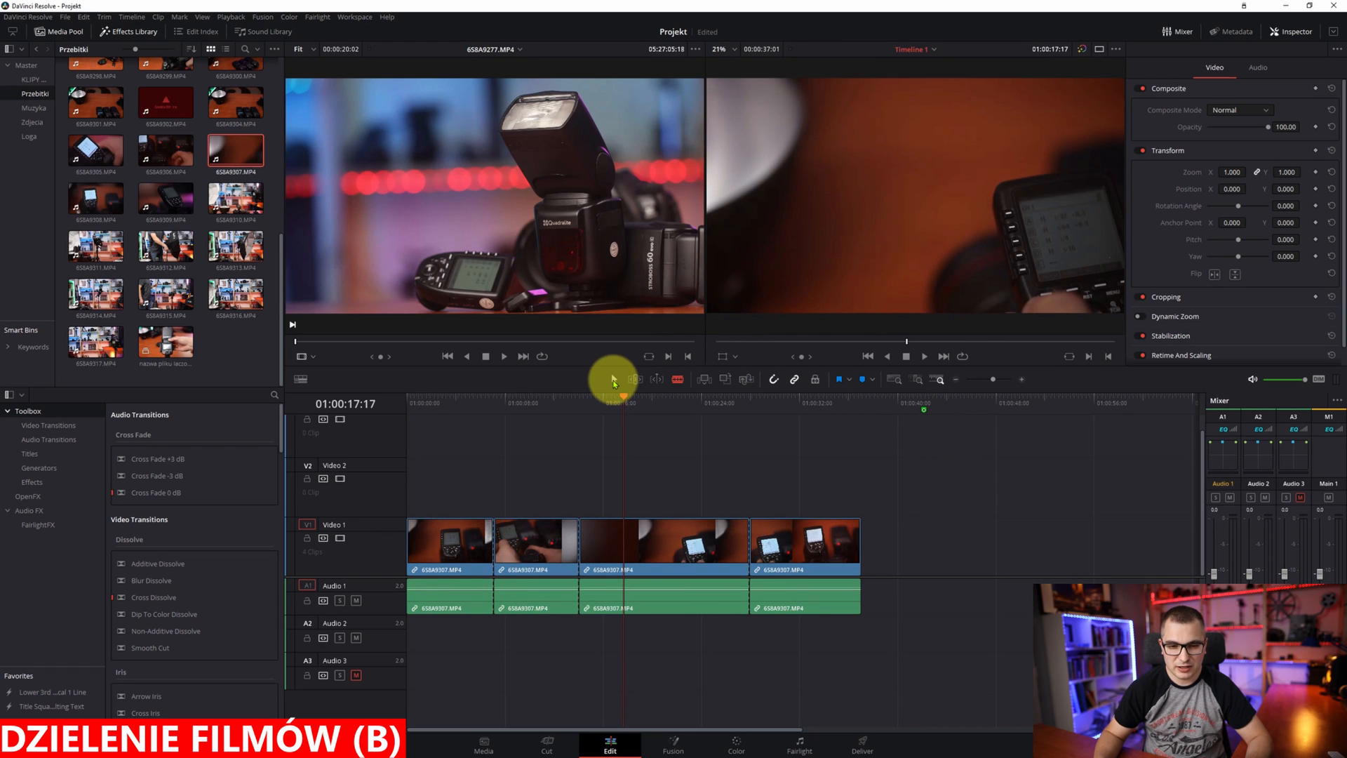
click(613, 381)
drag(859, 539, 818, 570)
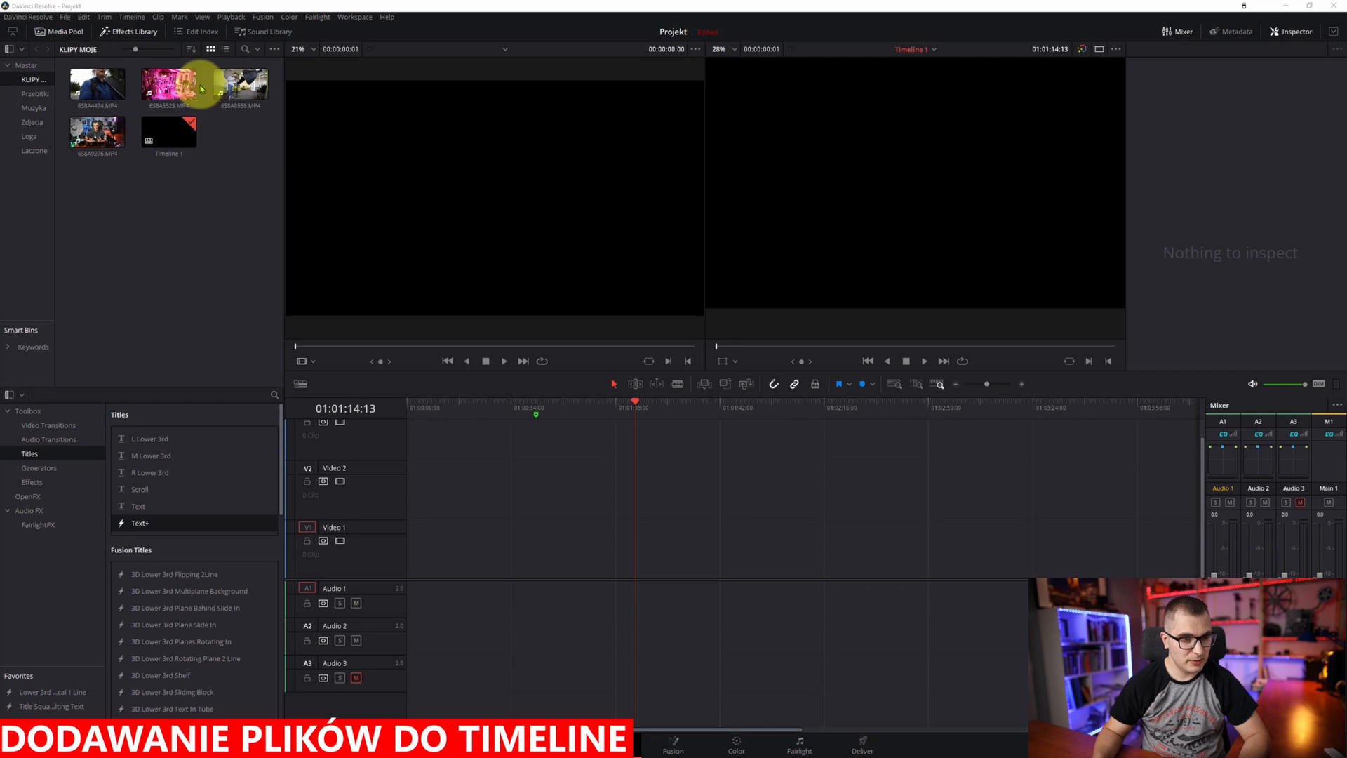
Step: Open 658A4474.MP4 in the source viewer and add it with its sound to the start of Video 1
click(93, 88)
double_click(94, 88)
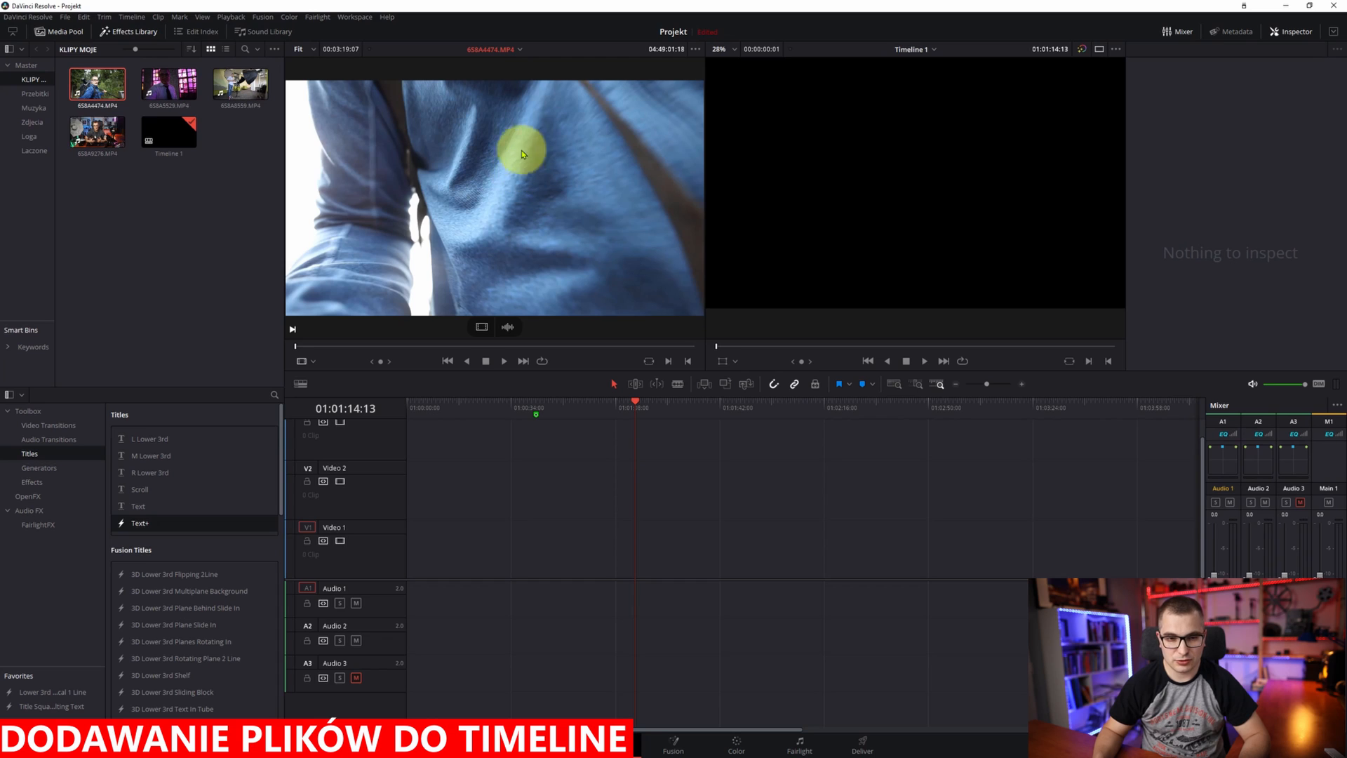
drag(491, 174, 405, 562)
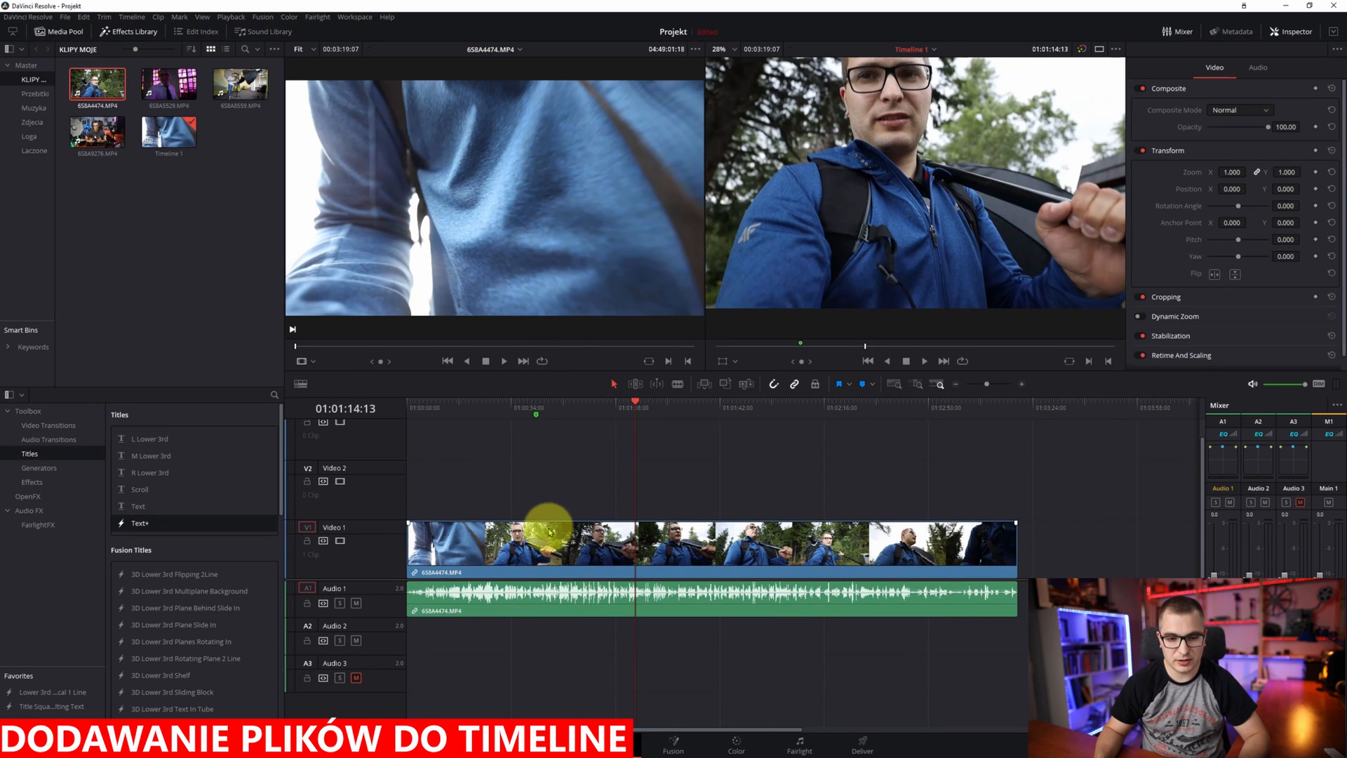
Step: Delete the clip from the timeline, and add only its video to Video 1 and only its audio to Audio 1
click(534, 549)
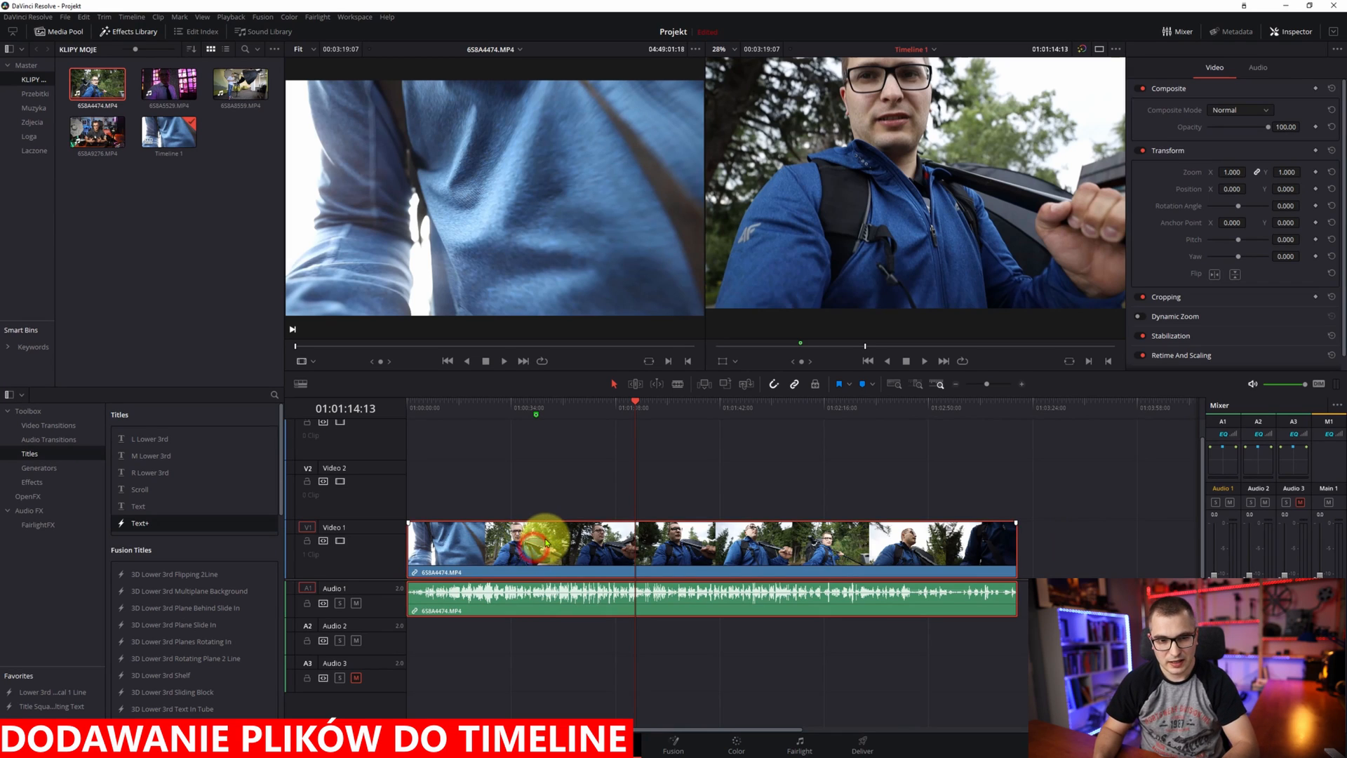
key(BackSpace)
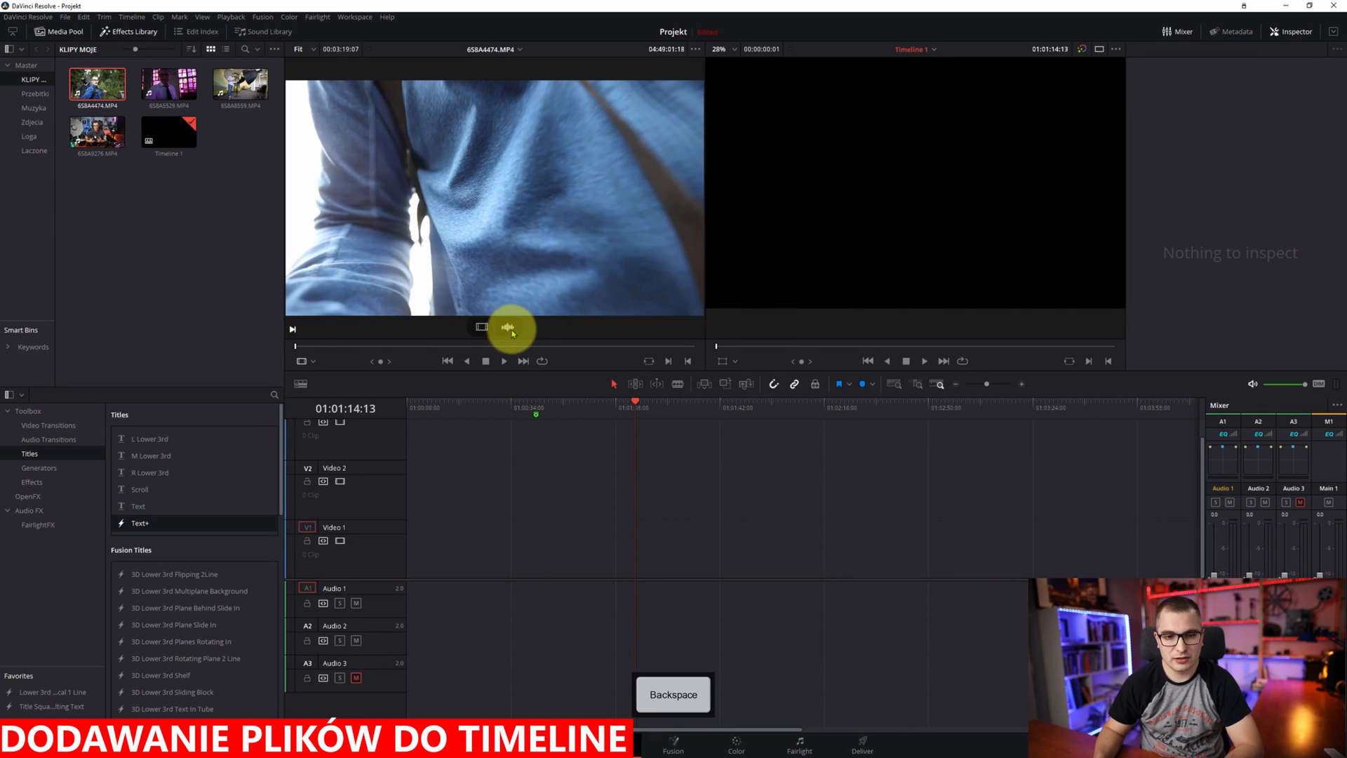
drag(482, 328, 469, 533)
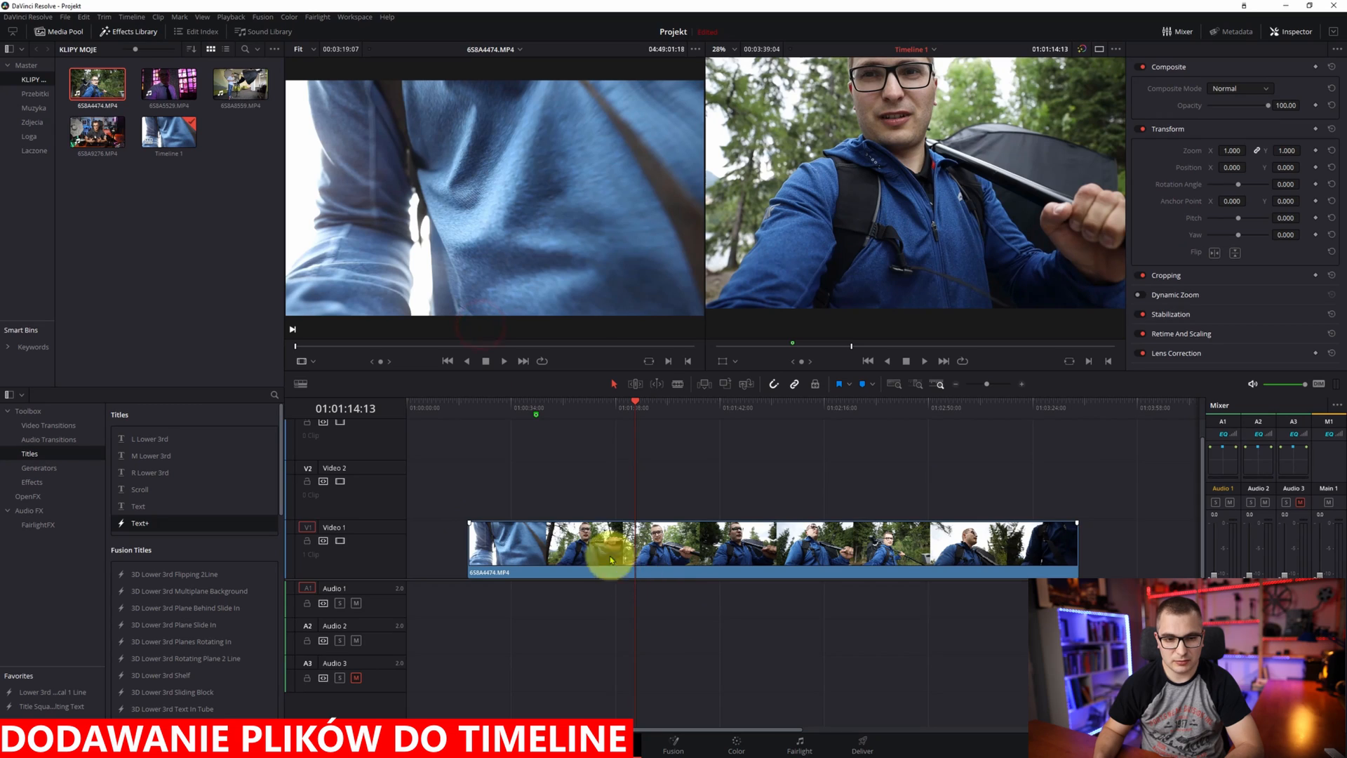
drag(508, 329, 533, 602)
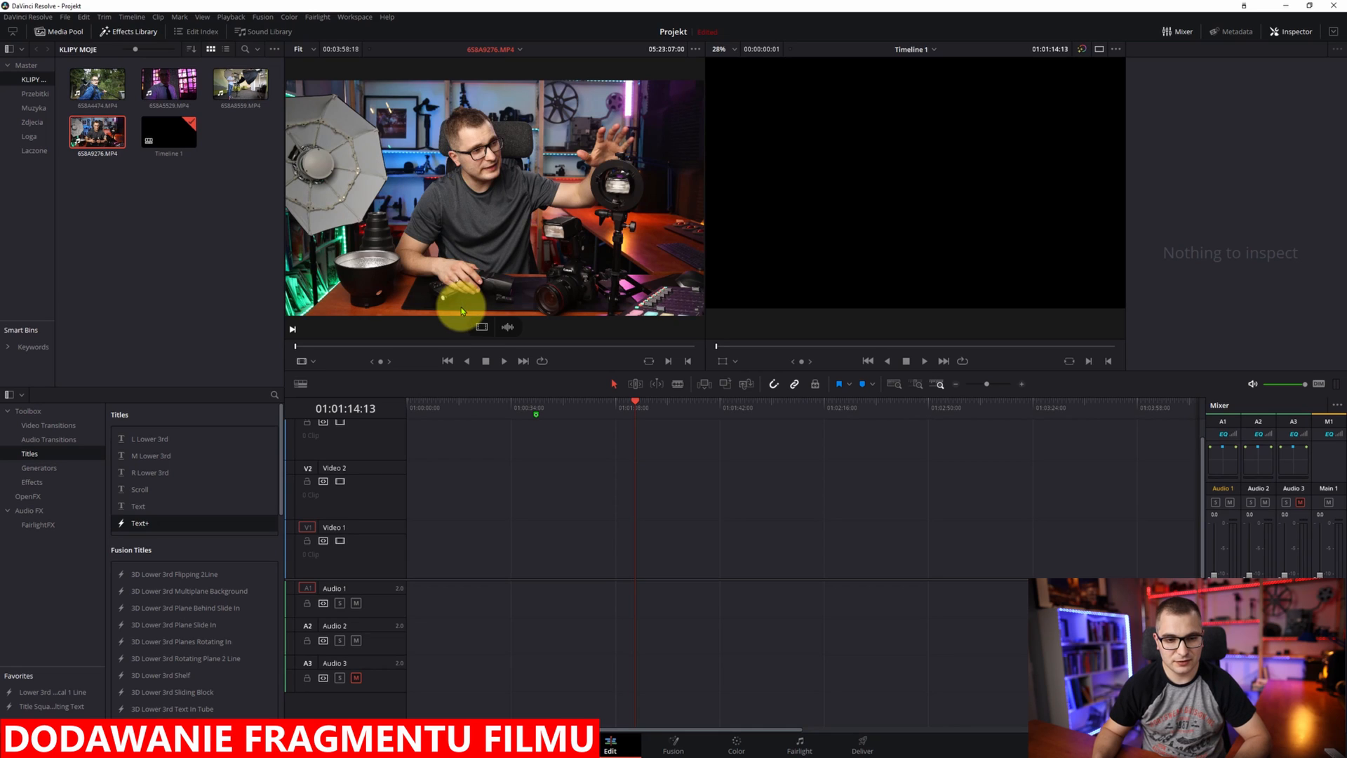
Step: Mark 658A9276.MP4 from 05:24:34:03 to 05:25:48:24 in the source viewer and place that fragment on Video 1
click(441, 345)
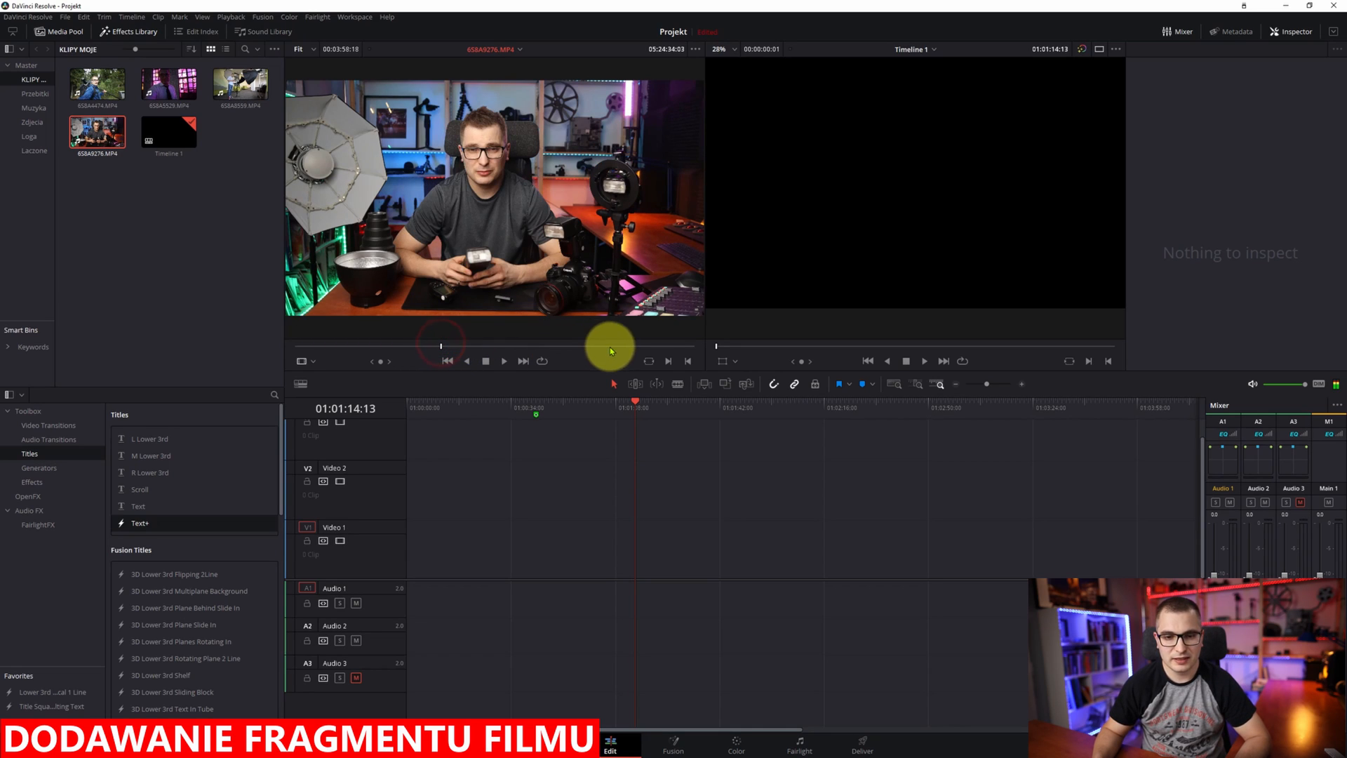
click(667, 362)
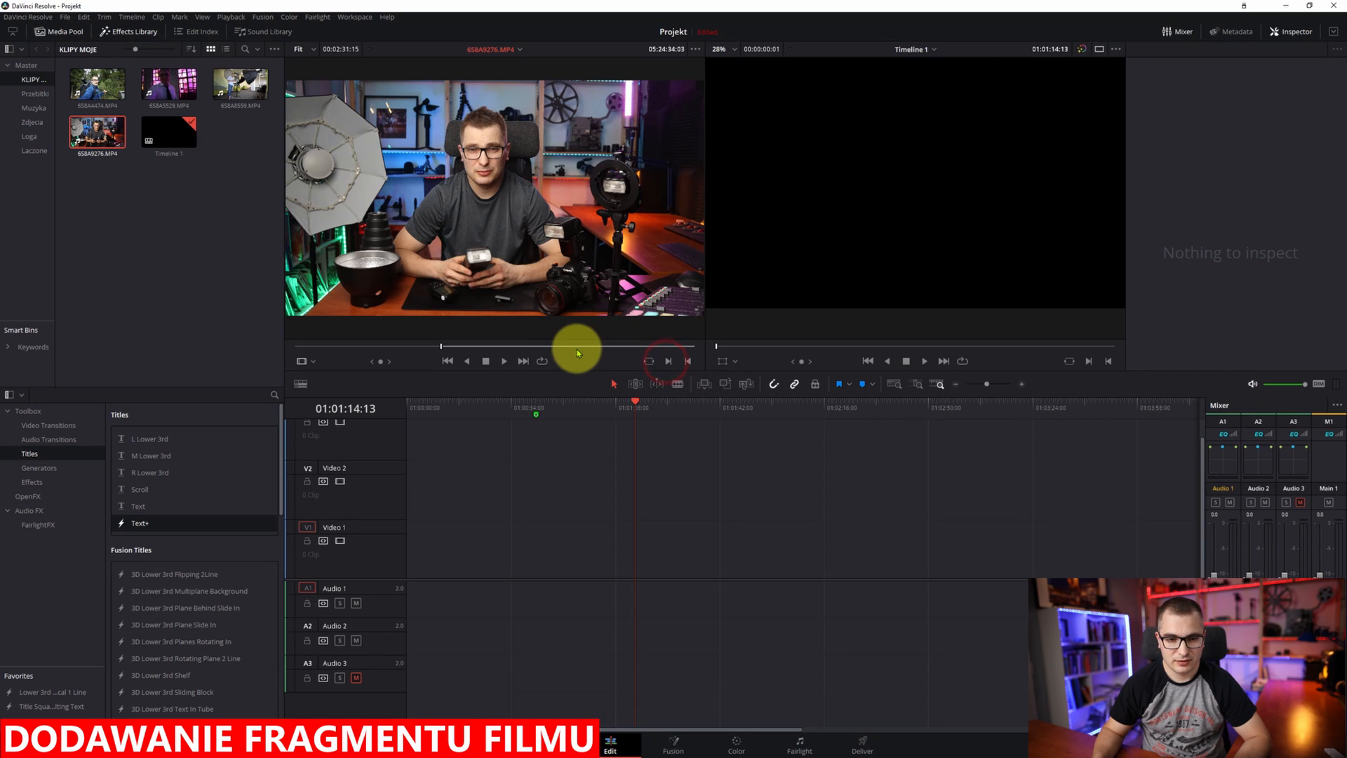
click(567, 345)
click(688, 362)
drag(477, 223, 490, 562)
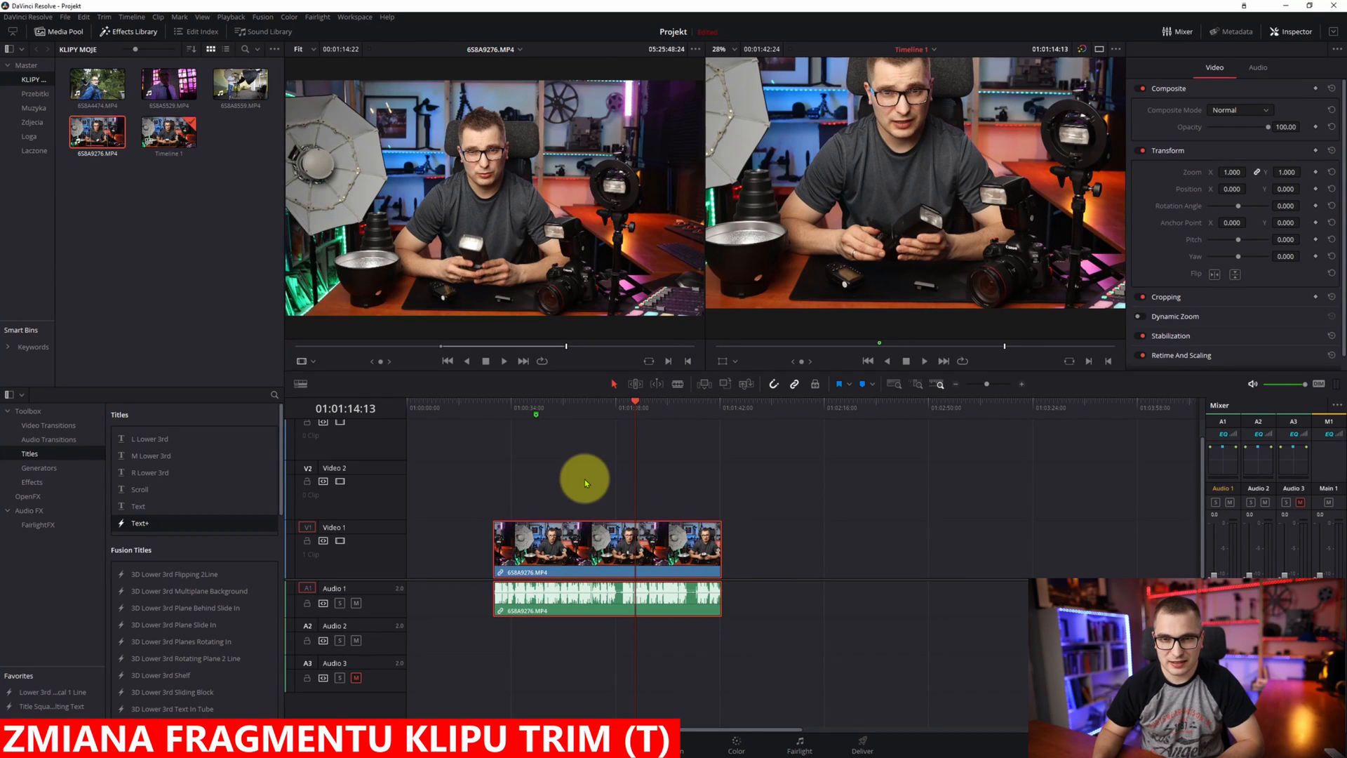
Step: Slip the footage inside the 658A9276.MP4 clip in Trim Edit mode so it uses a different part of the source
click(633, 384)
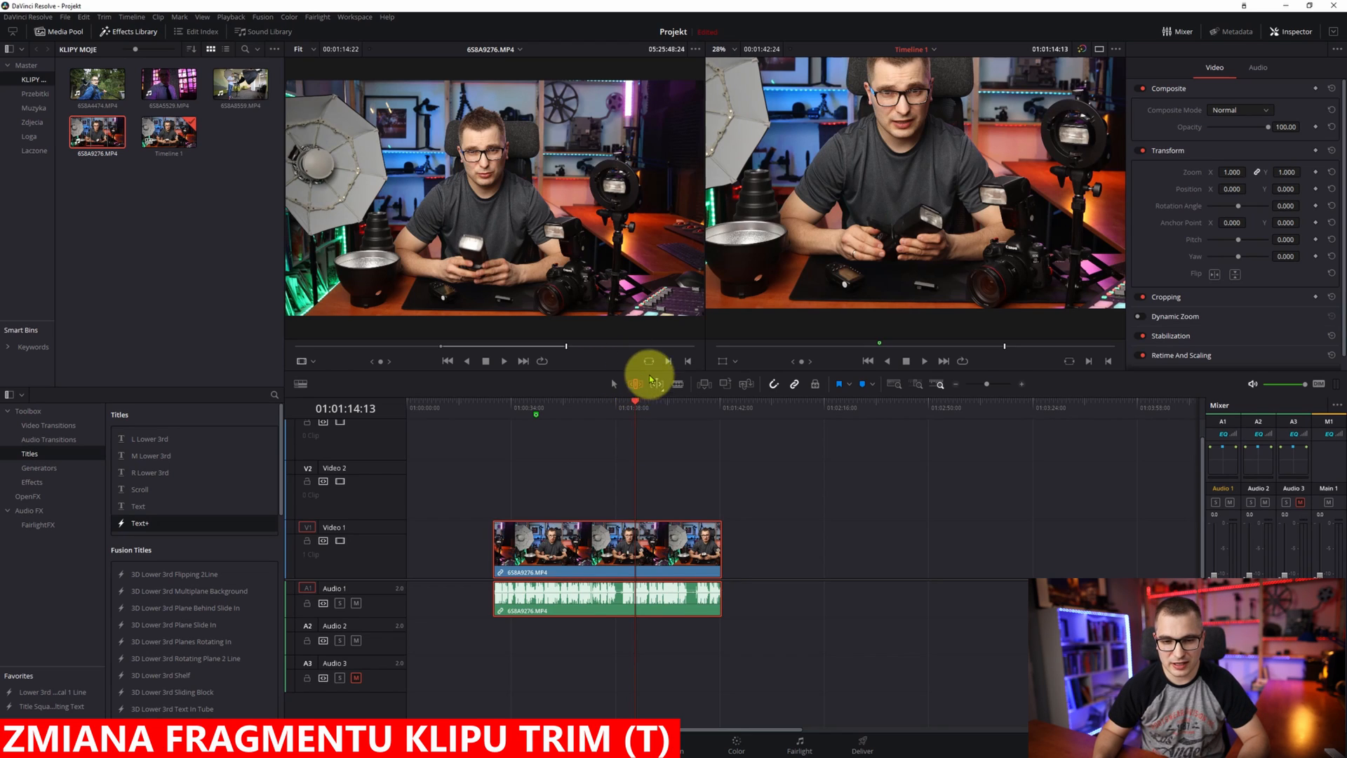
drag(545, 552, 574, 556)
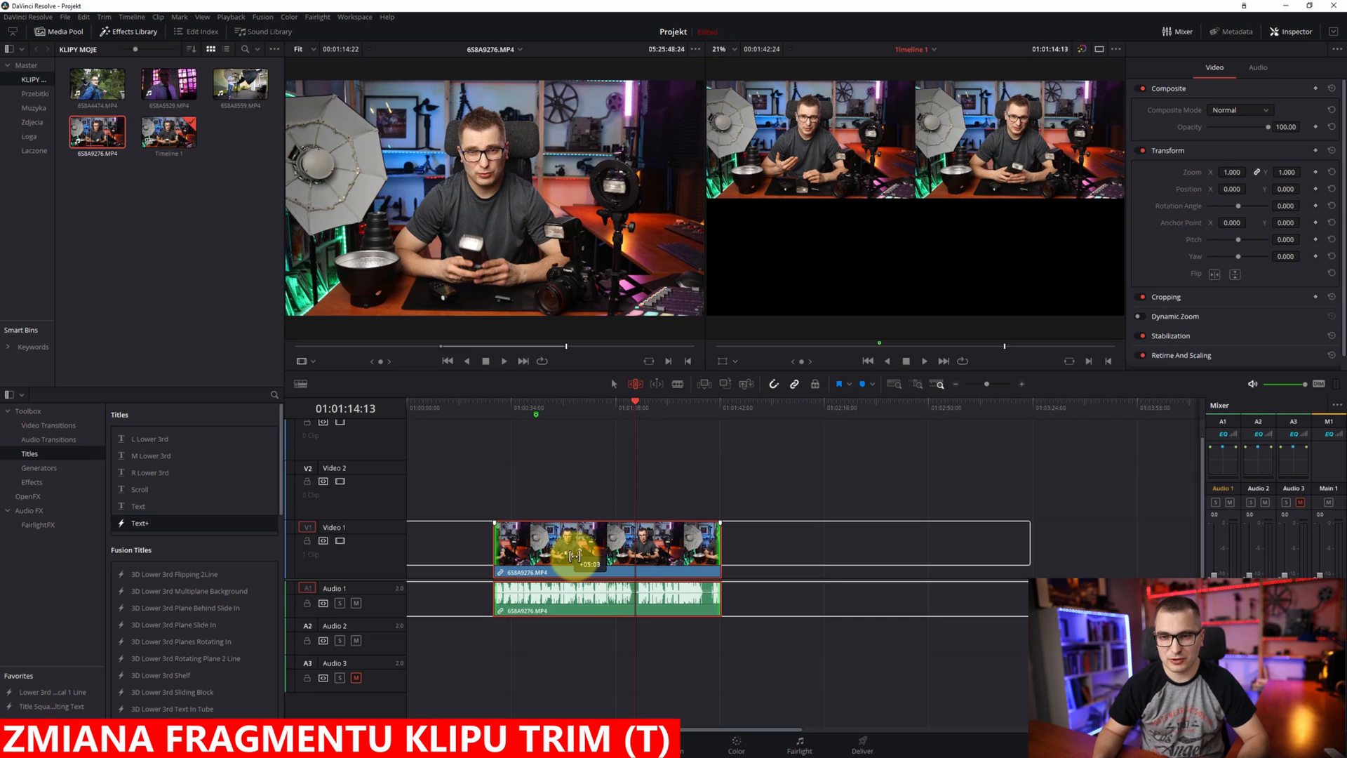
drag(574, 556, 655, 559)
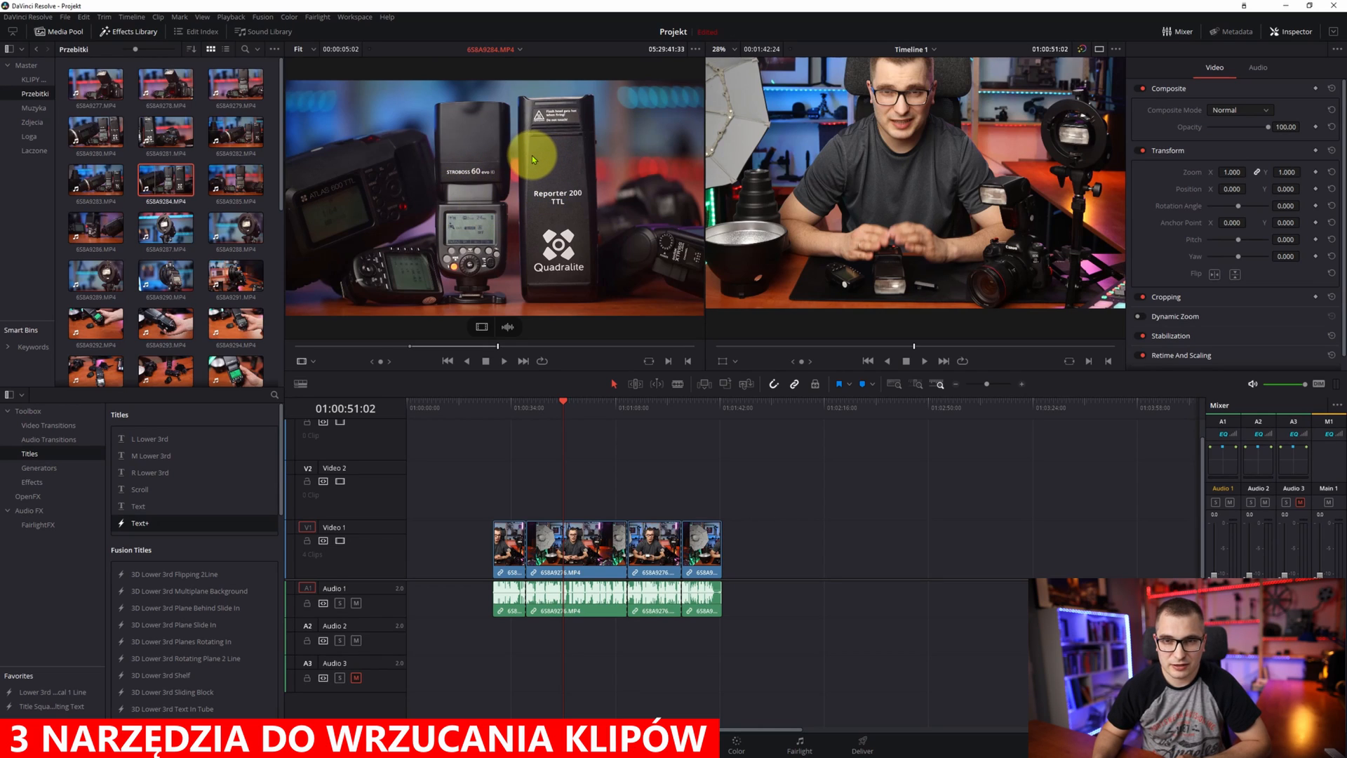
Step: Try adding the 658A9284.MP4 fragment at 01:00:51:02 with Insert Clip and with Overwrite Clip, undoing each edit
click(705, 385)
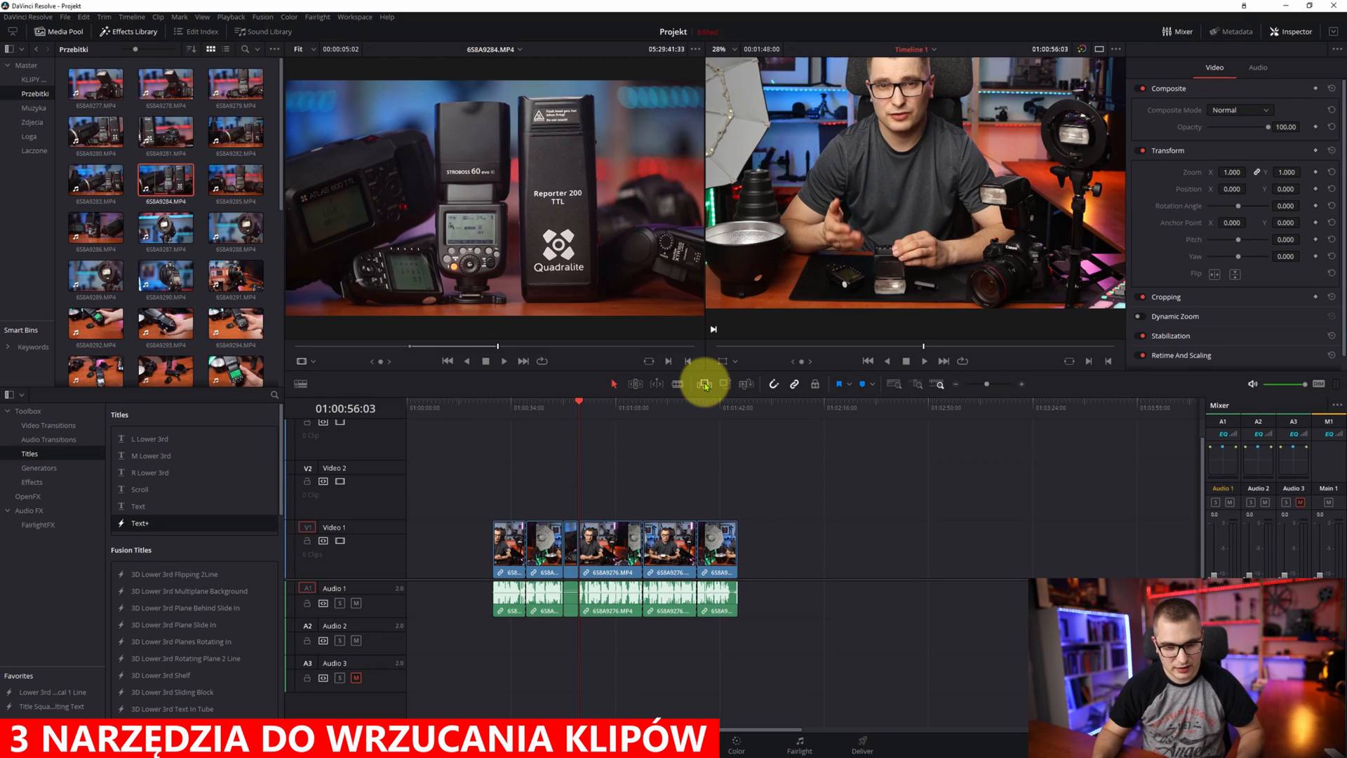
key(ctrl+z)
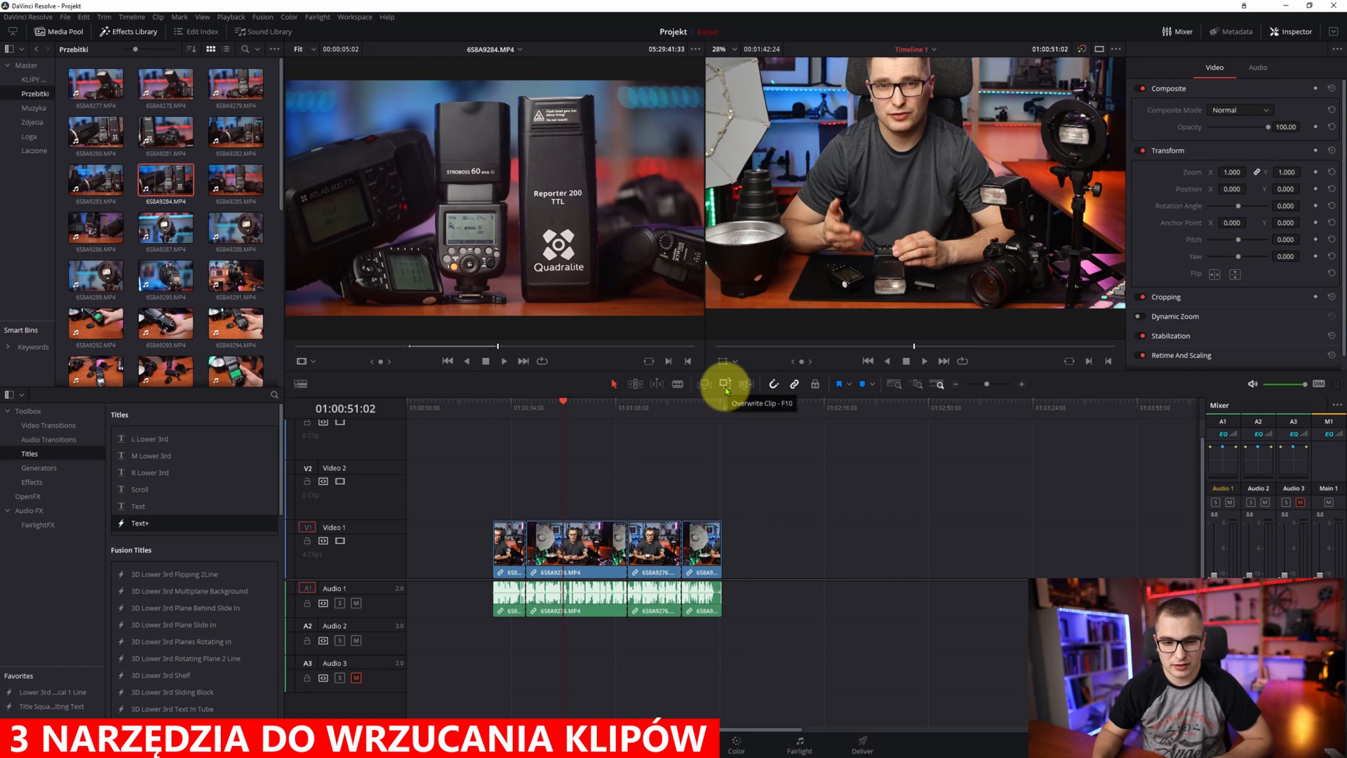
click(725, 386)
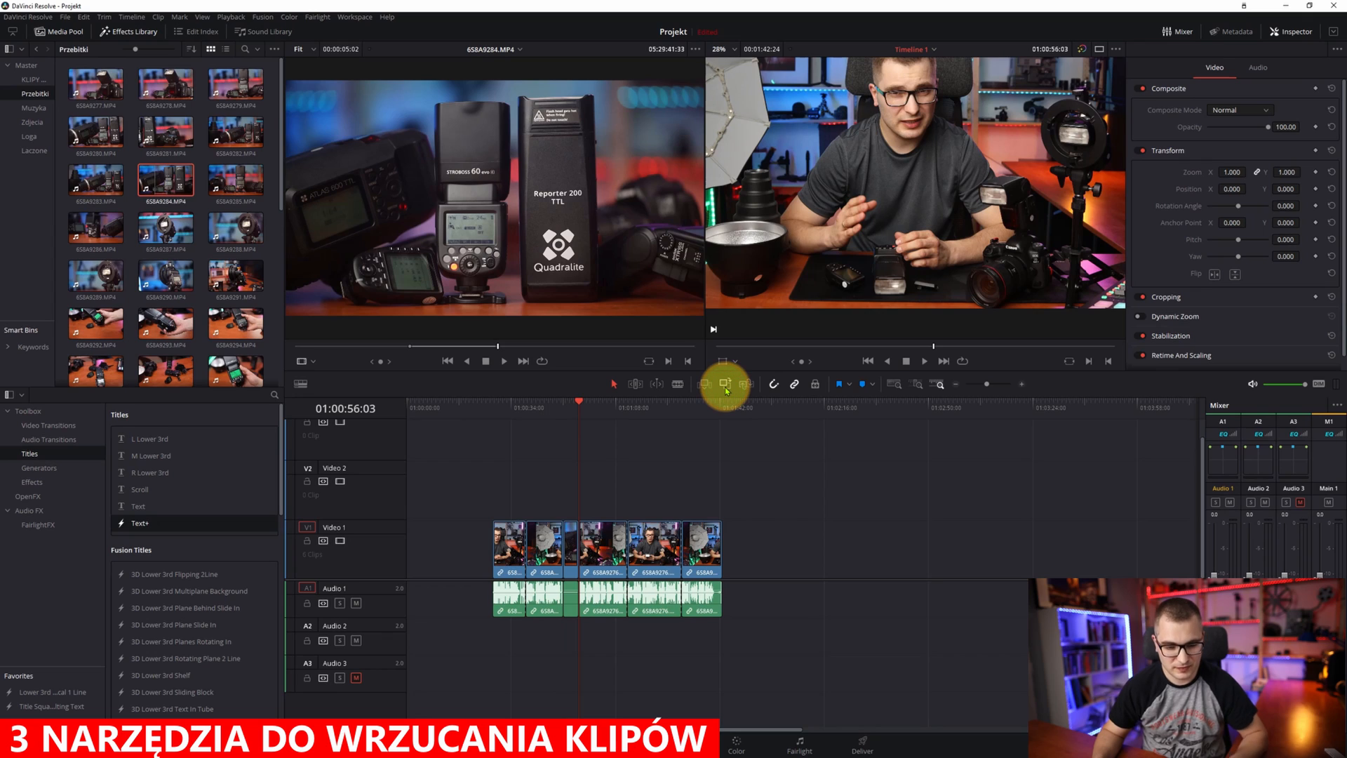
key(ctrl+z)
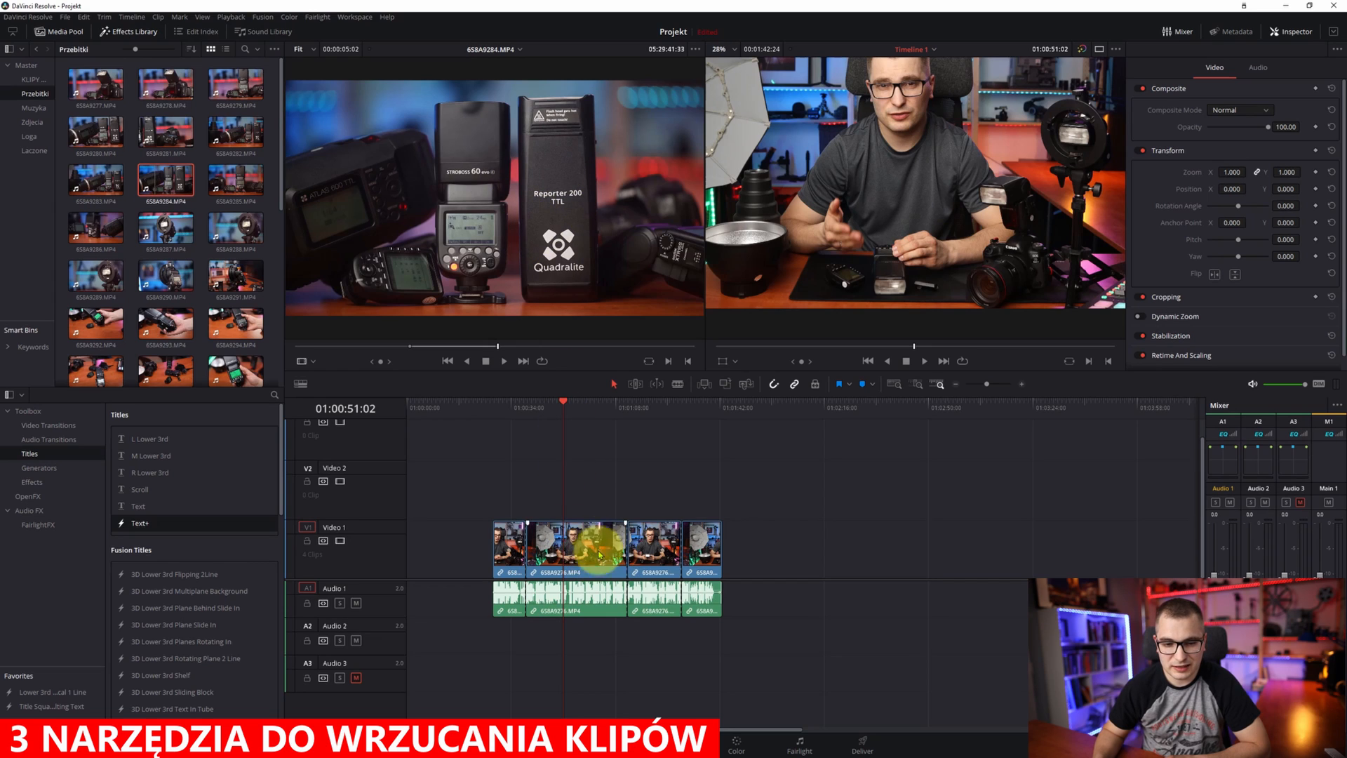
Step: Use Replace Clip to swap the segment under the playhead for the 658A9284.MP4 footage
click(744, 385)
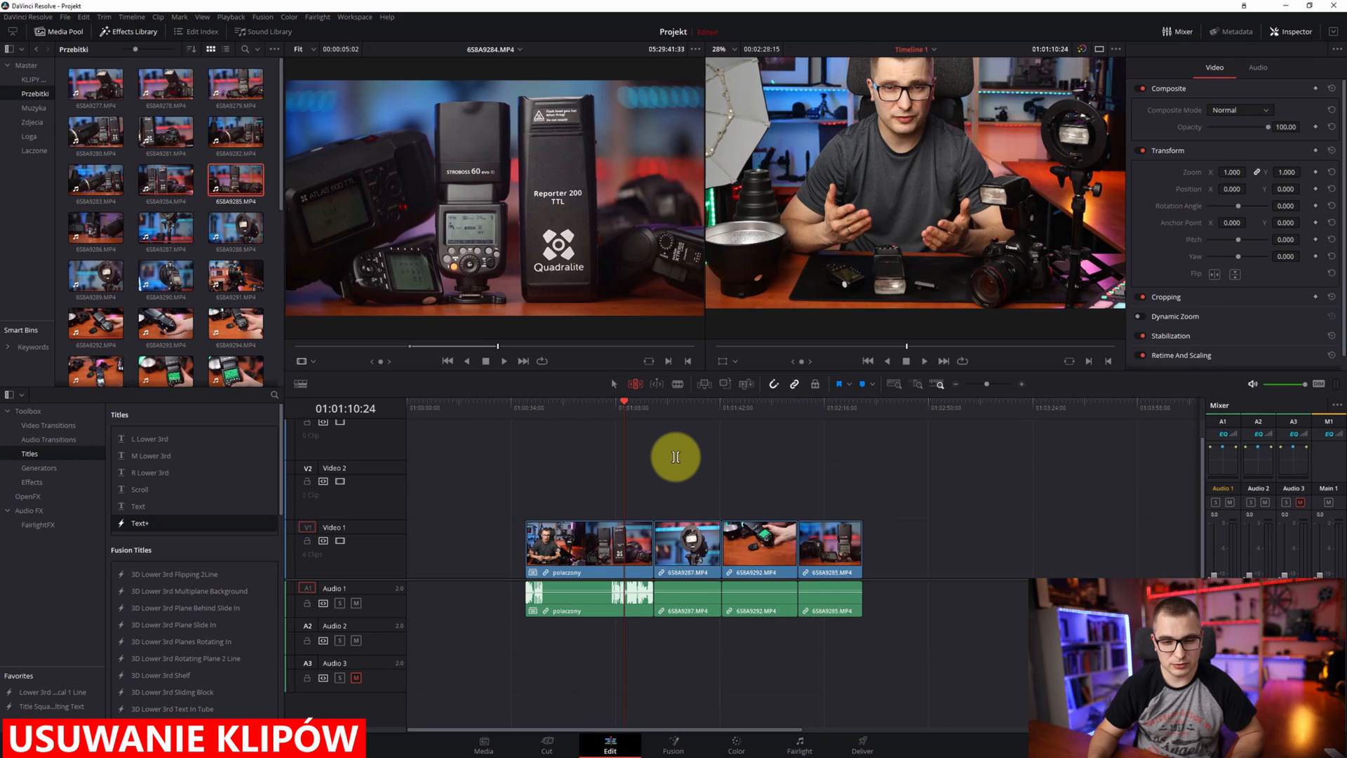
Step: Delete the 658A9287.MP4 clip from Video 1 without closing the gap, and undo the deletion
key(a)
click(681, 555)
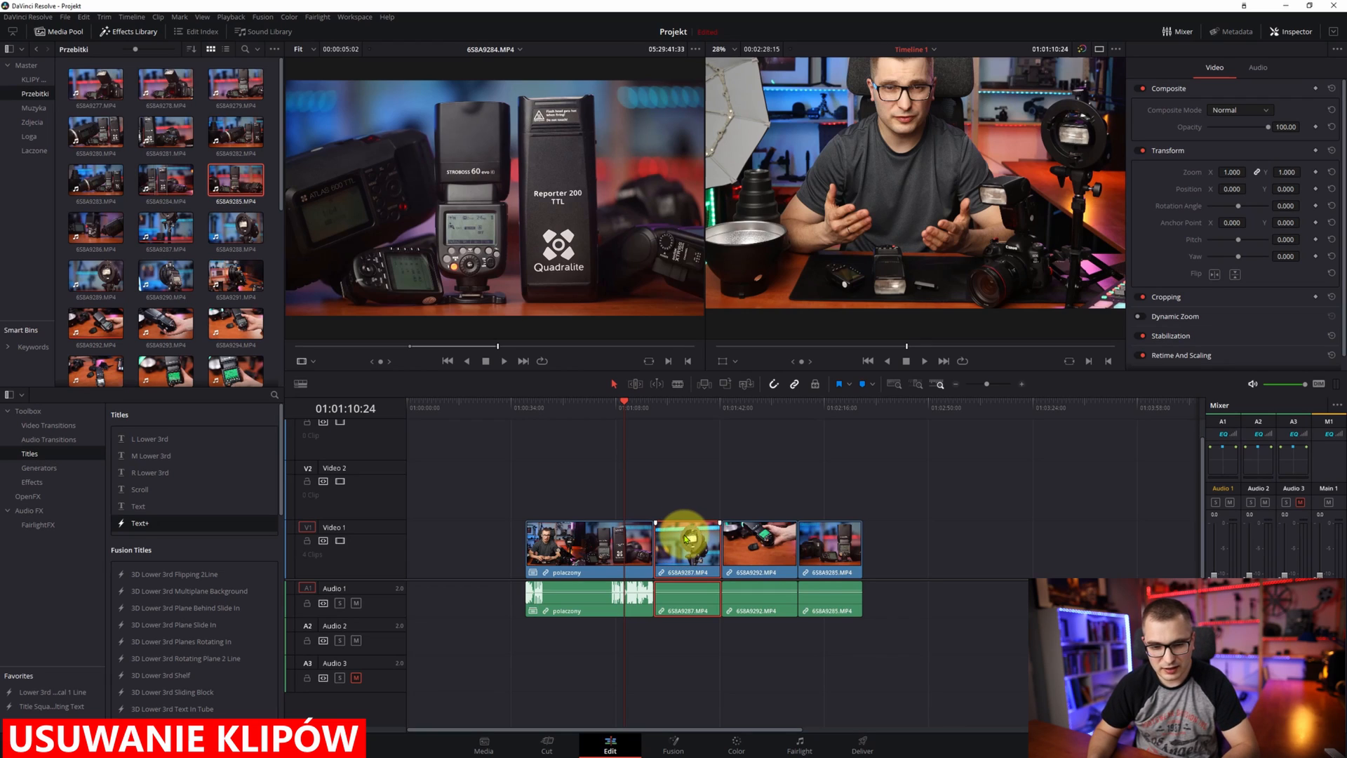
key(BackSpace)
key(ctrl+z)
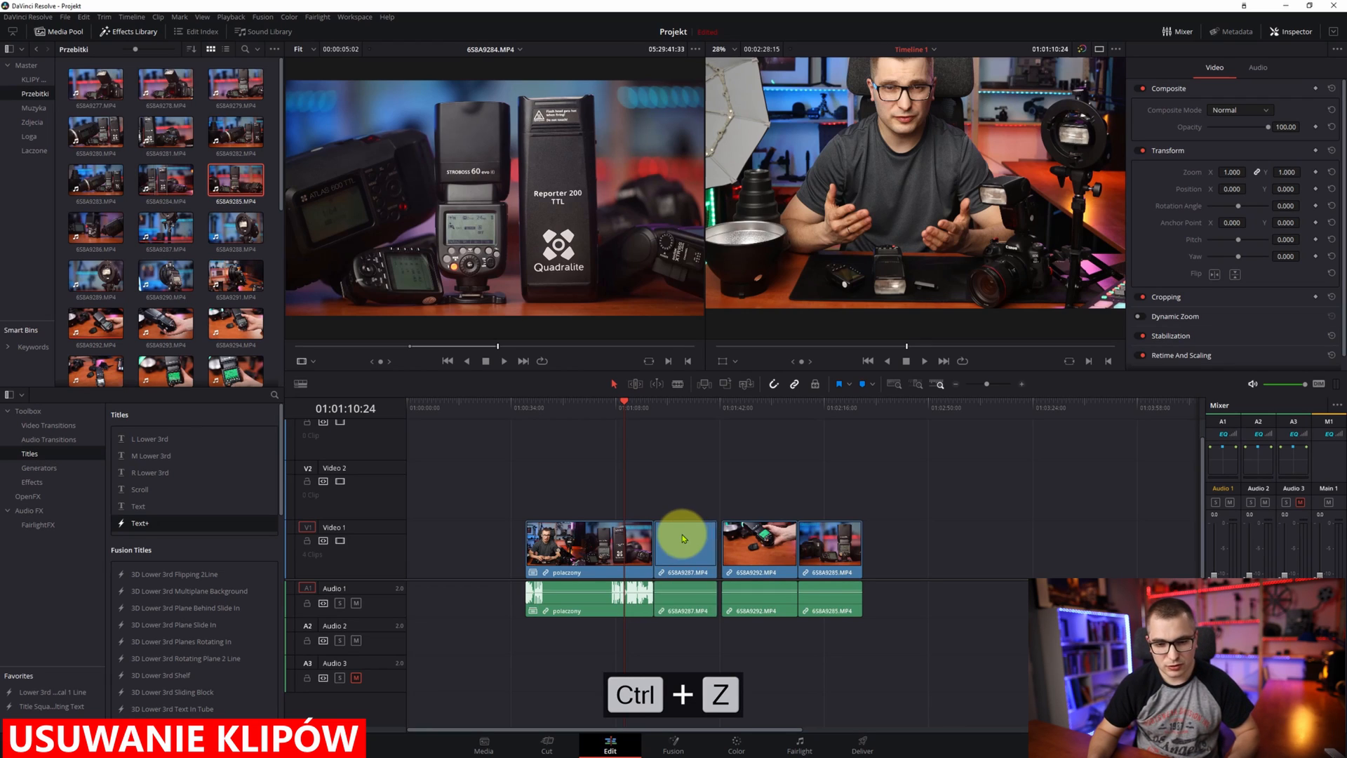
Step: Ripple-delete the 658A9287.MP4 clip from the timeline so the following clips close the gap
click(686, 540)
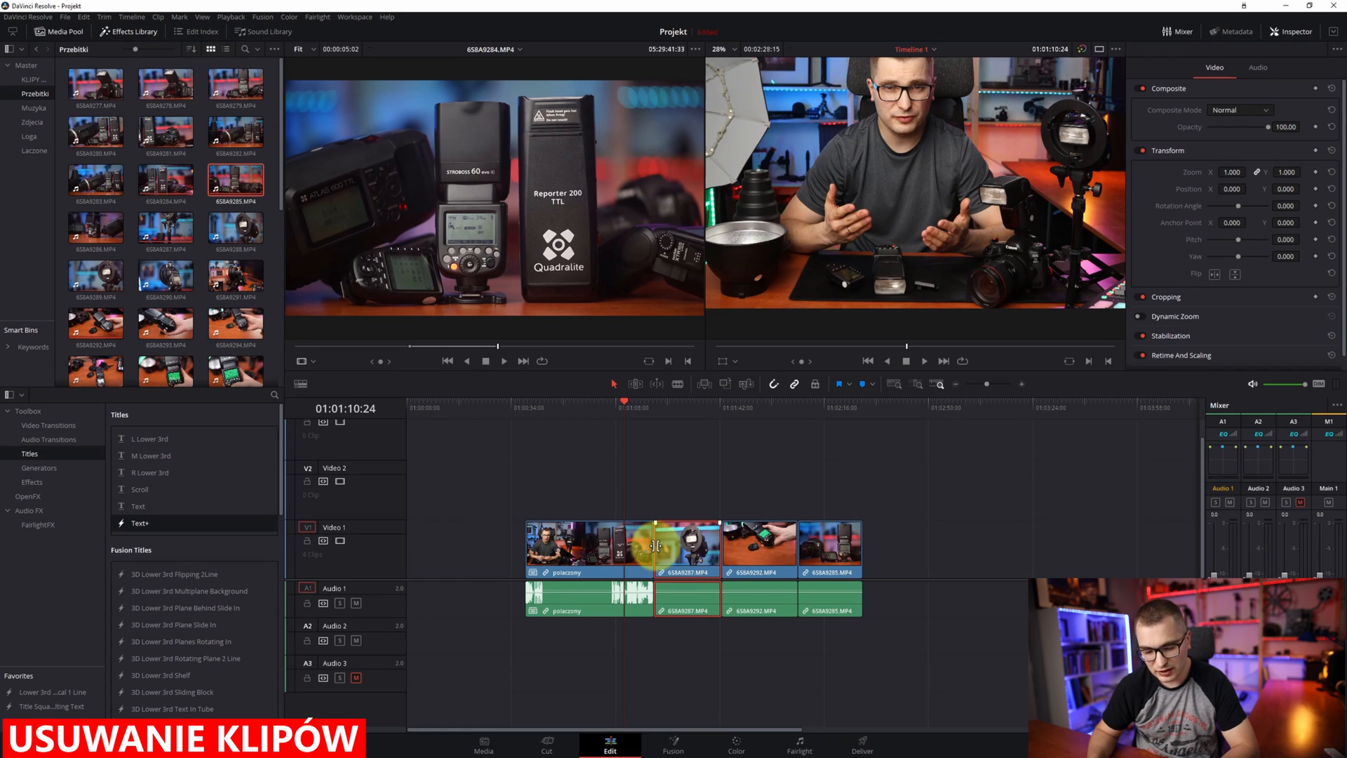
key(Delete)
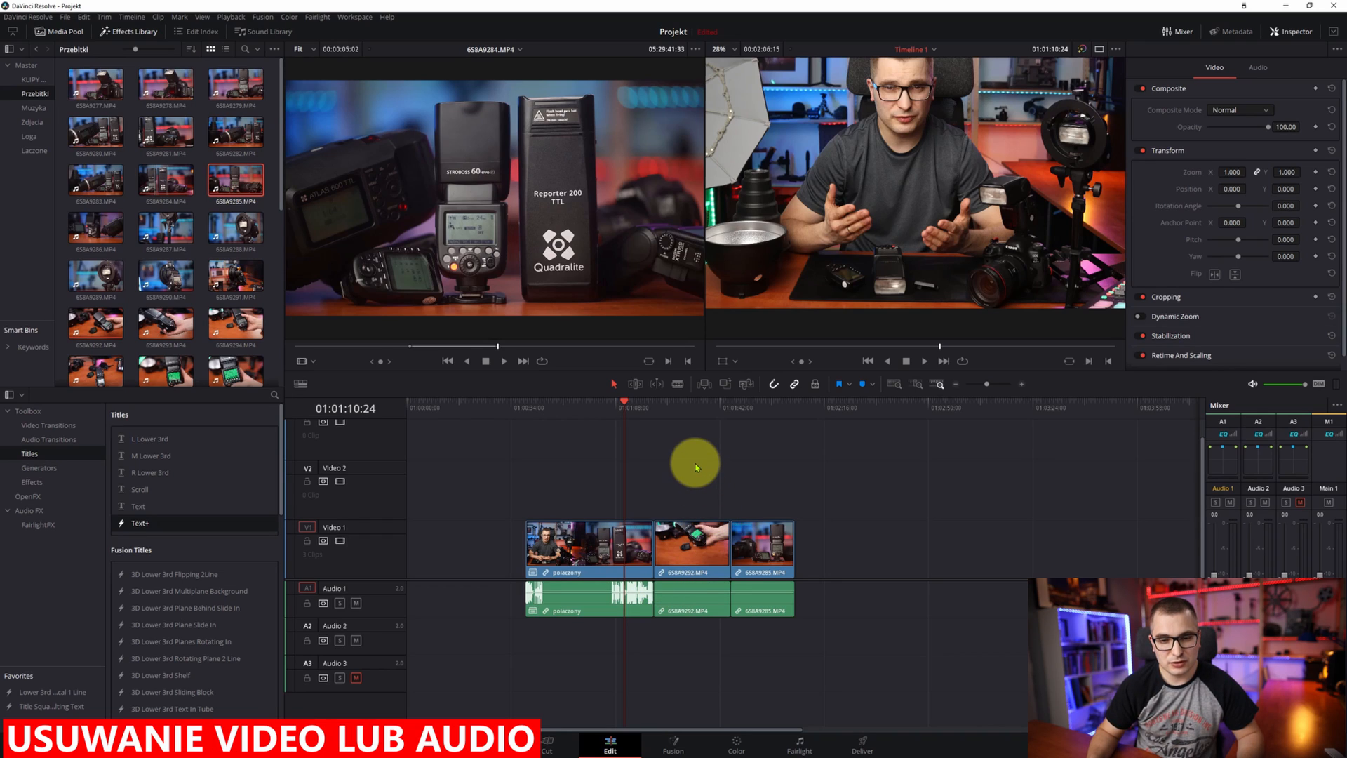
Step: Try deleting only the audio of 658A9292.MP4 and only the video of 658A9285.MP4, and undo both deletions
click(692, 598)
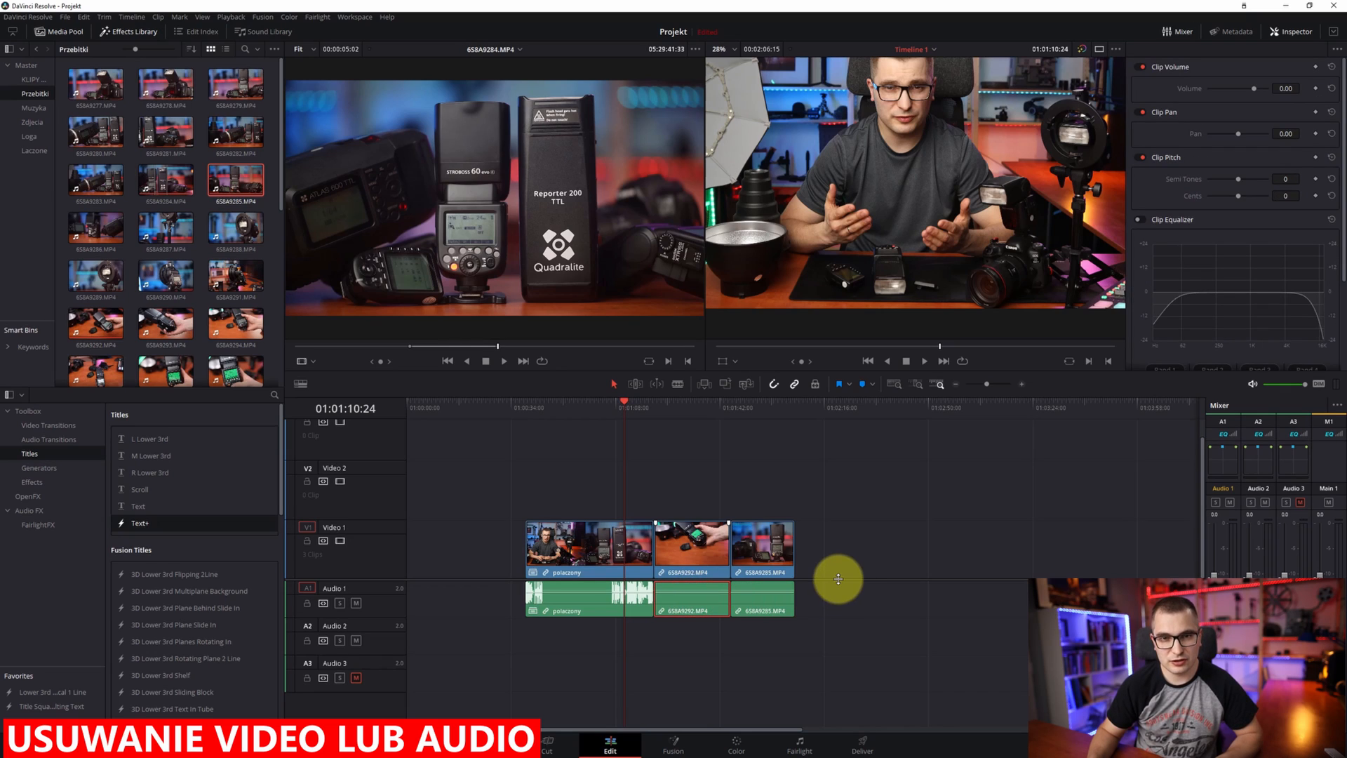
key(BackSpace)
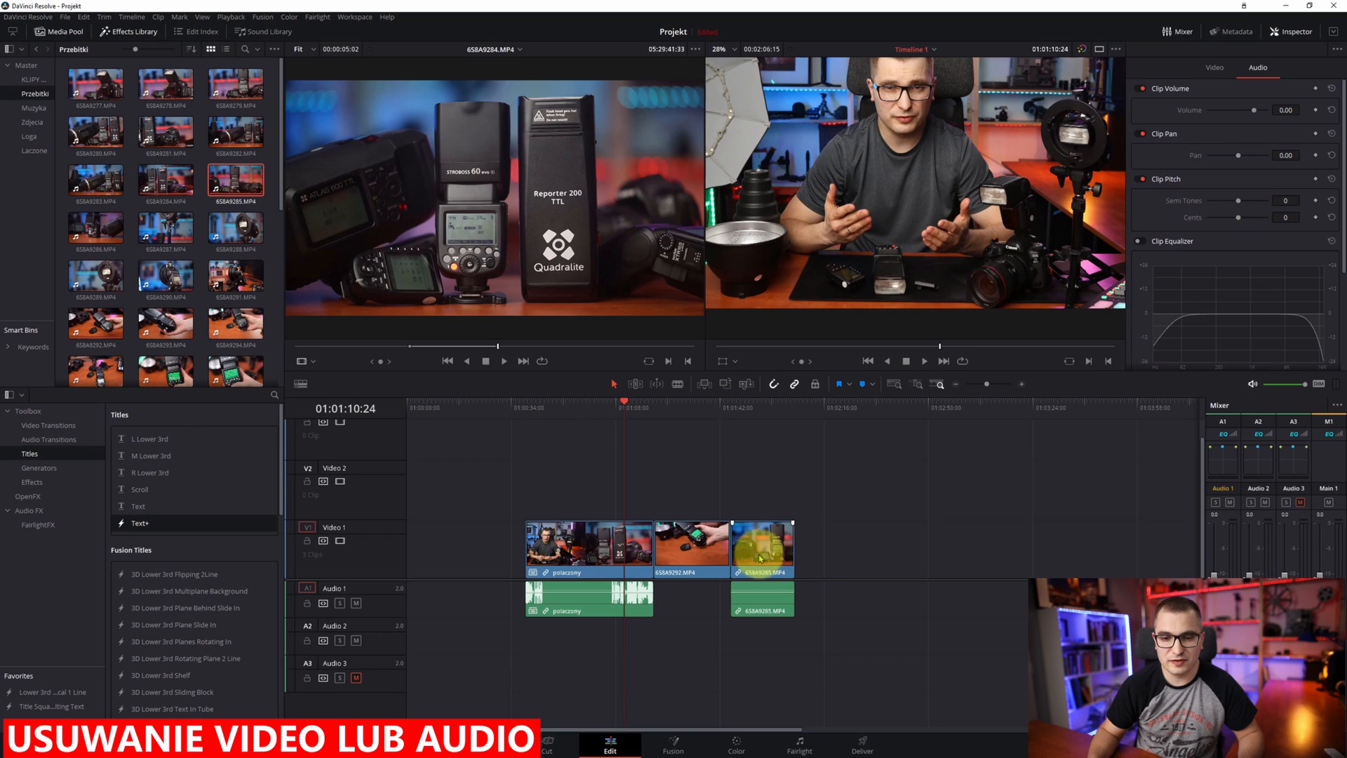
click(749, 555)
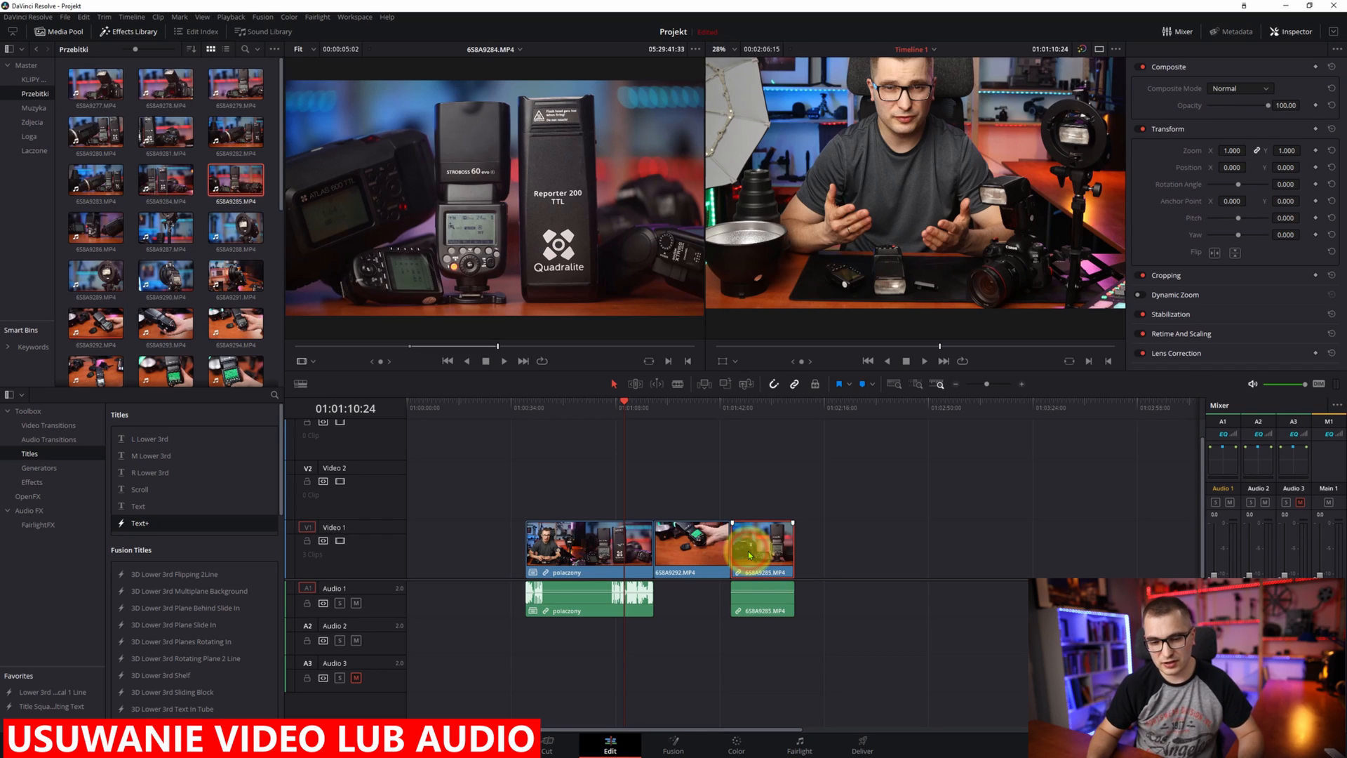
key(BackSpace)
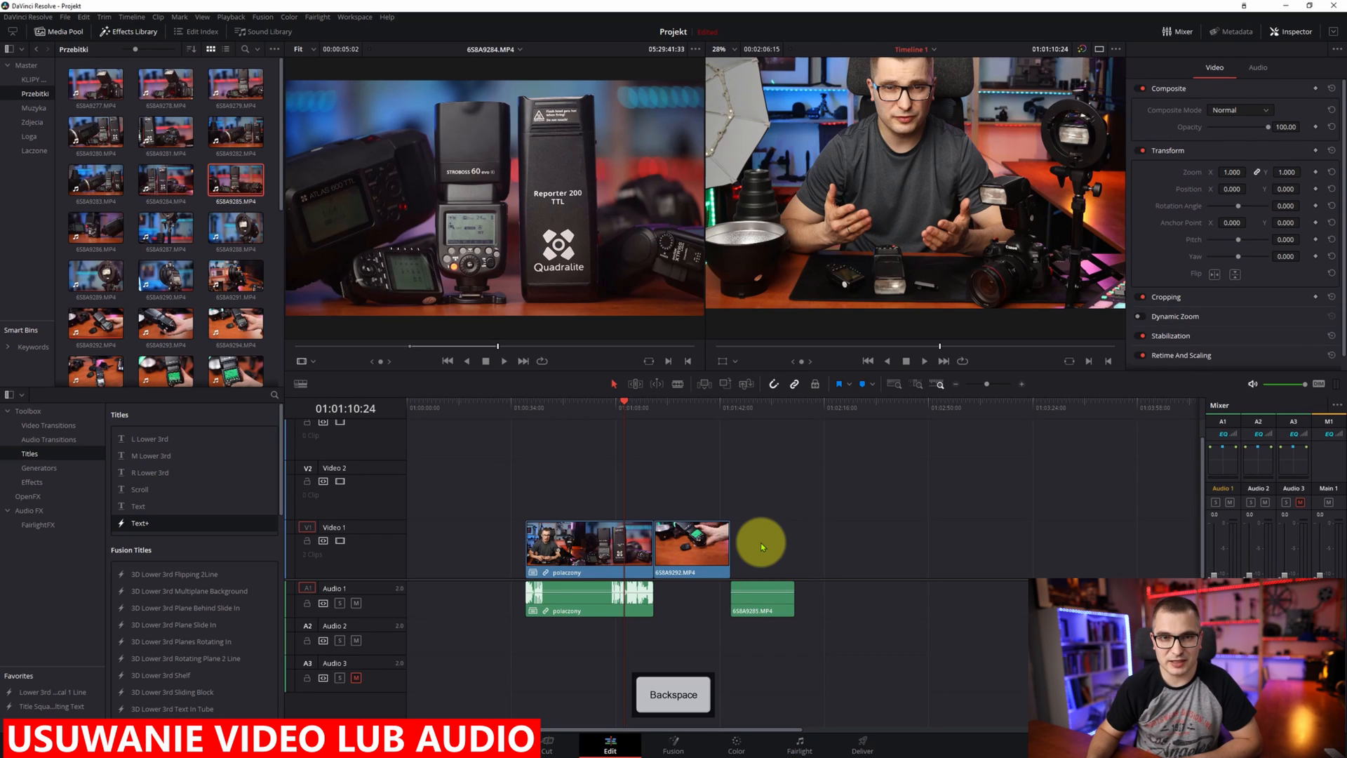
key(ctrl+z)
Step: Nudge the 658A9285.MP4 clip beside its neighbour on Video 1 and toggle Snapping to test how clips attach
mouse_move(755, 539)
mouse_down()
mouse_move(843, 535)
mouse_move(763, 539)
mouse_up()
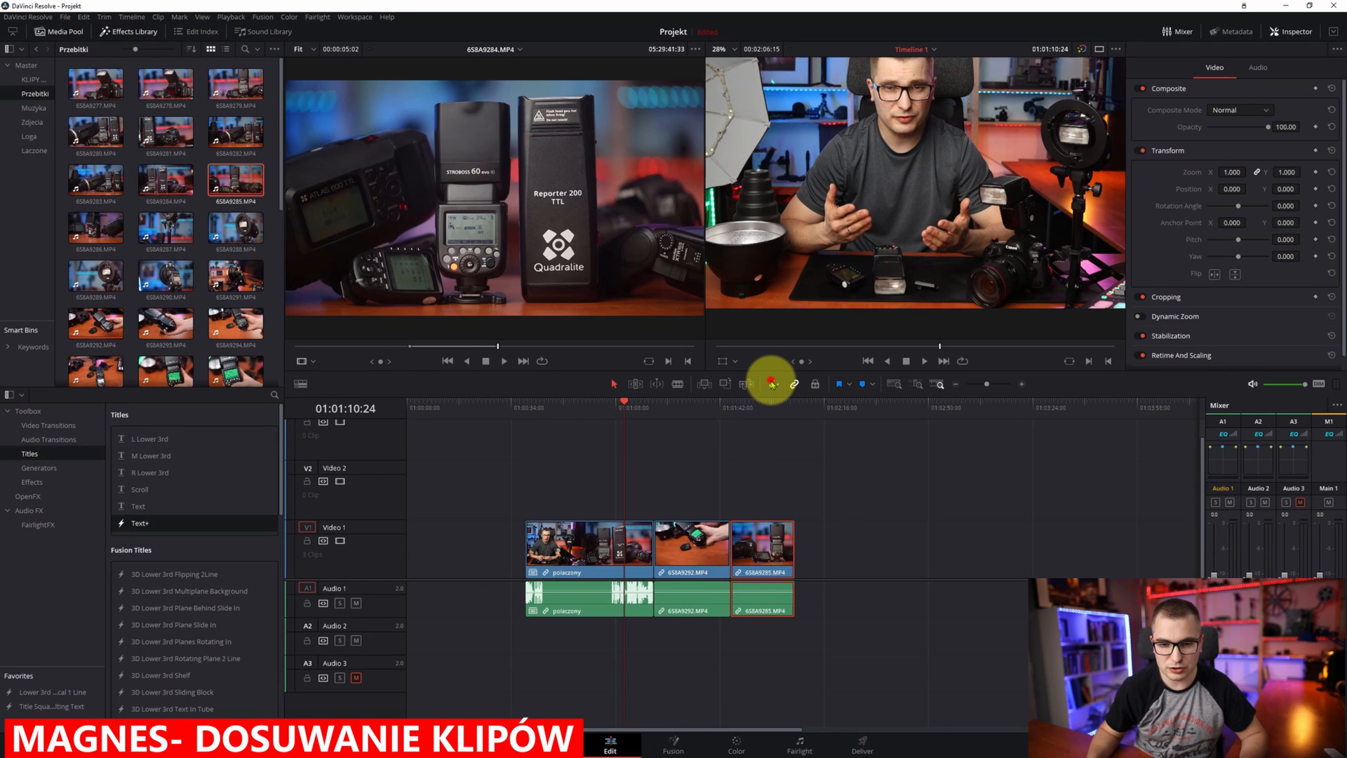
click(772, 383)
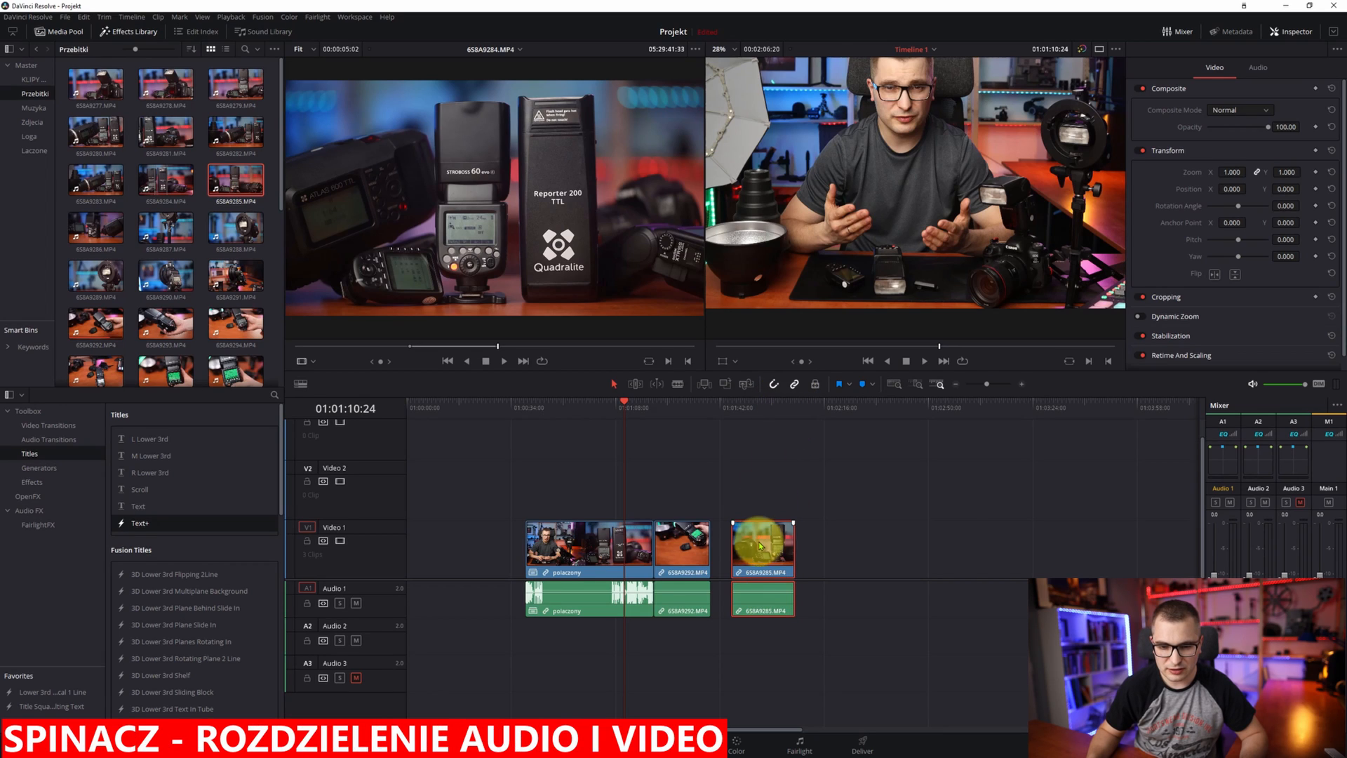
Step: Turn off Linked Selection and move the video and audio parts of 658A9285.MP4 to different timeline positions
click(793, 387)
click(780, 469)
click(763, 545)
drag(749, 544, 811, 546)
drag(775, 597, 939, 595)
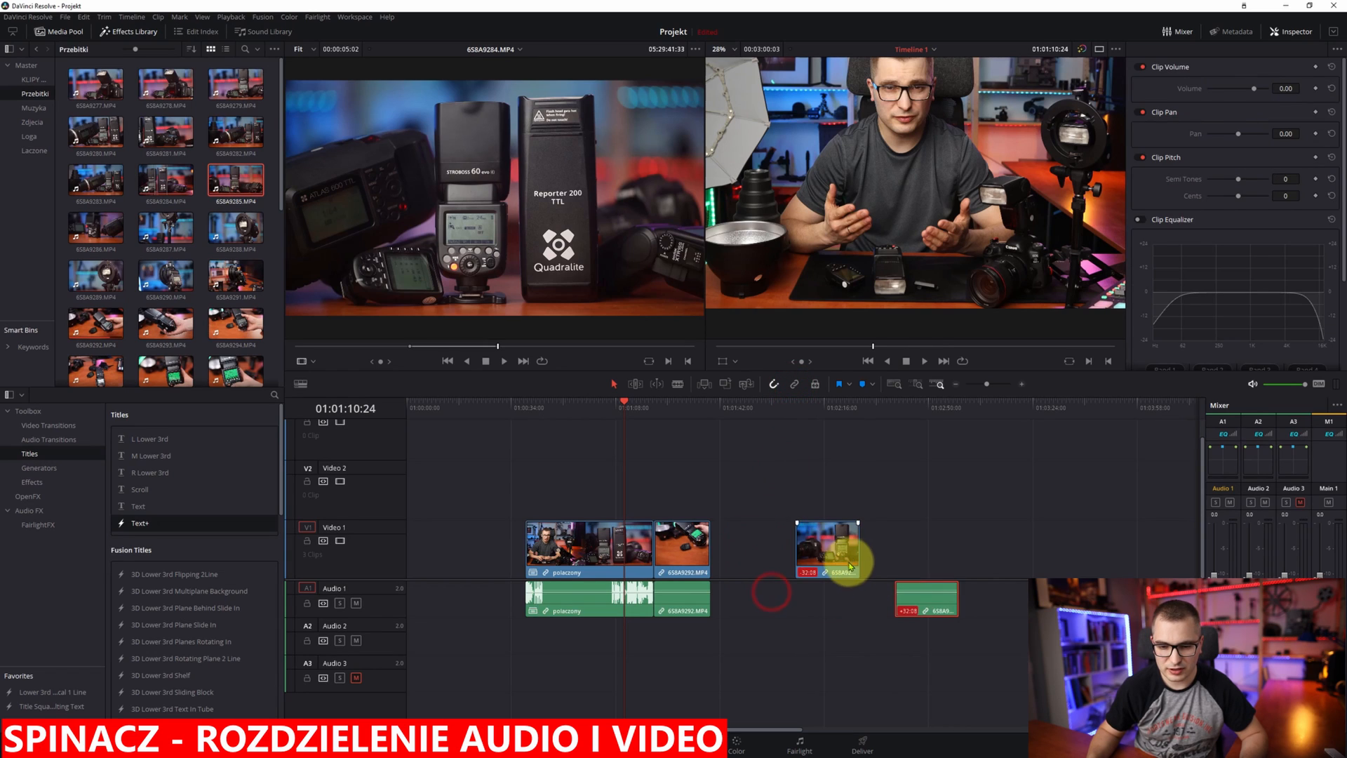
Step: Realign the video and audio parts of 658A9285.MP4 and turn Linked Selection back on
drag(843, 557, 807, 555)
drag(908, 596, 811, 597)
click(792, 540)
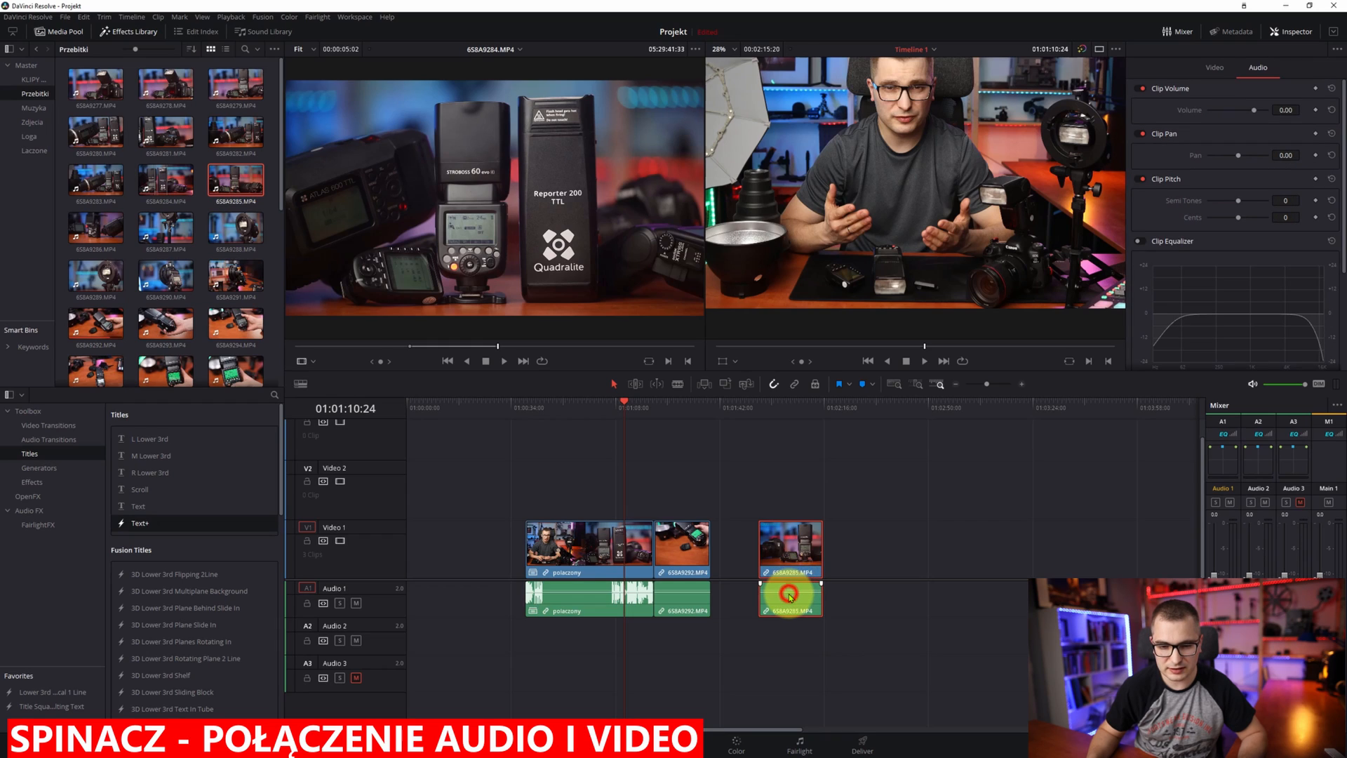
click(795, 384)
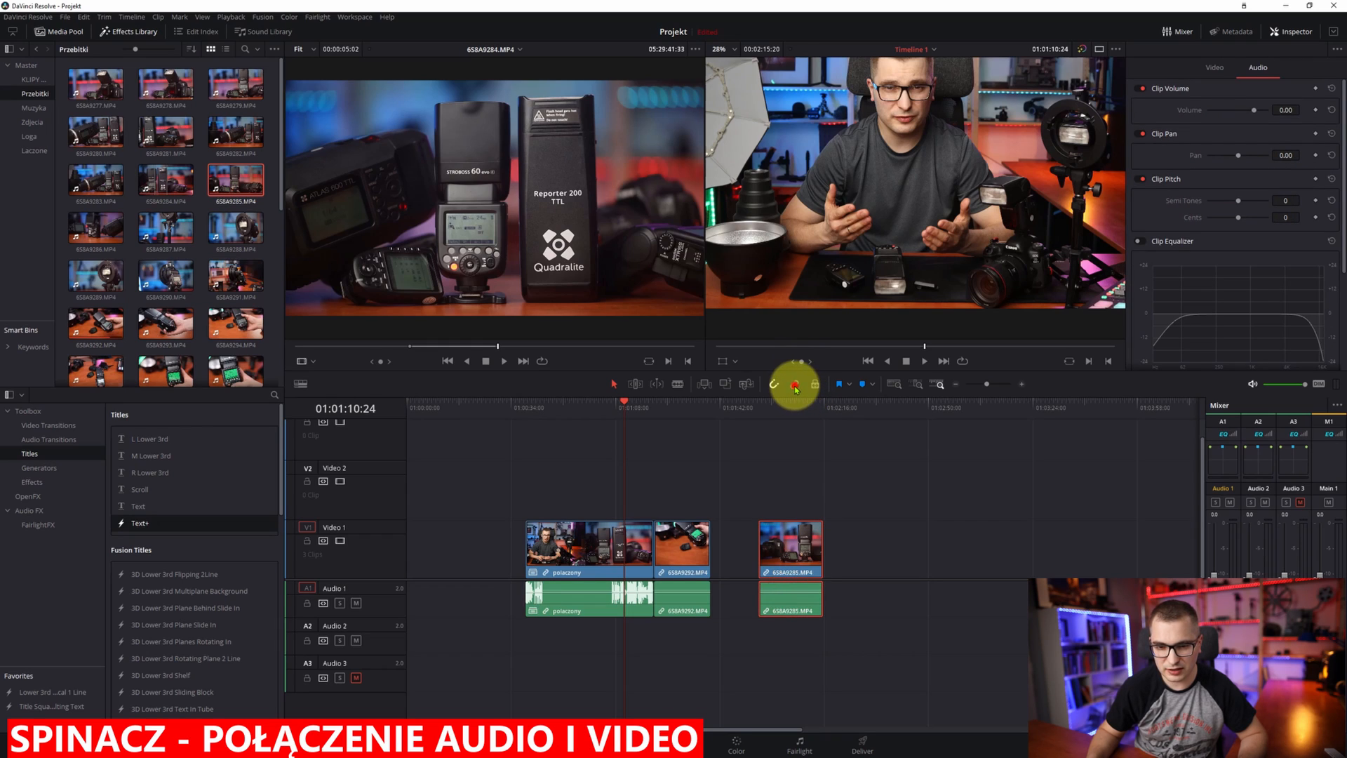
click(814, 627)
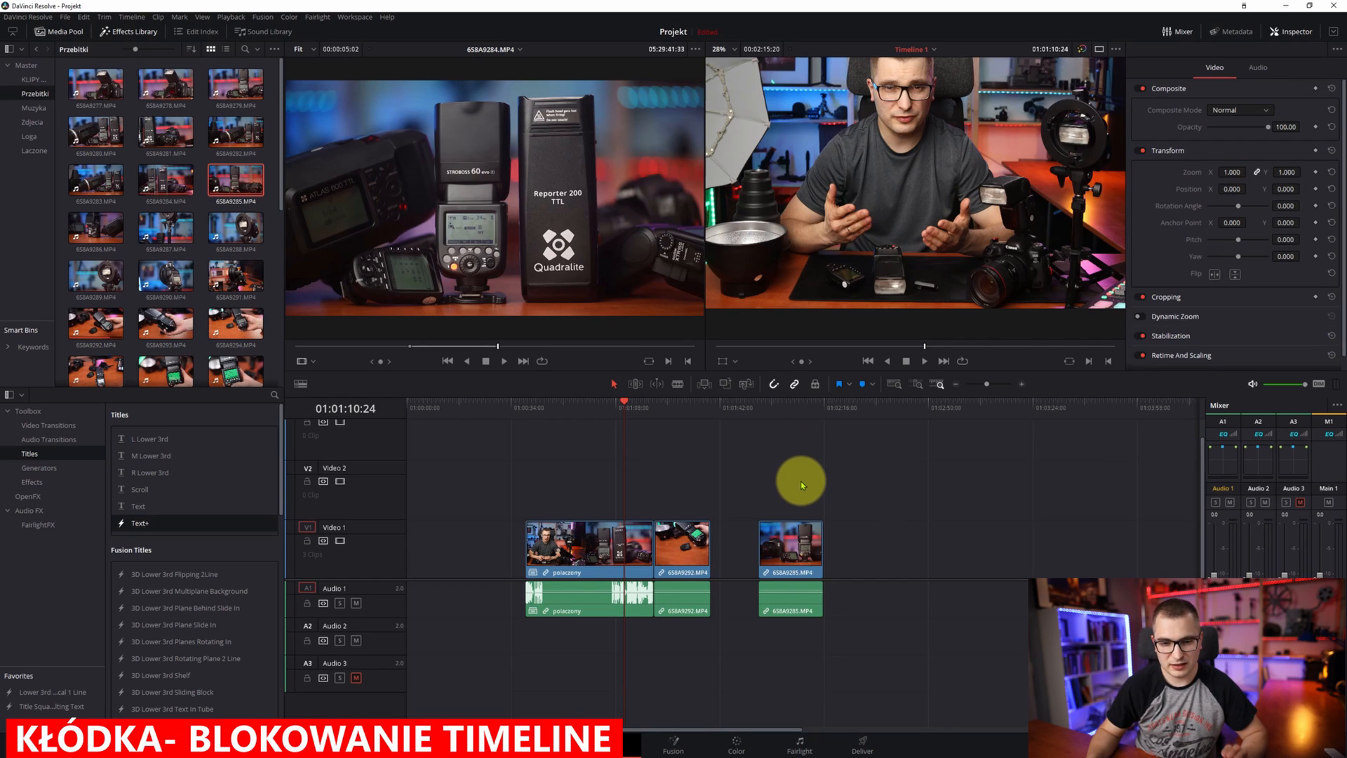
Step: Try out Position Lock and the individual locks of the Video 1 and Audio 1 tracks, and release them
click(814, 384)
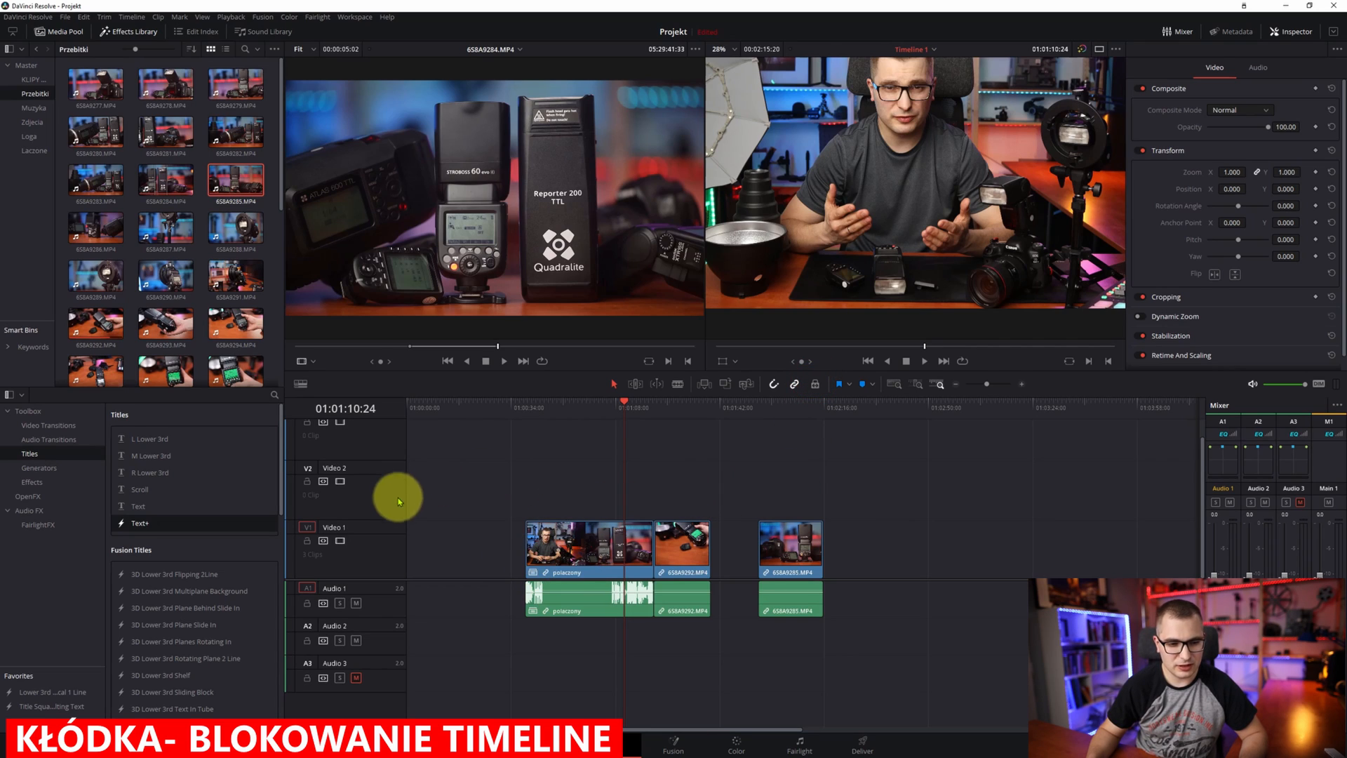
click(306, 541)
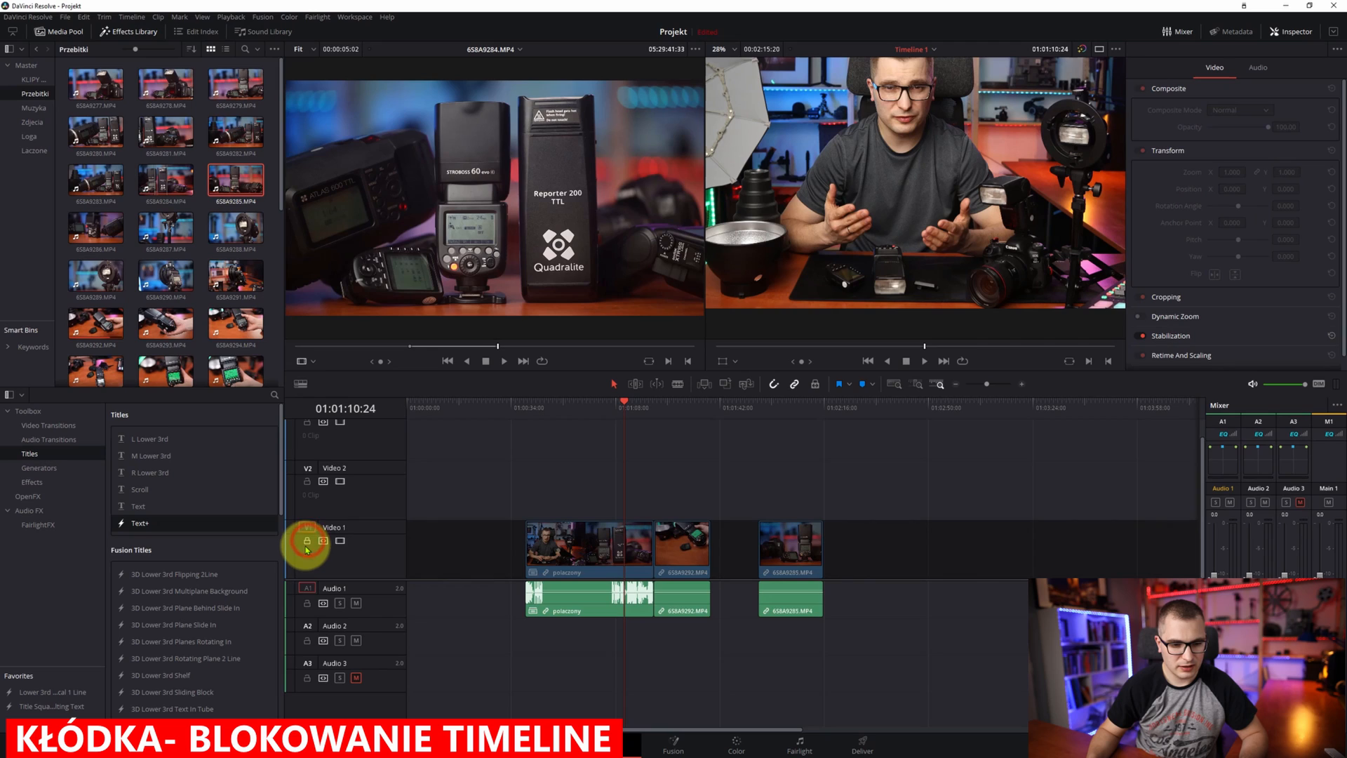
click(307, 604)
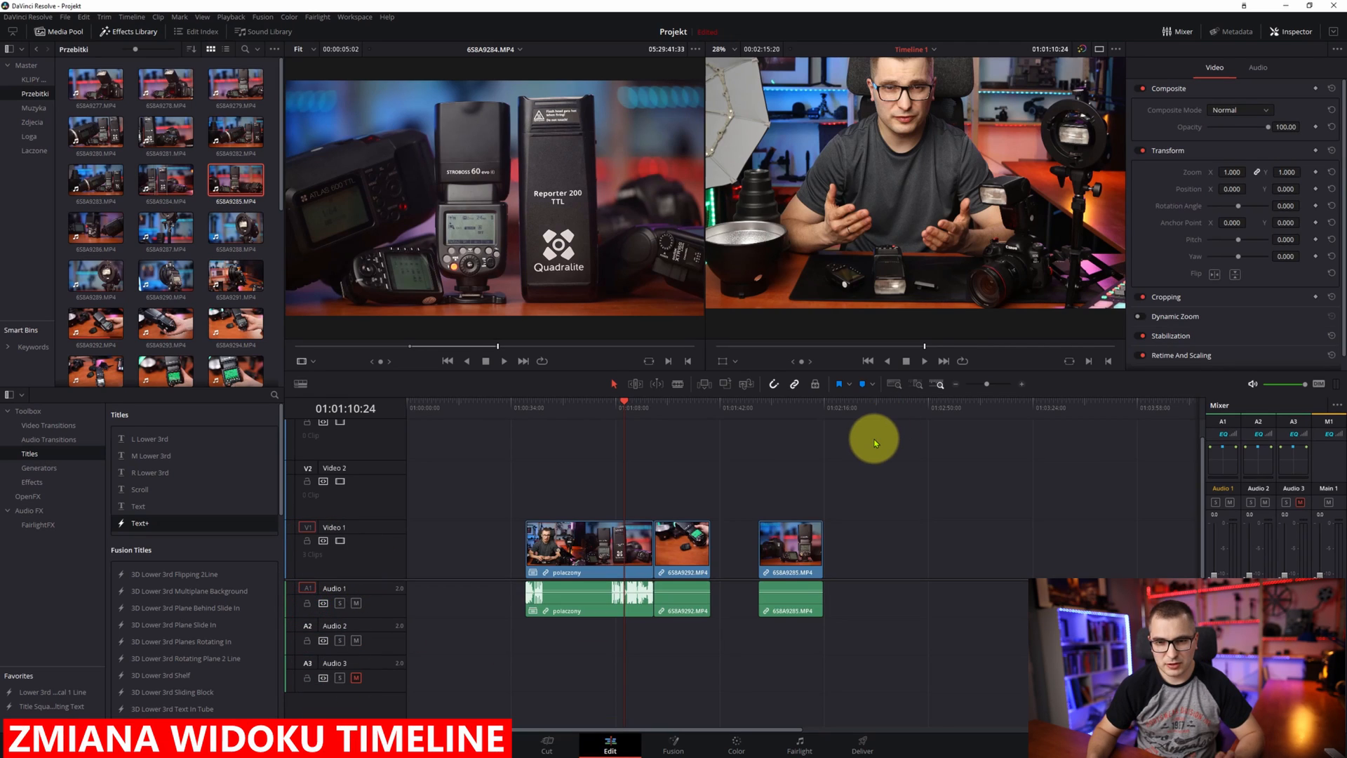
Step: Compare the timeline's Full Extent, Detail and Custom Zoom views, and zoom the timeline in and out
click(902, 385)
click(918, 383)
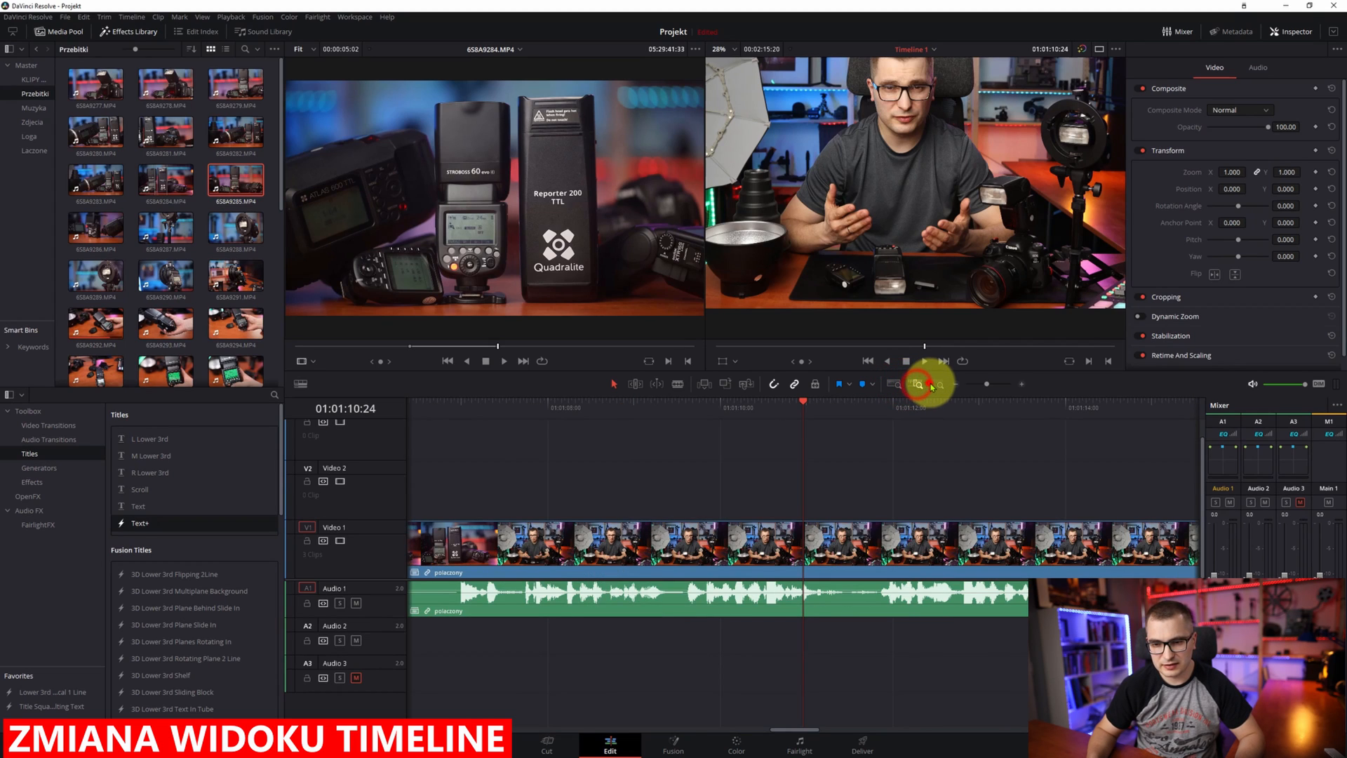
click(935, 385)
click(954, 384)
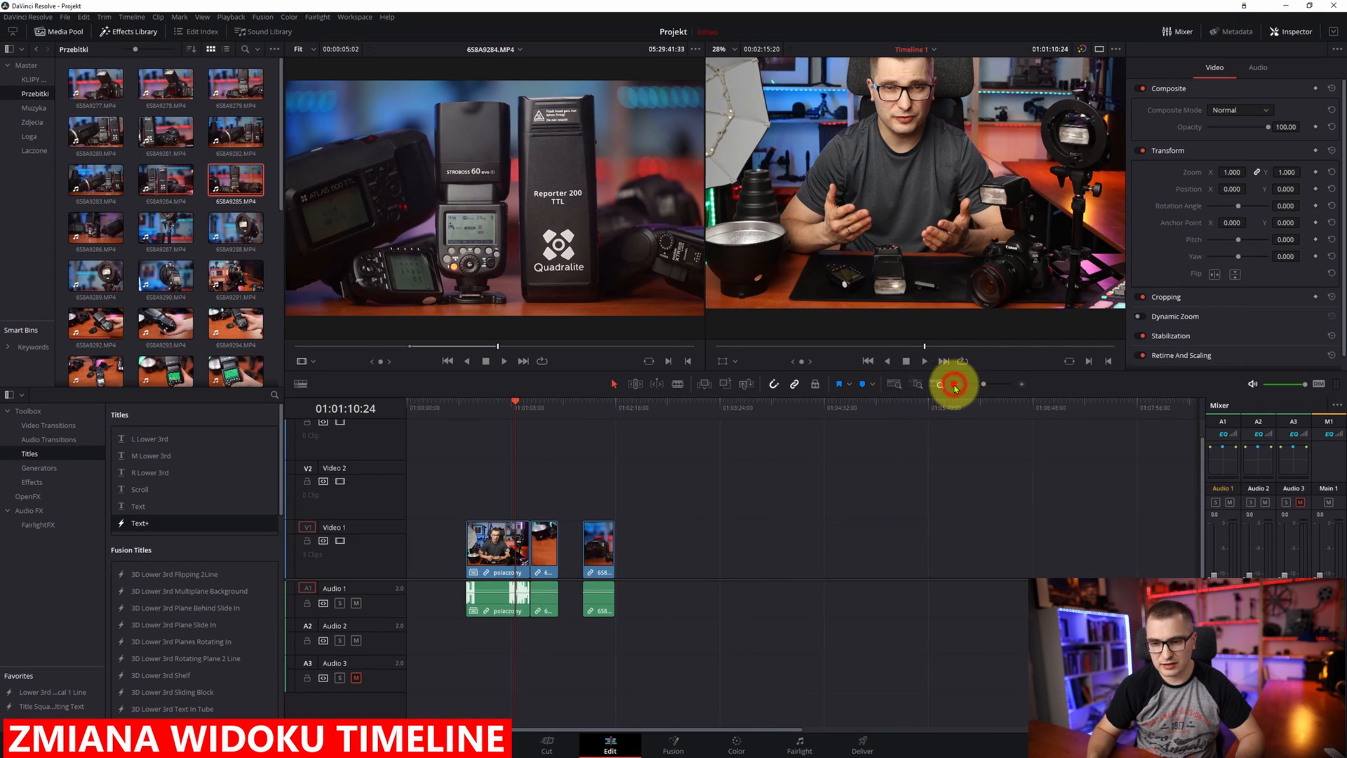
click(954, 384)
click(1022, 384)
click(1022, 385)
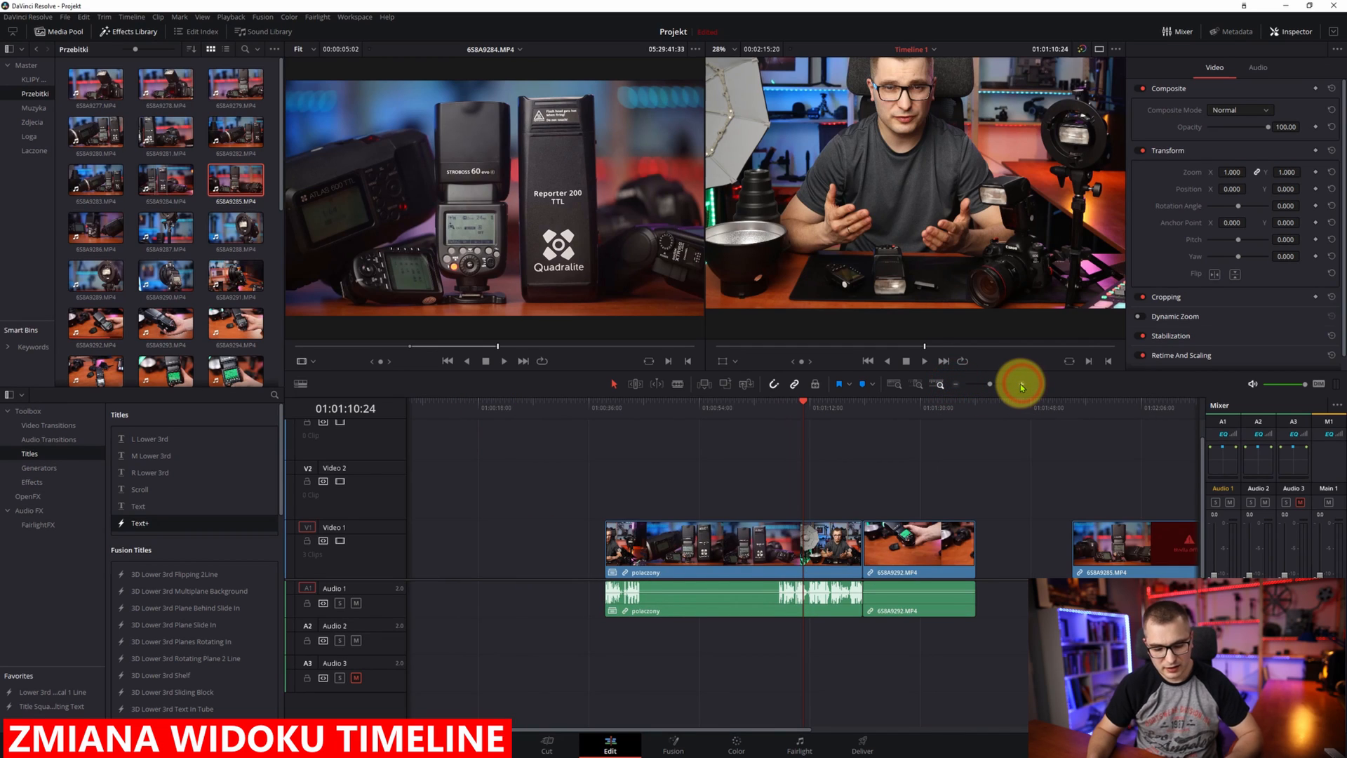
key(ctrl+minus)
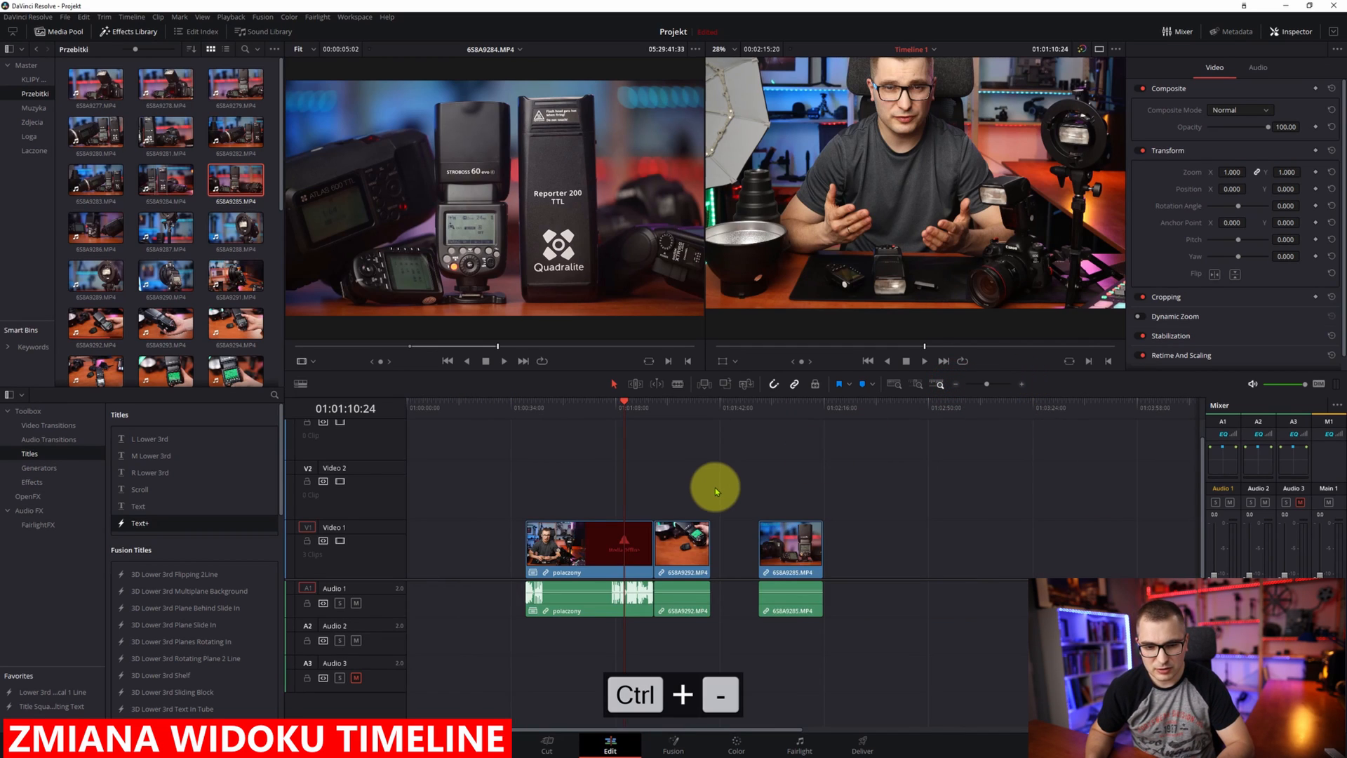
key(ctrl+equal)
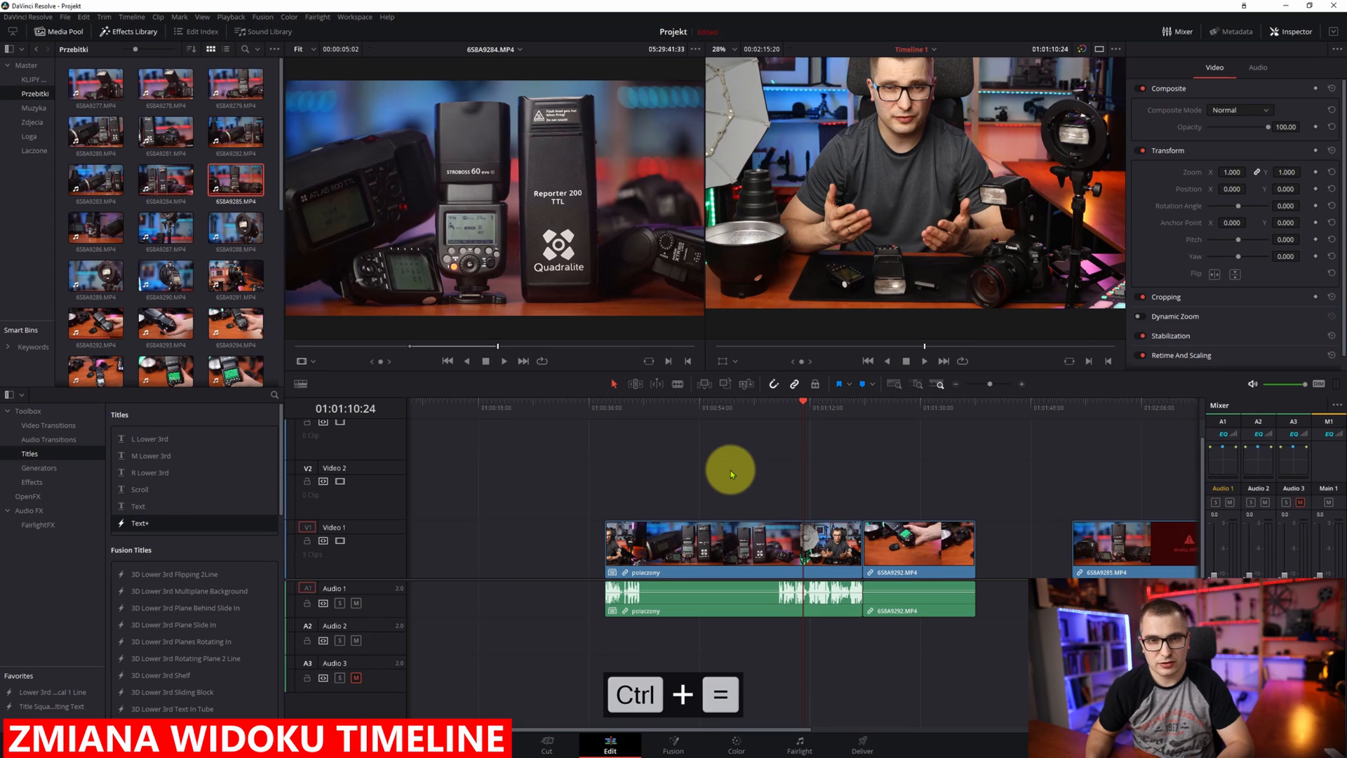
key(ctrl+equal)
key(ctrl+minus)
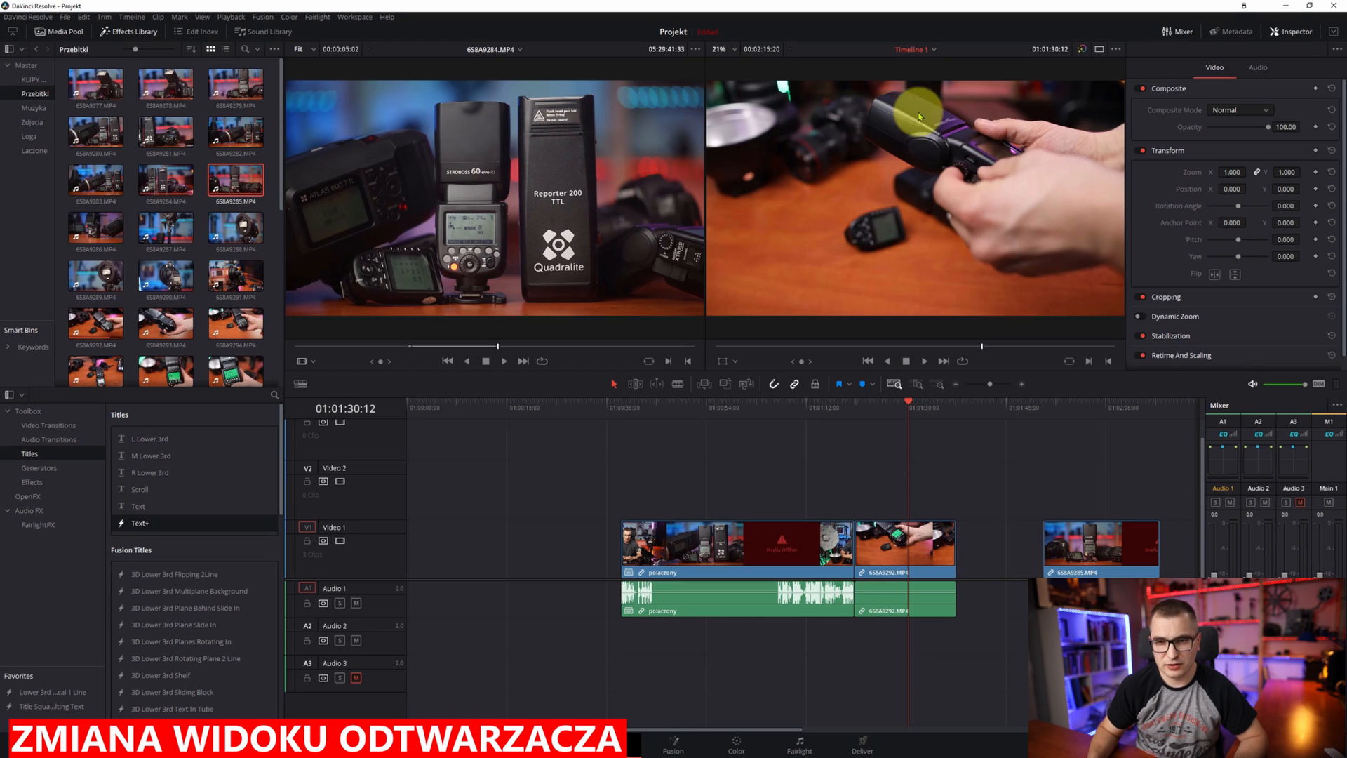
Step: Magnify the timeline viewer image to 47%, pan it to the flash unit, and play a few seconds of 658A9292.MP4
scroll(941, 122, up, 3)
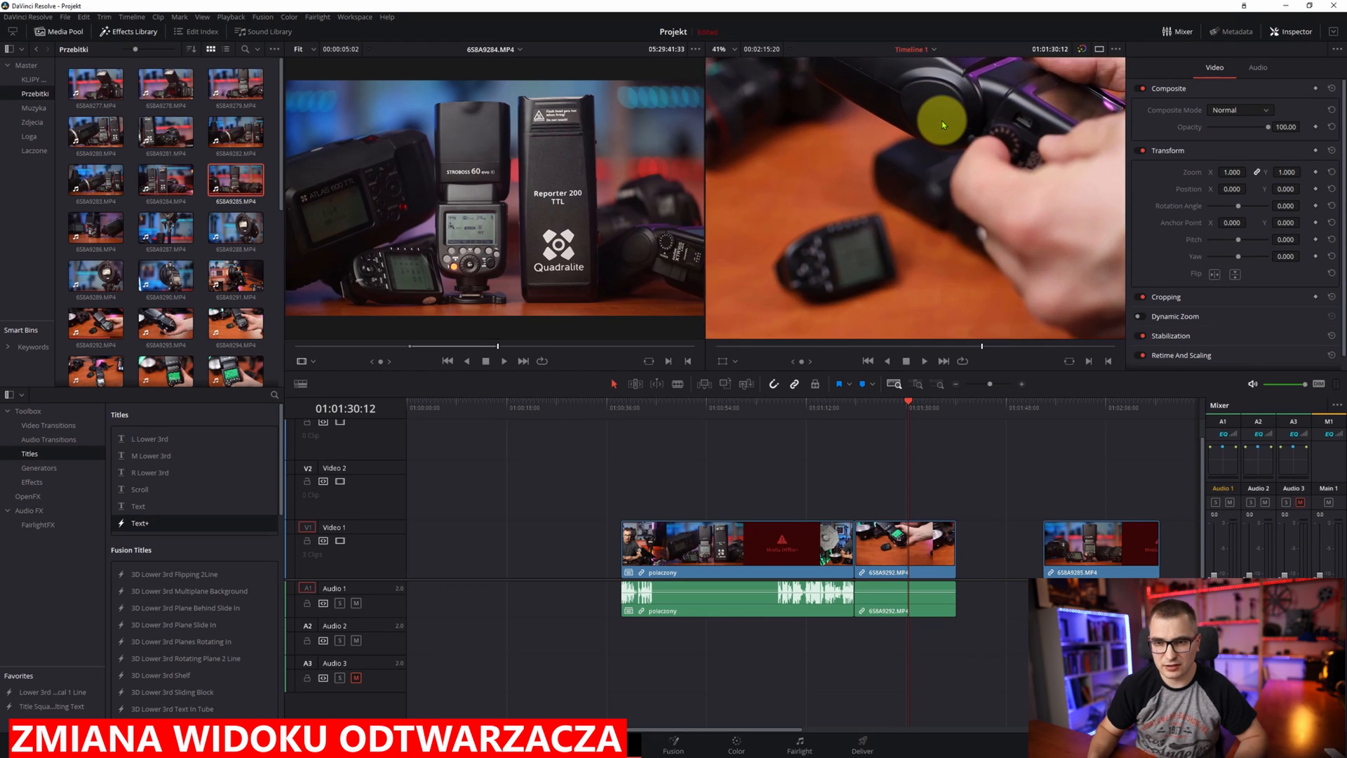
scroll(941, 122, up, 2)
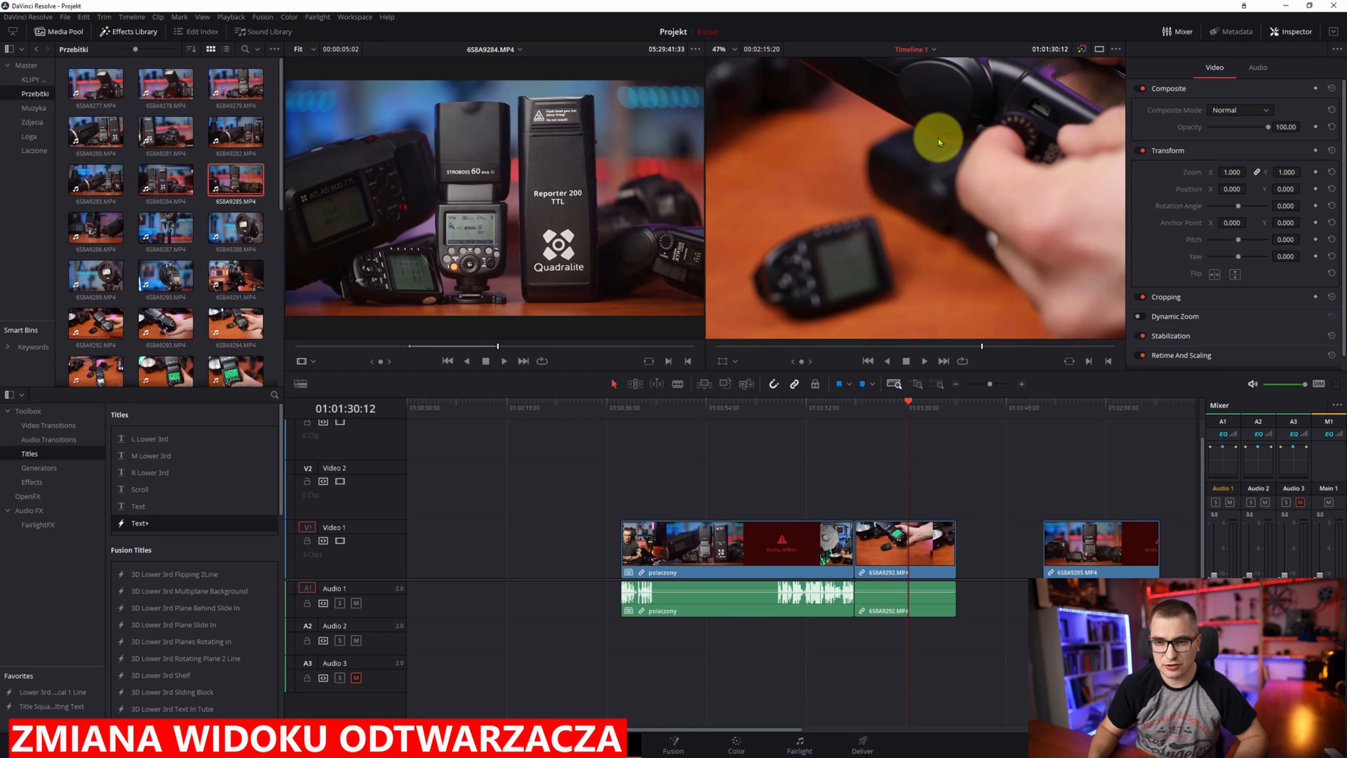
drag(937, 137, 1014, 137)
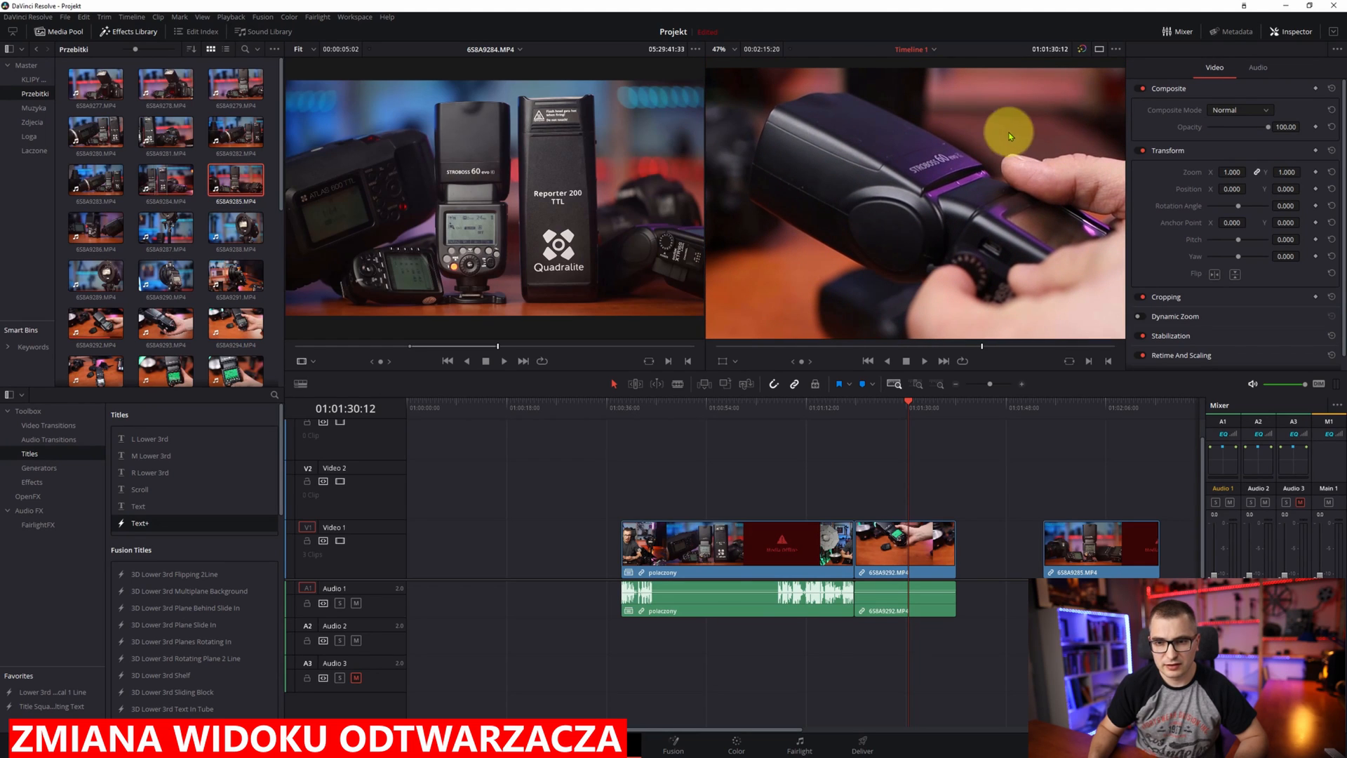
key(space)
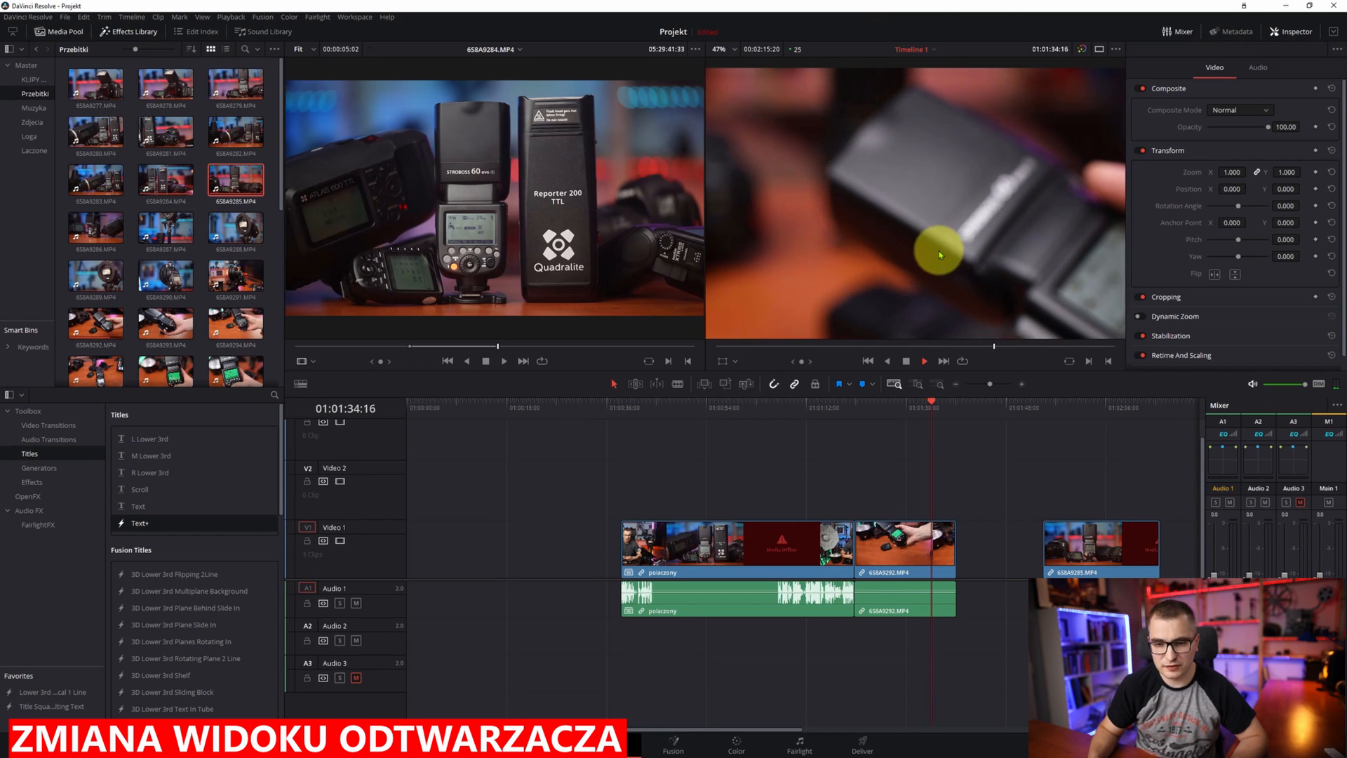
click(906, 360)
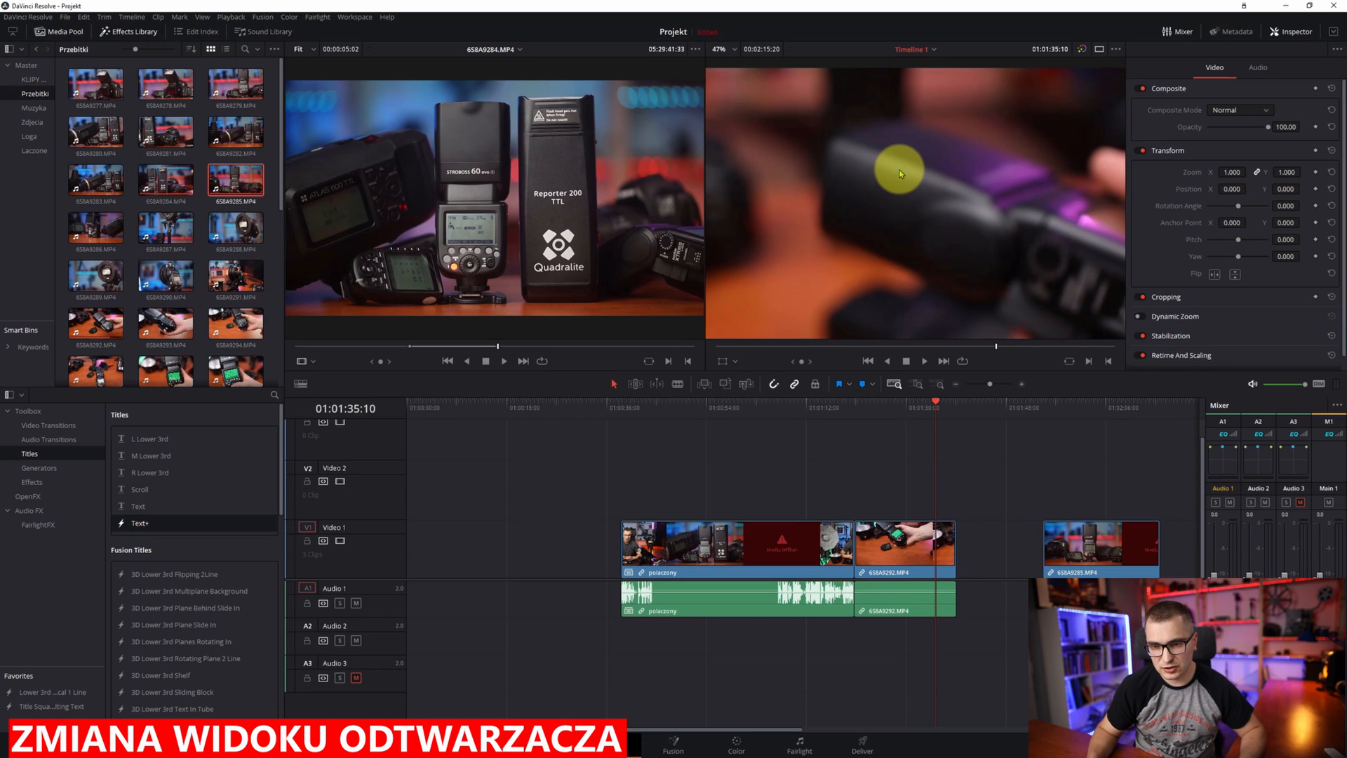
Step: Pan the enlarged viewer image in all directions, reduce it to 28%, and set the viewer zoom to Fit
scroll(885, 176, down, 10)
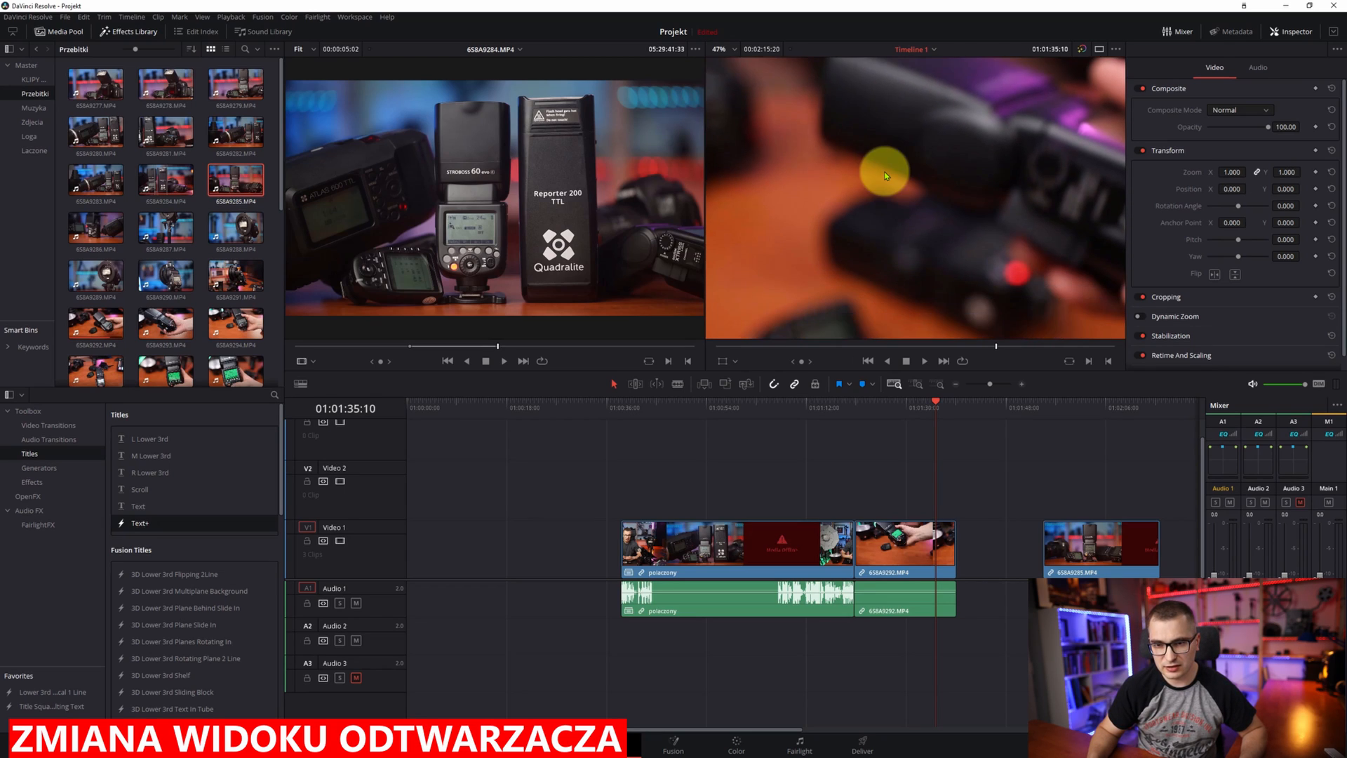
scroll(885, 177, up, 6)
scroll(885, 177, down, 5)
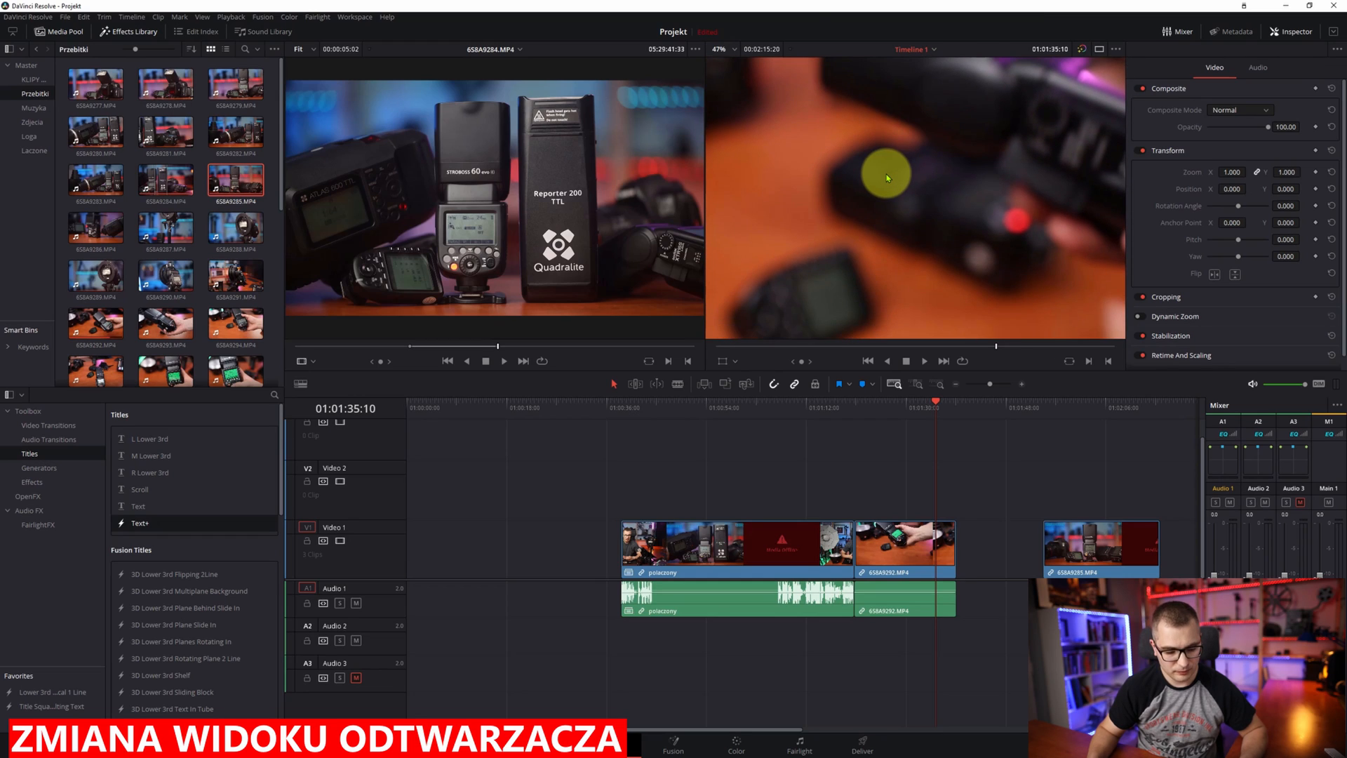
scroll(889, 170, left, 6)
scroll(890, 170, right, 8)
scroll(889, 171, right, 2)
scroll(890, 170, down, 2)
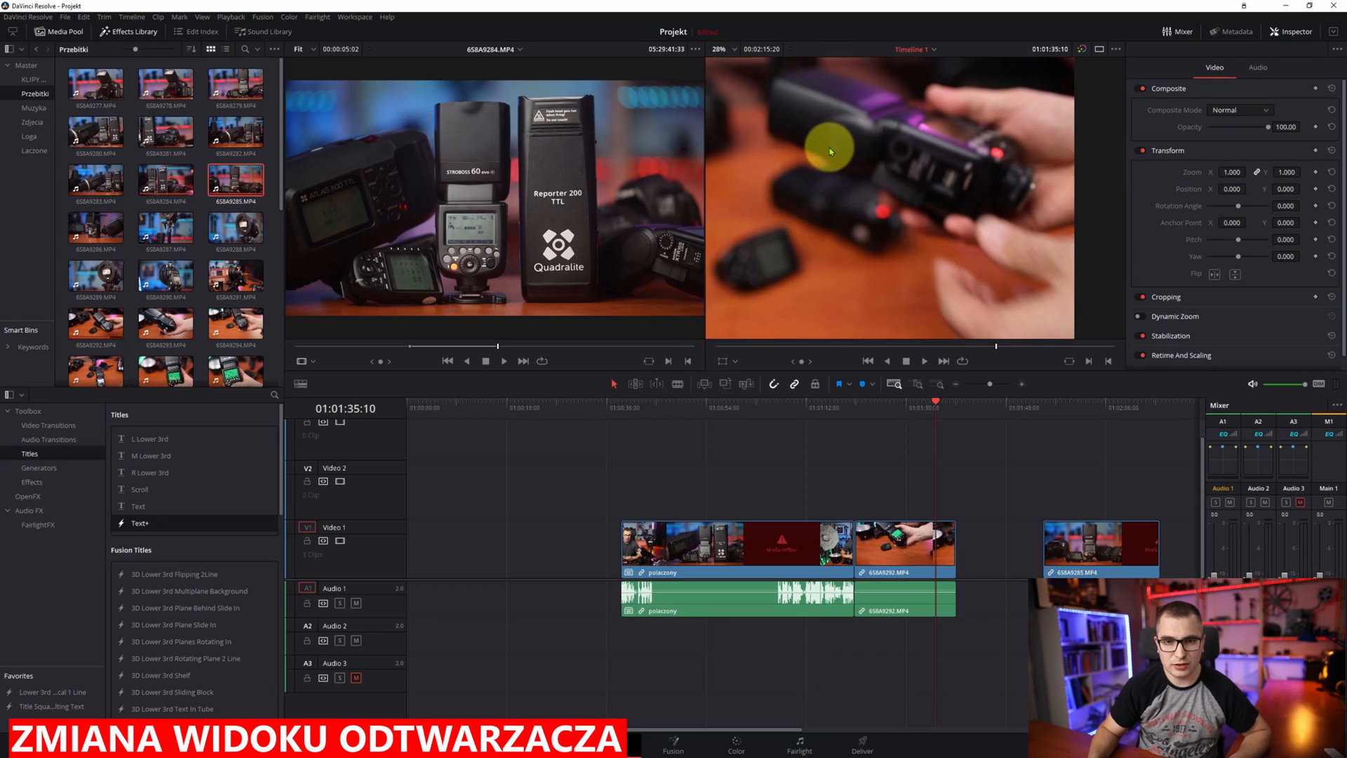
click(733, 52)
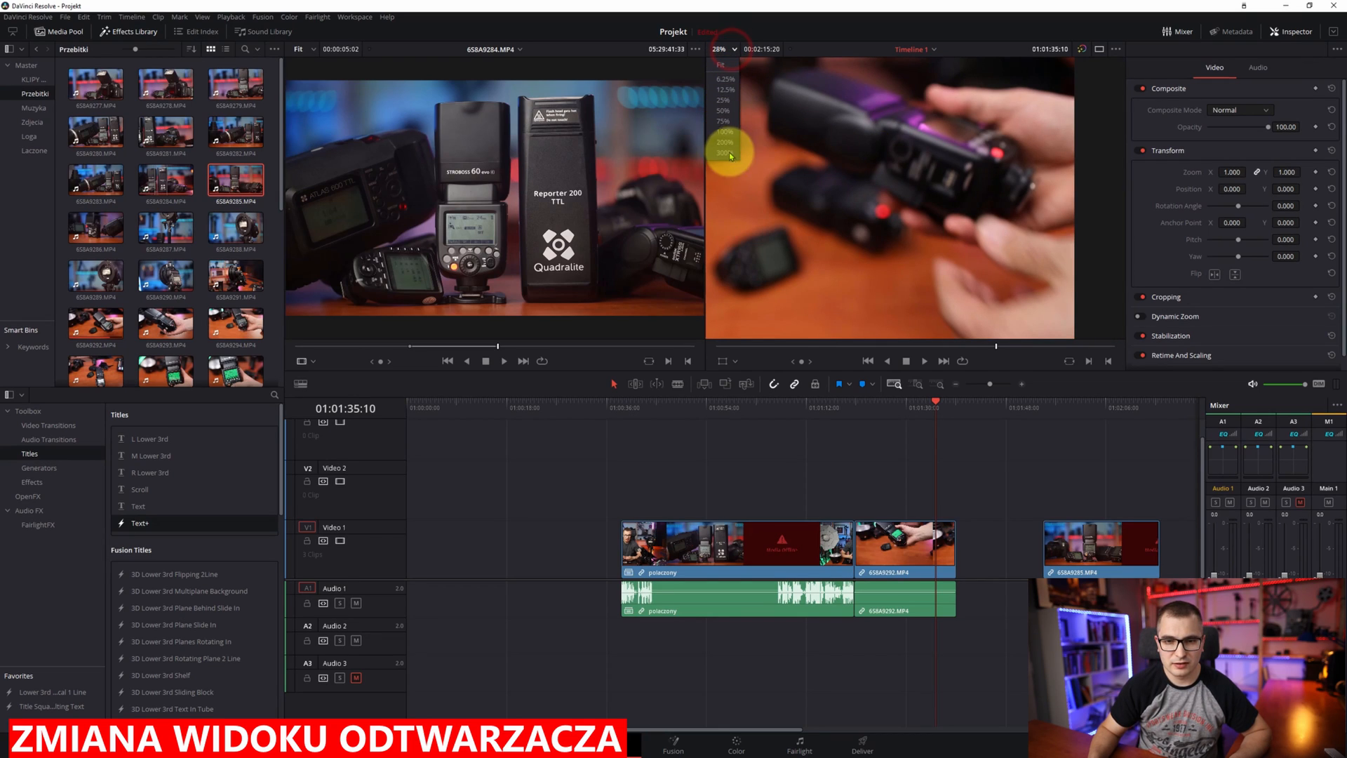
click(723, 66)
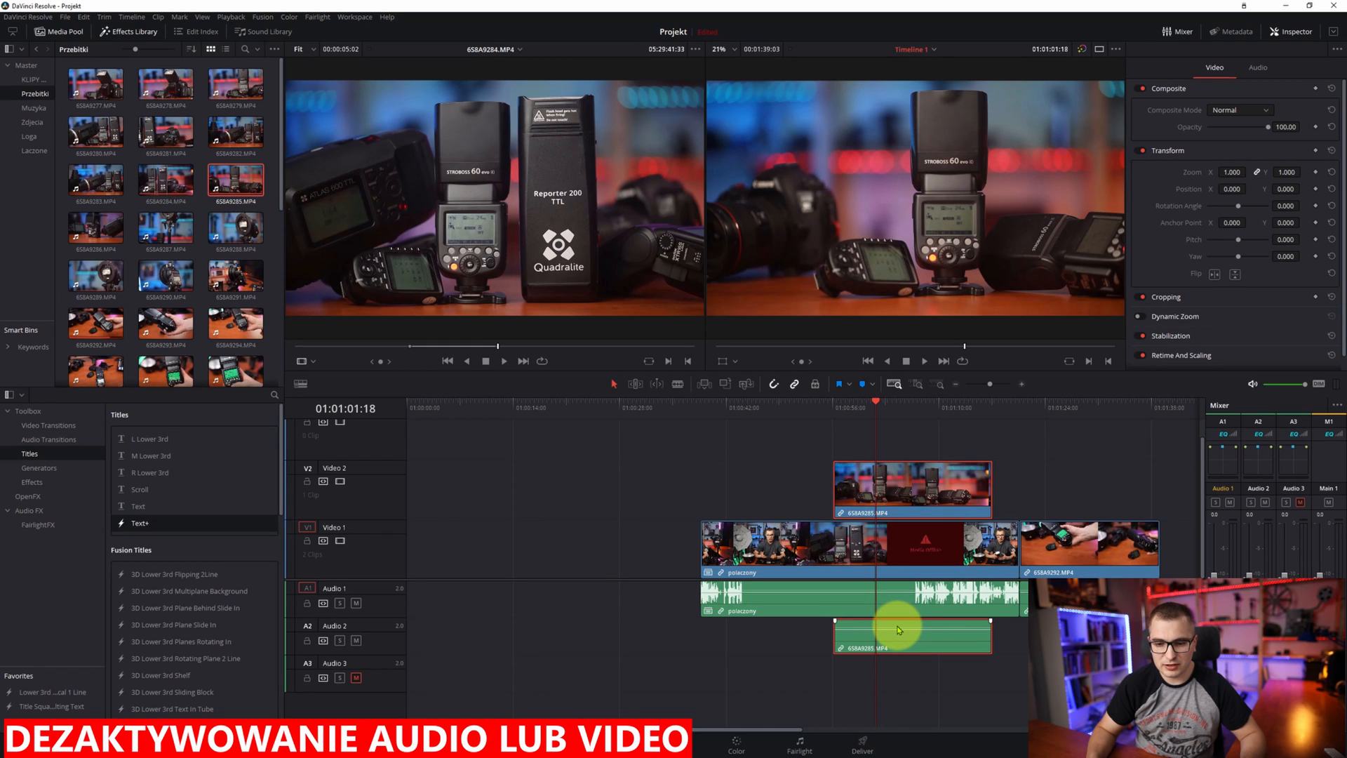
Step: Disable the audio of the 658A9285.MP4 clip on Audio 2 and its video on Video 2
click(907, 634)
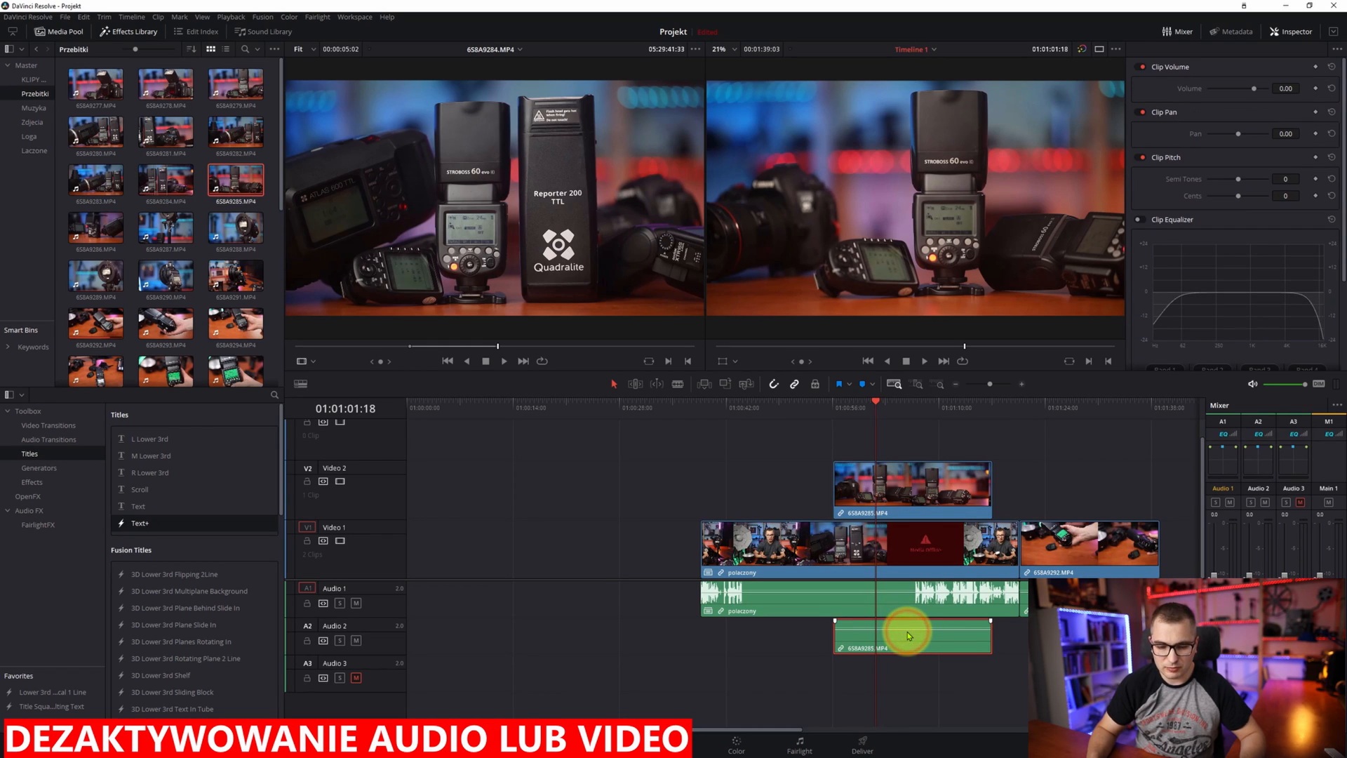
key(d)
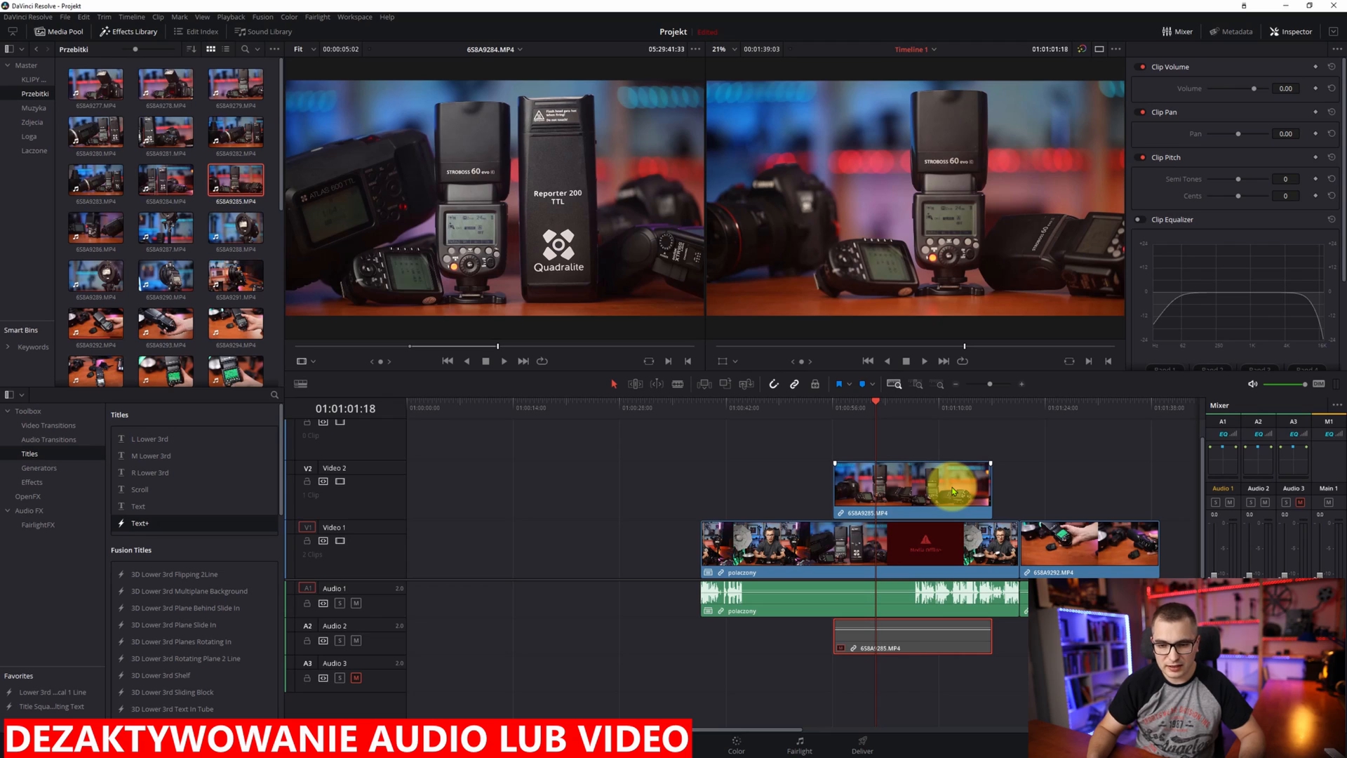
click(954, 491)
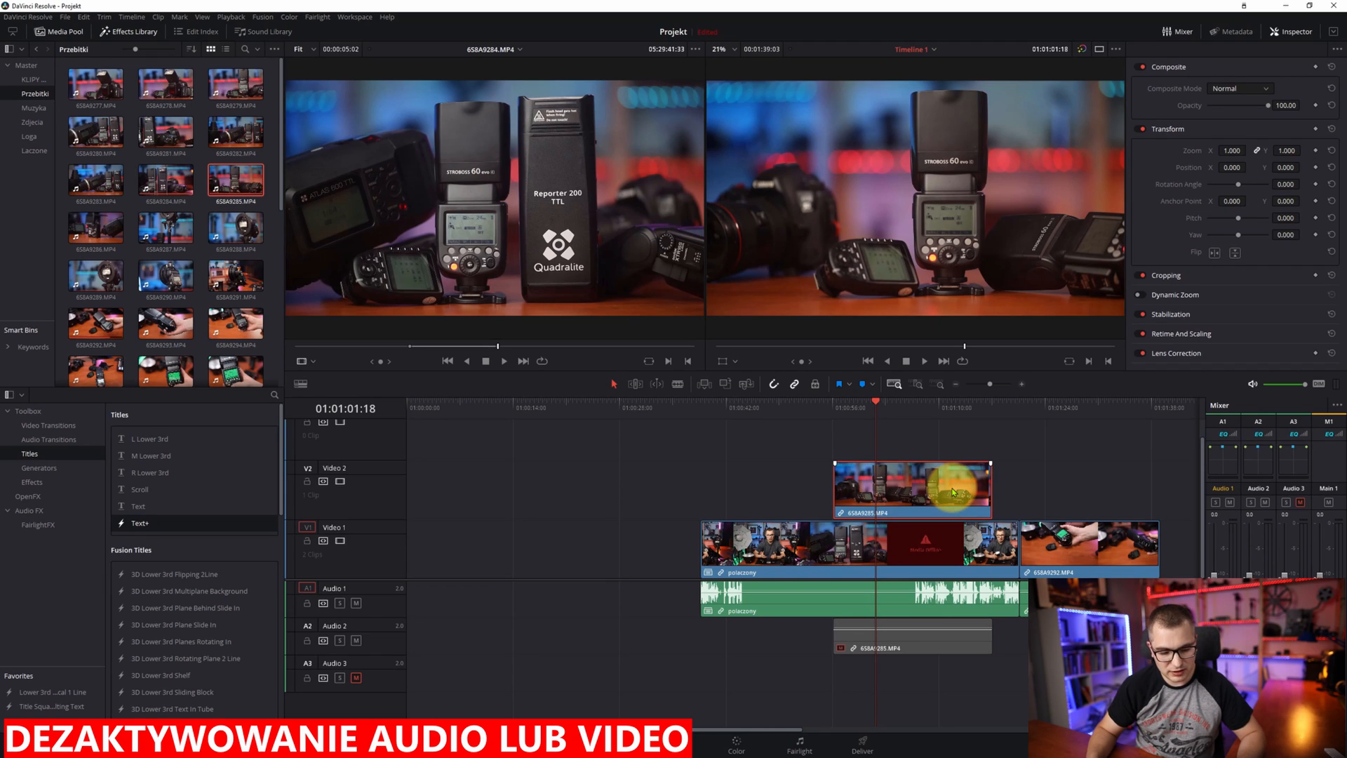
key(d)
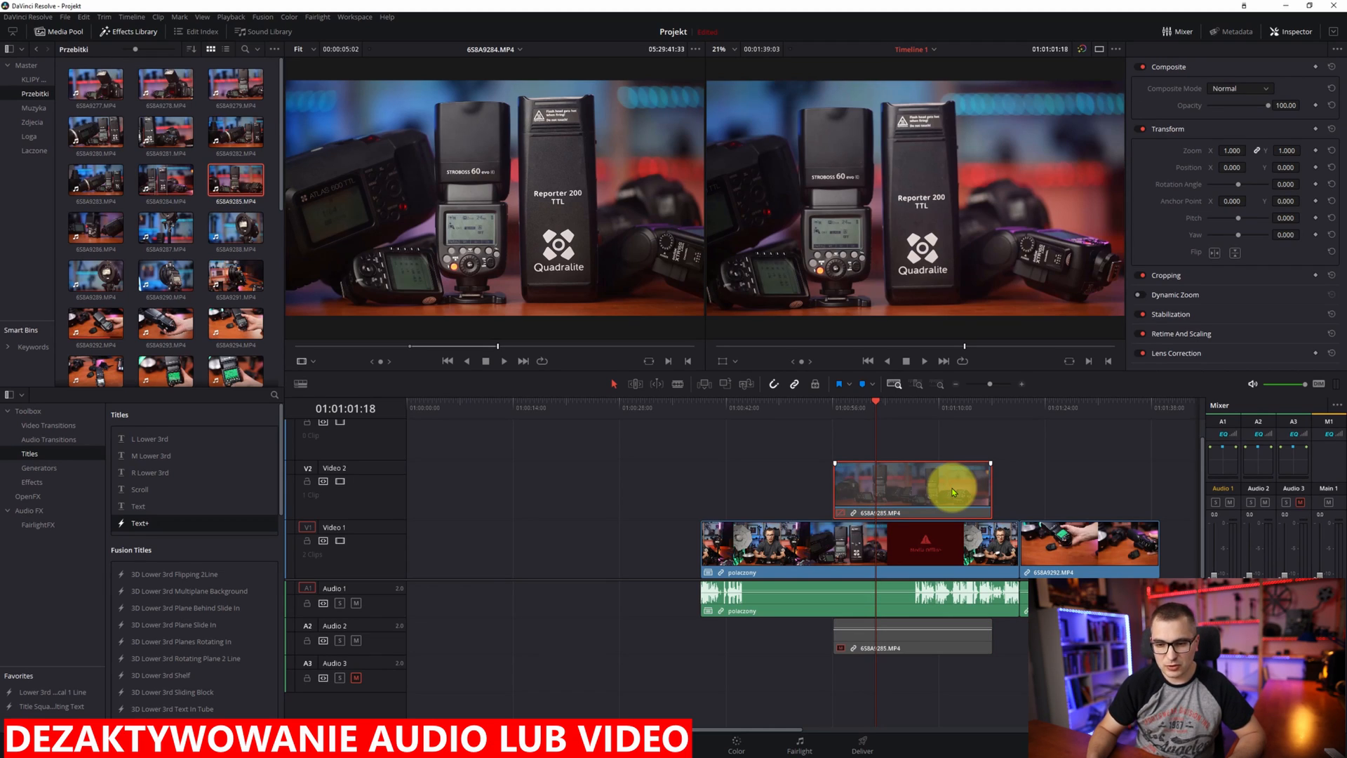
Step: Disable the 658A9292.MP4 clip at the end of Video 1
click(1076, 544)
key(d)
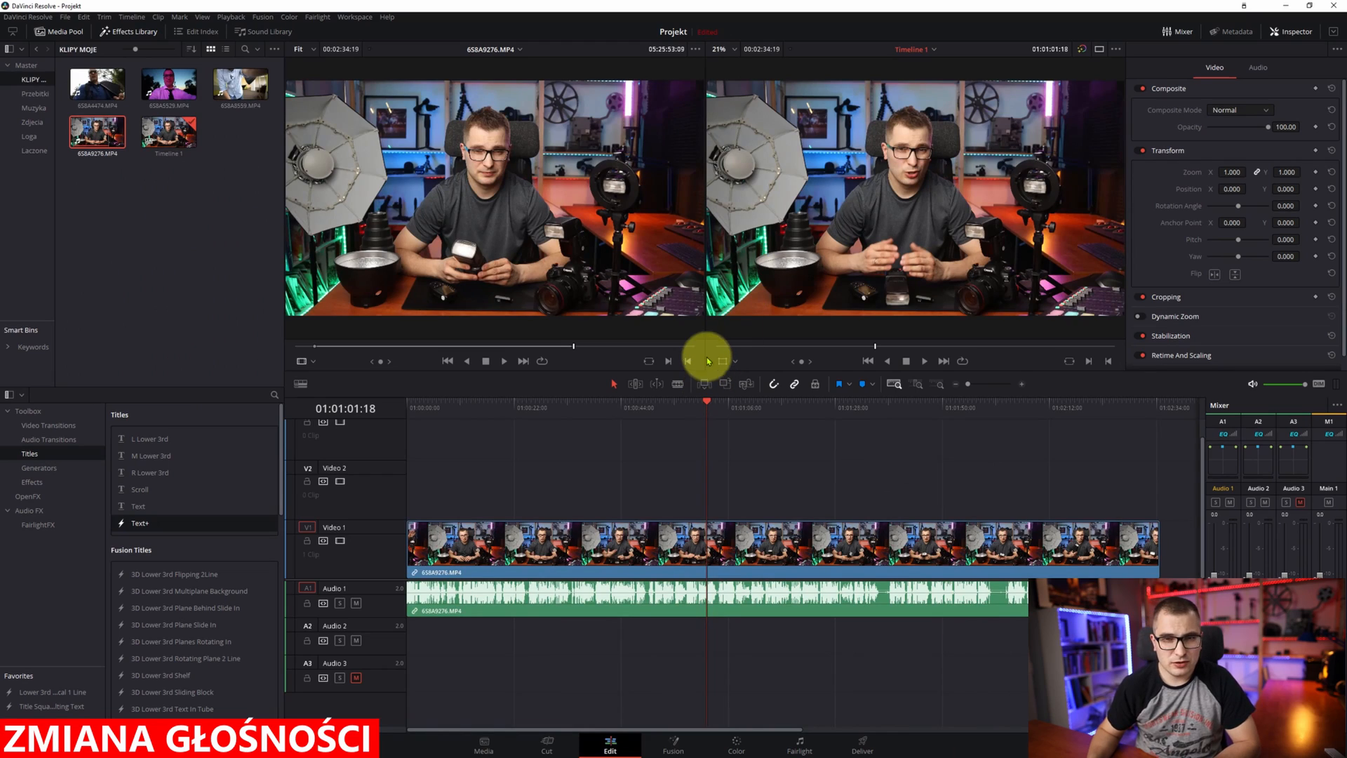
Step: Lower the 658A9276.MP4 clip's audio volume to -11.83 dB, and readjust it with the volume line on its waveform
click(596, 597)
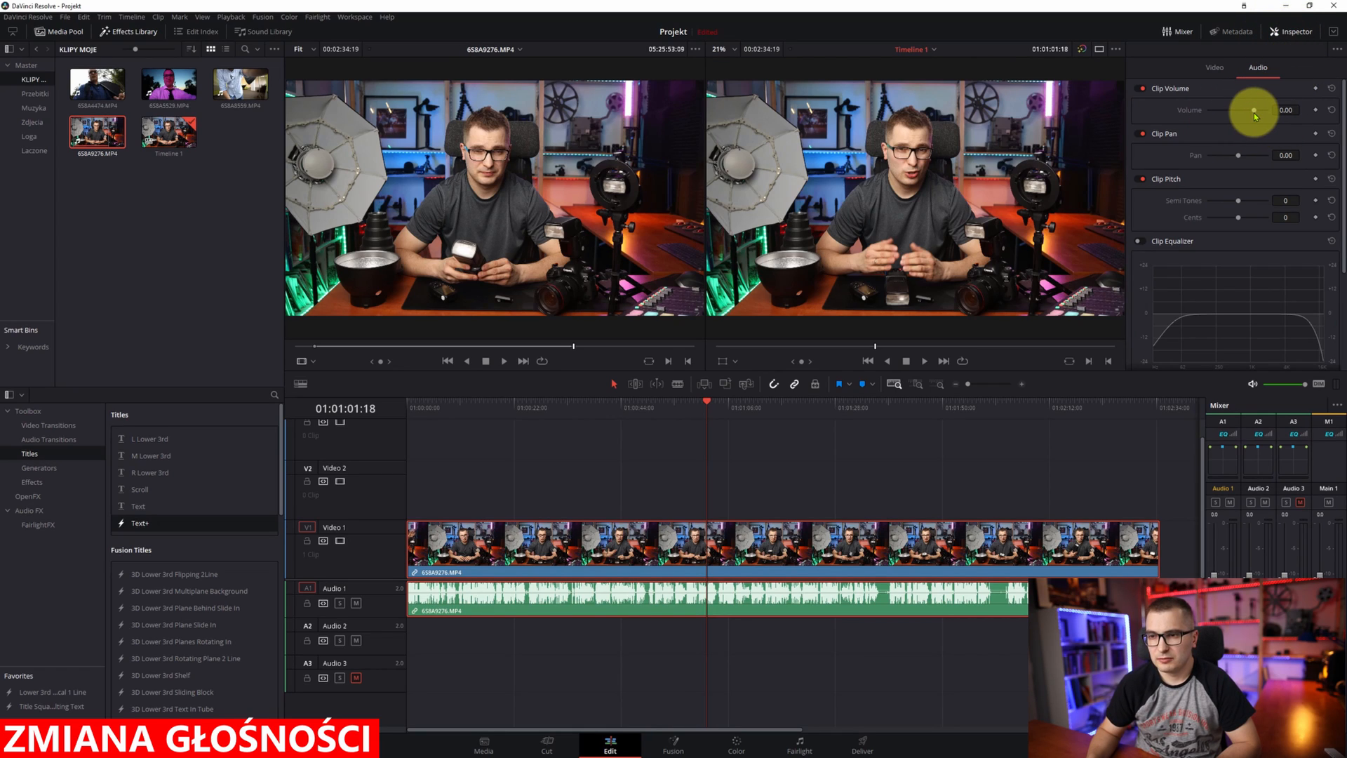
drag(1255, 116, 1248, 115)
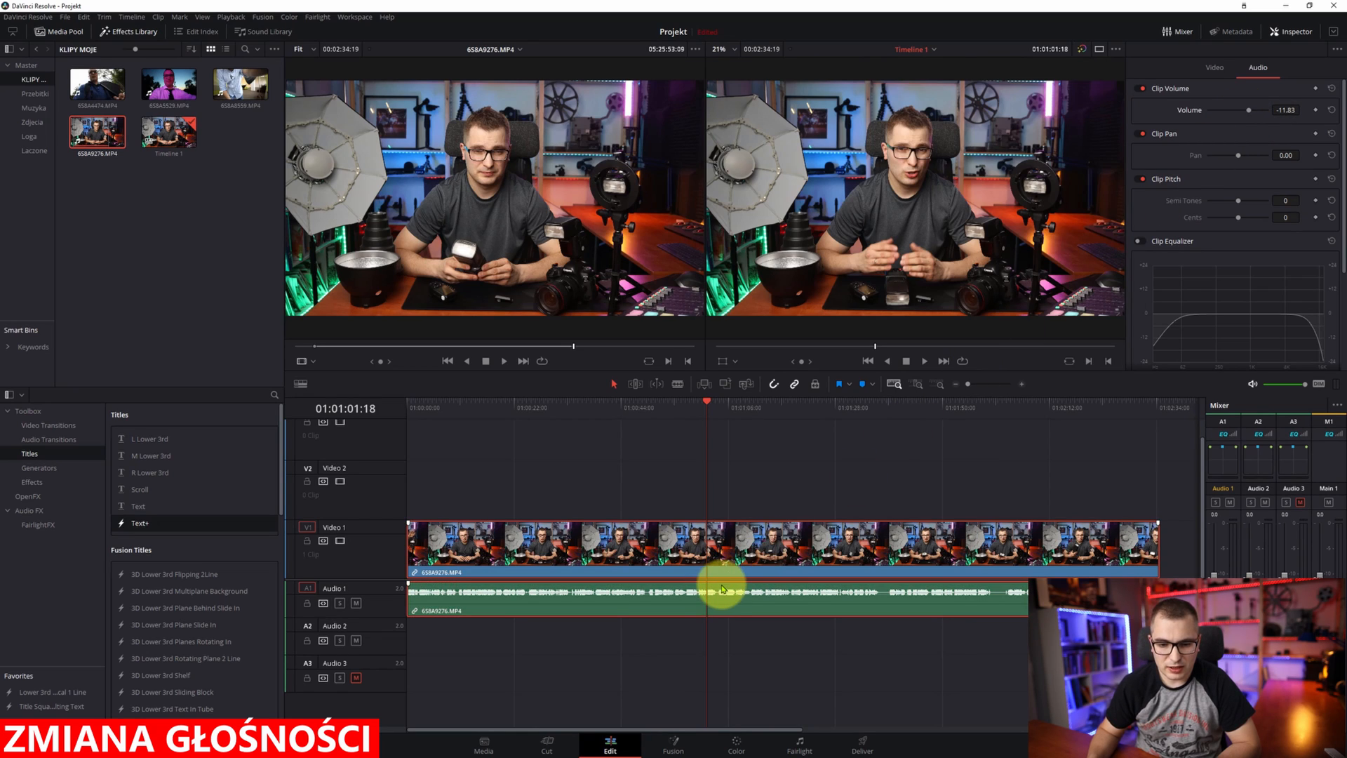
drag(723, 592, 733, 591)
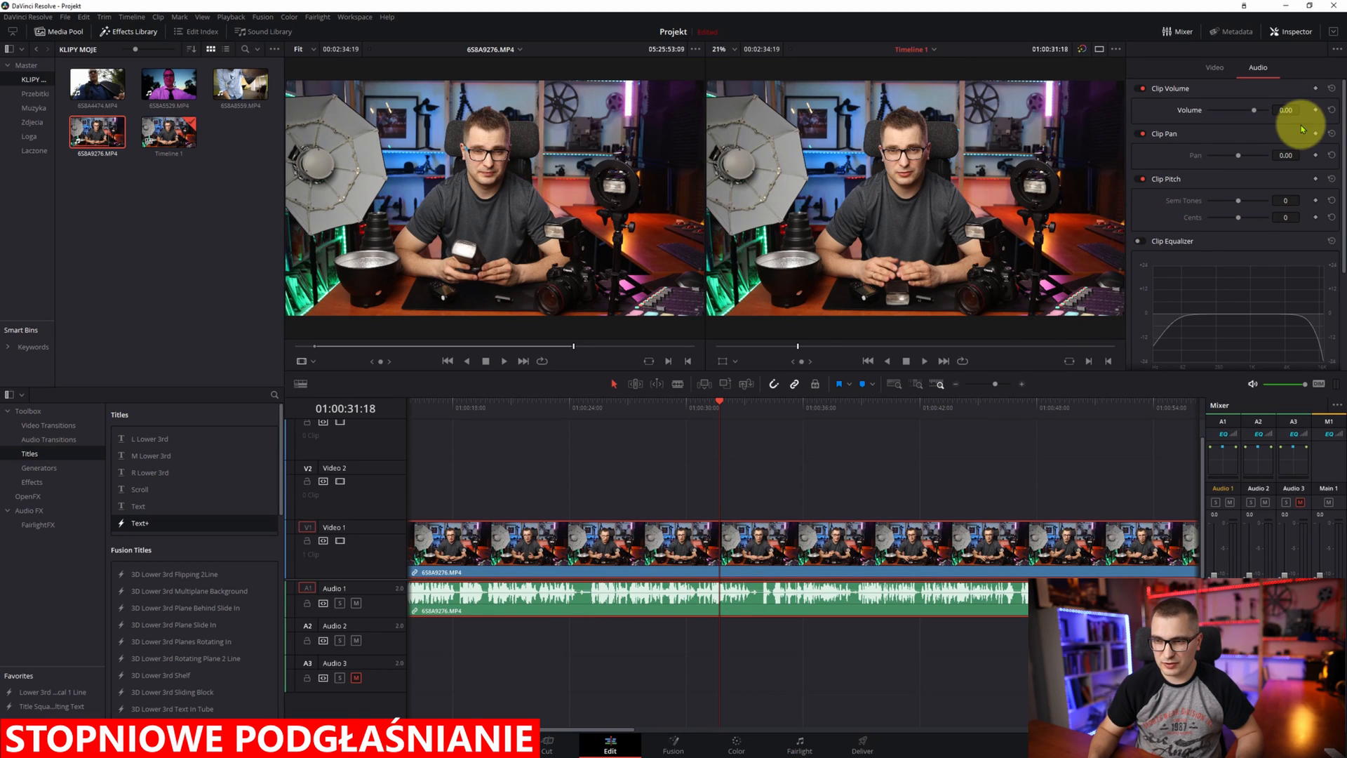
Step: Add volume keyframes to 658A9276.MP4 at 01:00:31:18 and 01:00:43:03, raising the second one to 6.20 dB
click(1316, 110)
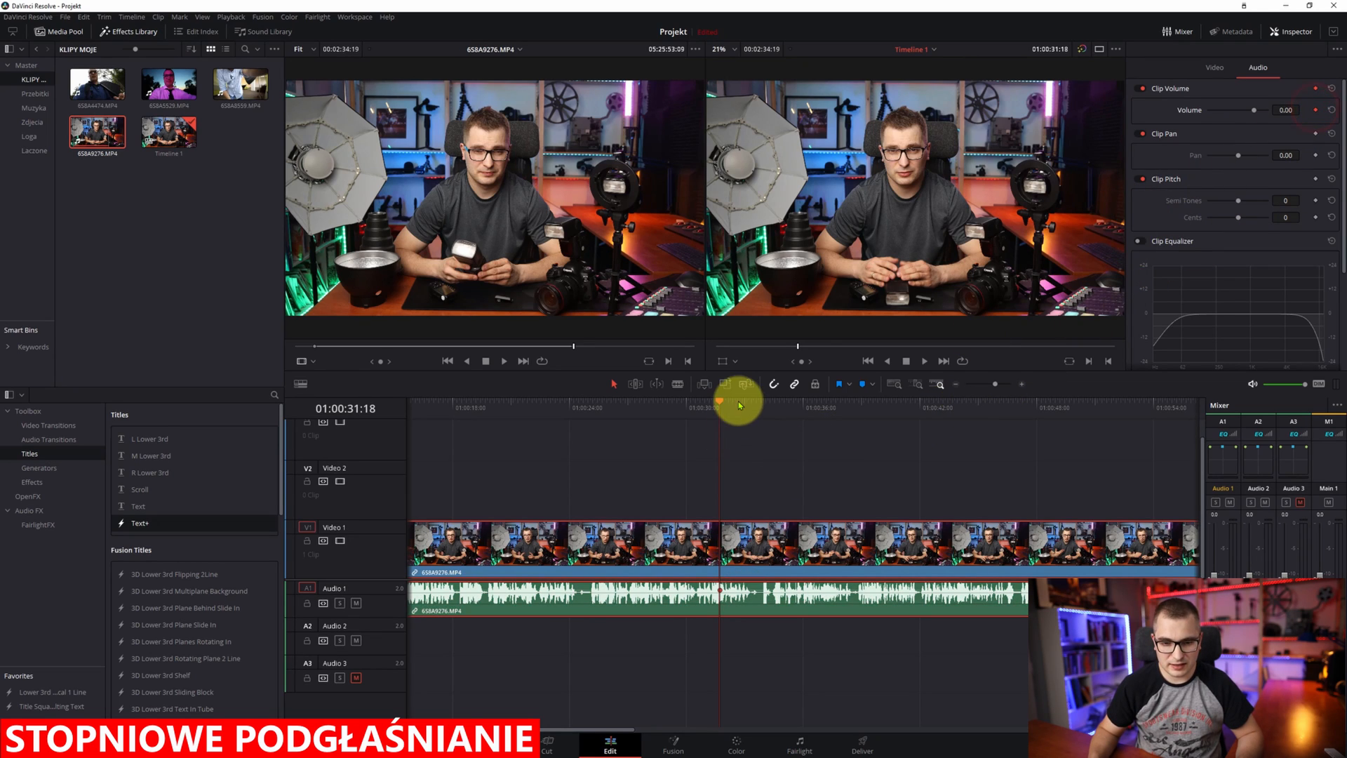
click(941, 403)
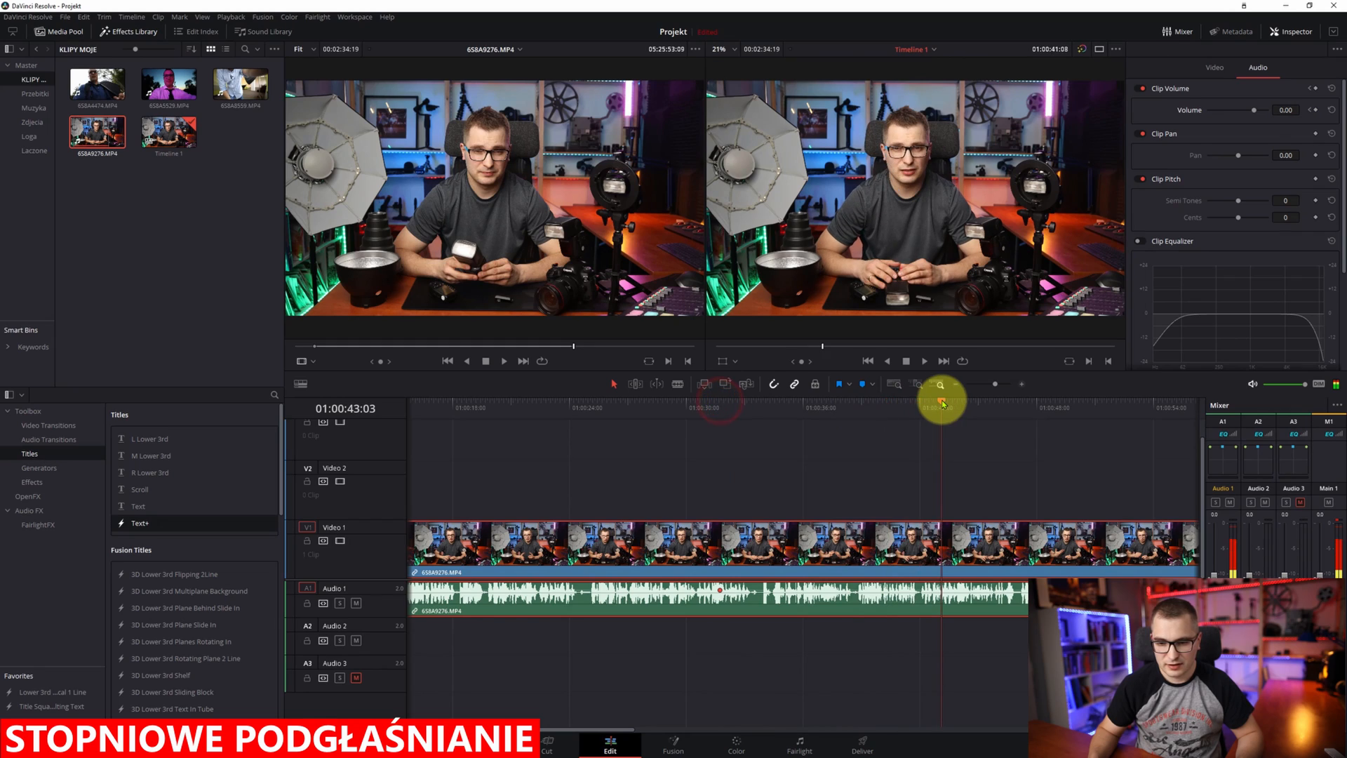
click(1315, 111)
drag(1289, 108, 1304, 108)
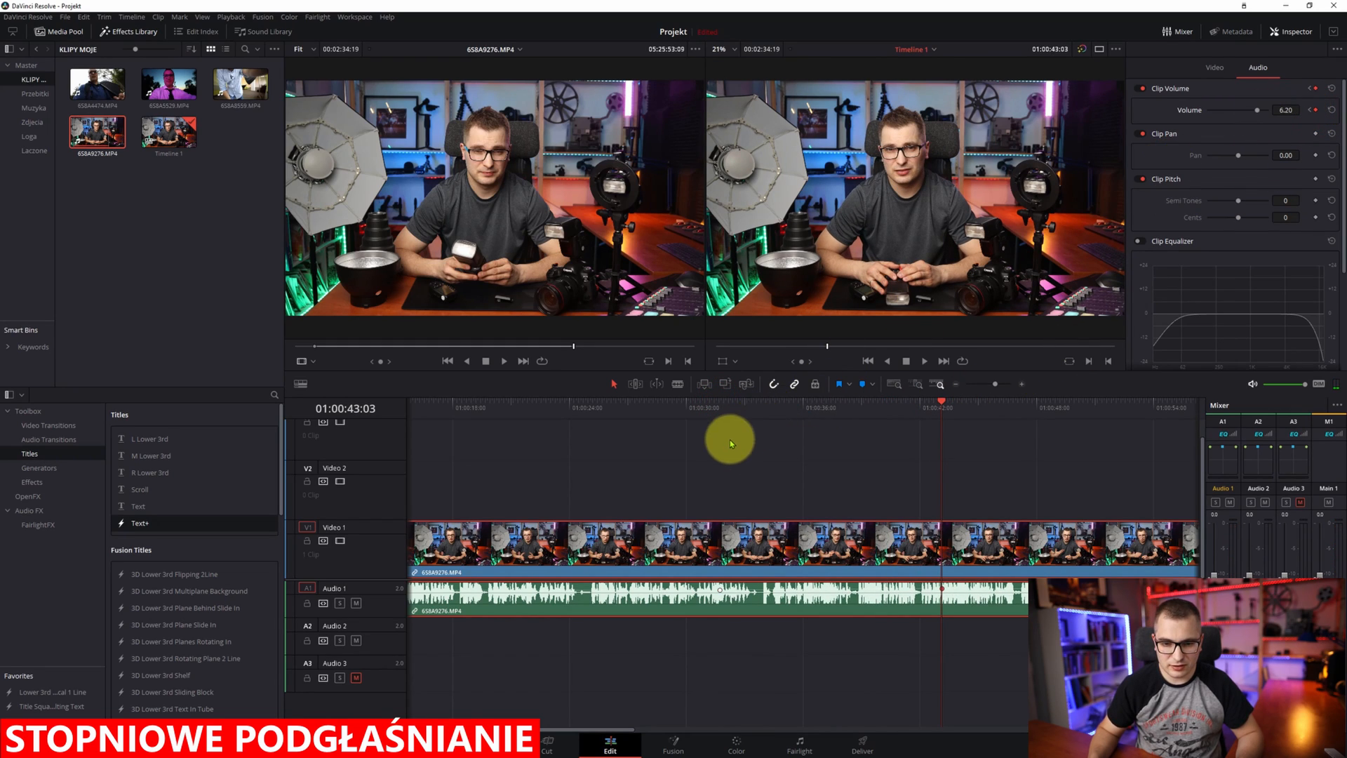
Step: Check the volume at both keyframes, and play the gradually rising audio from the first keyframe
click(721, 403)
click(933, 402)
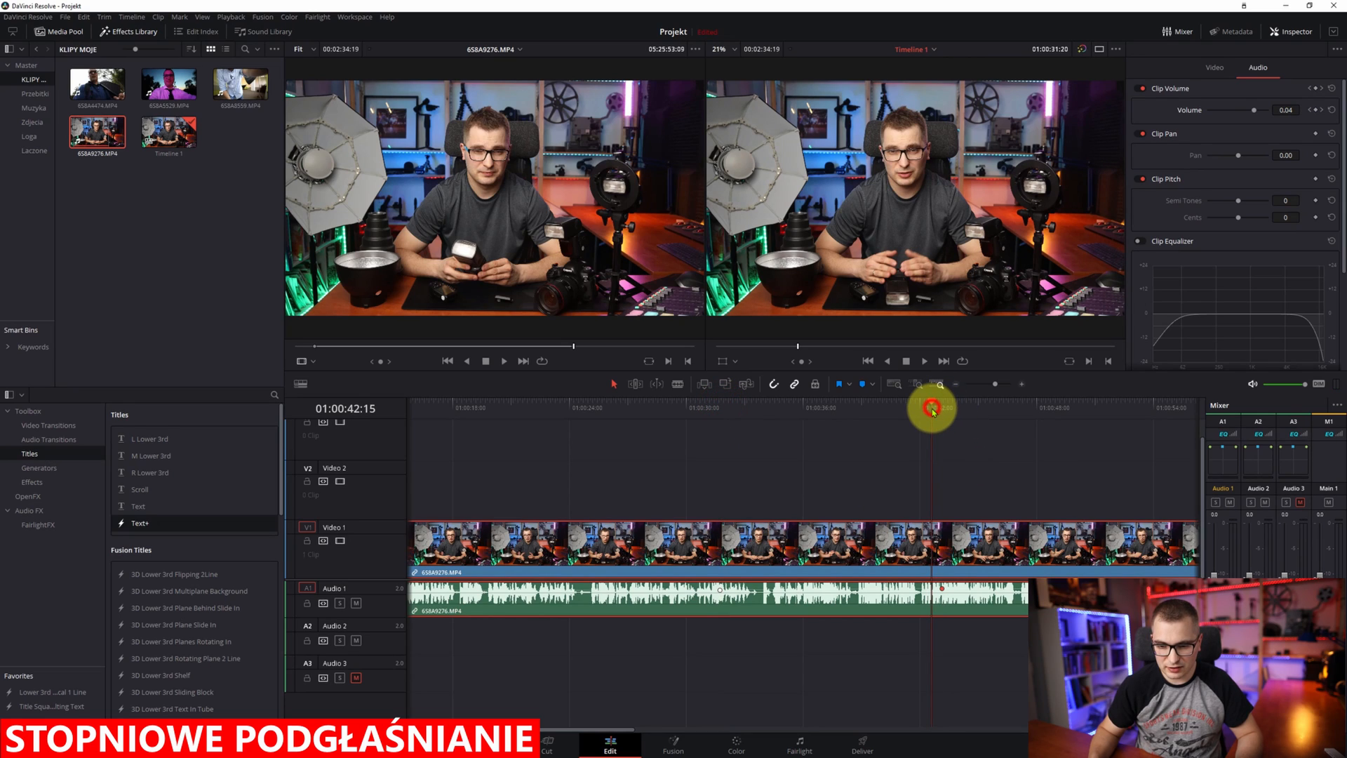
click(723, 402)
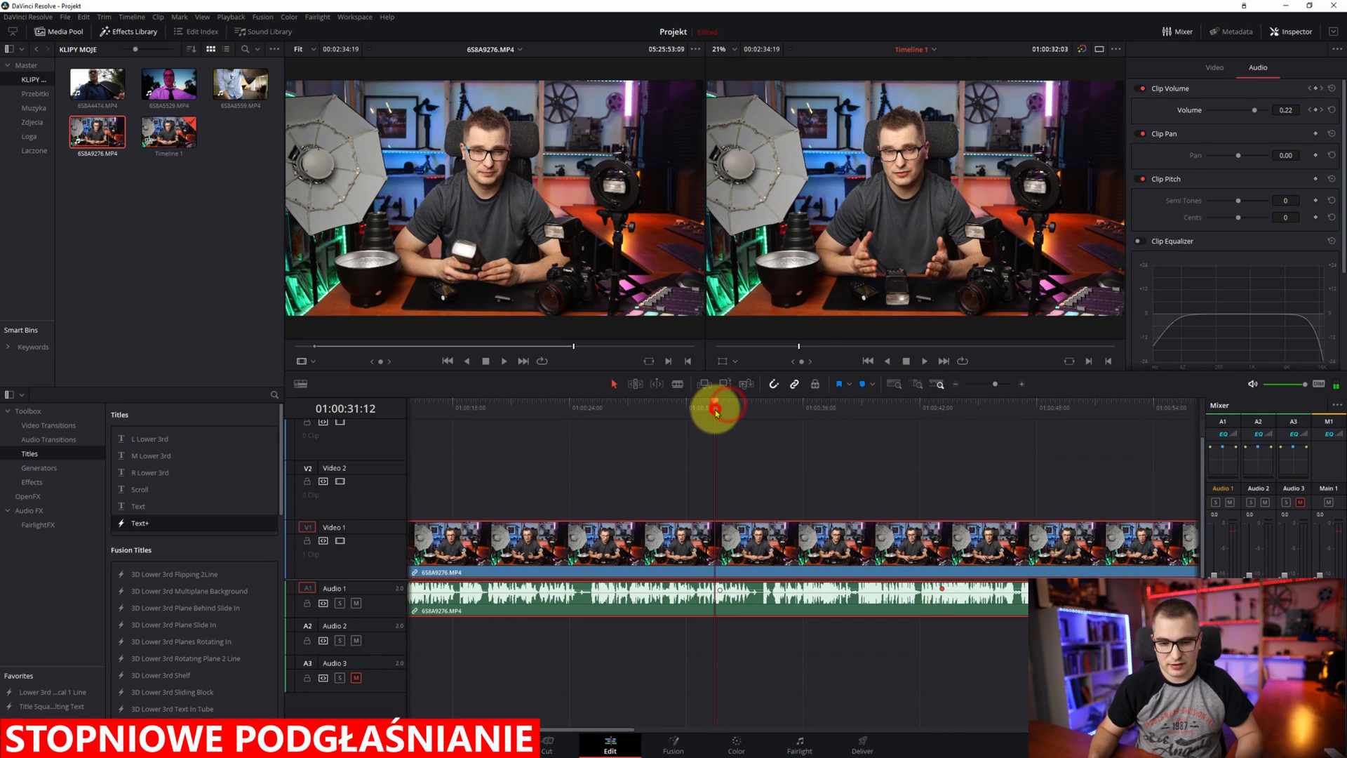
key(space)
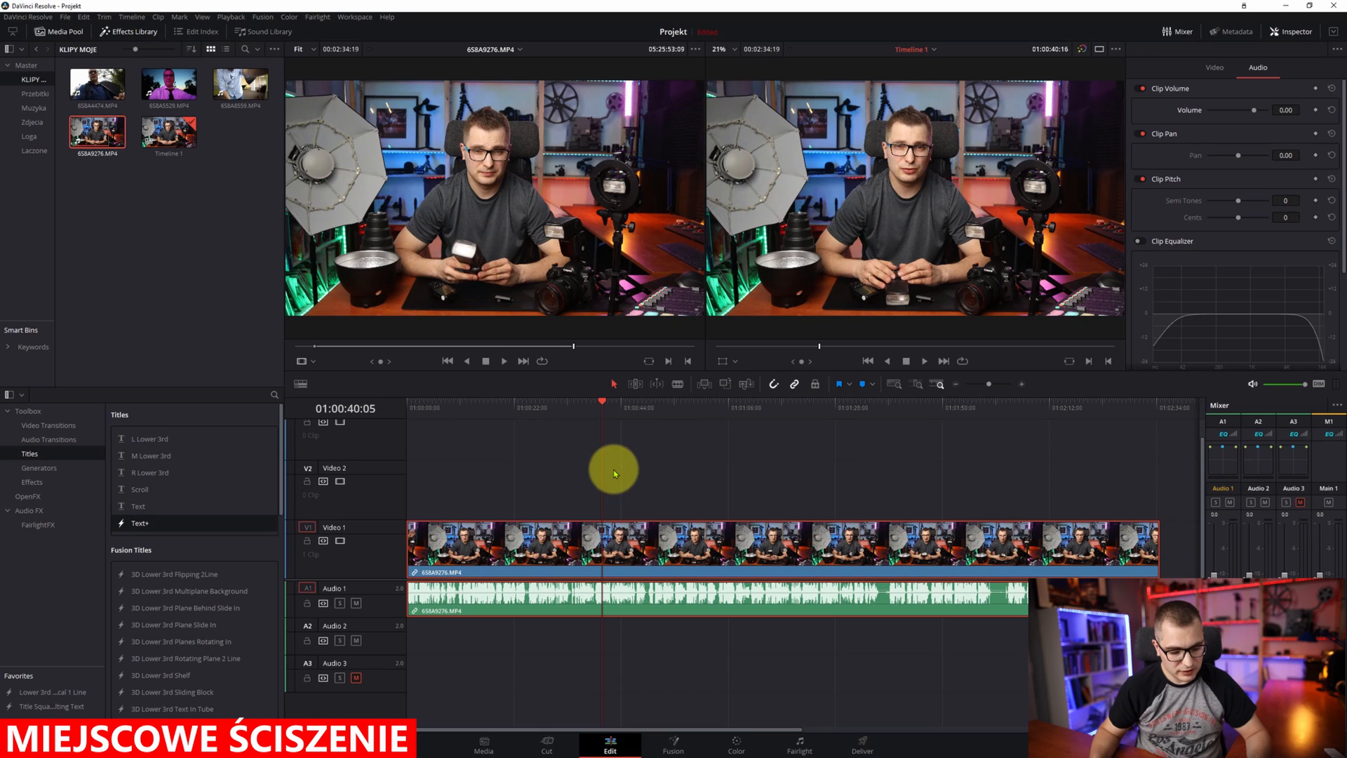
Step: Add volume keyframes on the Audio 1 waveform from 01:00:40:05 onward, and lower the section between the inner ones to about -15.7 dB
alt+click(600, 589)
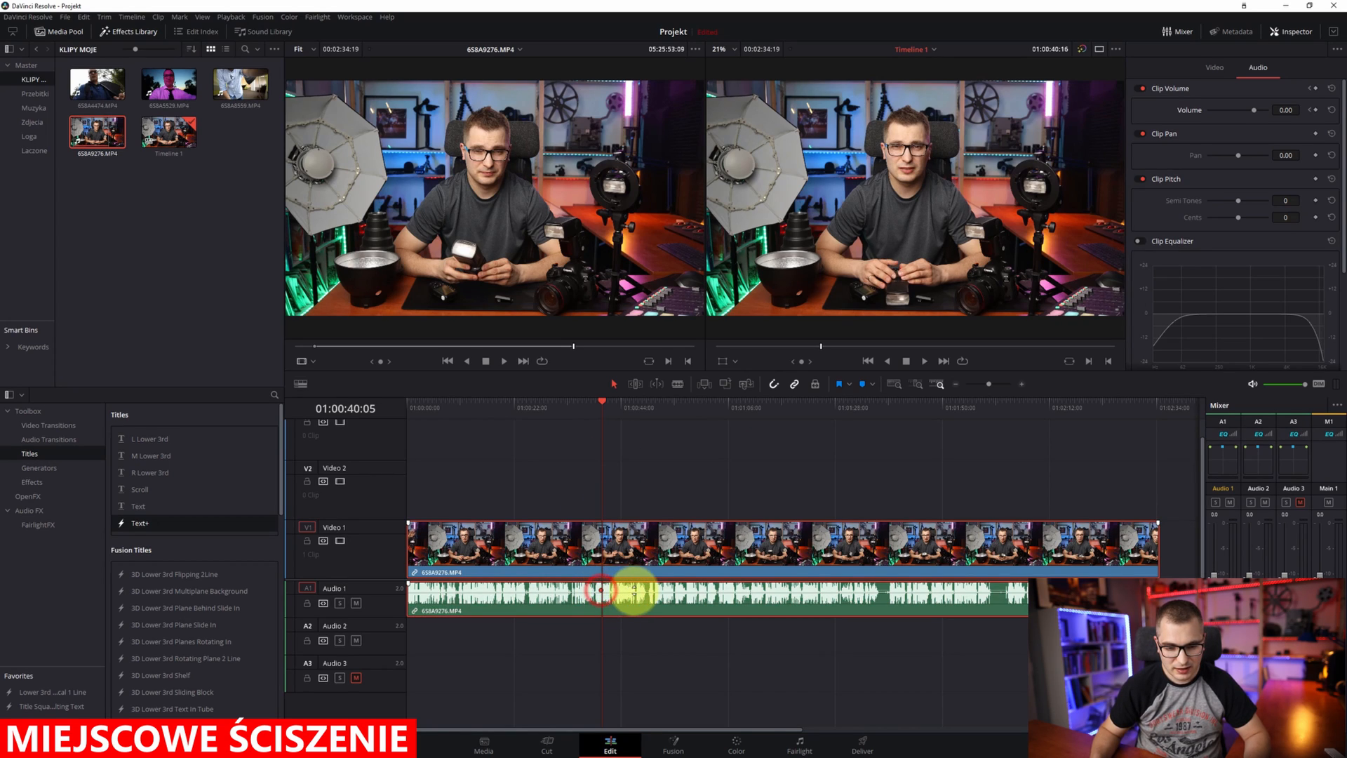
alt+click(624, 590)
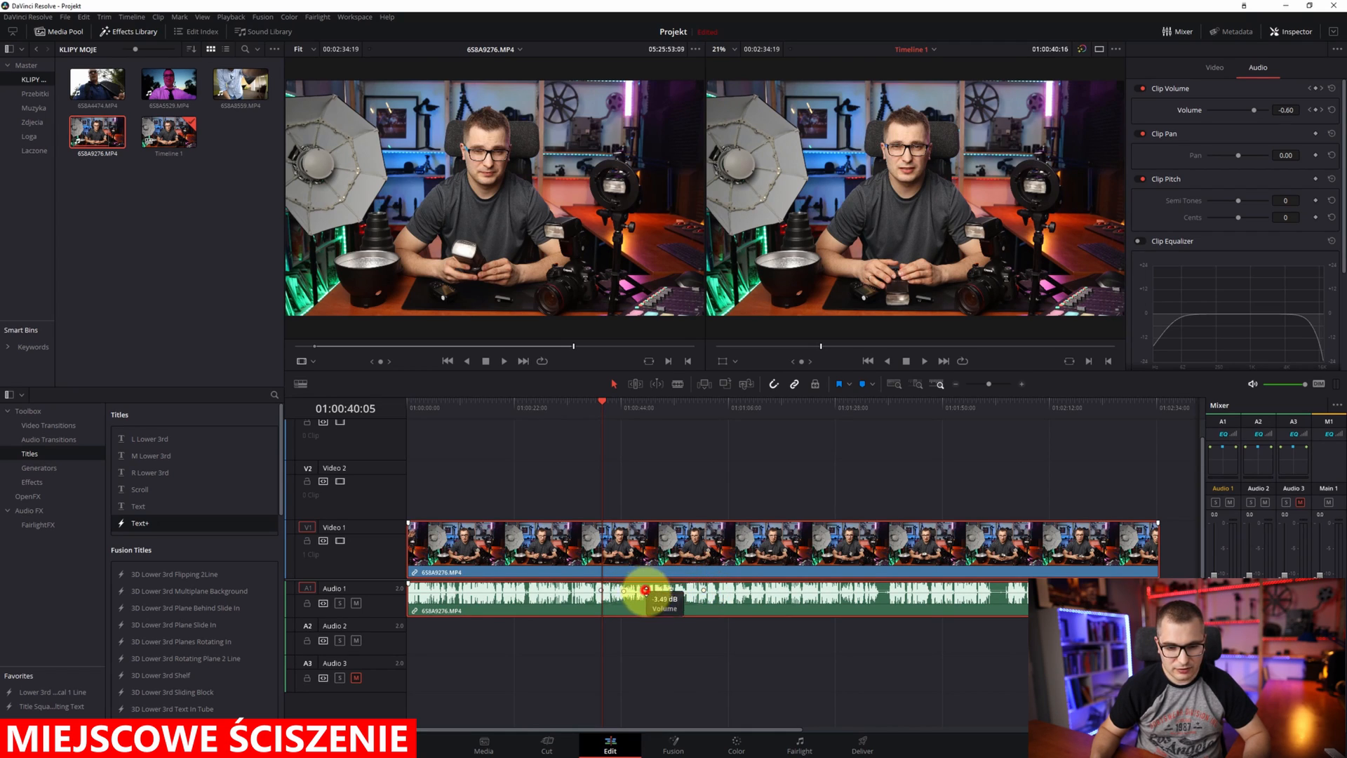
drag(648, 593, 647, 594)
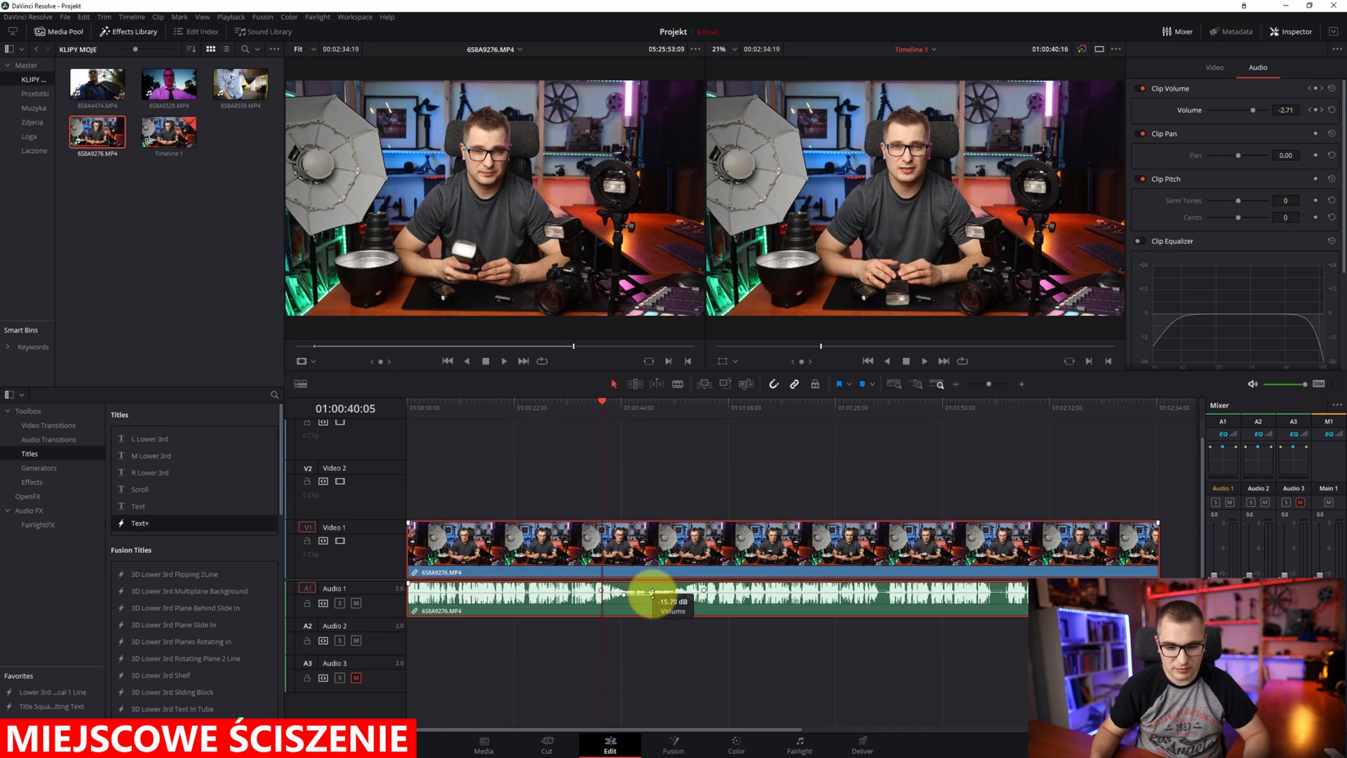
Step: Add a volume keyframe at 01:01:07:24, set its volume to 5.80 dB, and play the audio from there
drag(594, 401, 706, 412)
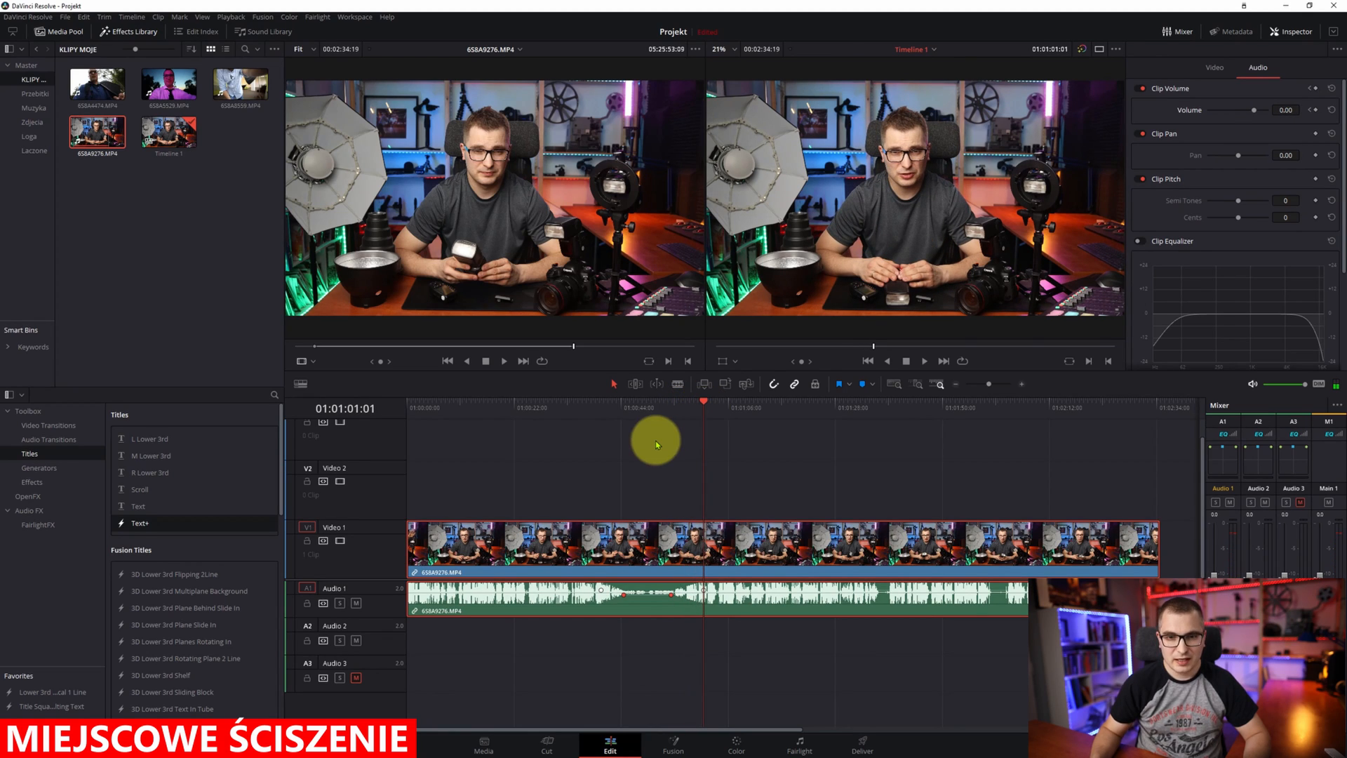
drag(707, 404, 736, 404)
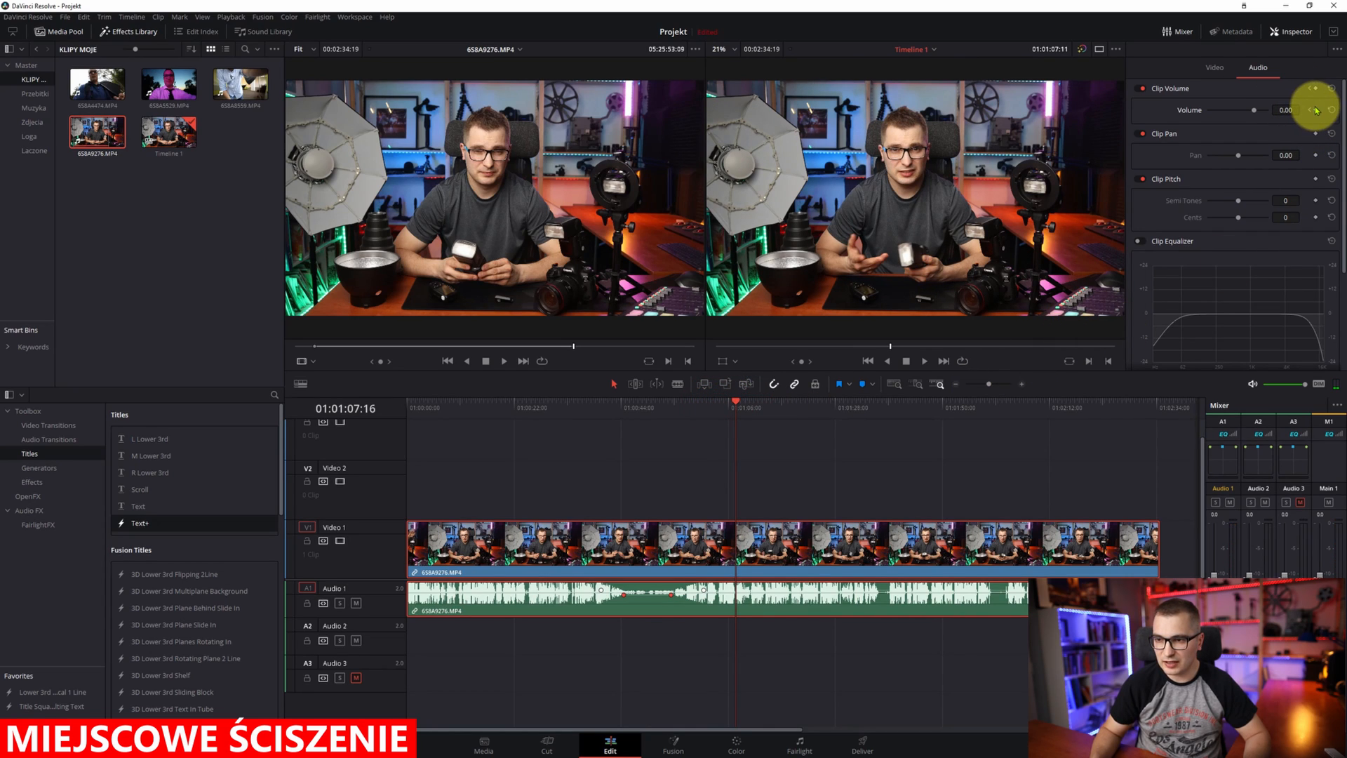
drag(735, 403, 739, 405)
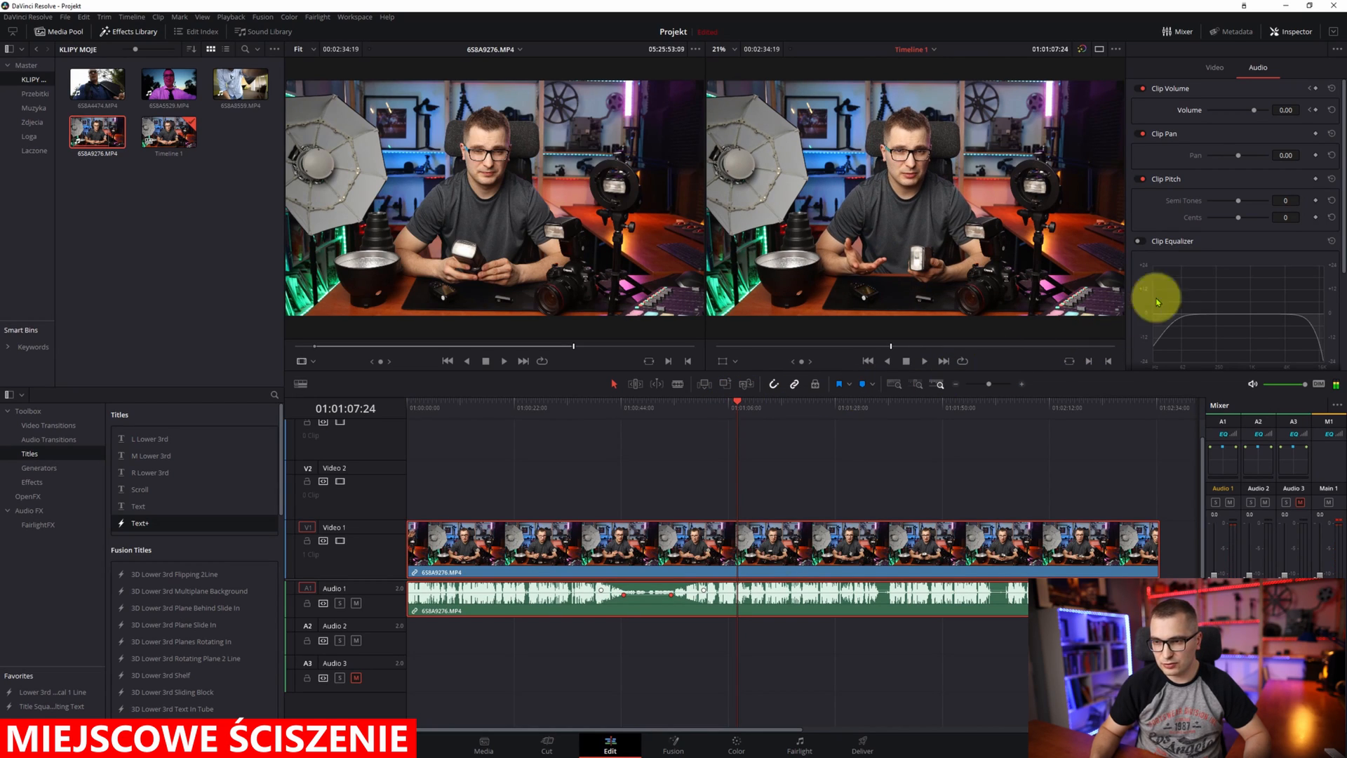
click(1315, 110)
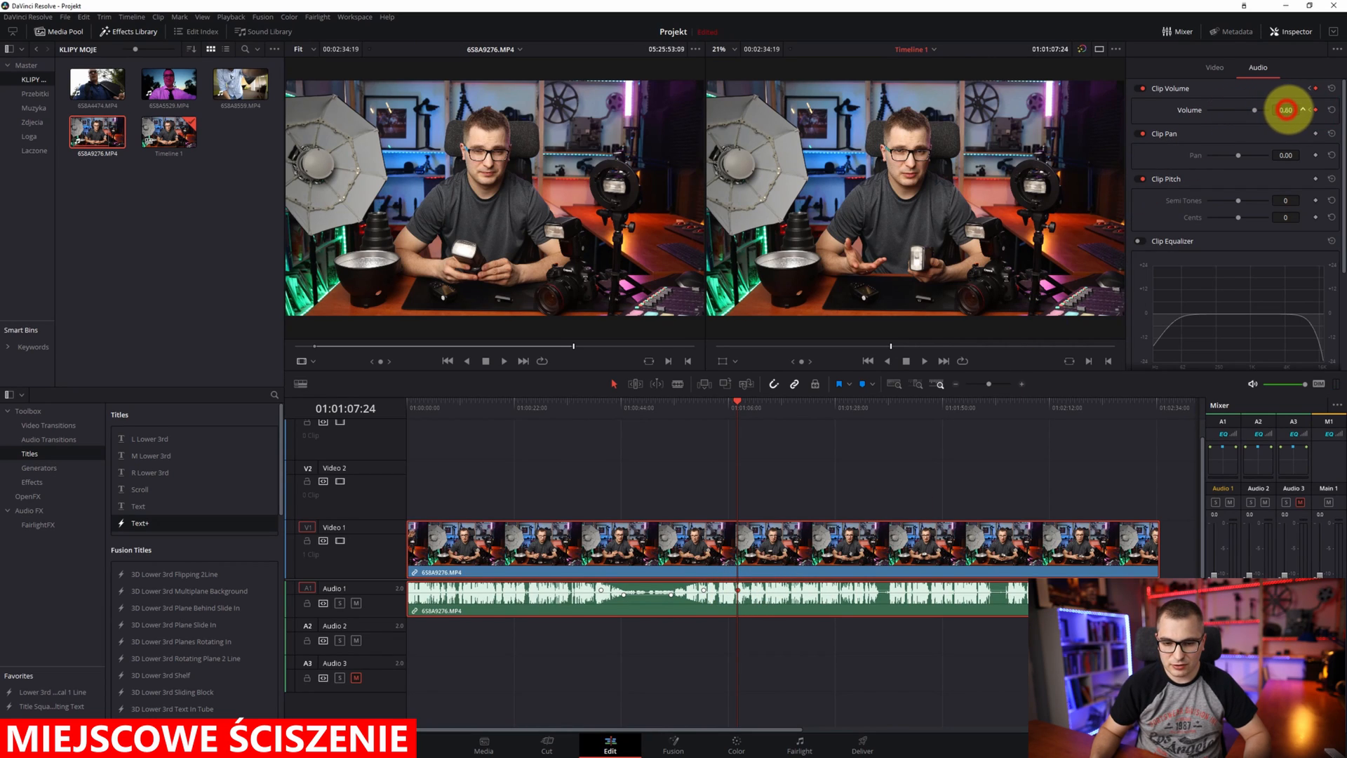
drag(1302, 110, 1304, 110)
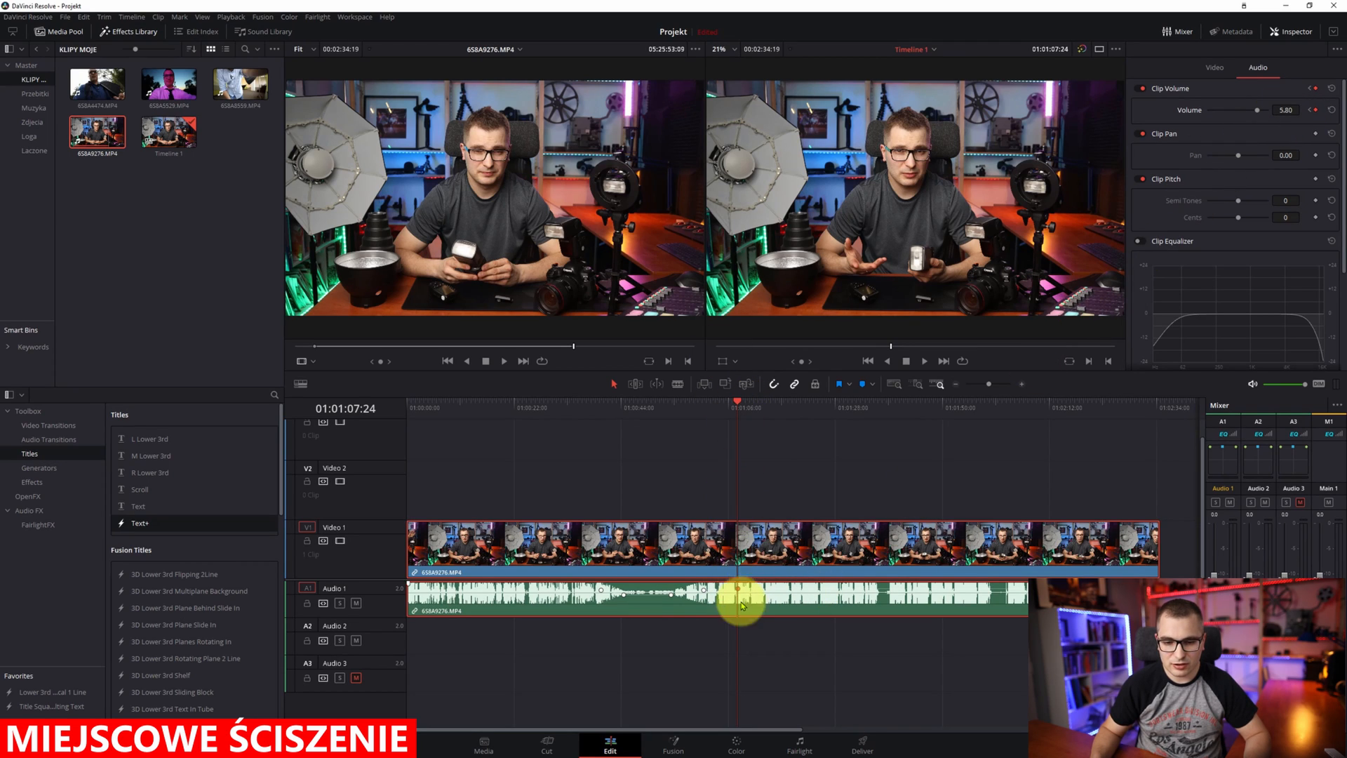
key(space)
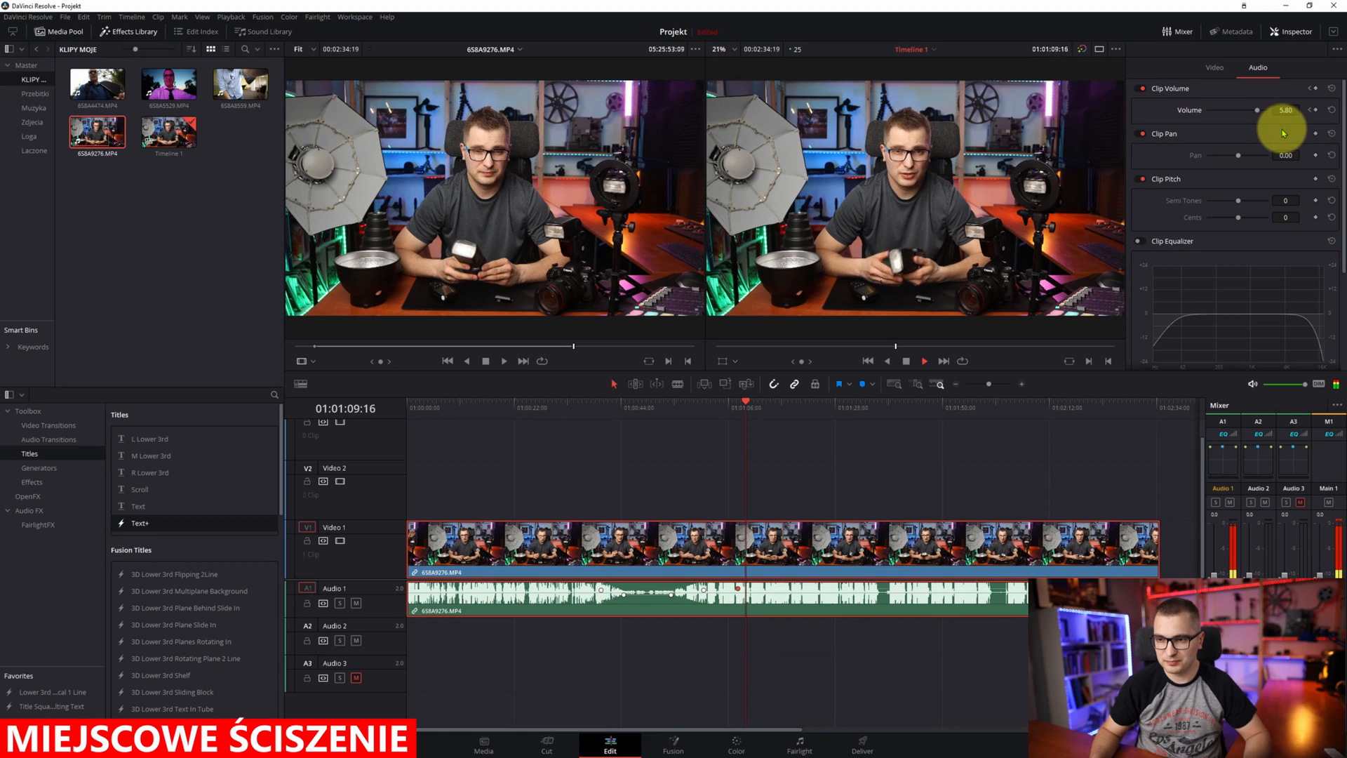
key(space)
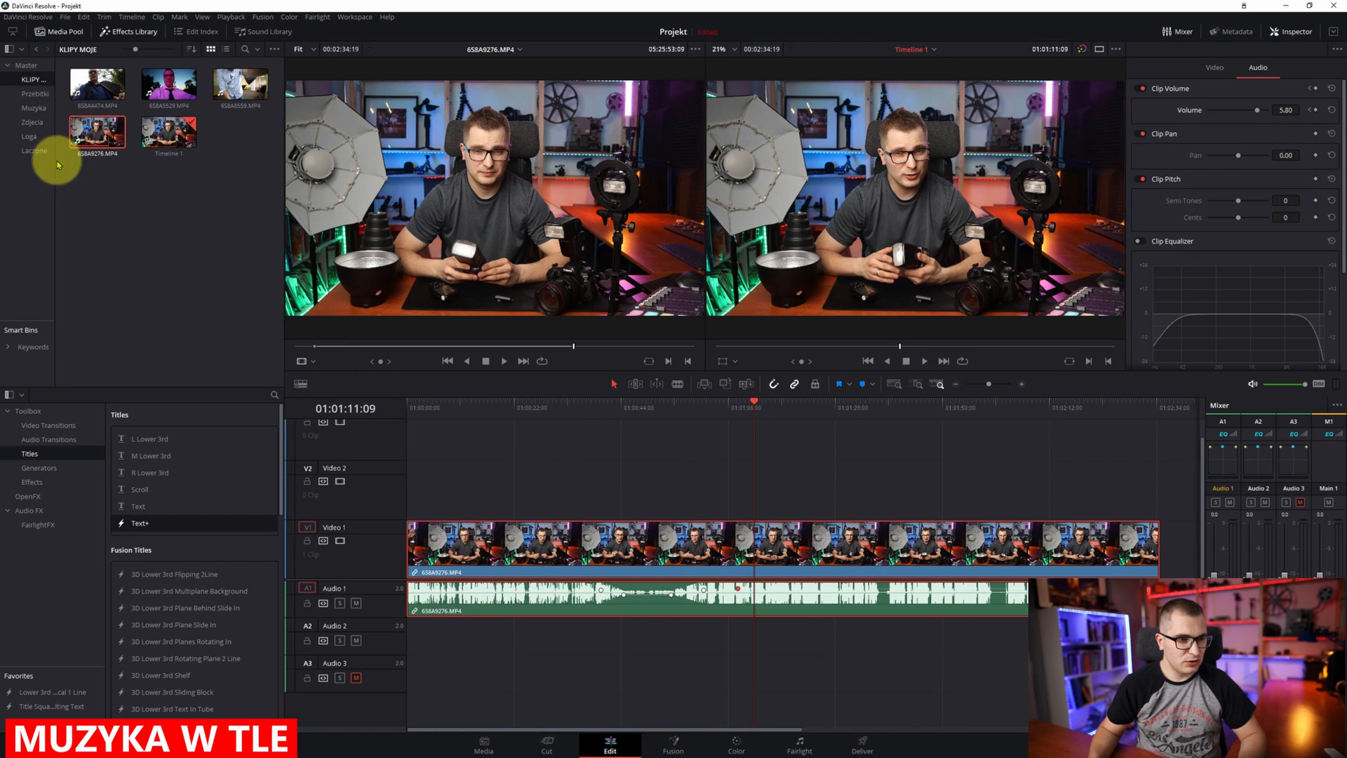
Step: Place the cant-stop-wont-stop music from the Muzyka bin on Audio 2, and lower its volume to -17.44 dB
click(37, 110)
drag(99, 91, 456, 632)
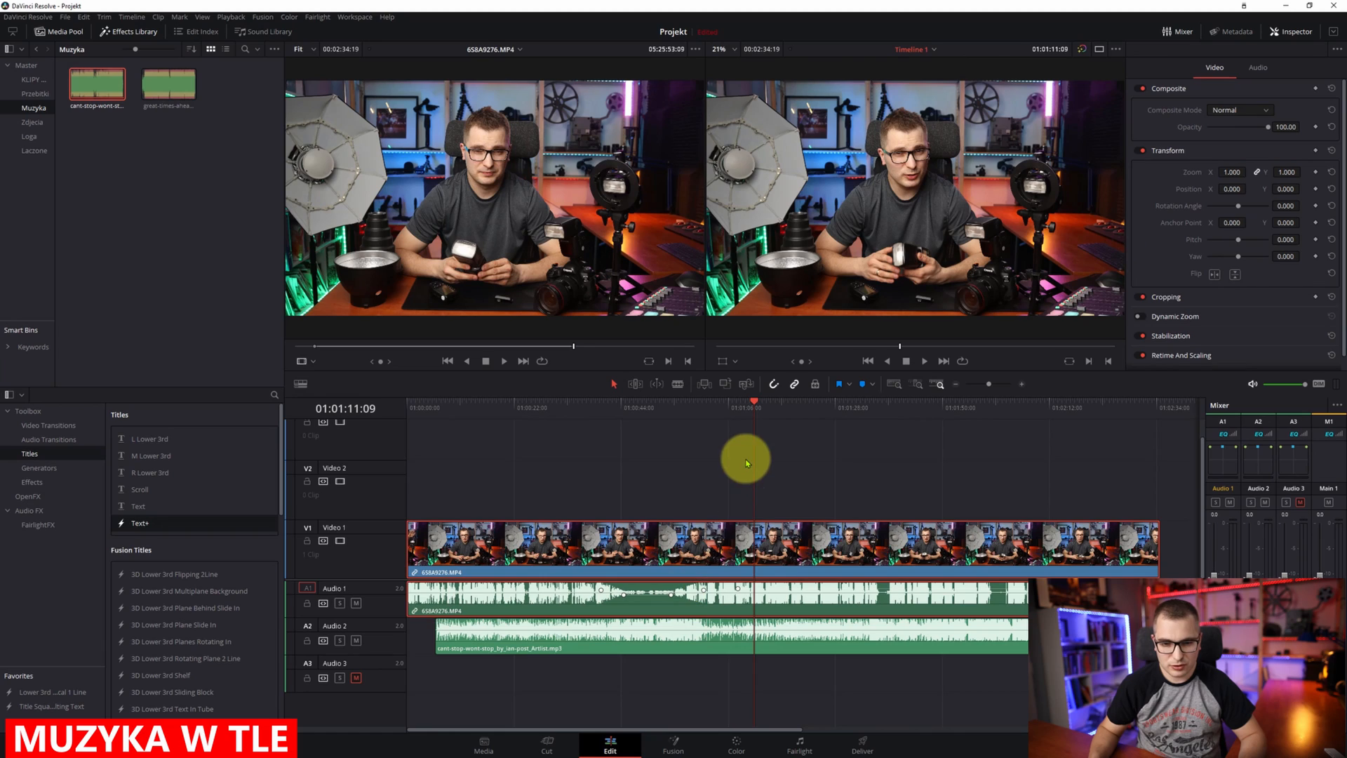
click(655, 405)
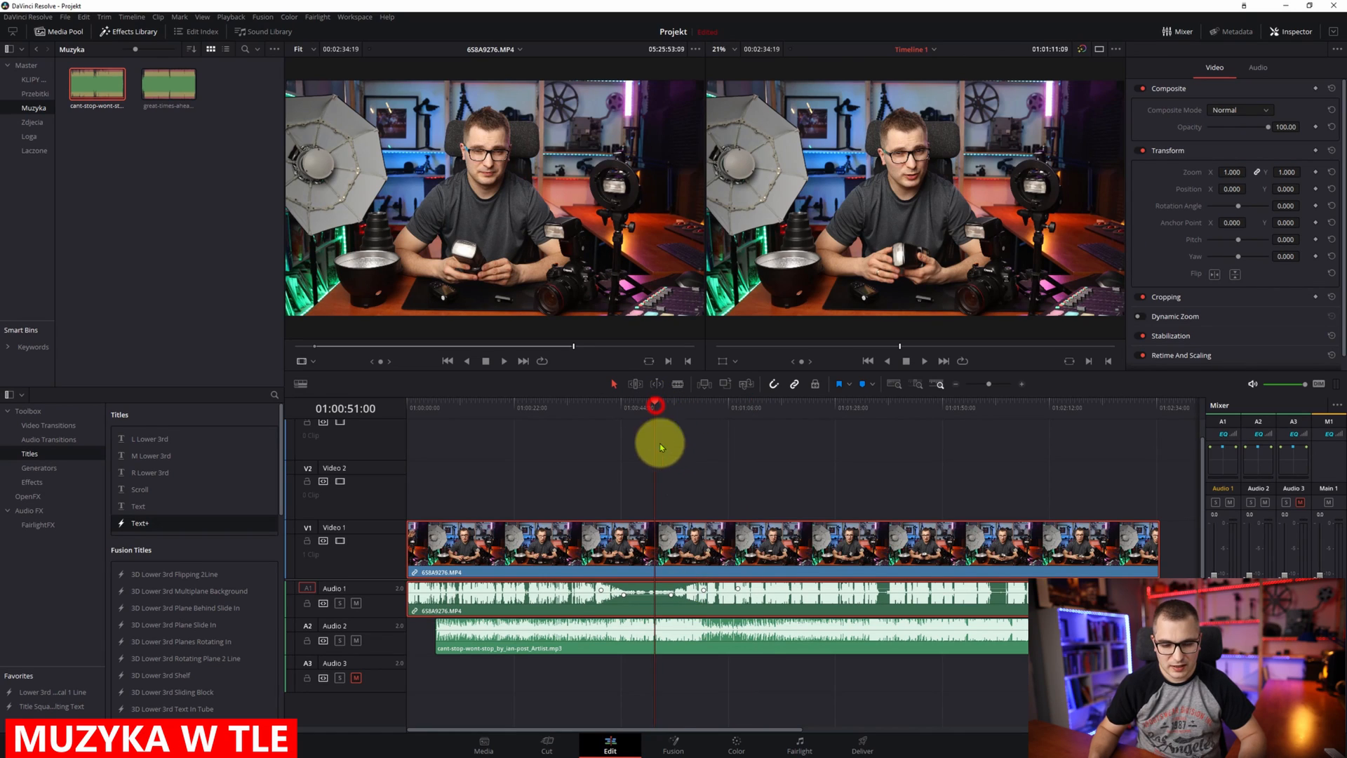
click(705, 642)
drag(725, 627, 730, 635)
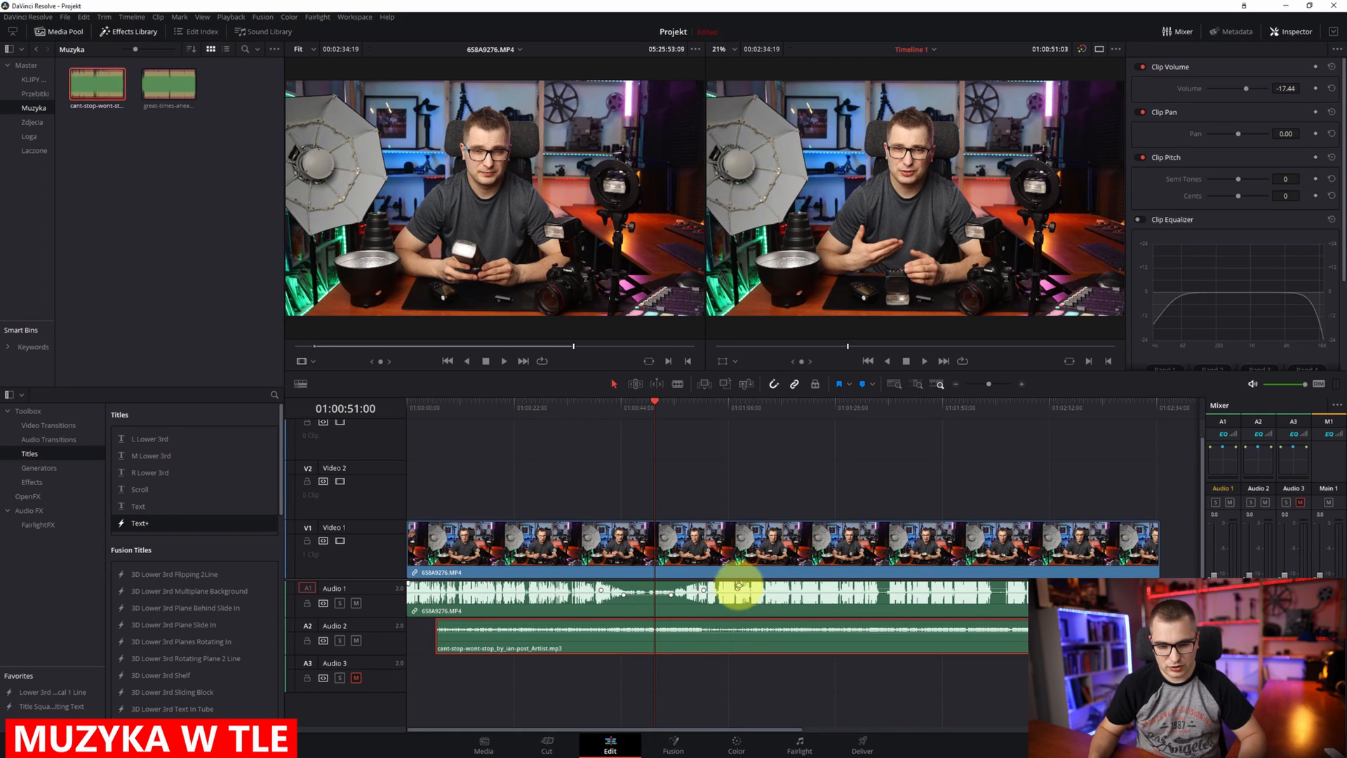
key(space)
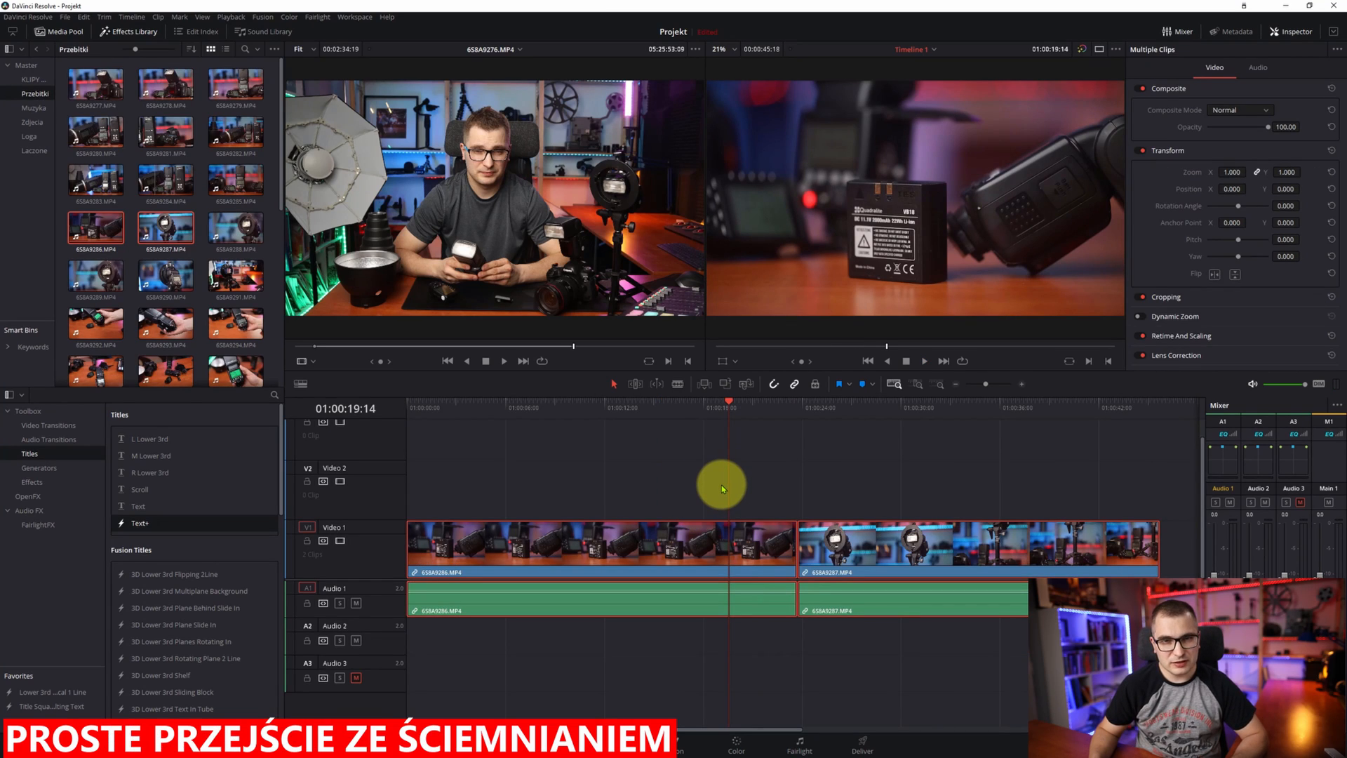
Step: Fade out the video at the end of 658A9286.MP4 and fade in the start of 658A9287.MP4, and play across the cut
mouse_move(749, 541)
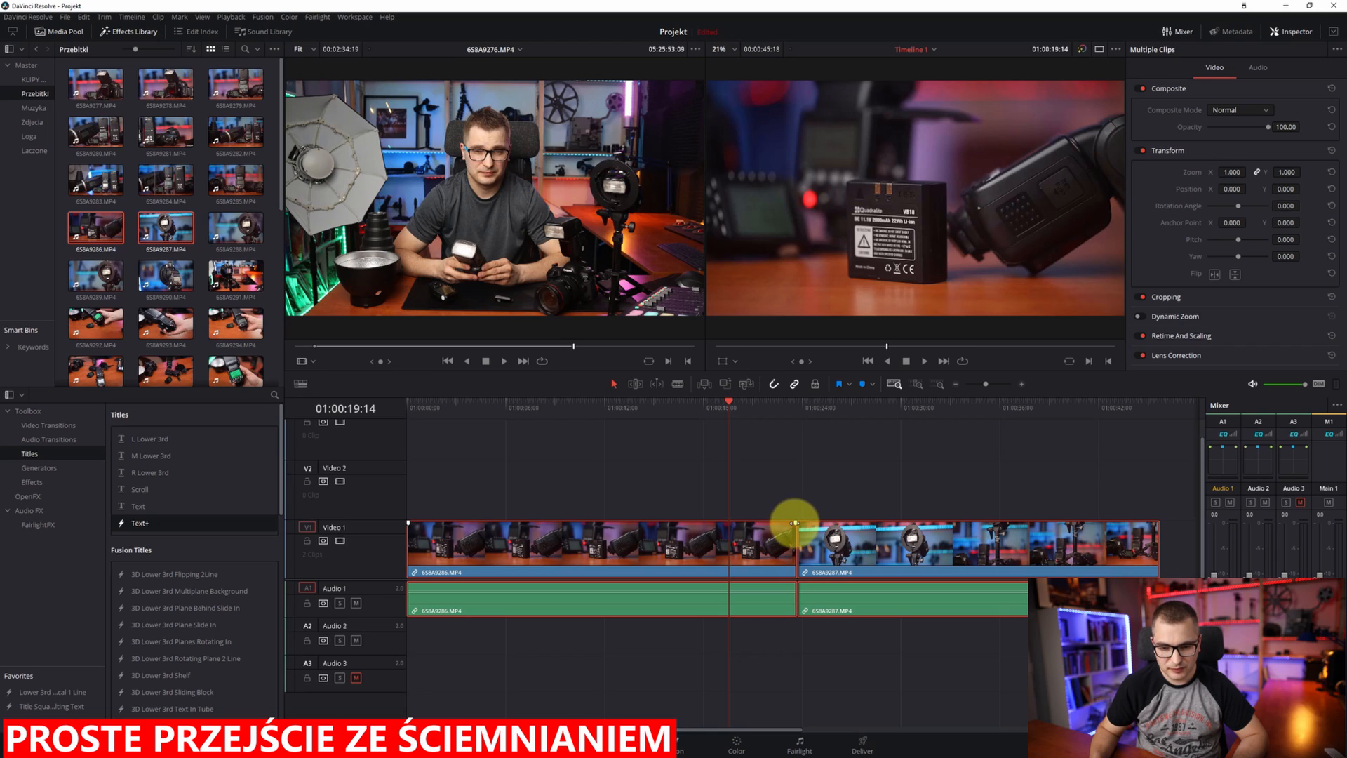
click(795, 523)
drag(795, 523, 763, 522)
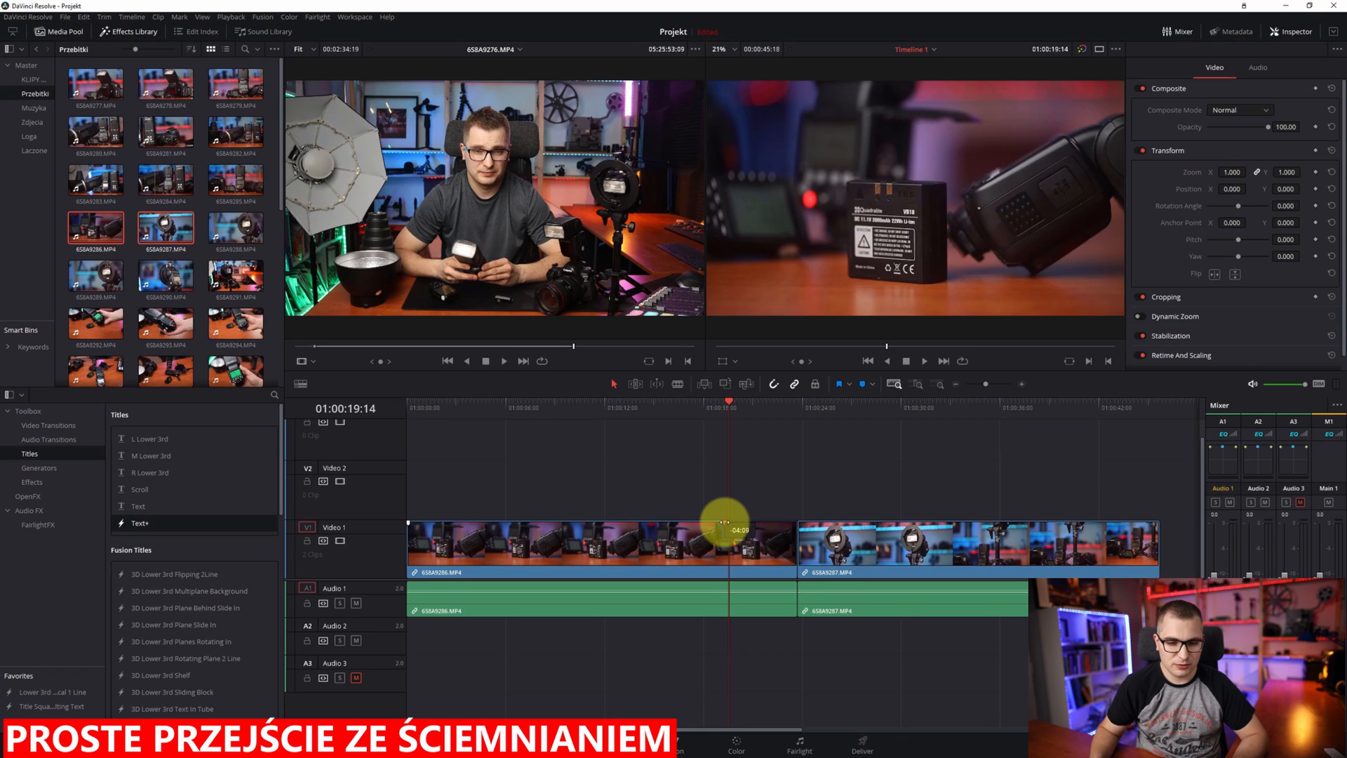
click(840, 550)
drag(798, 521, 845, 525)
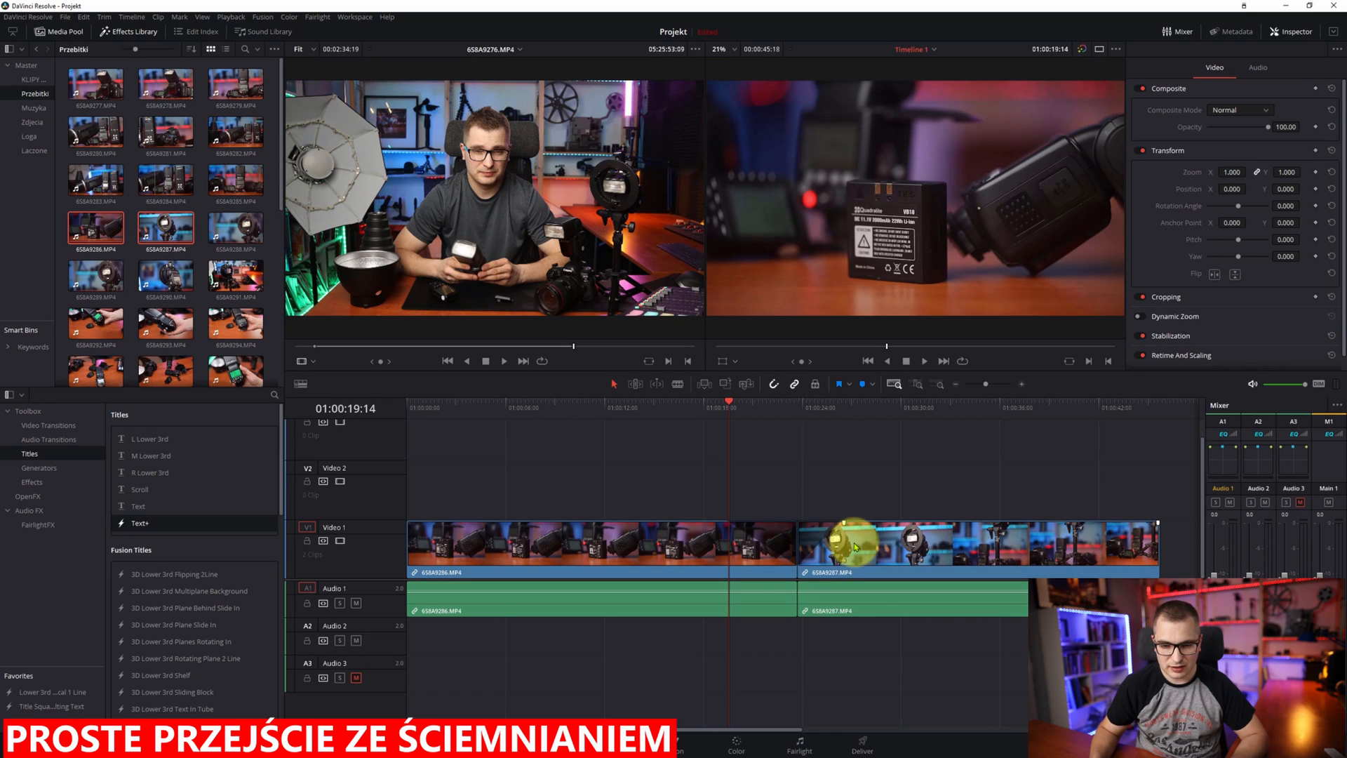
click(678, 402)
key(space)
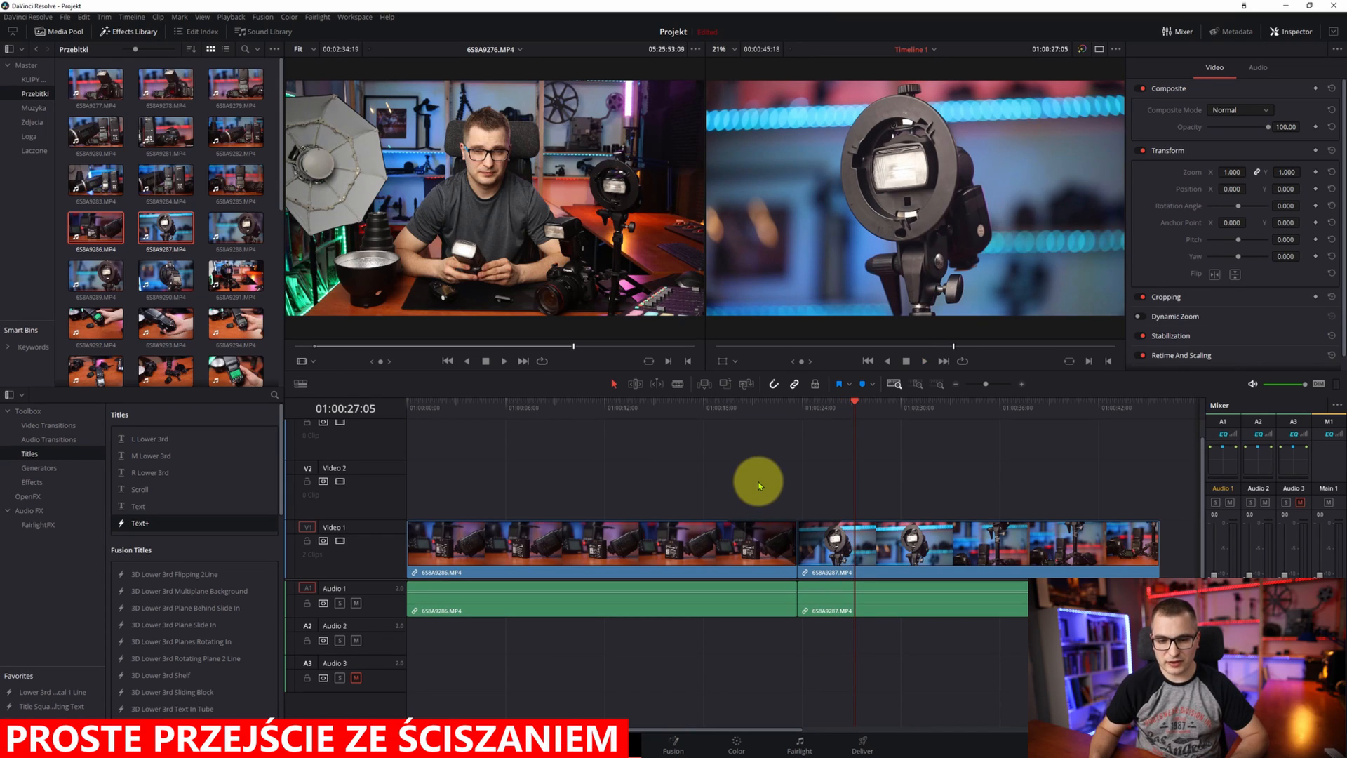
Step: Fade in the audio at the start of the 658A9287.MP4 clip on Audio 1
click(781, 595)
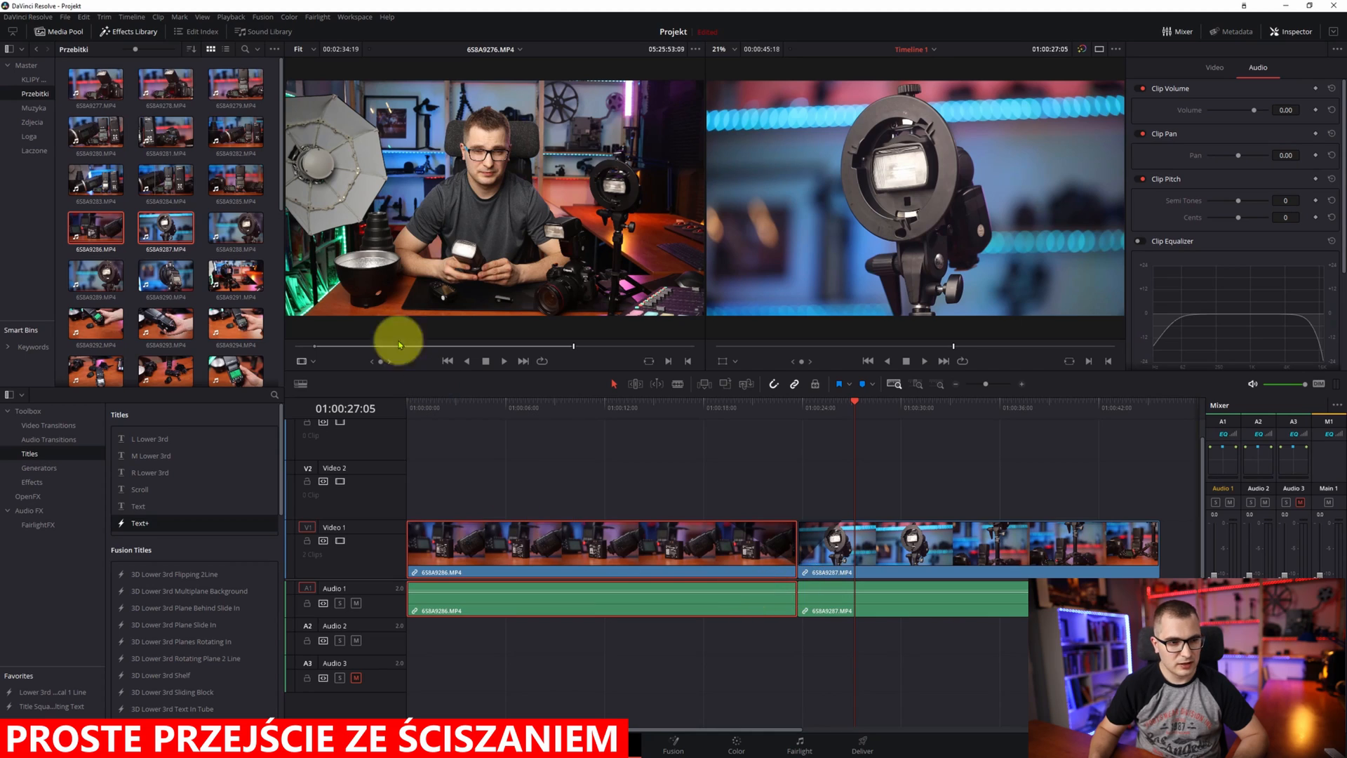
drag(797, 585, 828, 586)
click(830, 588)
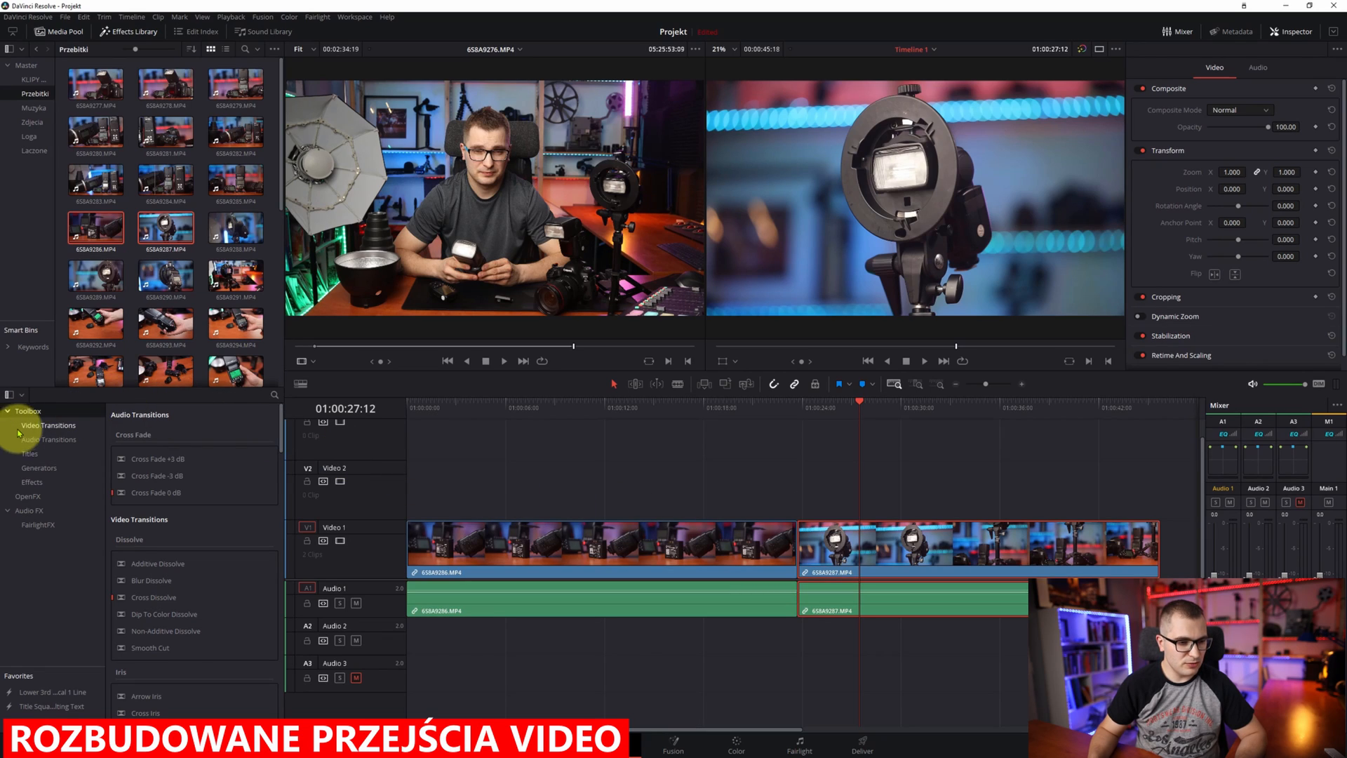
Step: List the video transitions in the effects toolbox
click(51, 427)
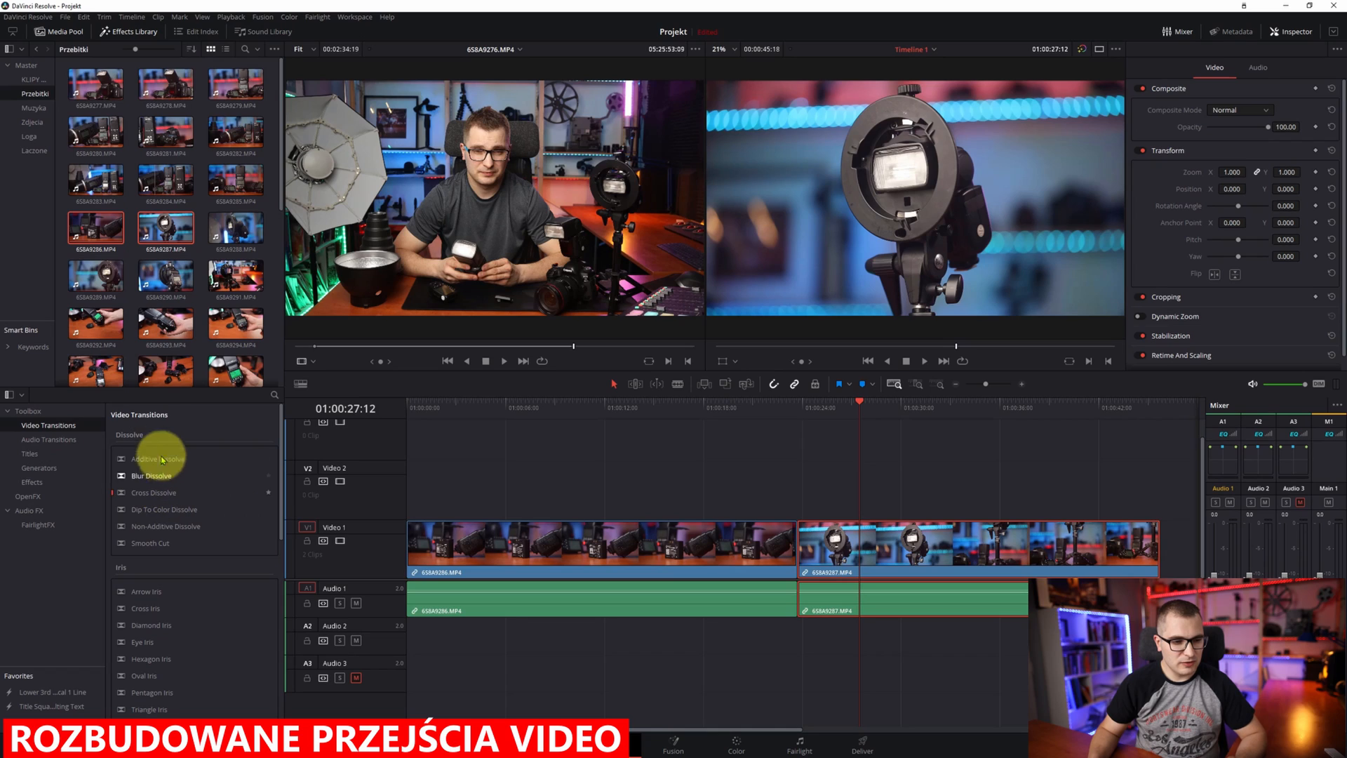
drag(162, 460, 843, 572)
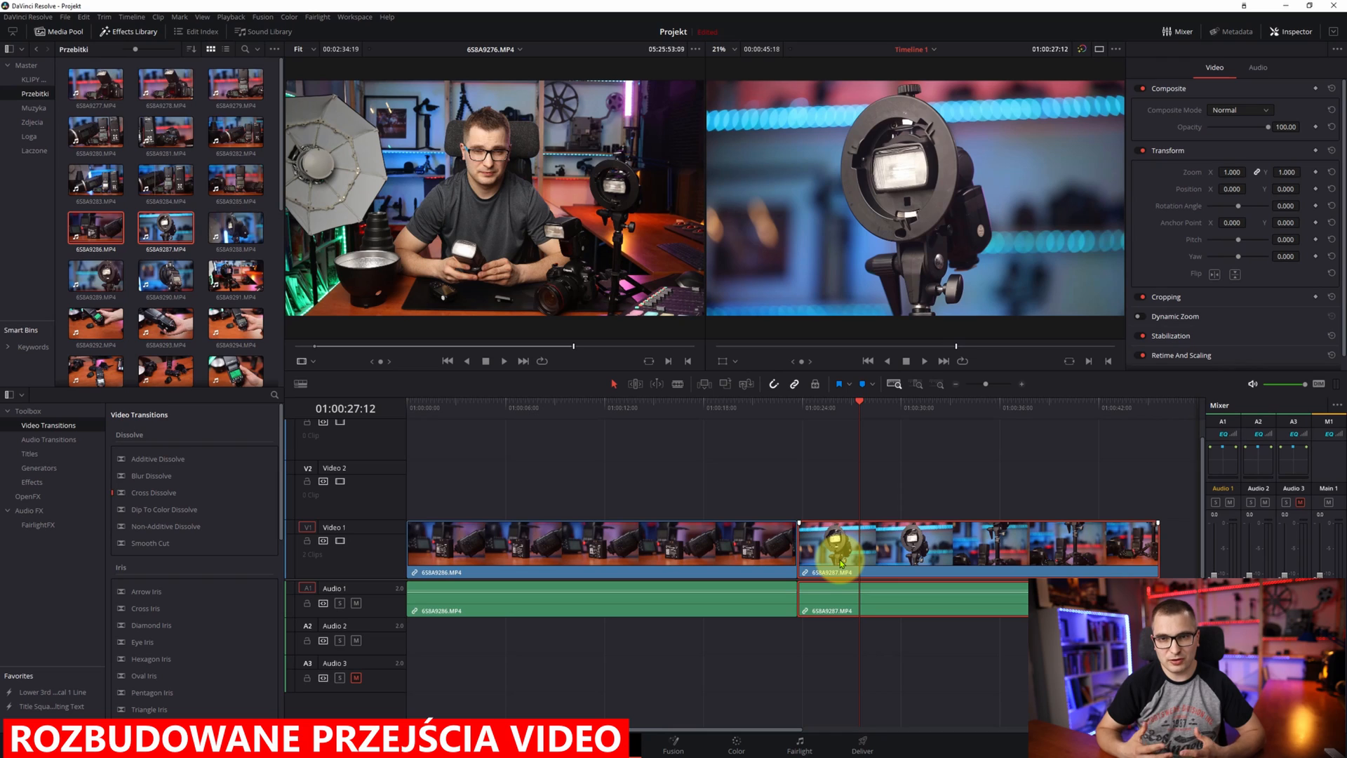
Step: Cut off the end of 658A9286.MP4 and the start of 658A9287.MP4 with the Blade tool, and close the gap between the clips
drag(841, 561, 754, 541)
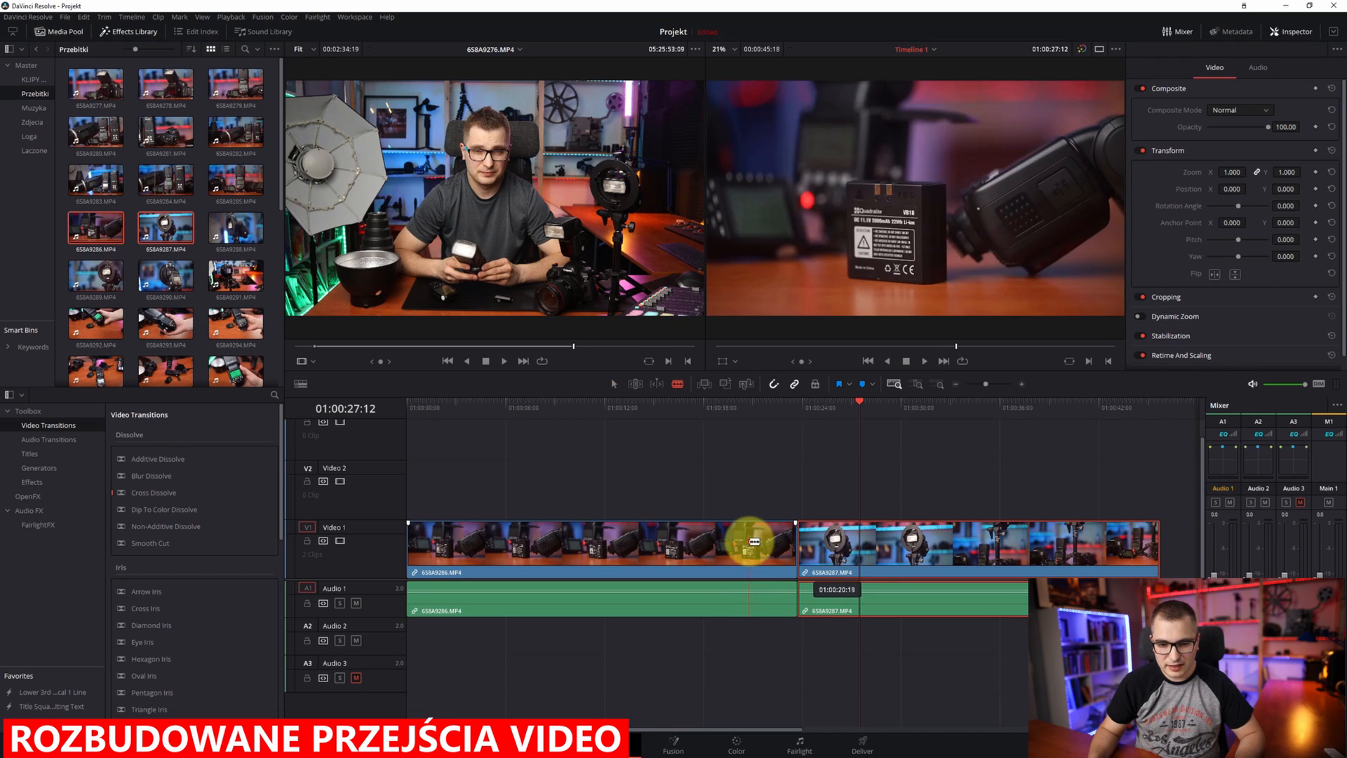
click(750, 541)
click(843, 543)
key(a)
click(831, 544)
key(BackSpace)
click(776, 544)
key(BackSpace)
drag(942, 543, 851, 547)
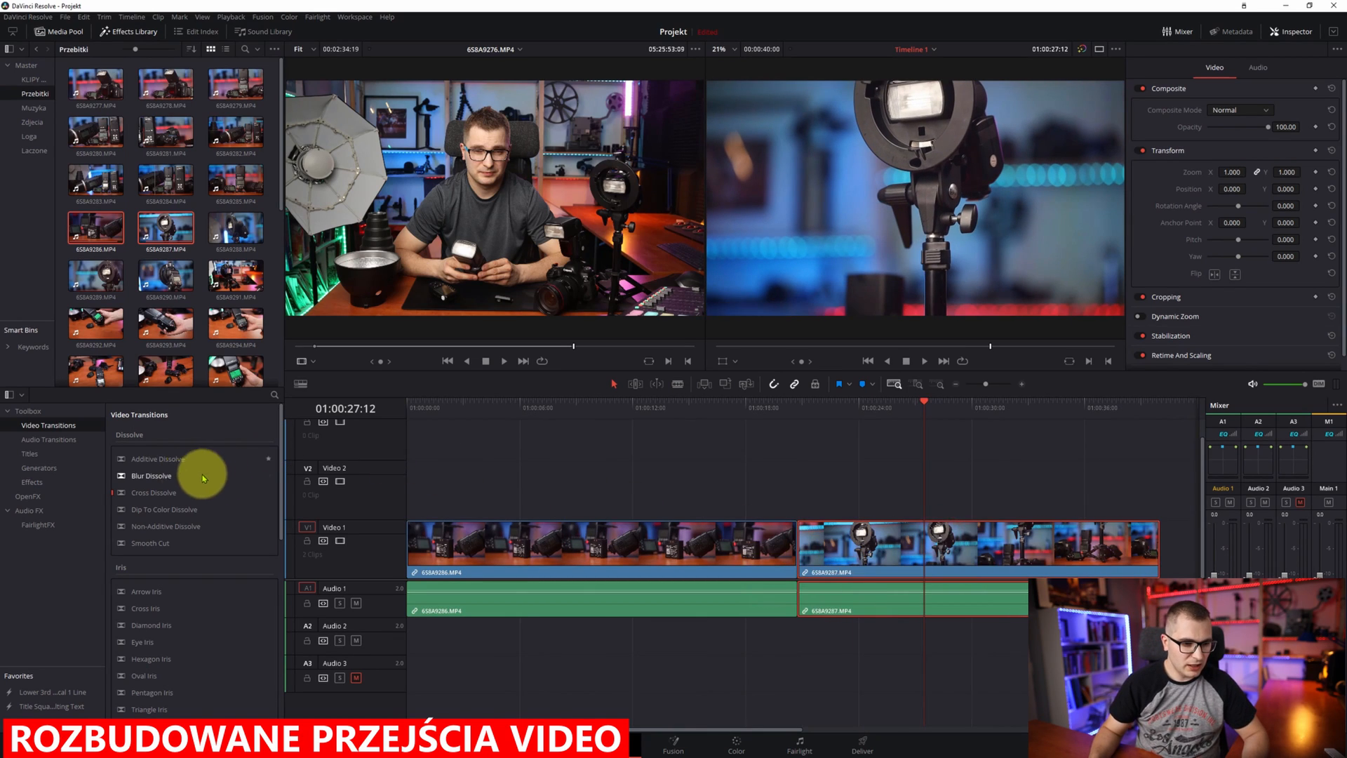
Step: Add a Cross Dissolve at the cut between 658A9286.MP4 and 658A9287.MP4, lengthen it to 1.7 seconds, and play across it
drag(143, 497, 793, 540)
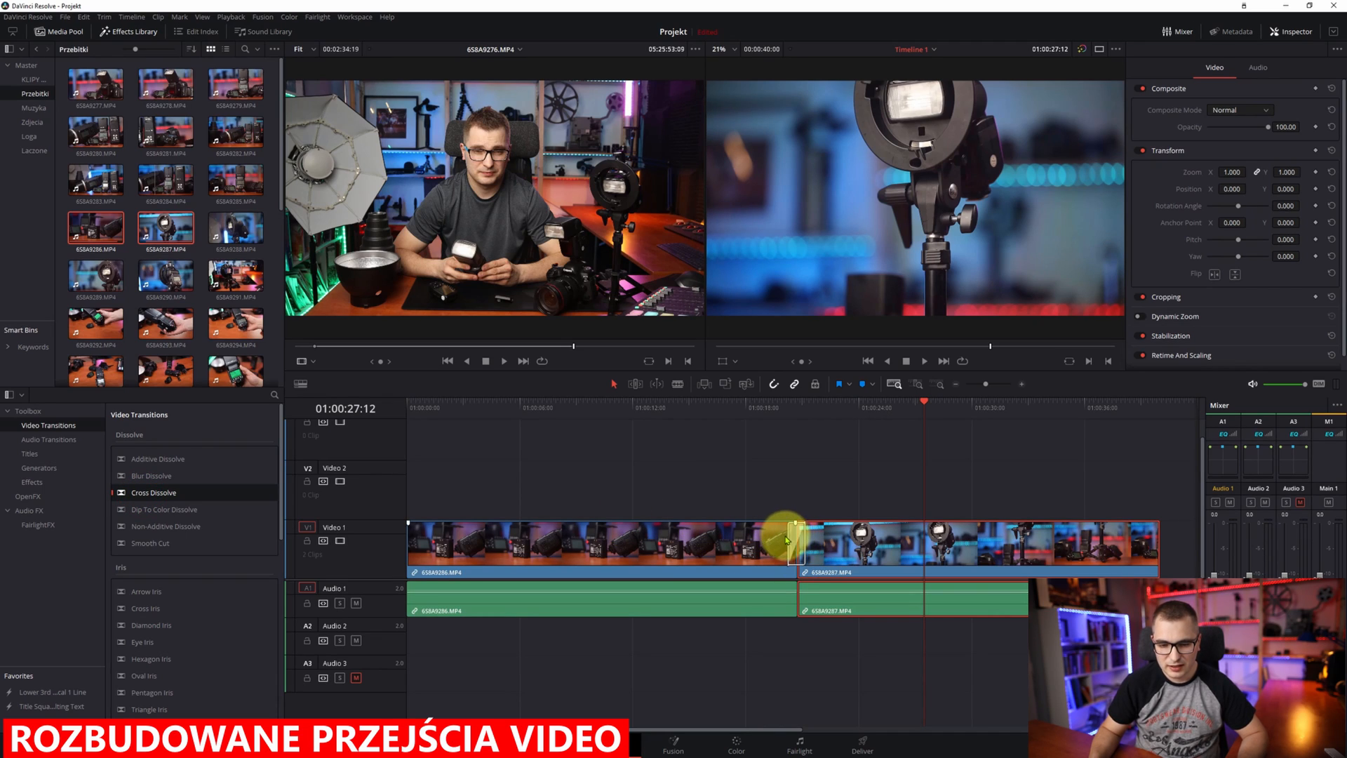
click(791, 405)
key(ctrl+equal)
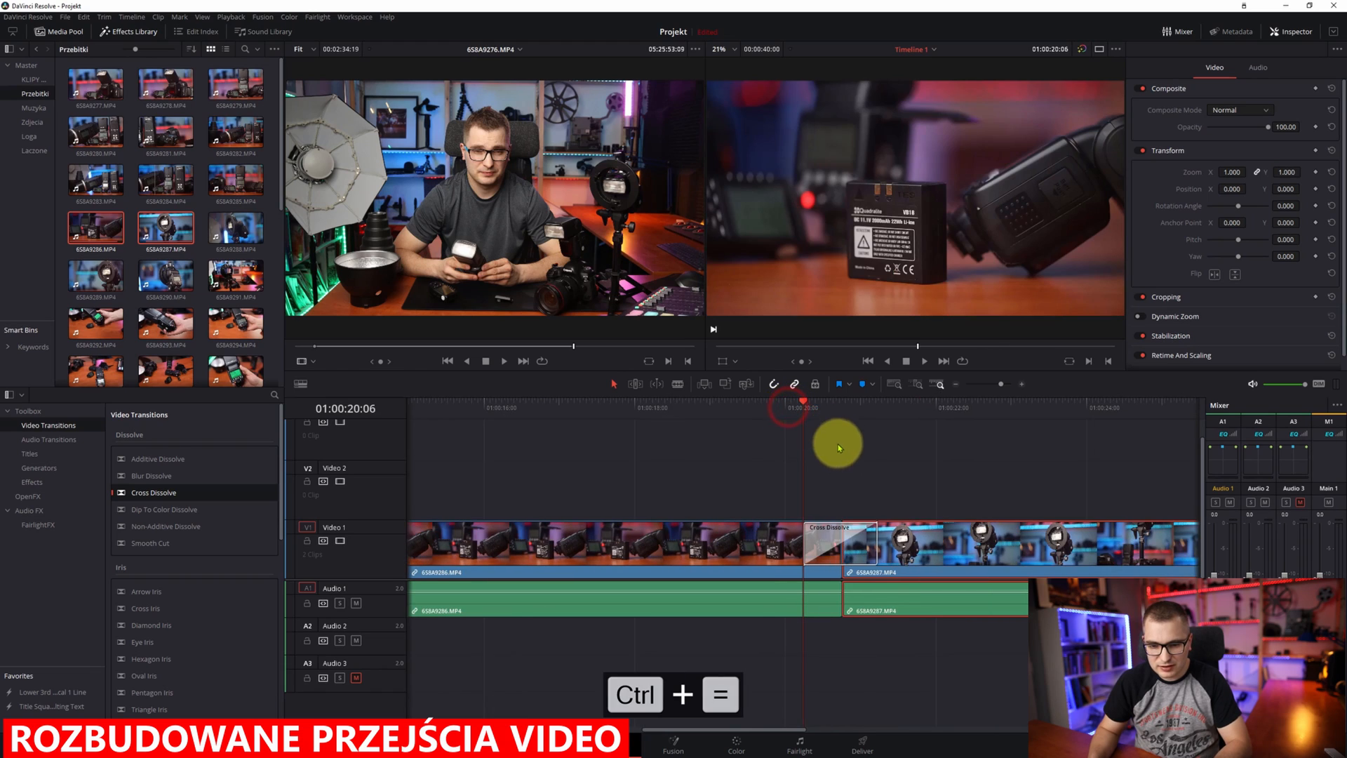
key(ctrl+equal)
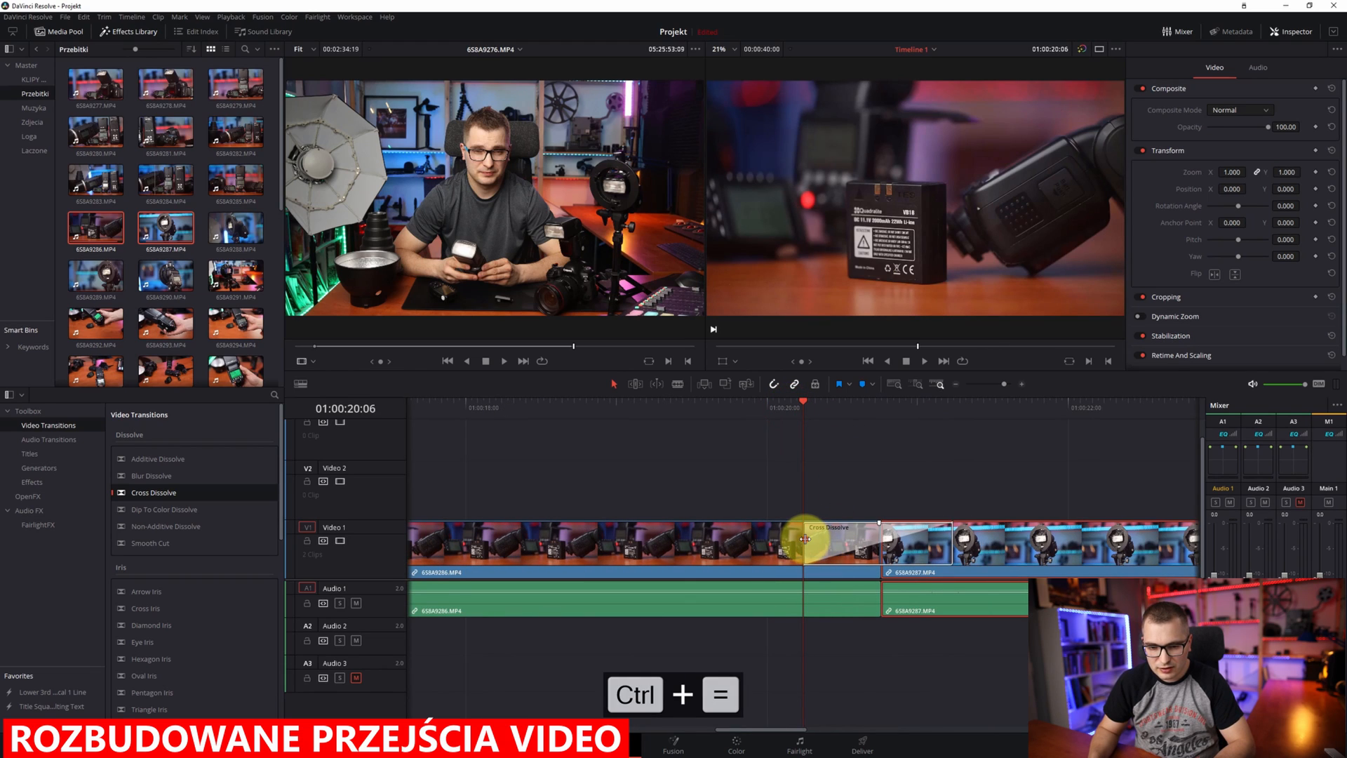
drag(804, 538, 756, 539)
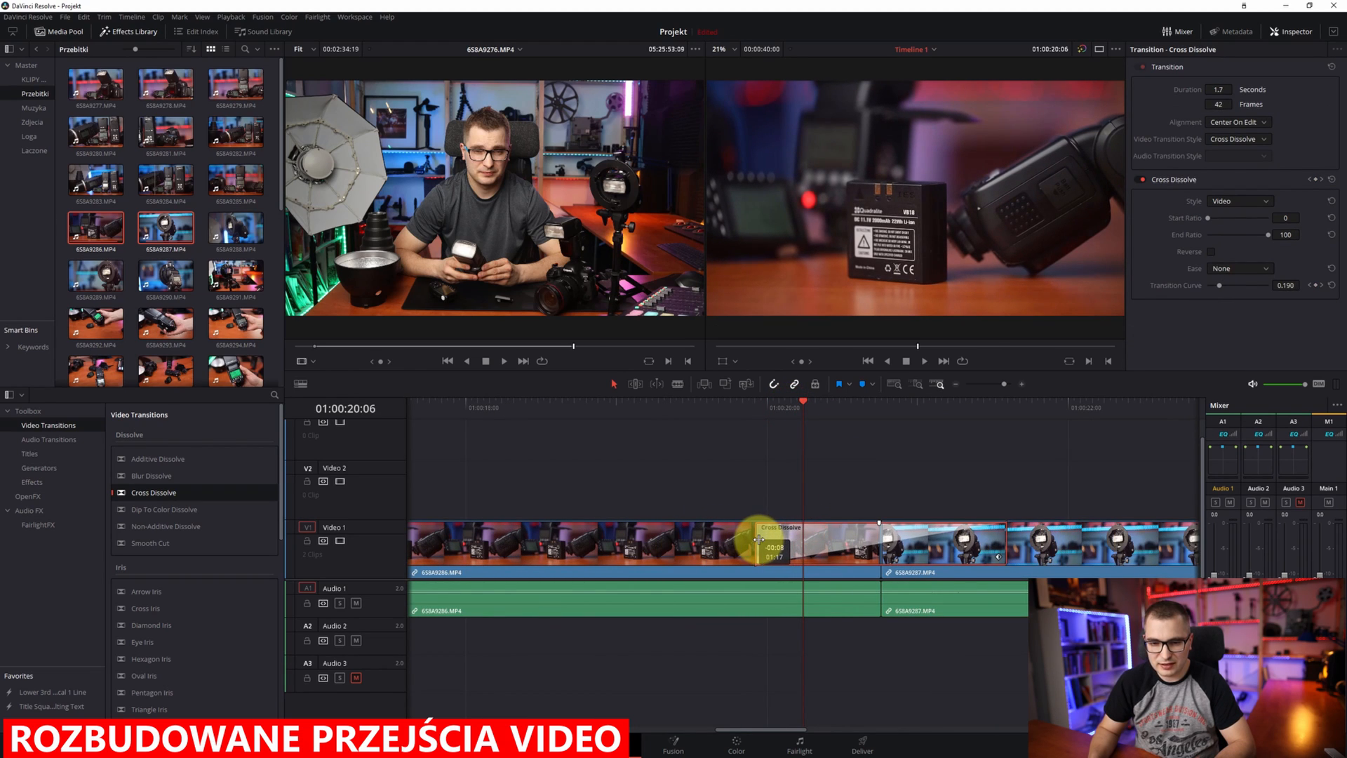
click(763, 407)
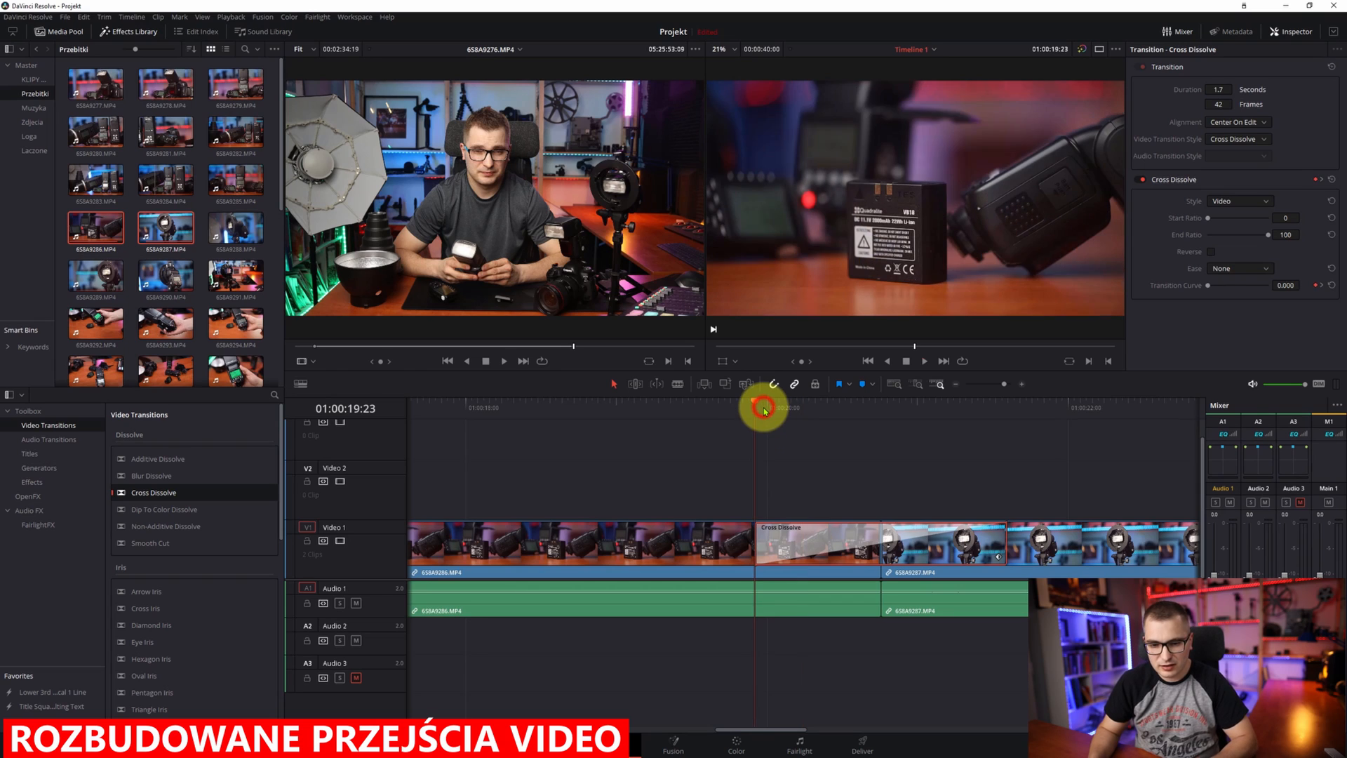
key(space)
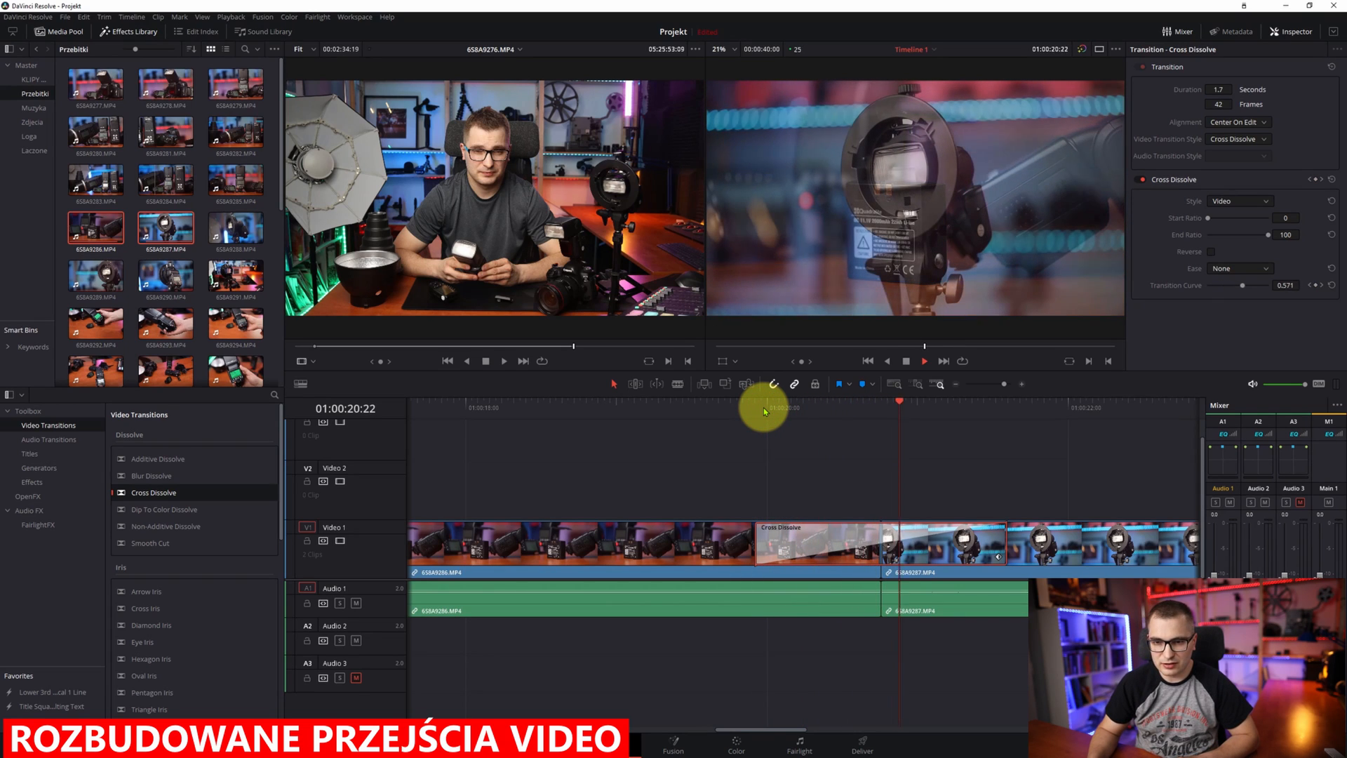
key(space)
Step: Set the Cross Dissolve's duration to 2.0 seconds
click(920, 543)
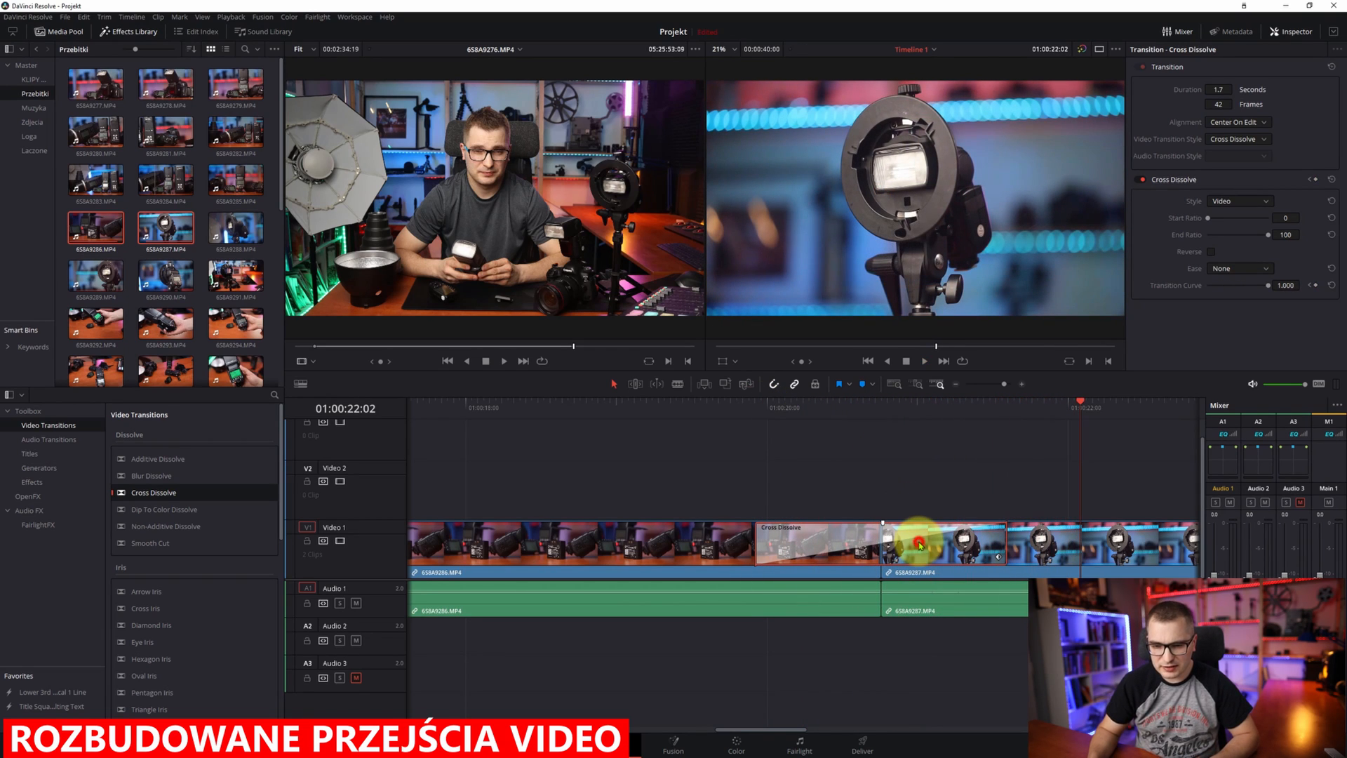
click(840, 406)
click(790, 539)
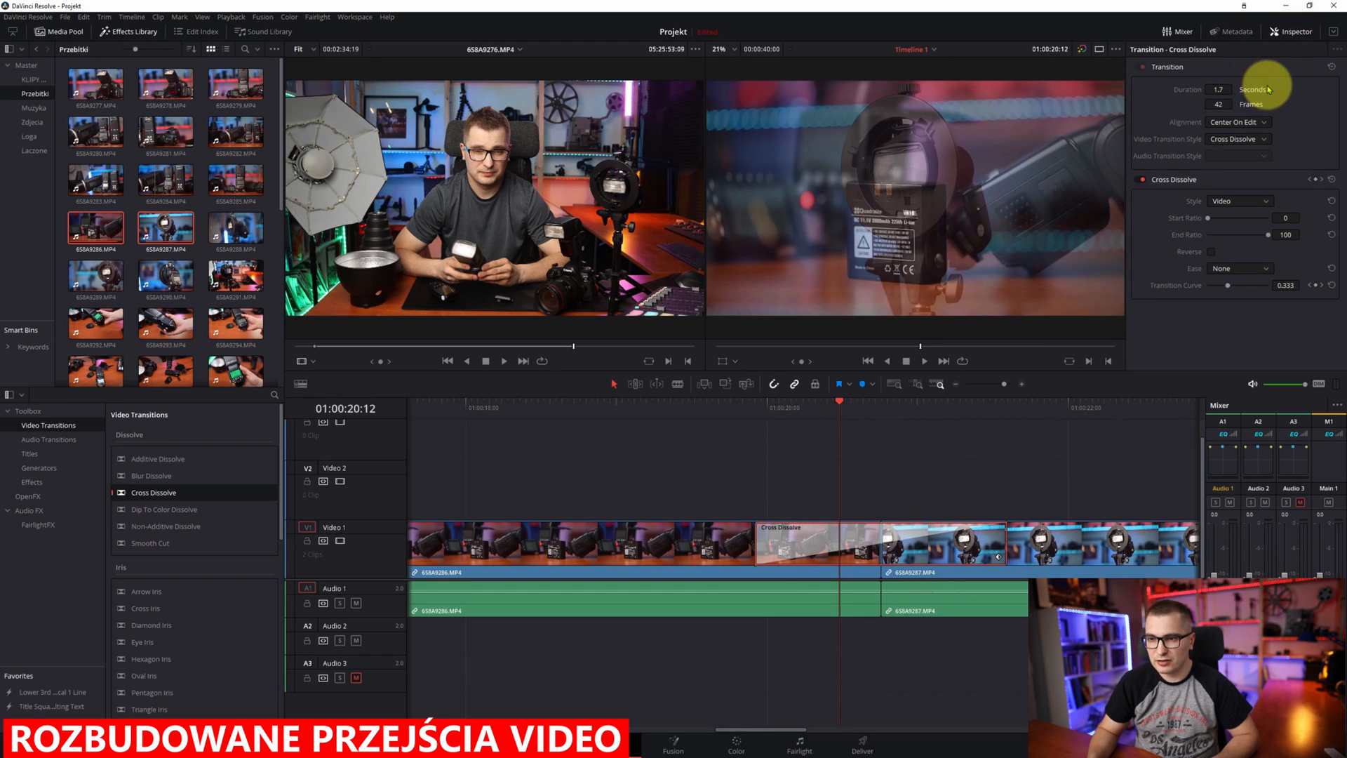
drag(1217, 91, 1221, 92)
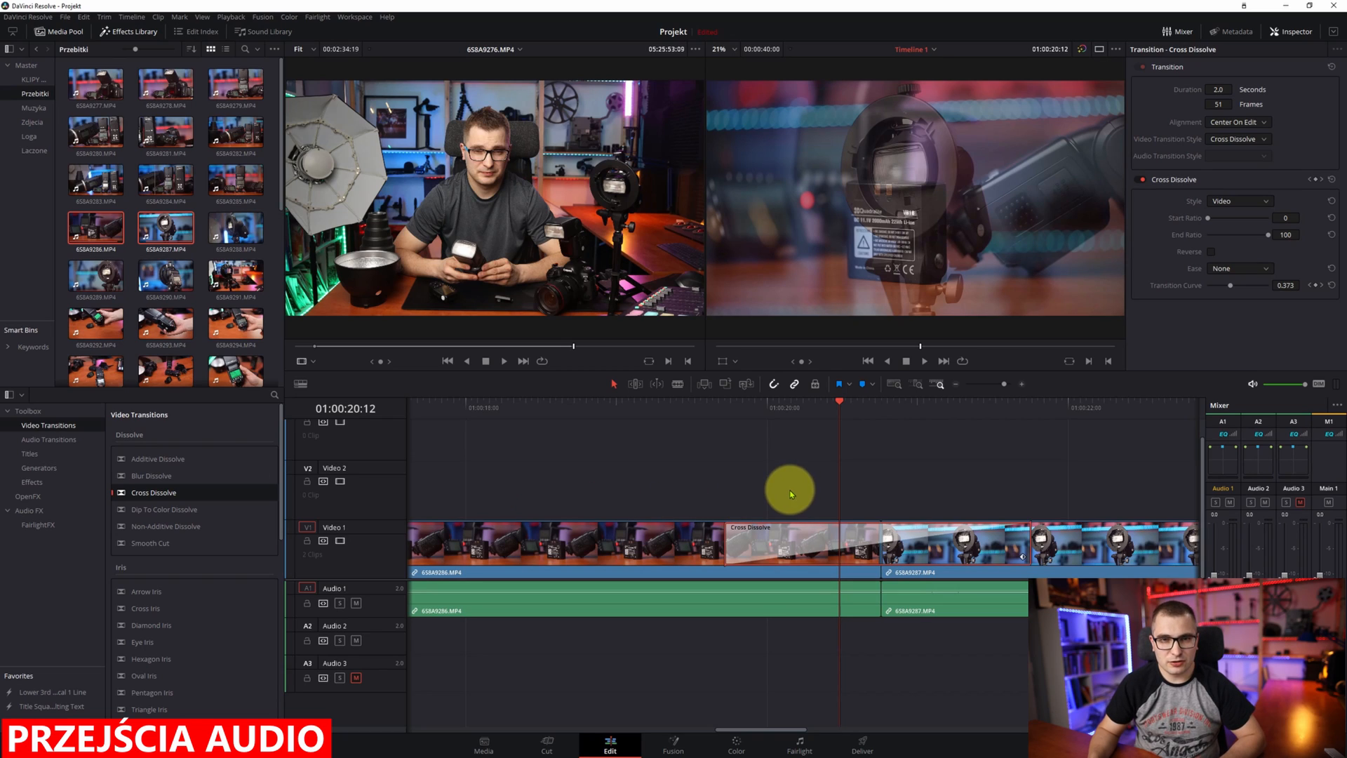
Step: Add a Cross Fade 0 dB audio transition at the cut on Audio 1 and lengthen it together with the Cross Dissolve
click(30, 440)
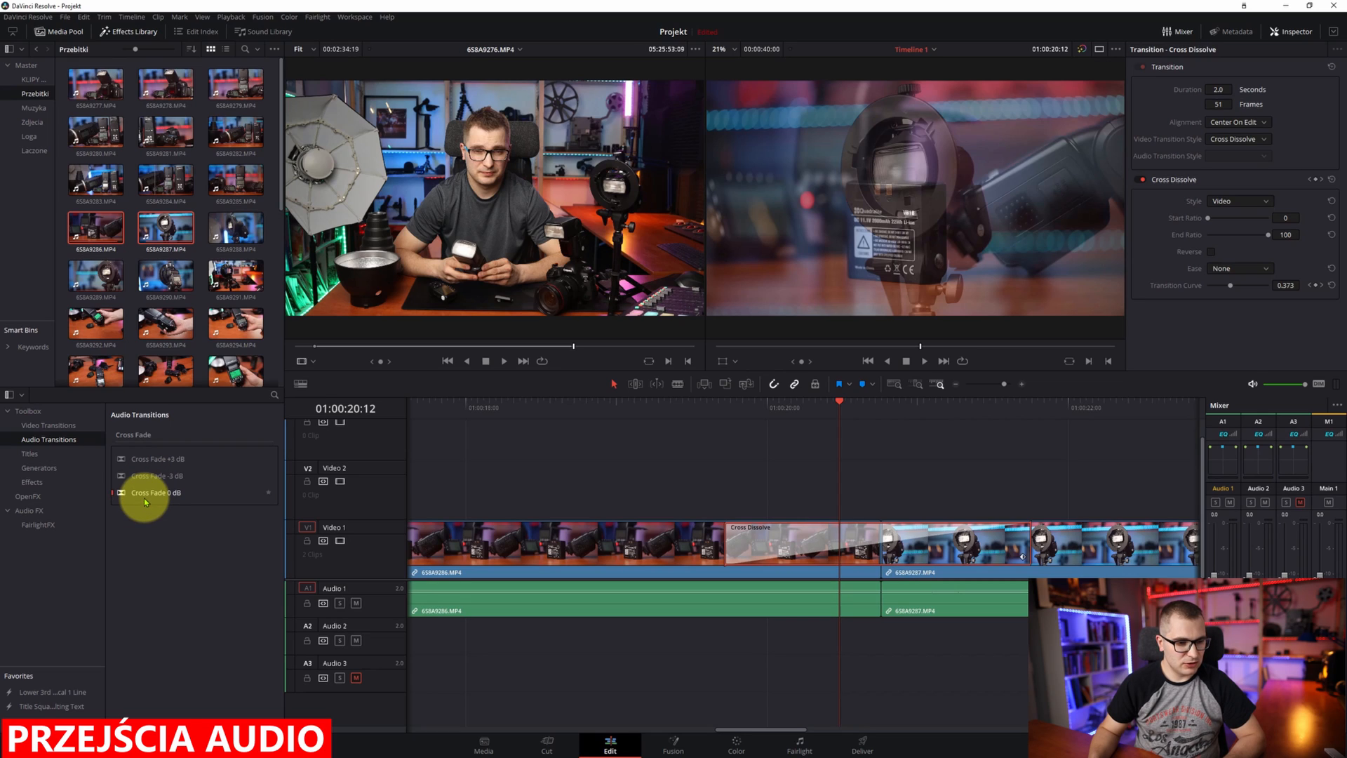
drag(144, 499, 878, 592)
click(853, 595)
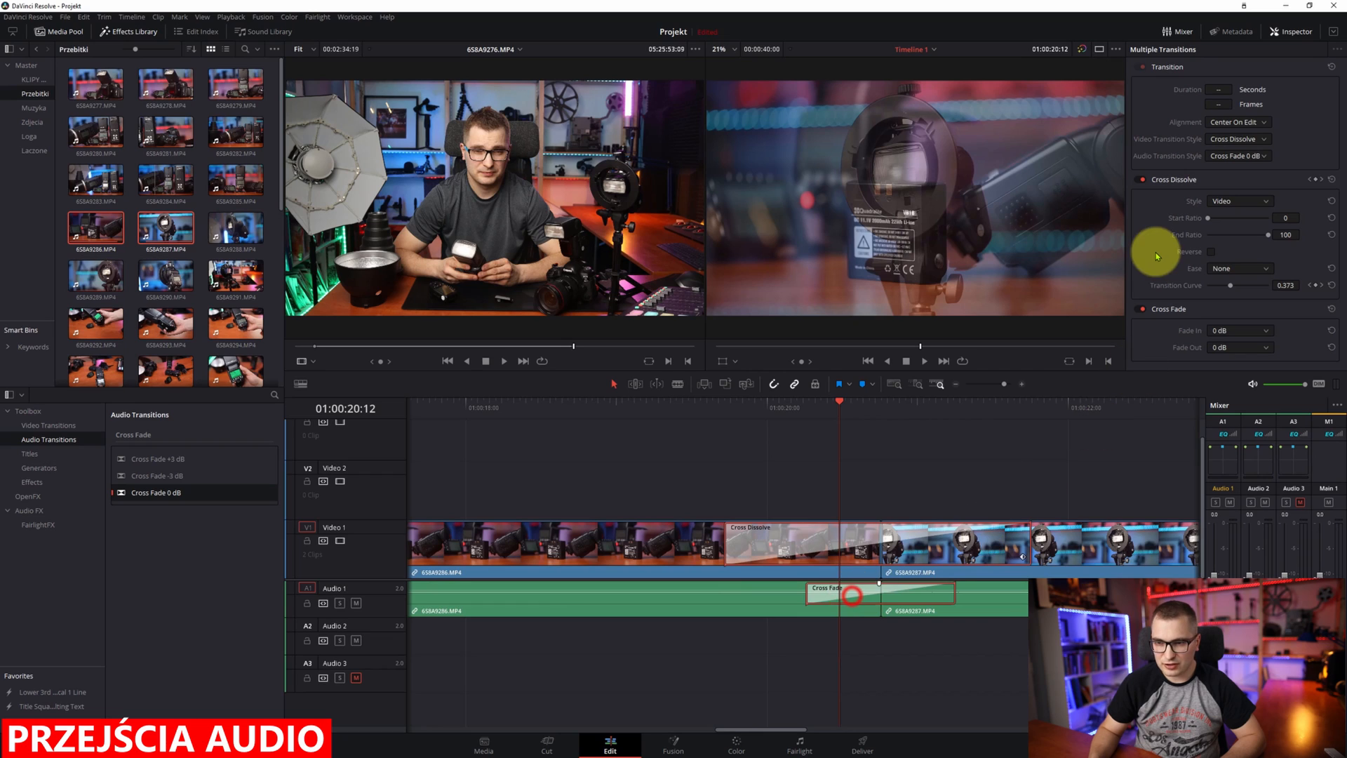
mouse_move(811, 589)
mouse_down()
mouse_move(764, 594)
mouse_move(788, 586)
mouse_up()
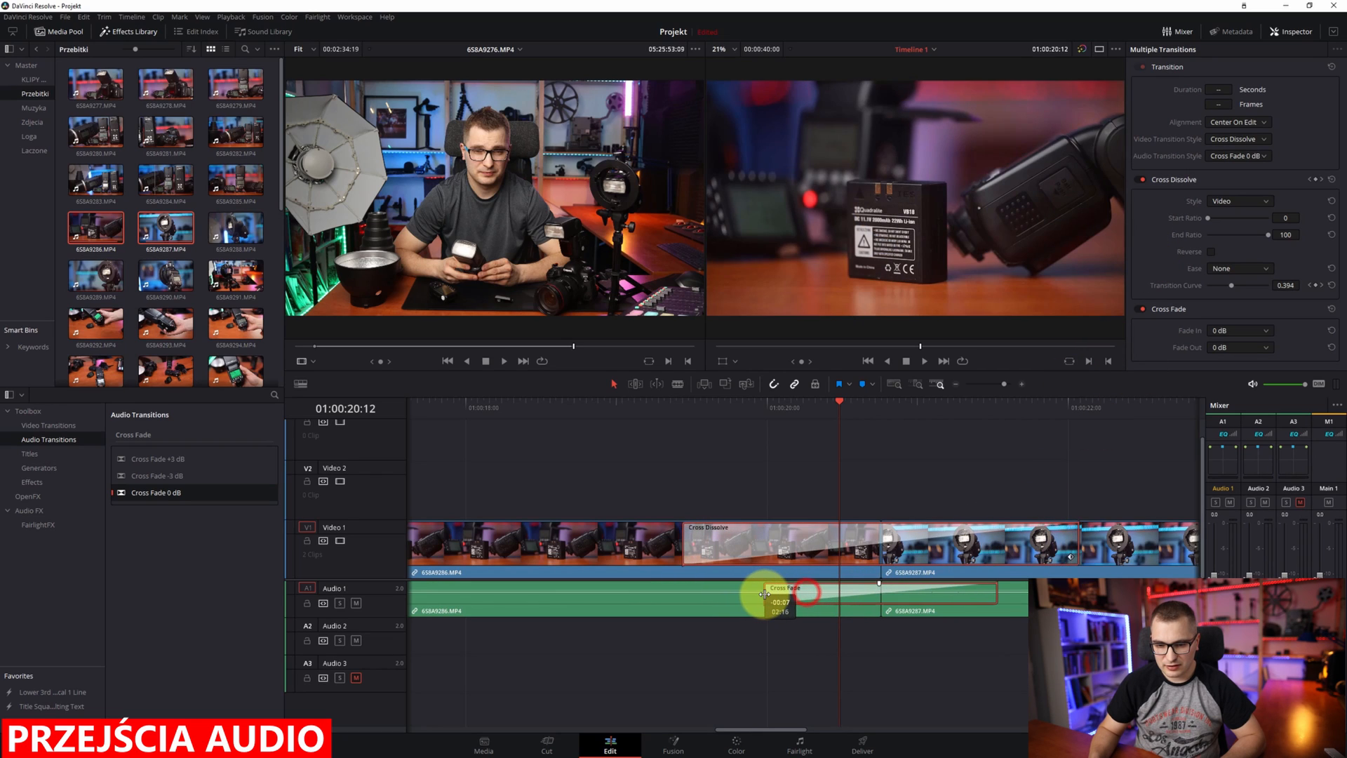
click(807, 626)
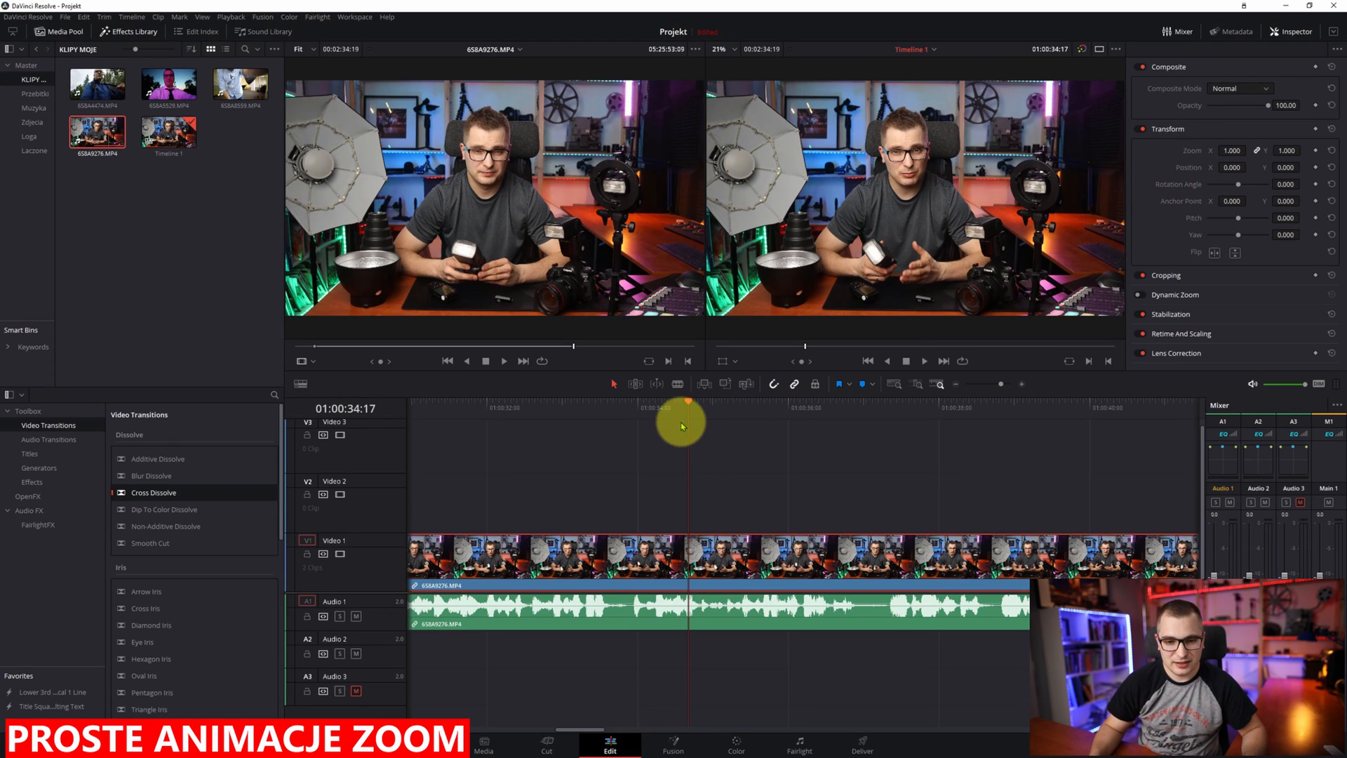
Step: Keyframe the zoom of 658A9276.MP4 at 1.000 at 01:00:35:07 and at 1.250 at 01:00:35:20
drag(691, 399, 735, 409)
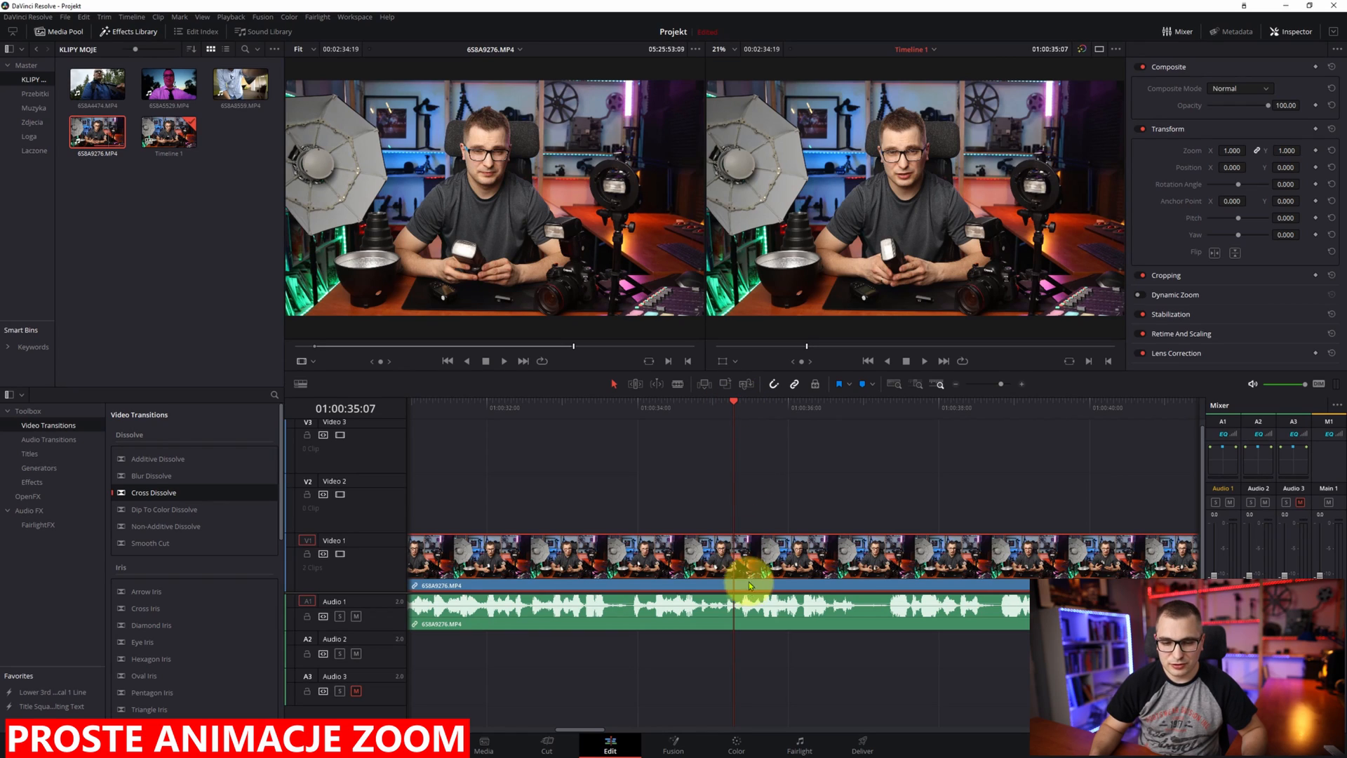
click(1316, 151)
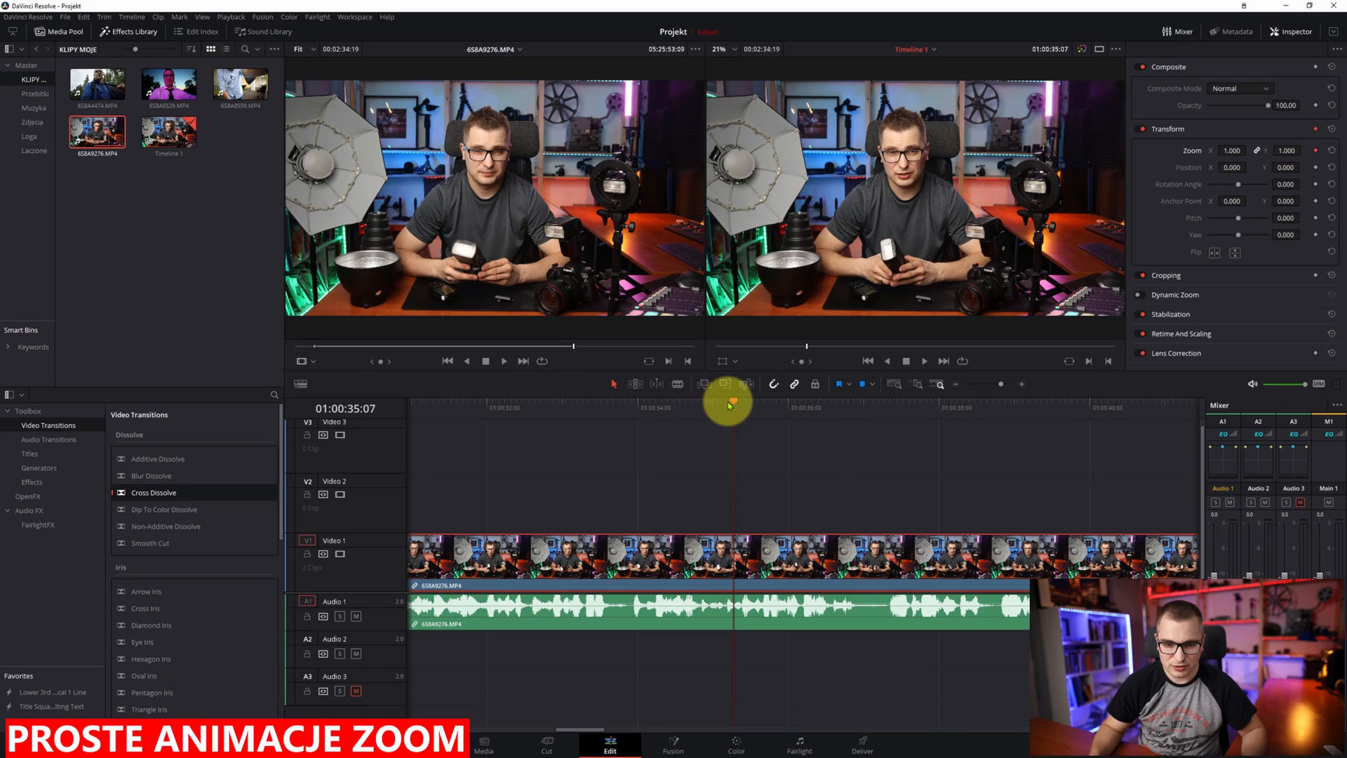
drag(741, 405, 773, 398)
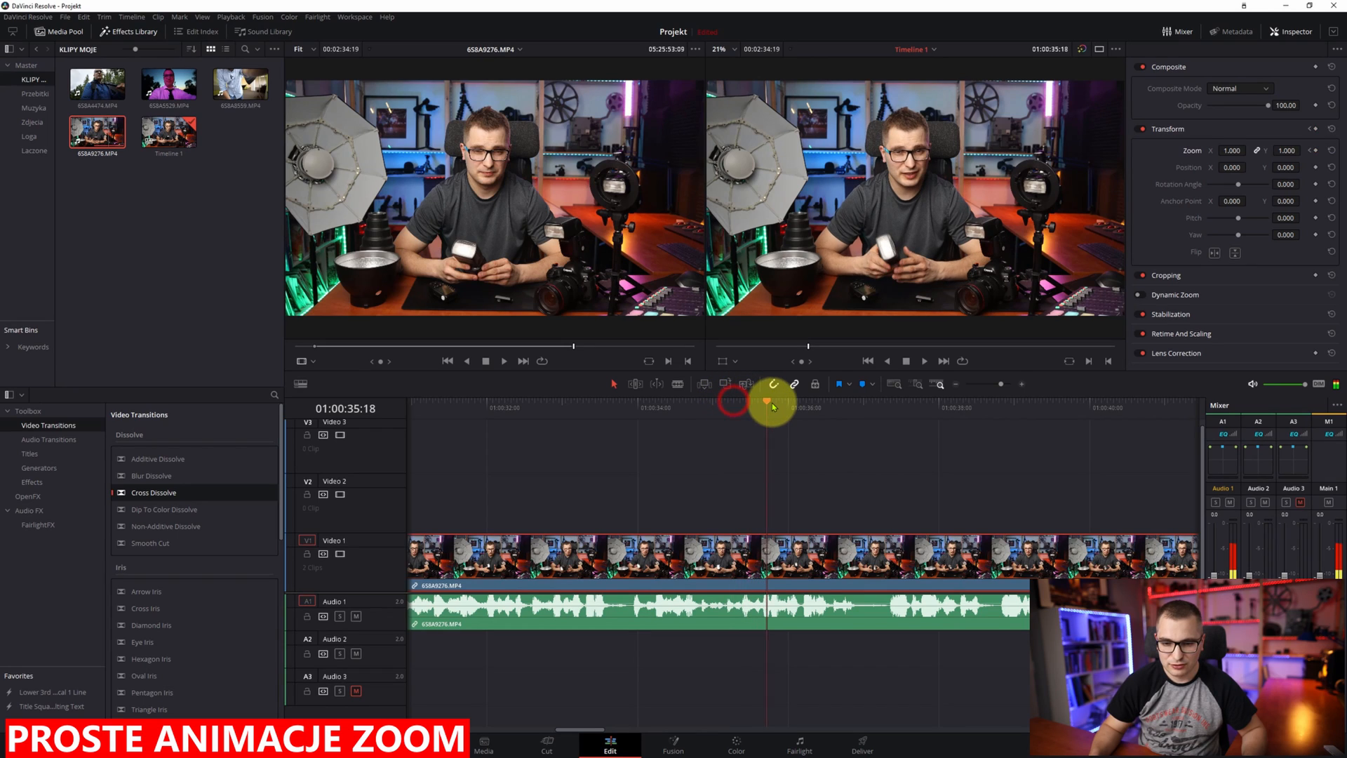
click(1316, 151)
drag(1286, 150, 1304, 149)
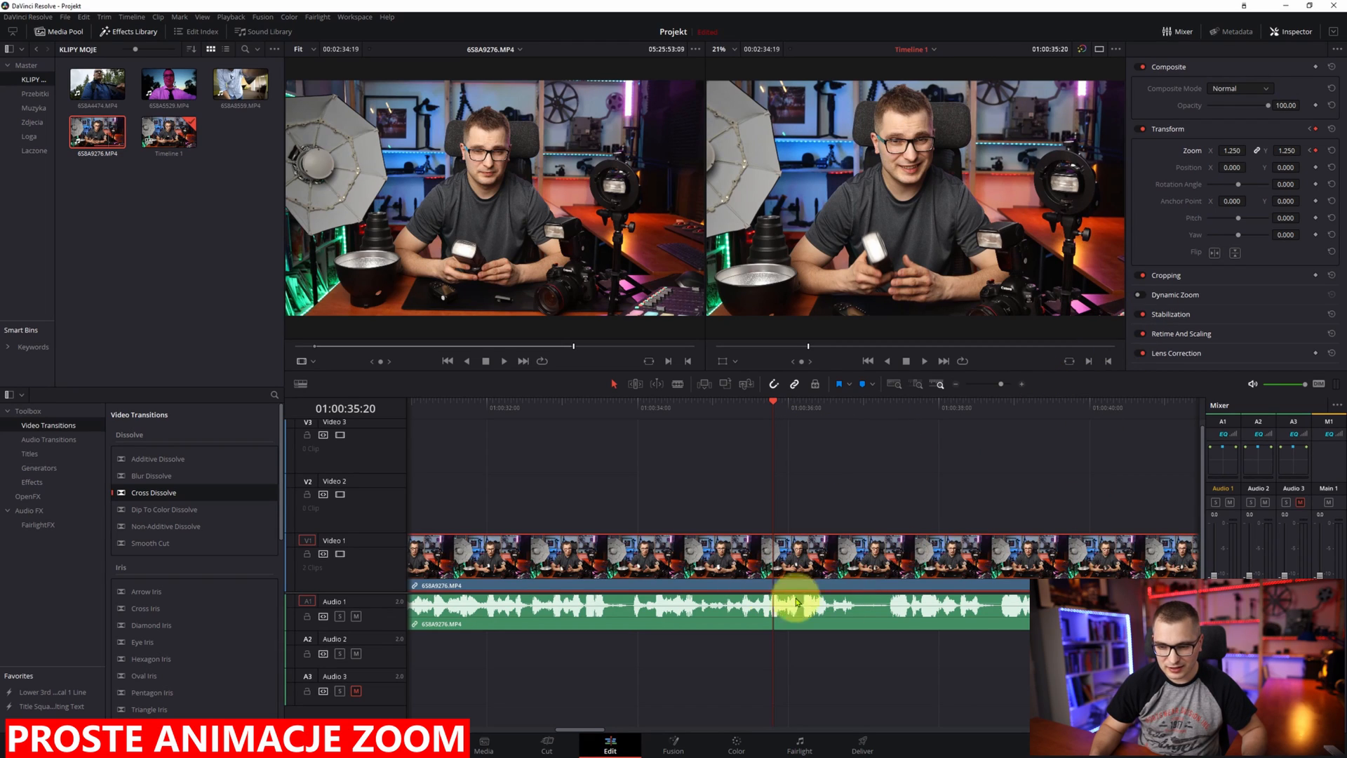
Step: Show the clip's keyframes on the timeline, jump between the two zoom keyframes, and play the zoom animation
click(1191, 567)
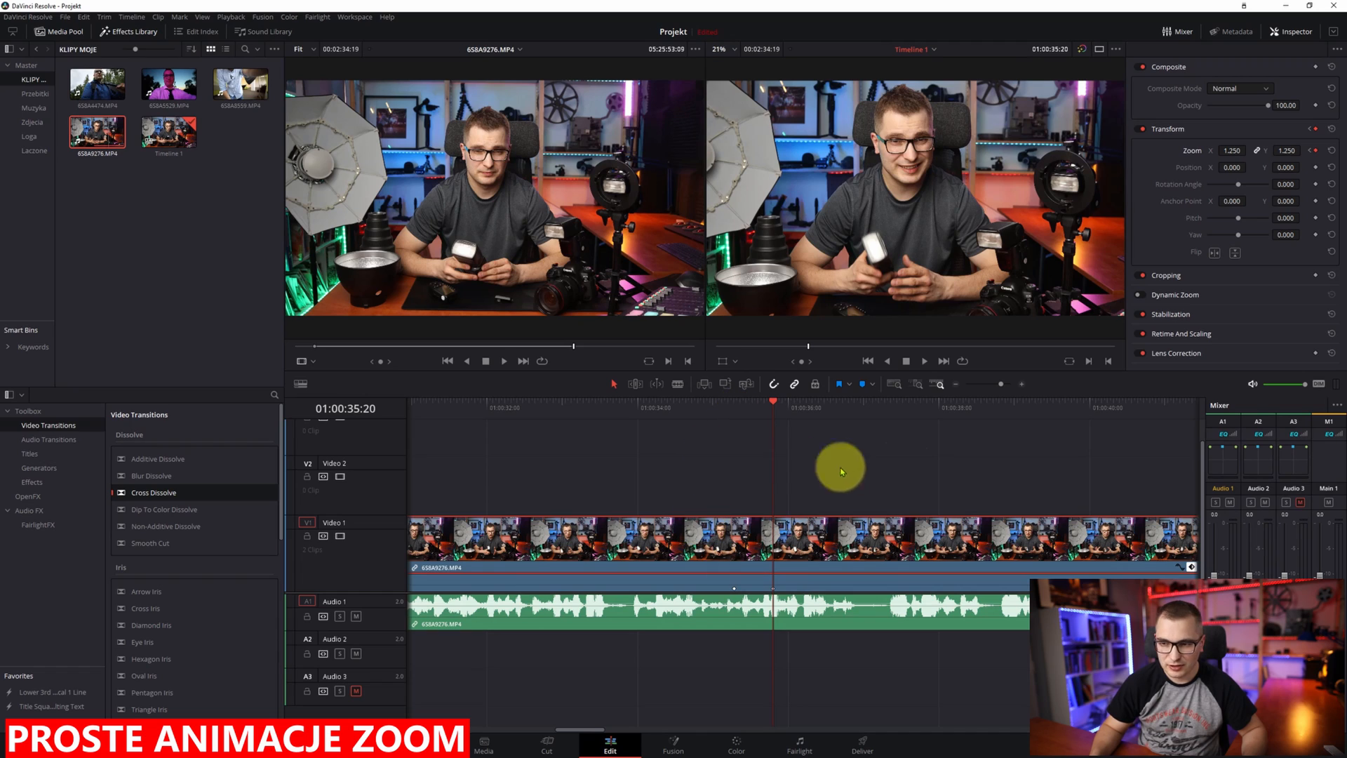
click(1312, 150)
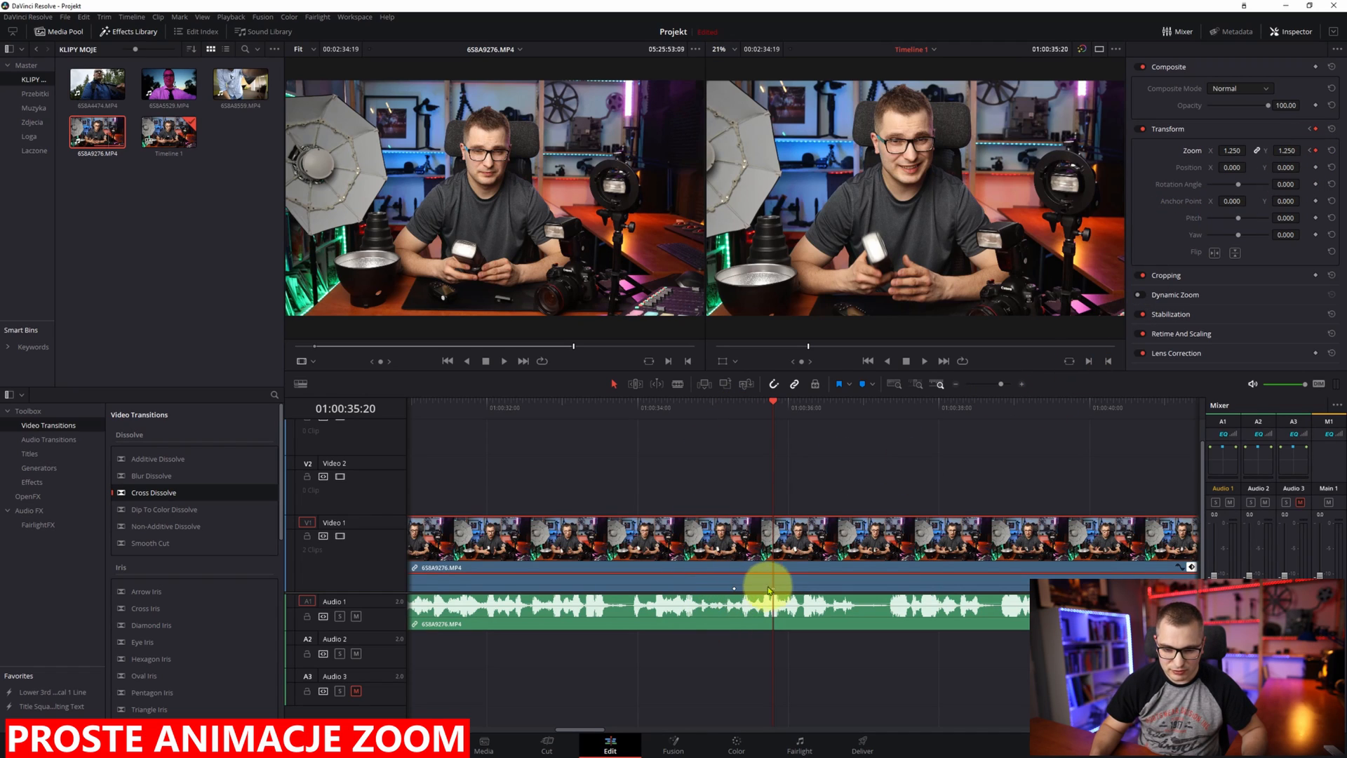
click(1317, 152)
click(1322, 151)
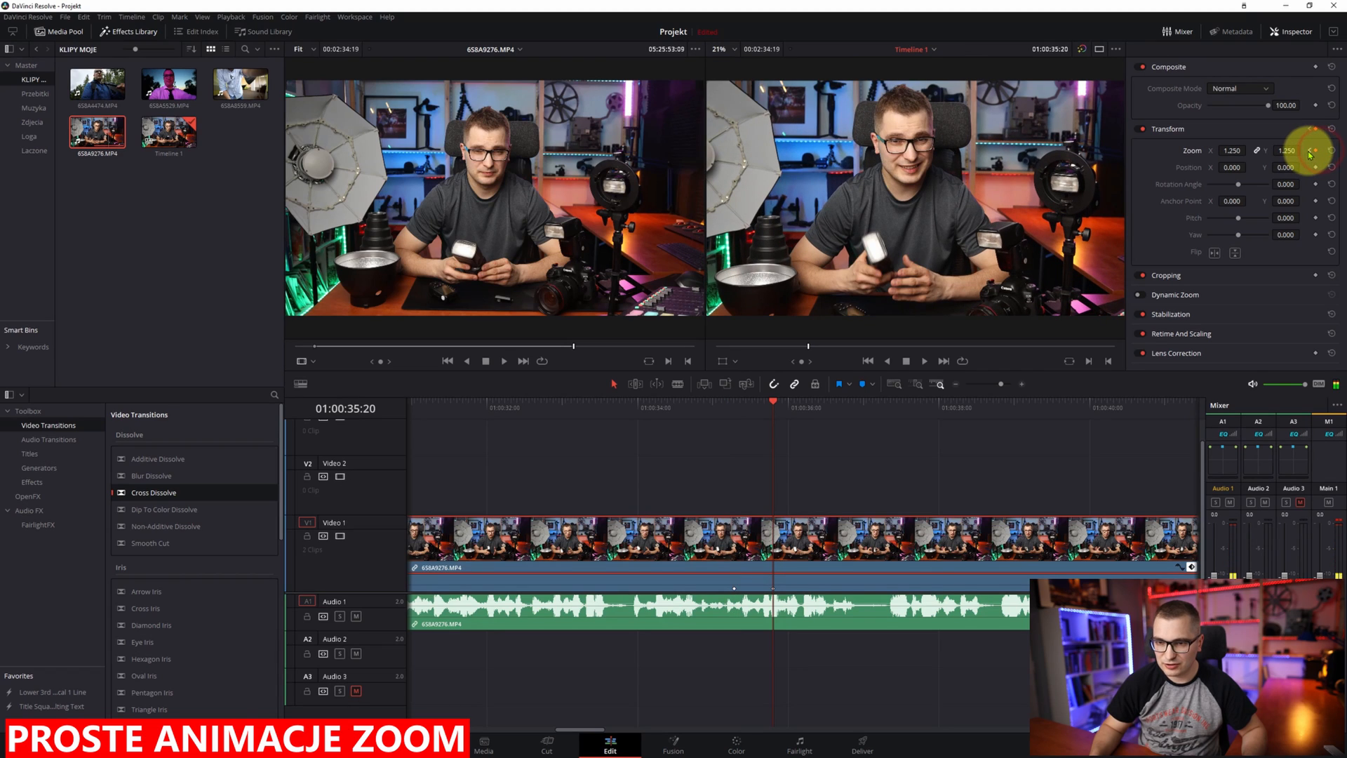
click(1310, 151)
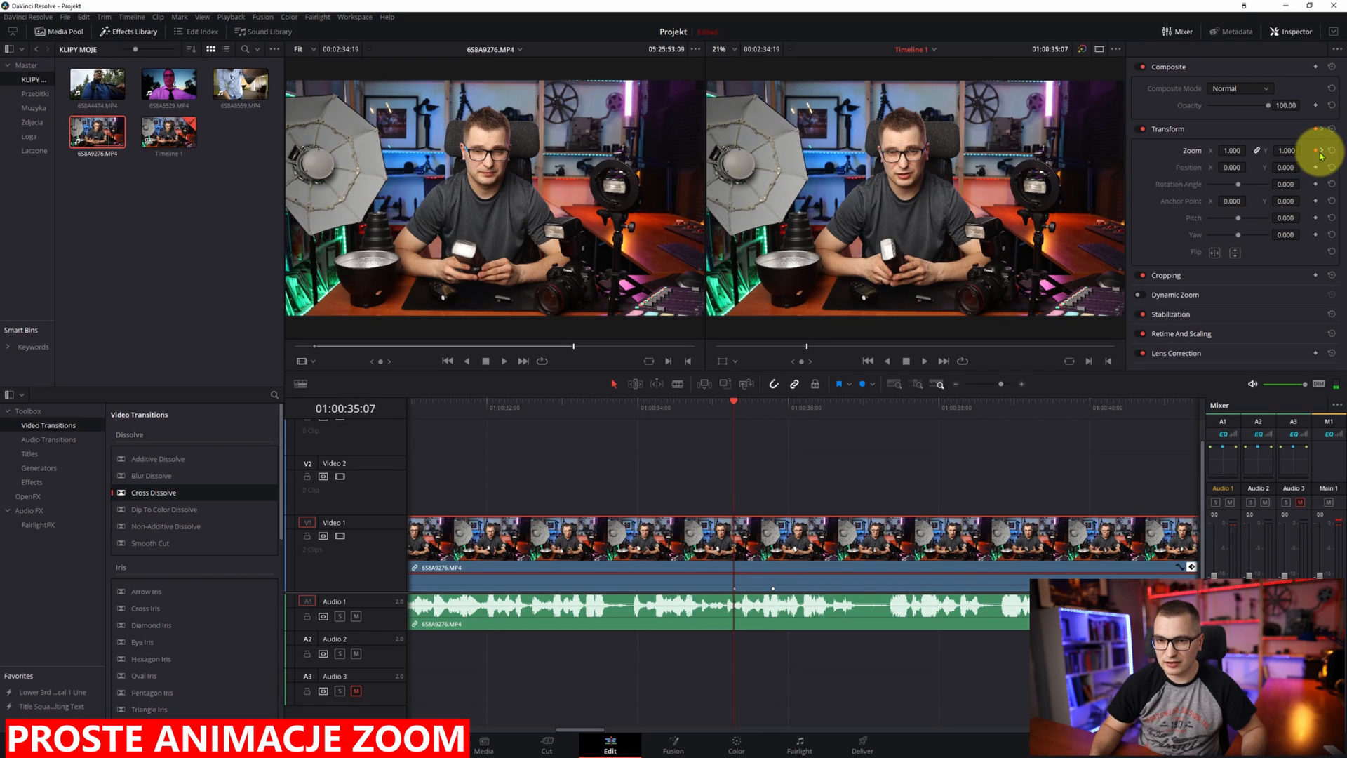
click(1322, 152)
click(709, 410)
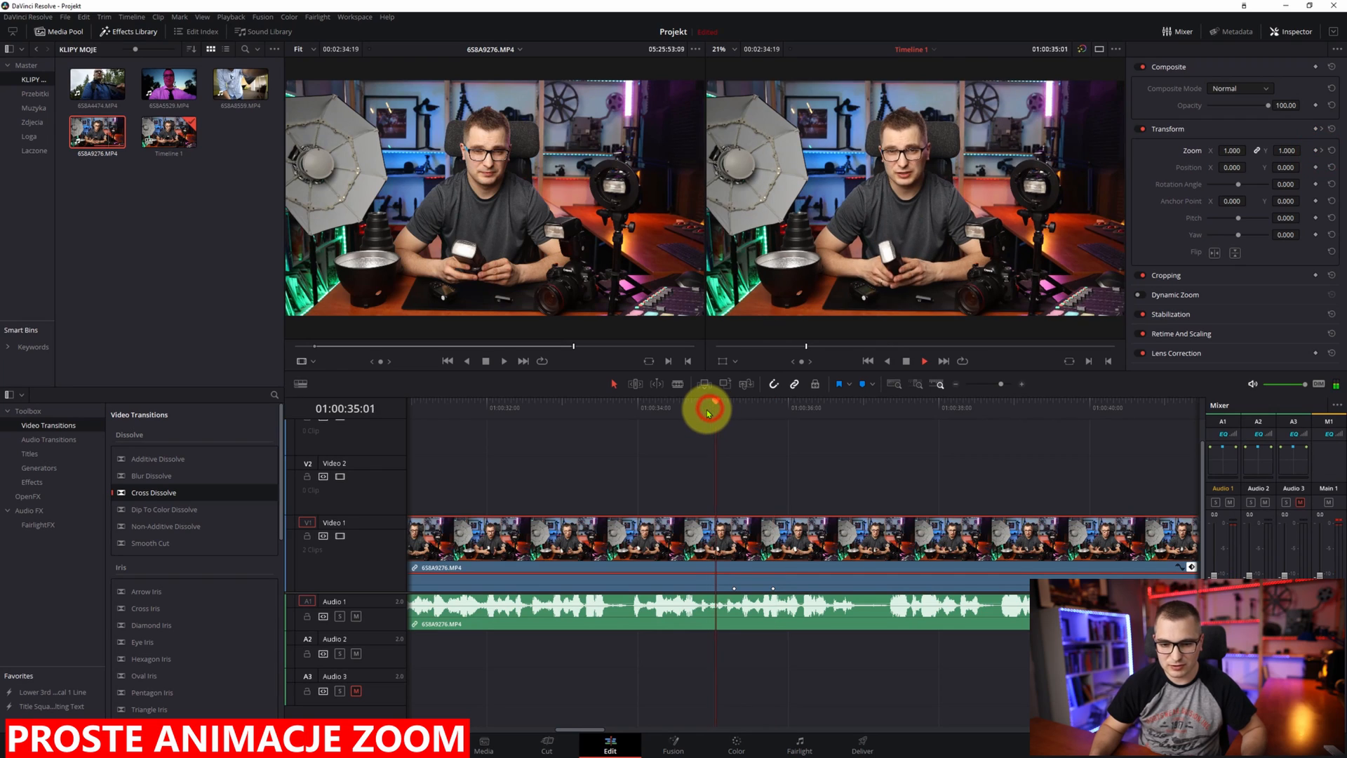
key(space)
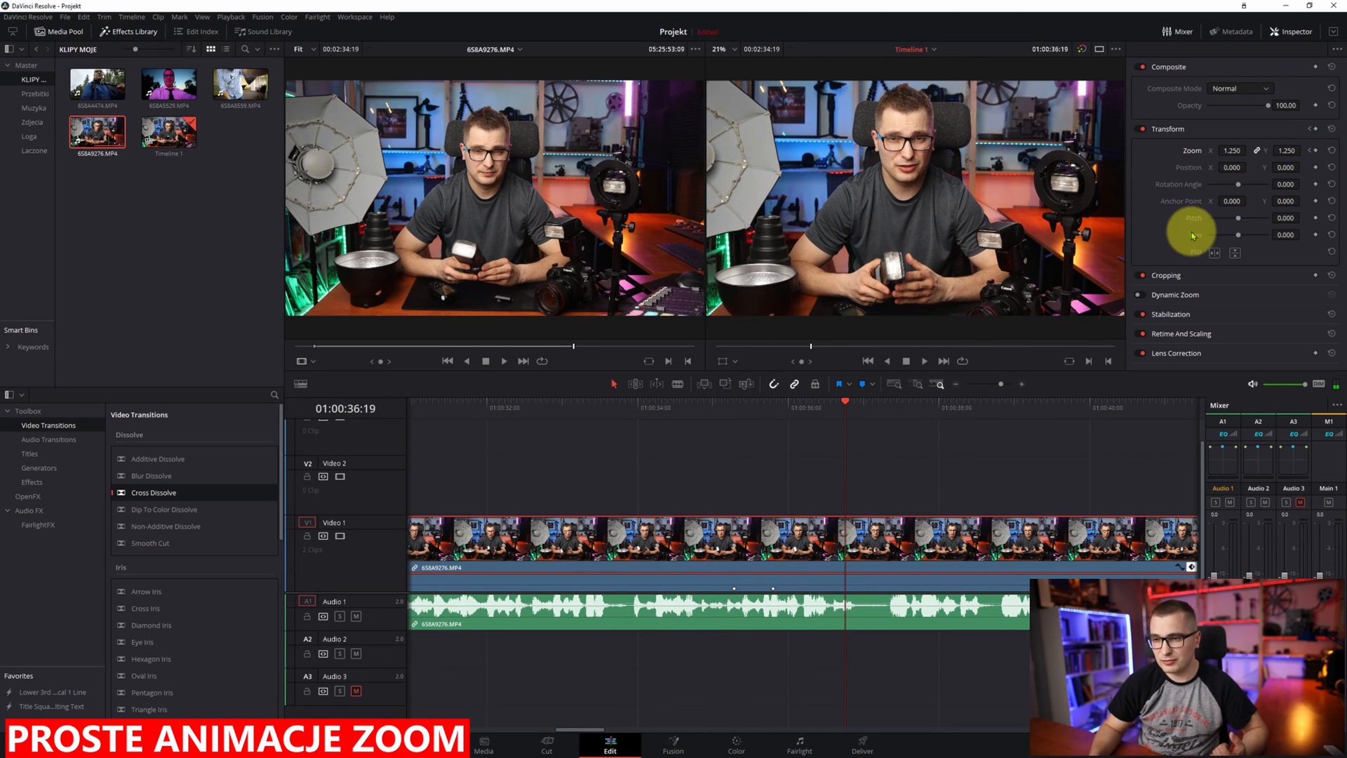
Step: Keyframe the clip's position at 01:00:36:19, and set it to X -239 and Y 74 at 01:00:37:20
click(1316, 167)
drag(845, 401, 923, 401)
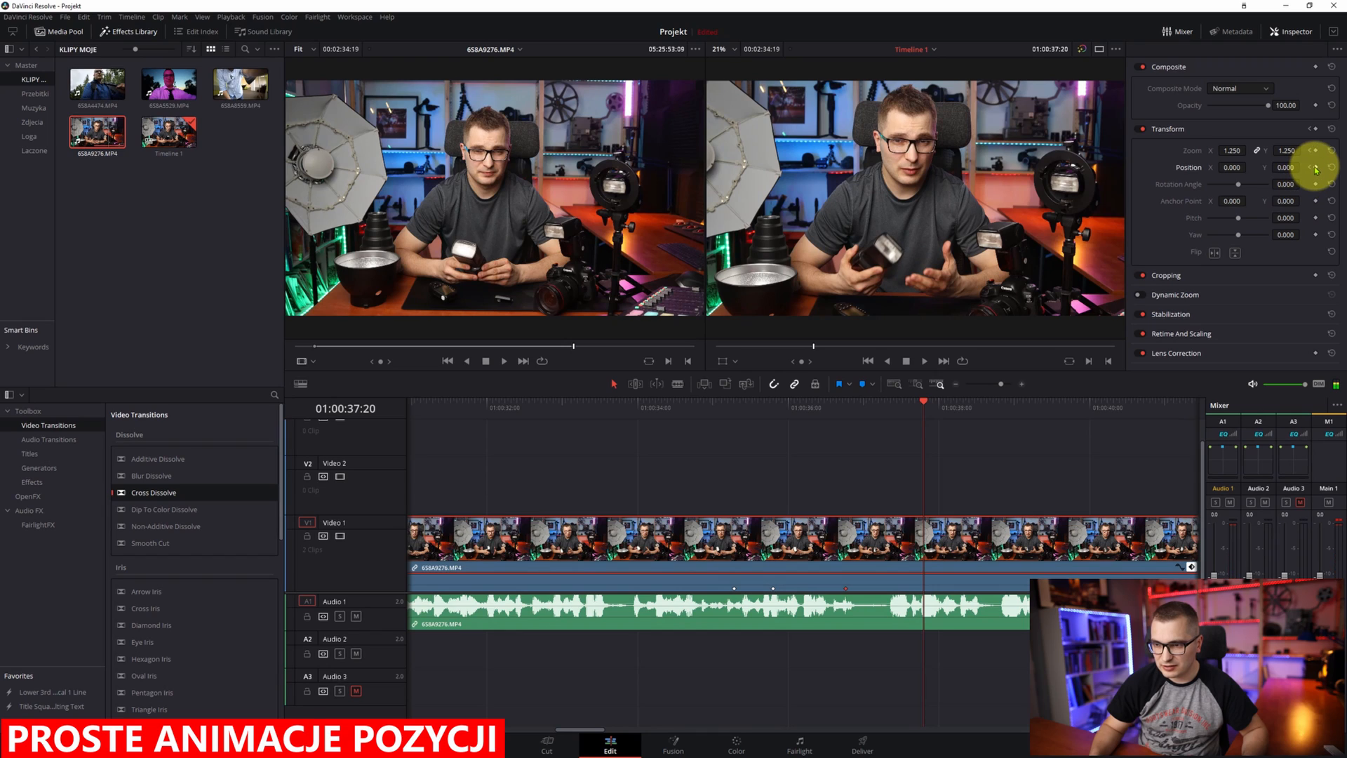
drag(1287, 168, 1326, 170)
drag(1233, 167, 1098, 184)
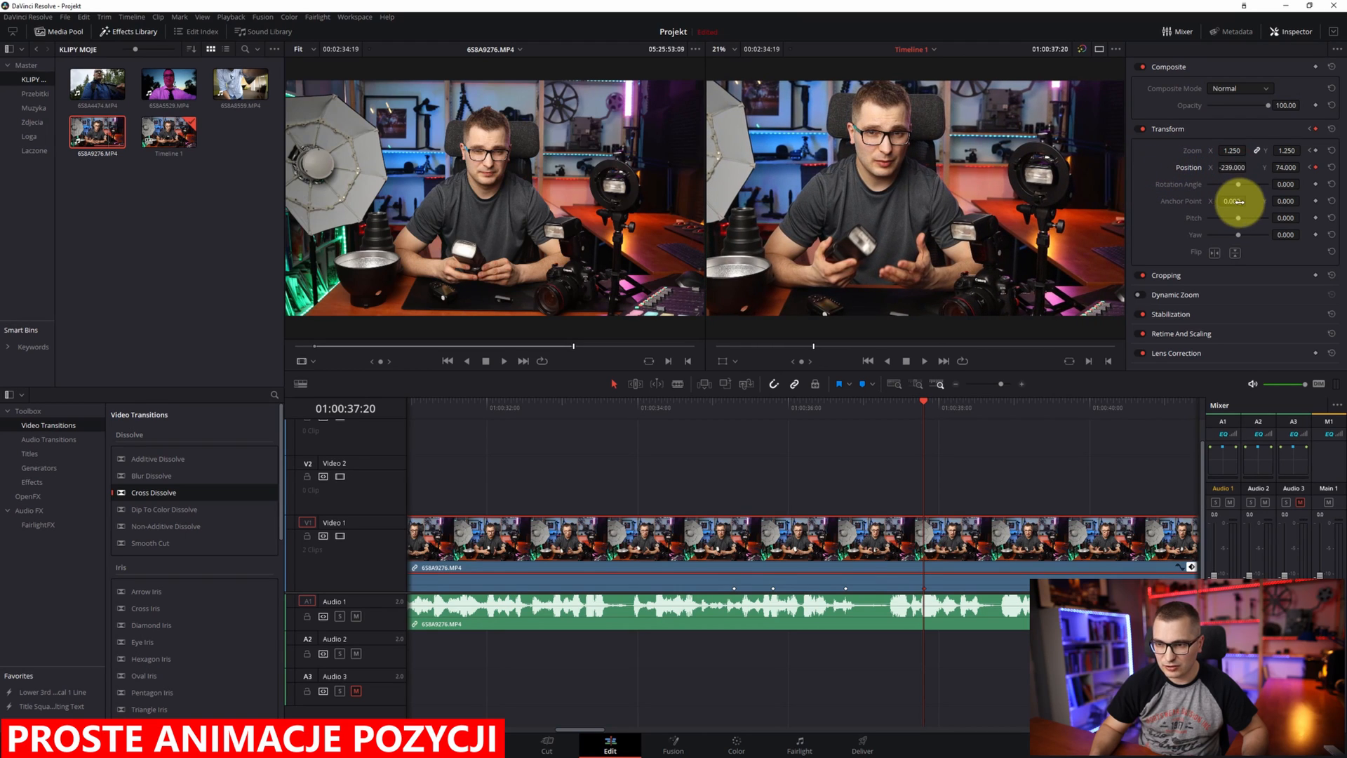
Step: Return to the start of the position animation and play through it
click(1311, 168)
click(821, 405)
key(space)
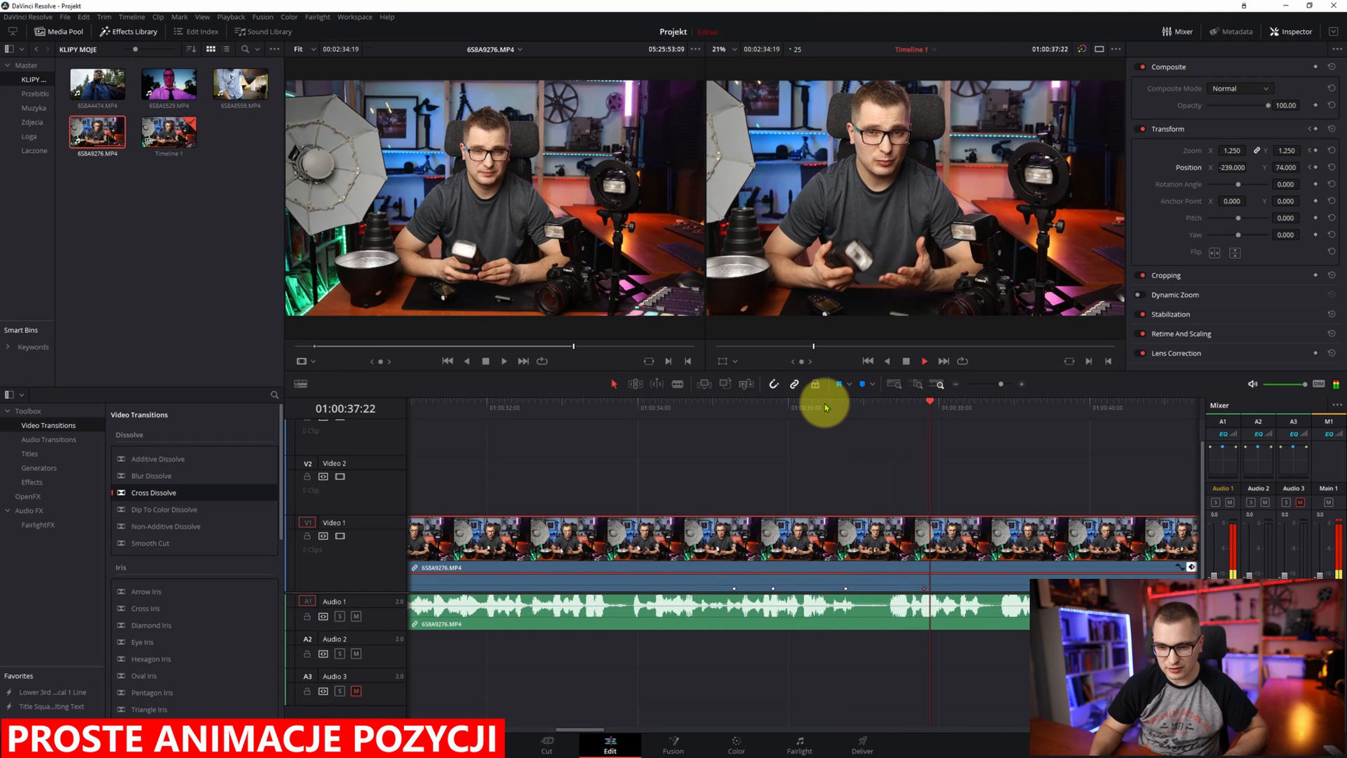
key(space)
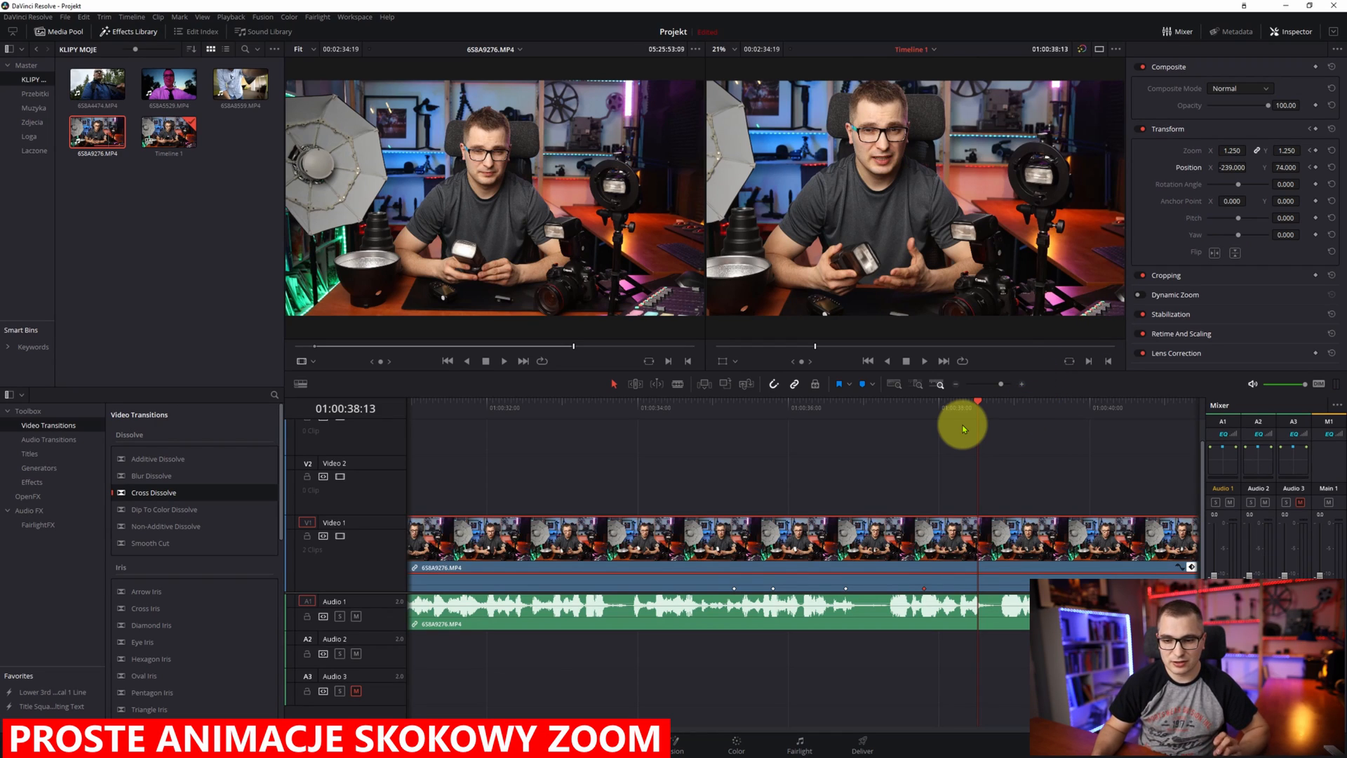
Step: Reset the clip's zoom and position, and add a keyframe for both at 01:00:37:09
click(1332, 150)
click(1332, 167)
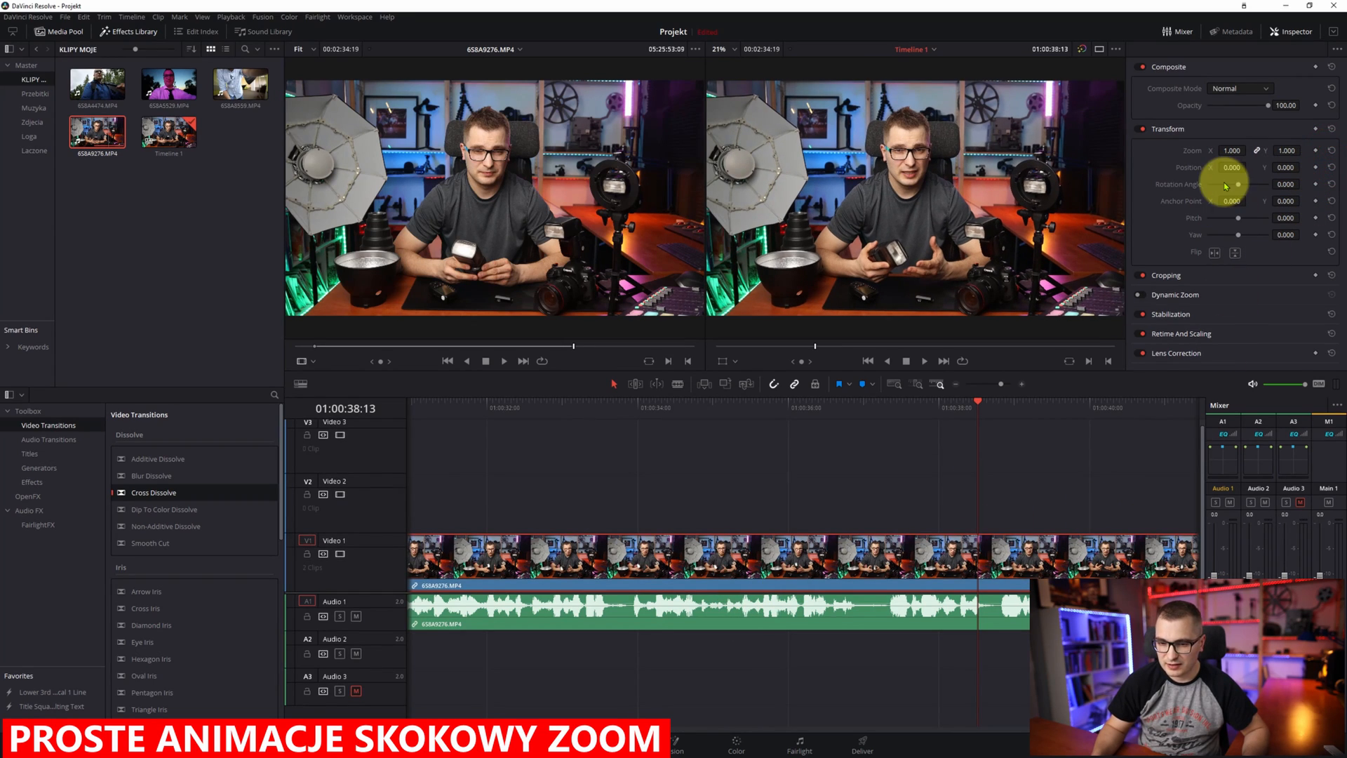
drag(855, 409, 888, 407)
click(1315, 150)
click(1315, 168)
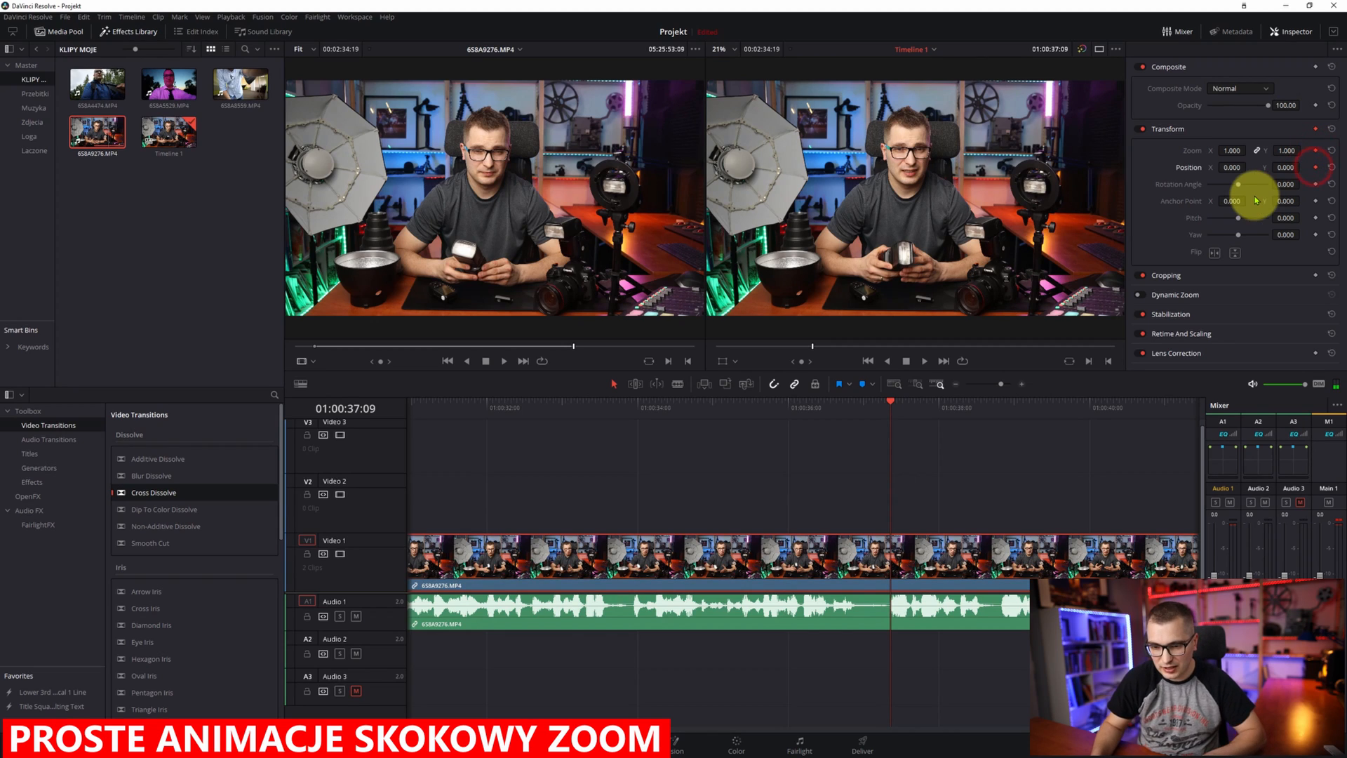
Step: One frame after those keyframes, set the zoom to 1.380 and position Y to -137, and play the jump zoom
key(Right)
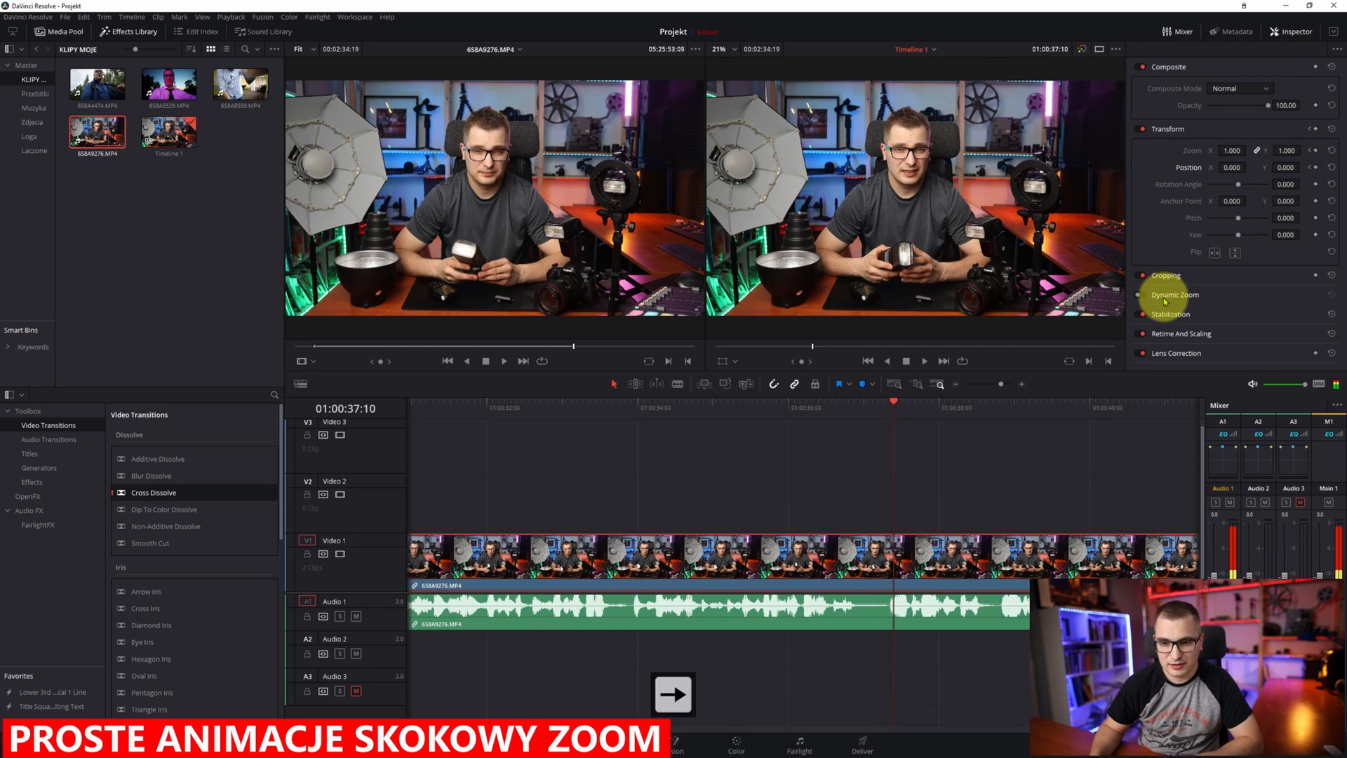
click(1316, 167)
drag(1281, 150, 1202, 180)
click(1278, 167)
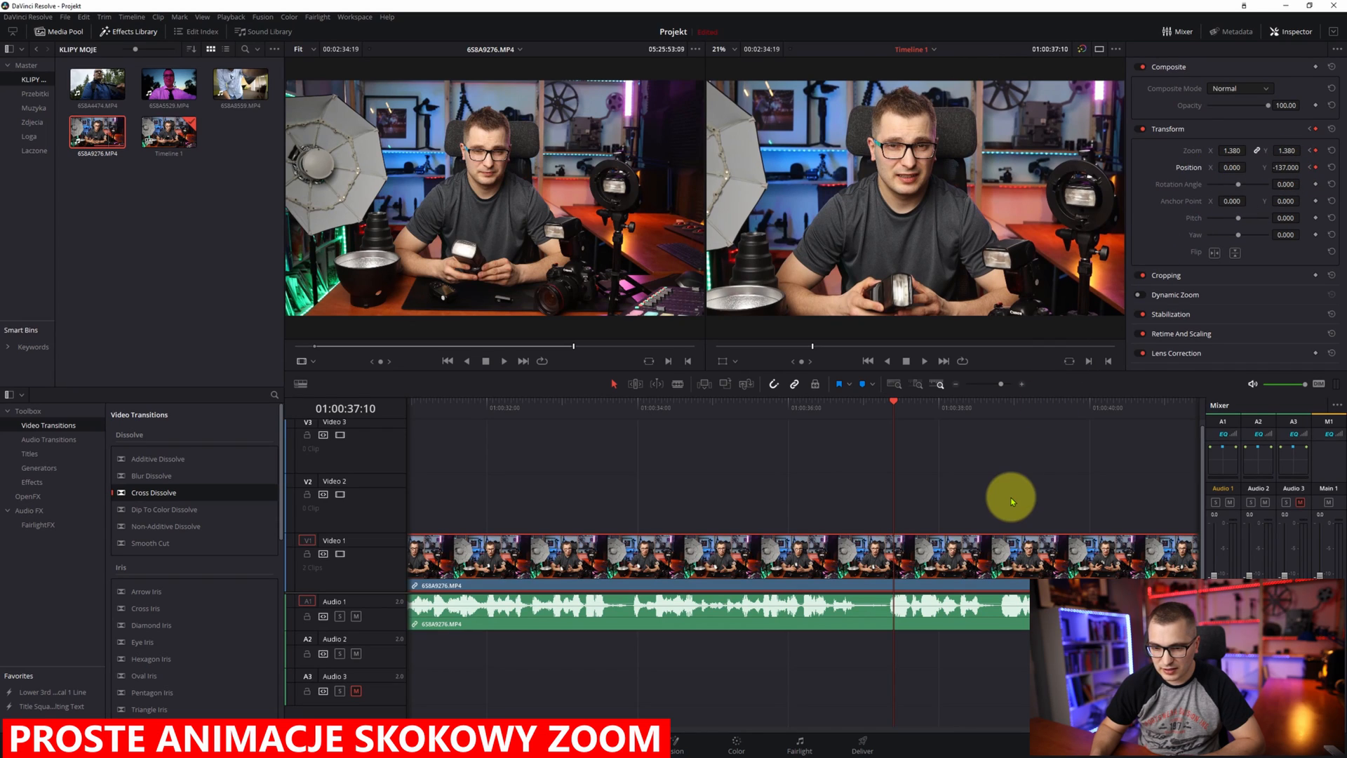
drag(894, 401, 867, 405)
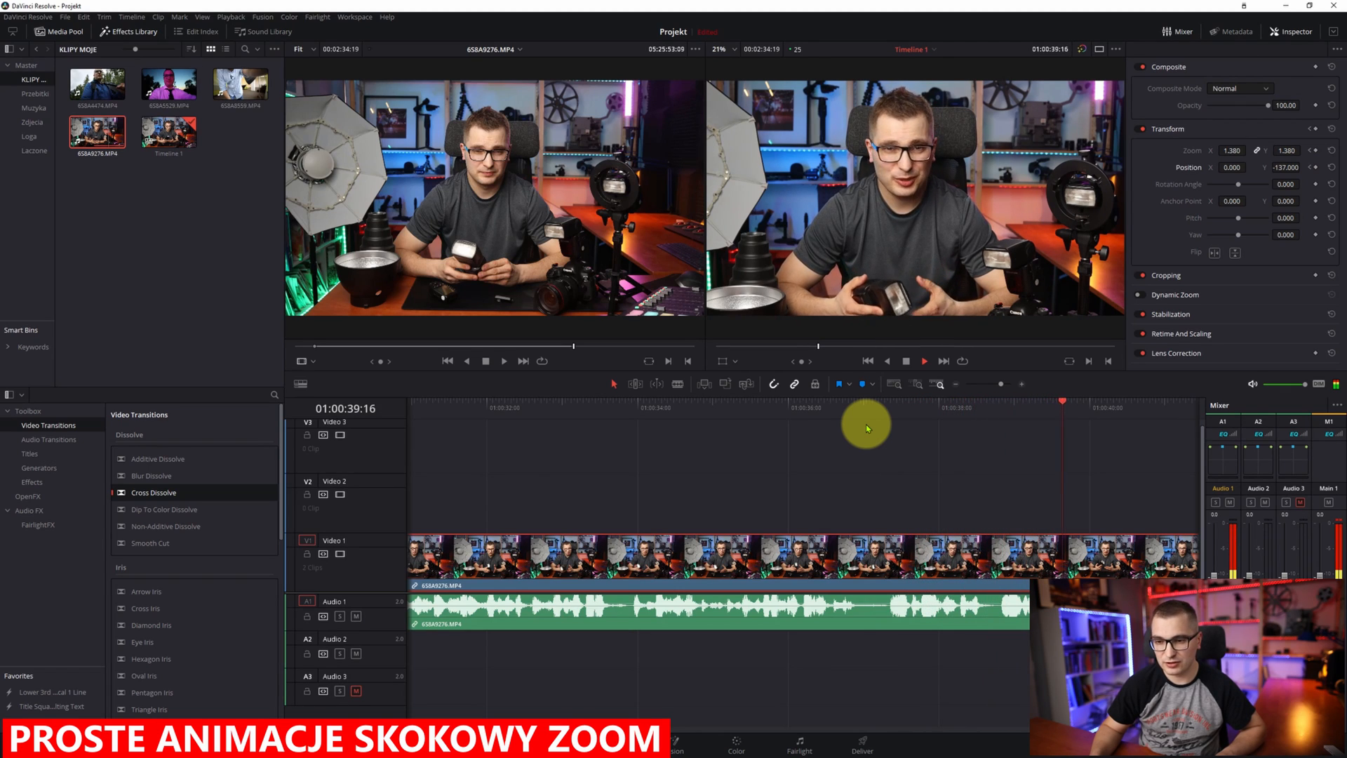
key(space)
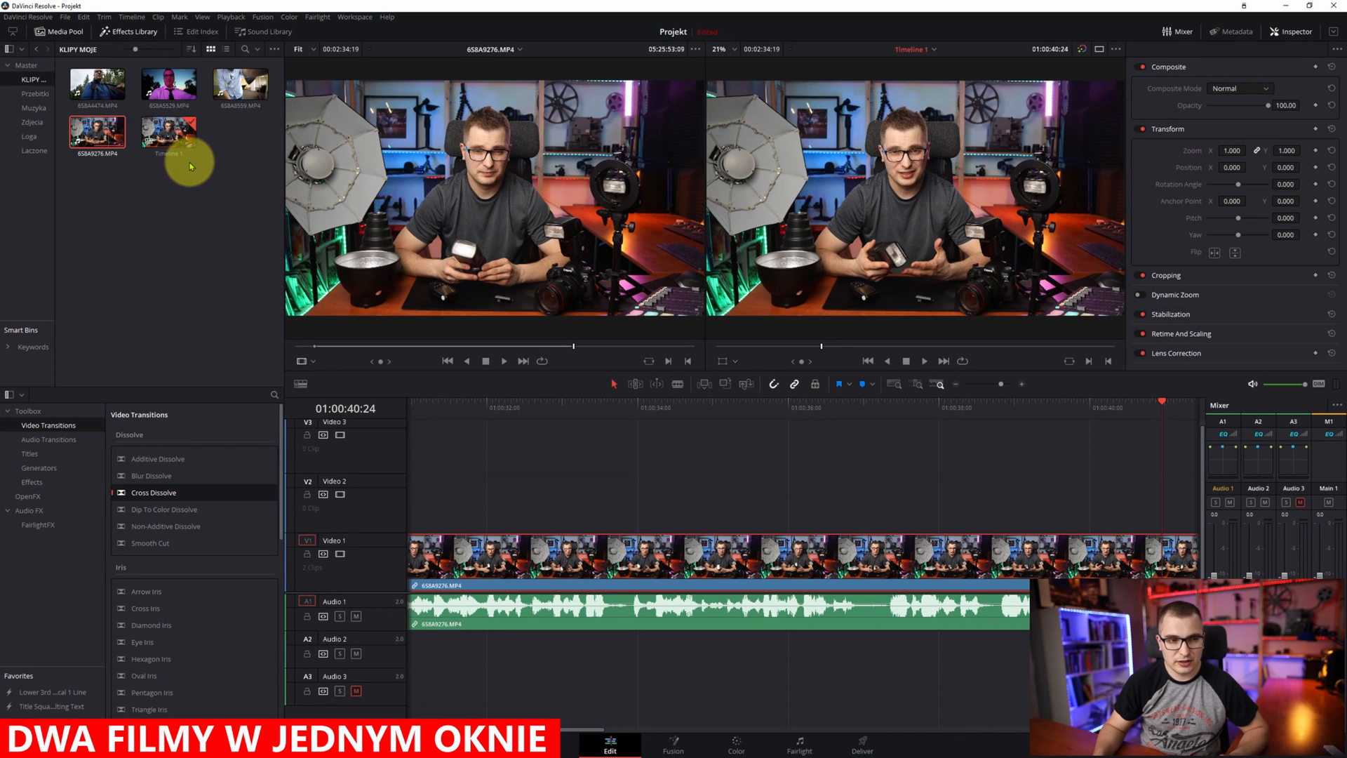
Step: Place clip 658A9294.MP4 from the Przebitki bin on the Video 2 track above the main clip
click(44, 95)
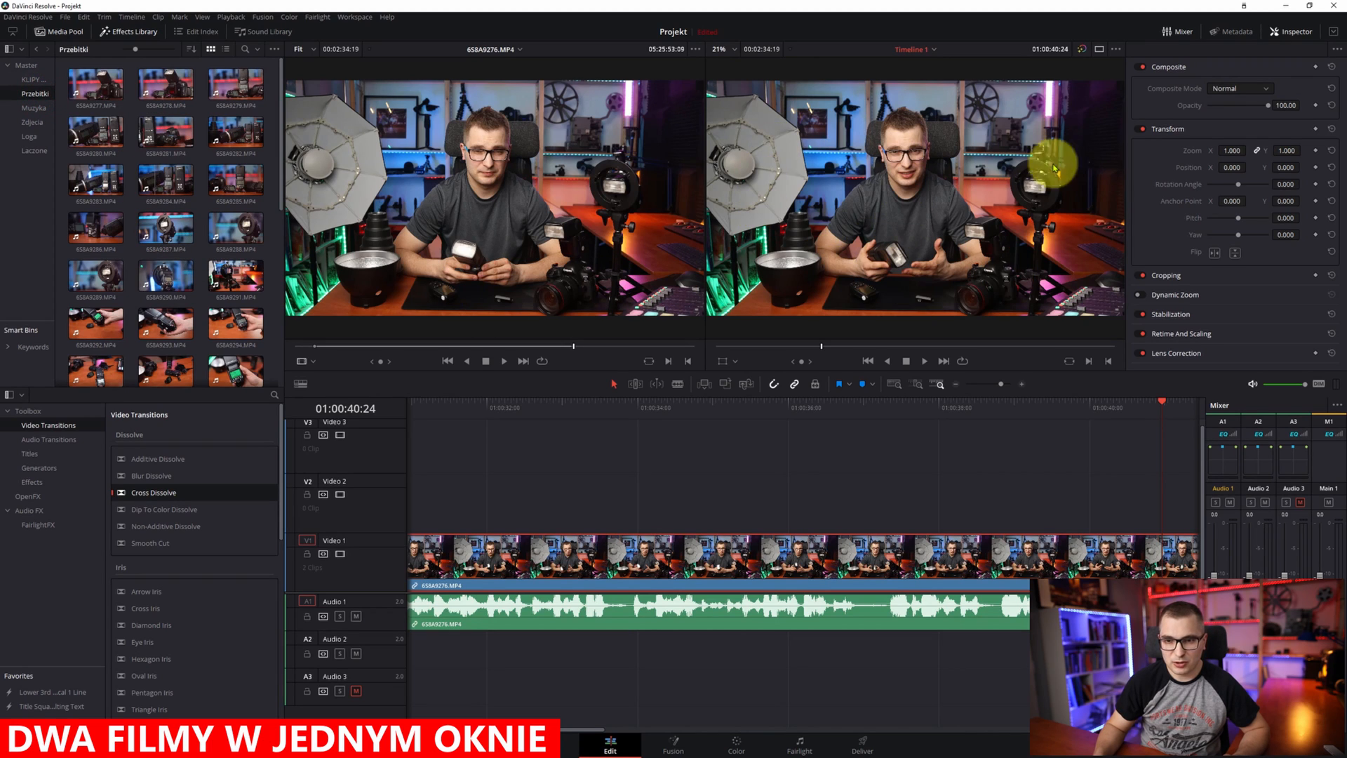
click(238, 332)
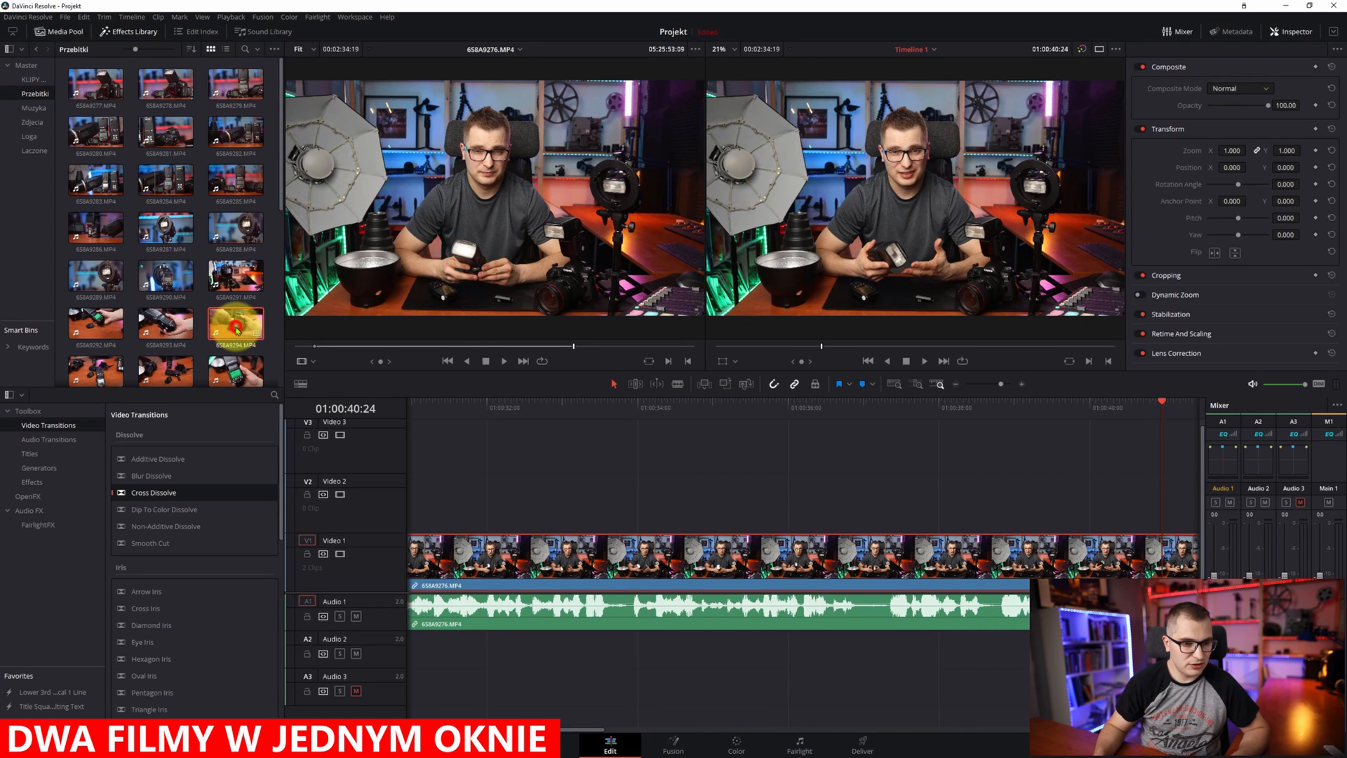
drag(236, 325, 450, 480)
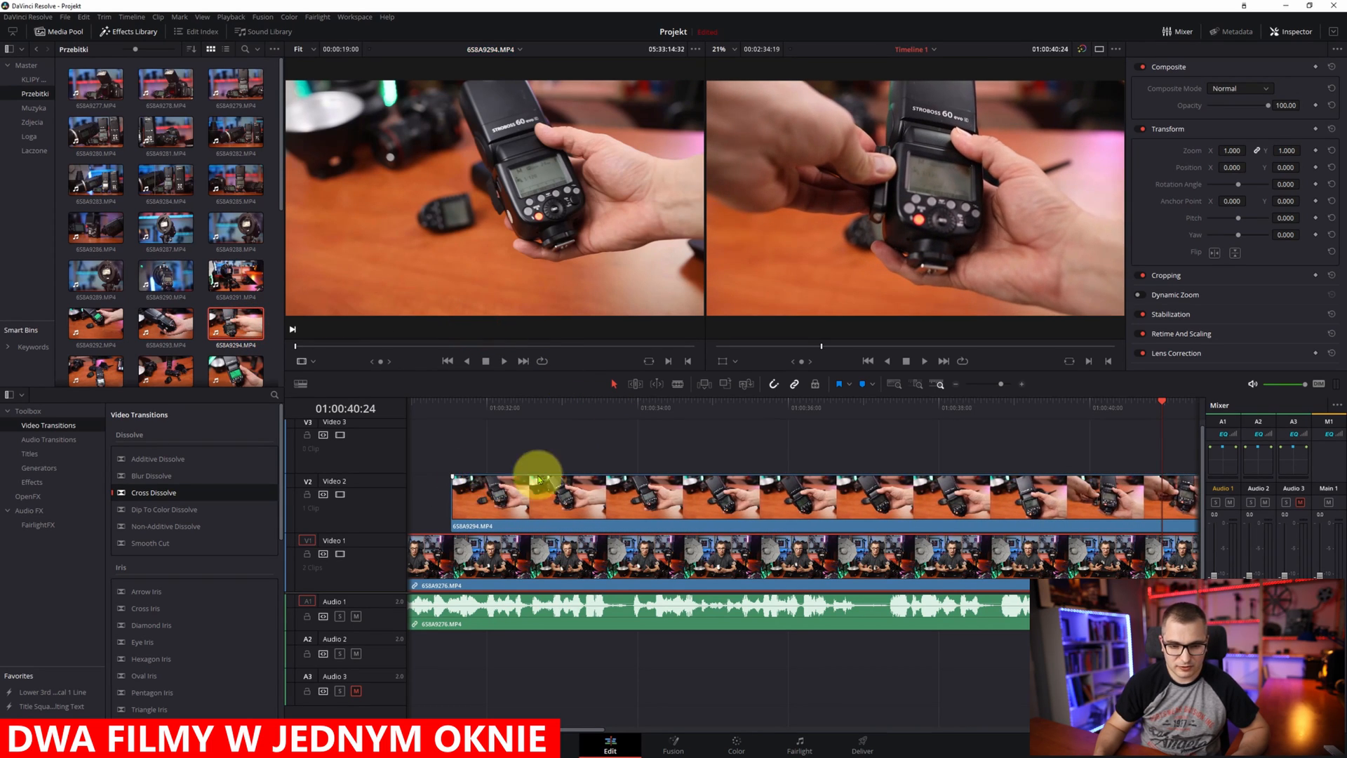
Step: Scale the overlay clip on Video 2 to zoom 0.300 and set its position to X 321 and Y -392
click(698, 494)
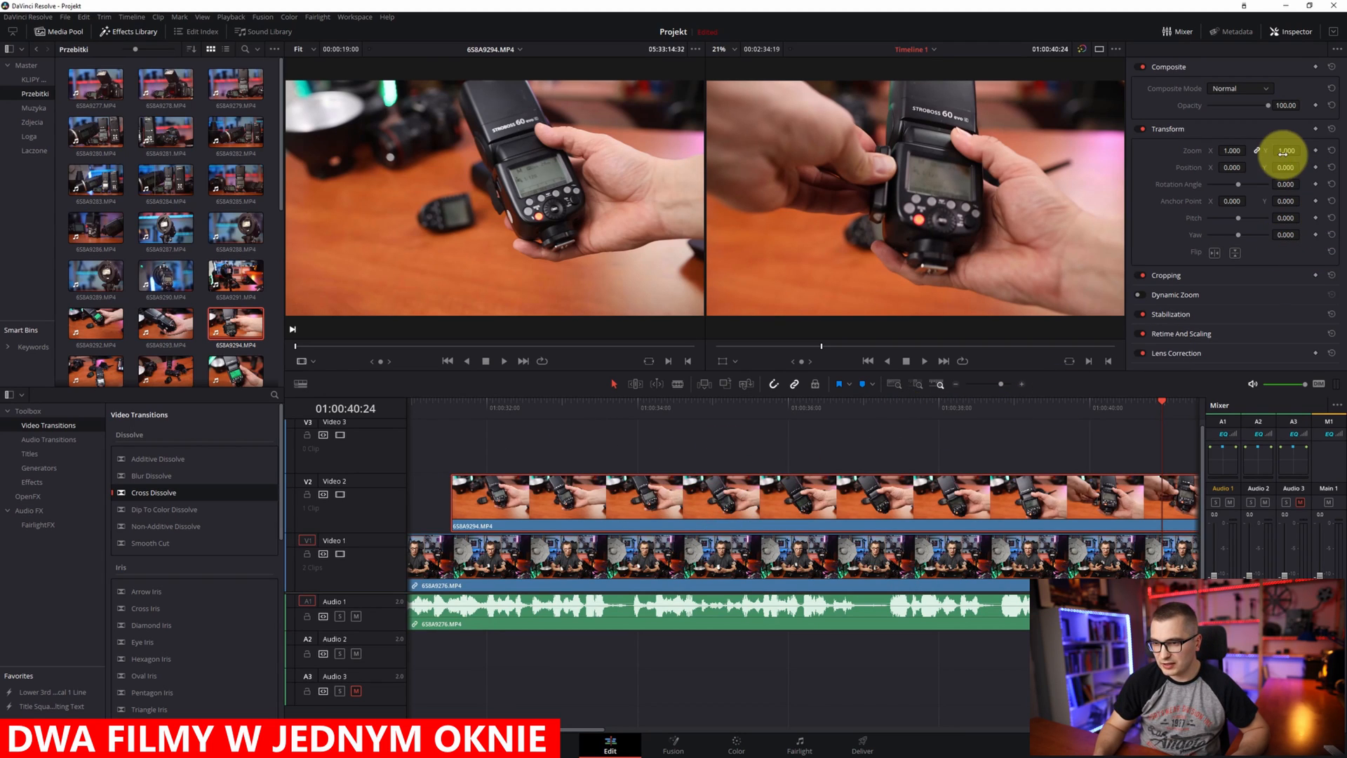
drag(1233, 149, 1197, 150)
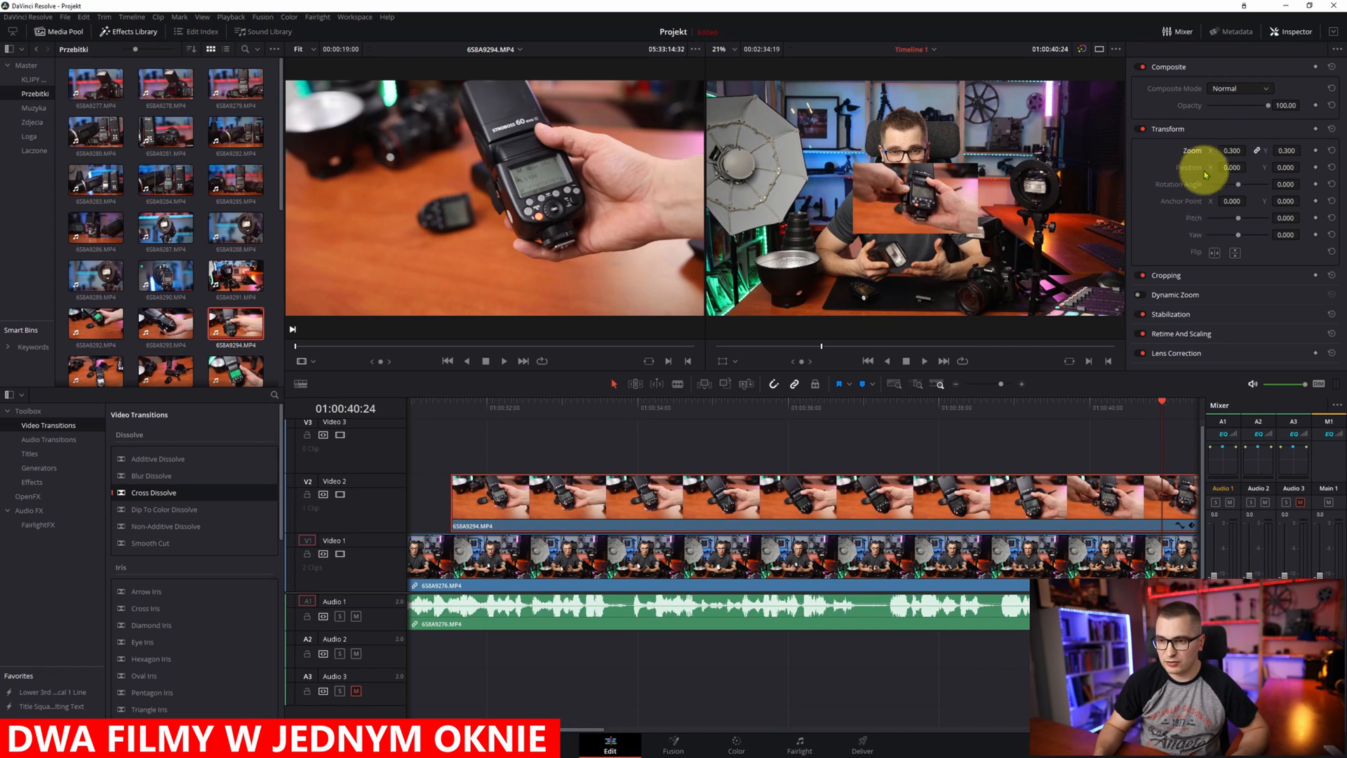
drag(1240, 168, 1330, 171)
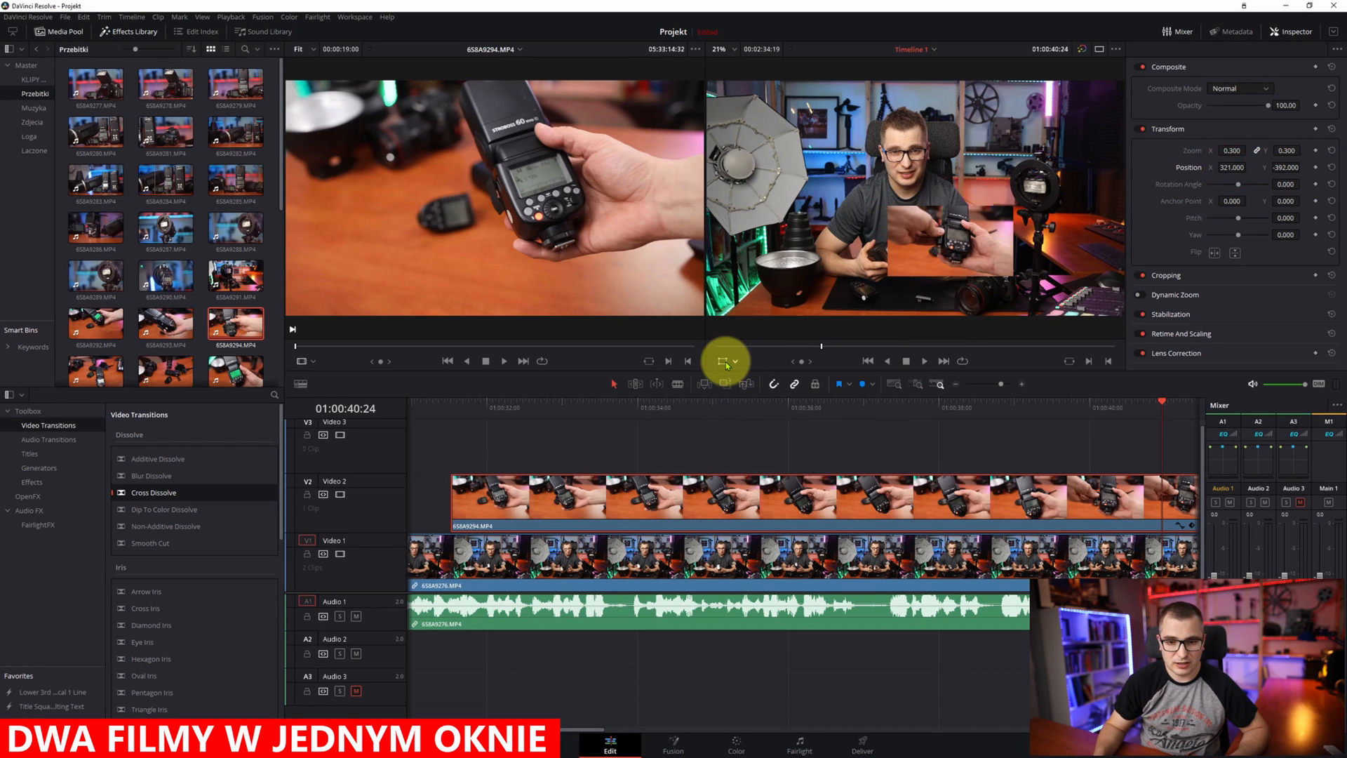
Step: Shrink the overlay in the viewer to zoom about 0.22, place it in the frame's lower-right corner, and play the result
drag(951, 236, 1061, 288)
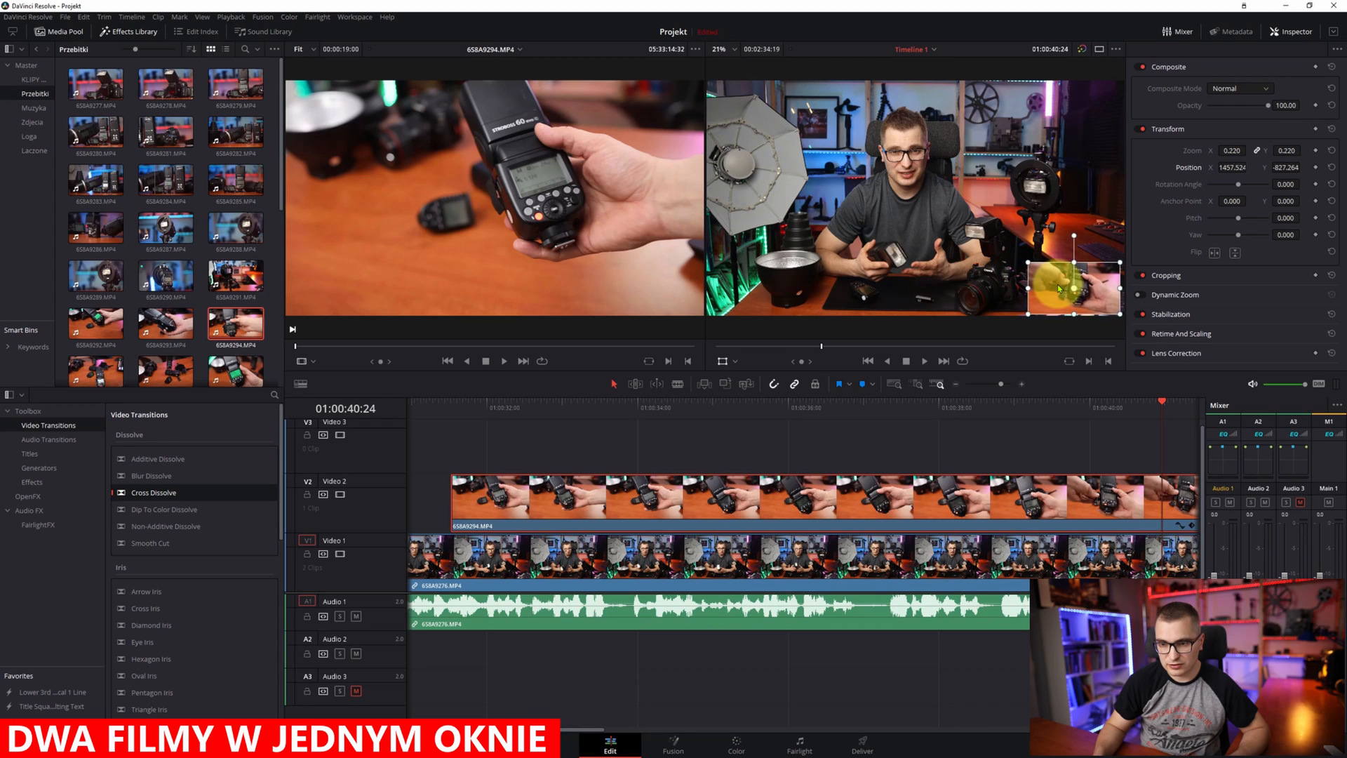
click(711, 411)
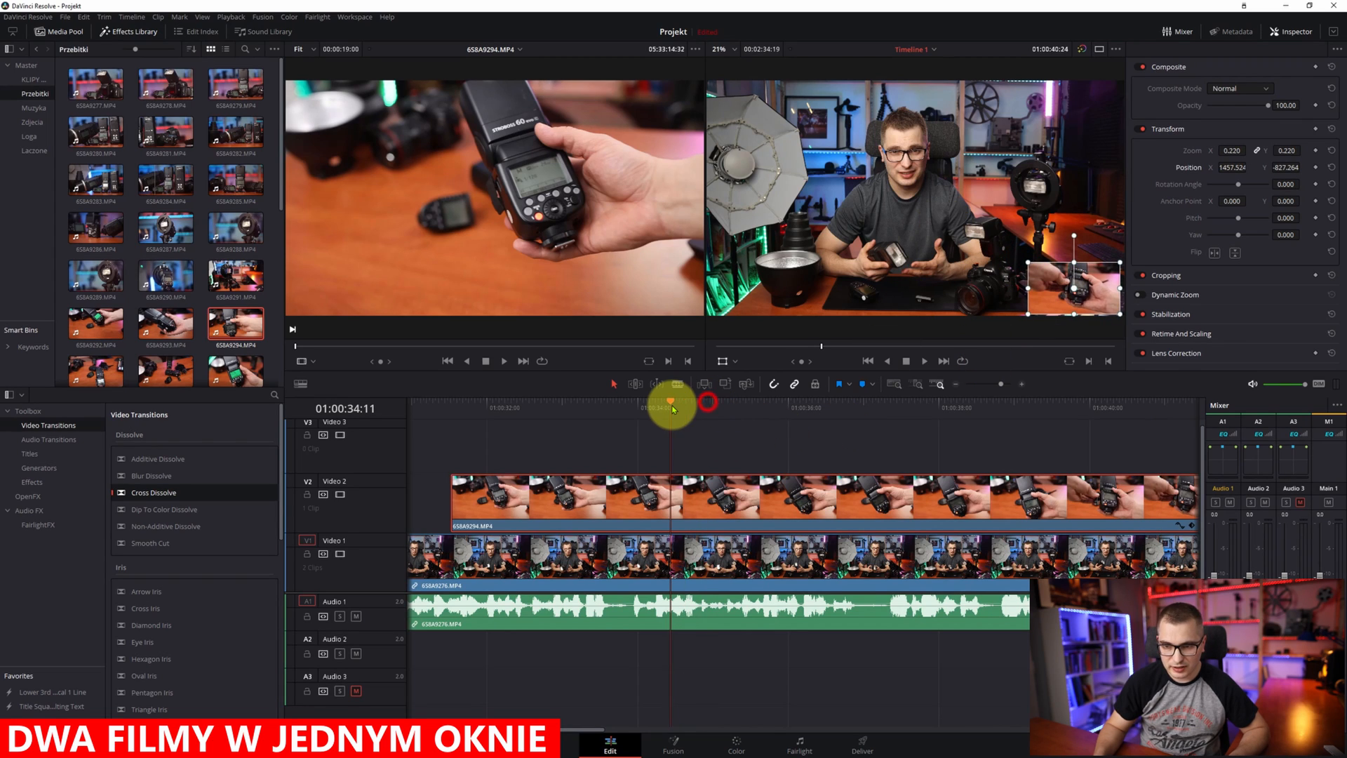
key(space)
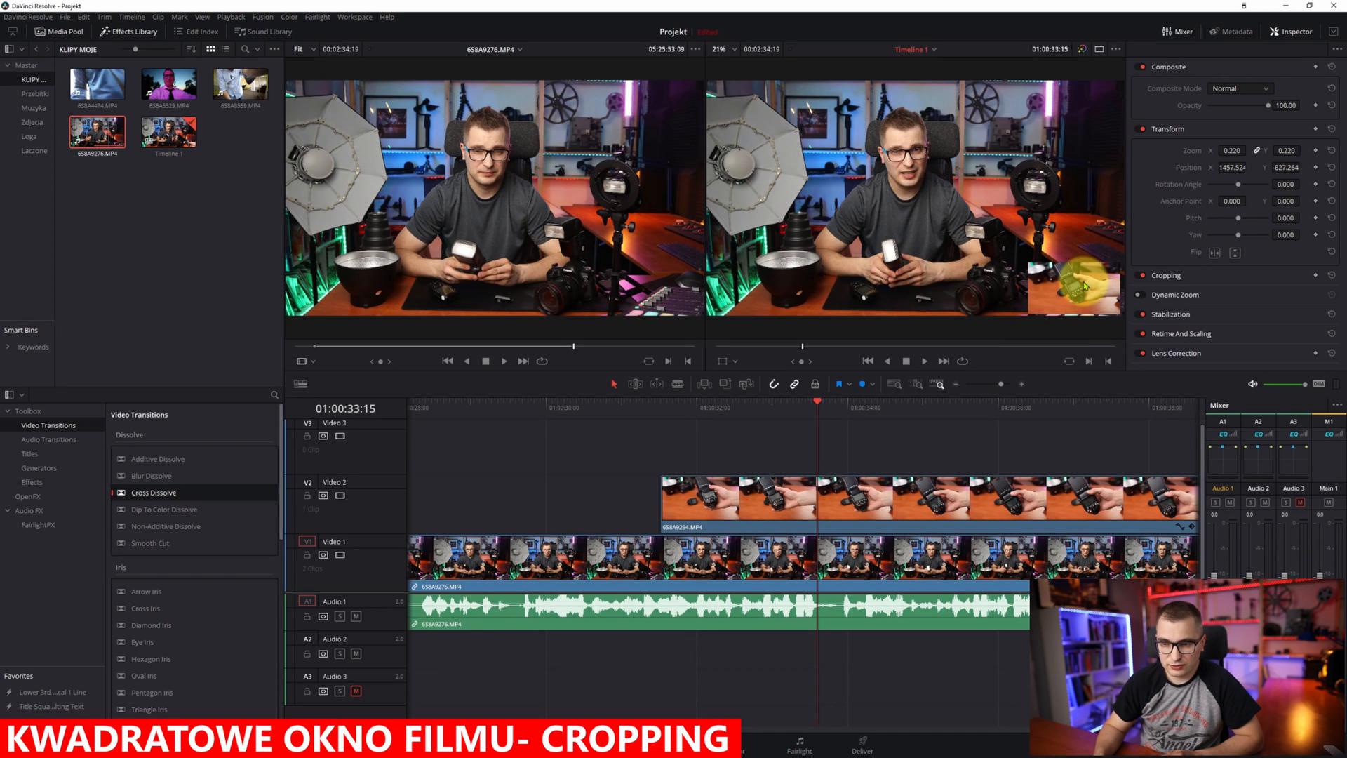
Step: Enlarge the overlay in the viewer to zoom about 0.362 and move it to about X 1192 and Y -716
click(723, 361)
drag(1029, 264, 999, 244)
drag(1086, 286, 1060, 280)
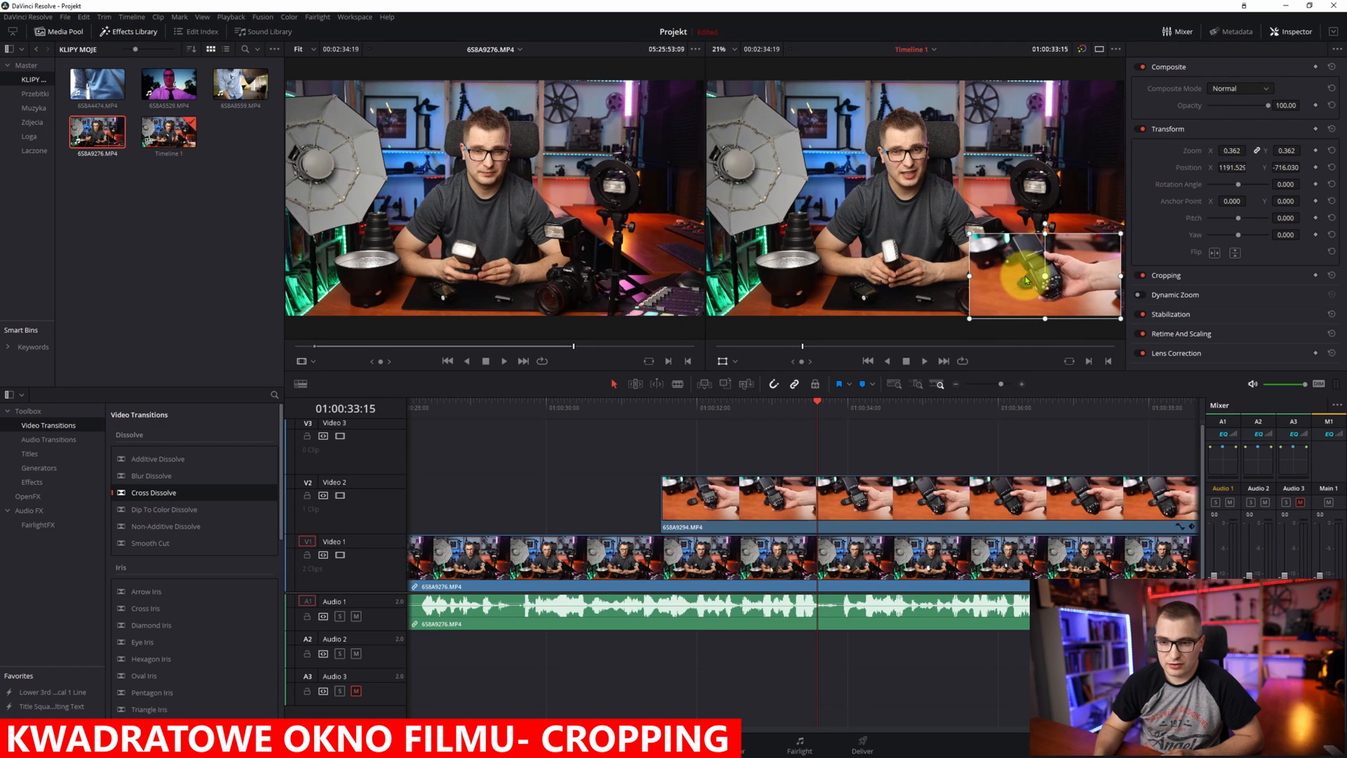
Step: Crop the overlay by 834.8 on the left and right, crop its bottom slightly, and shift it toward the picture's right edge
click(1169, 275)
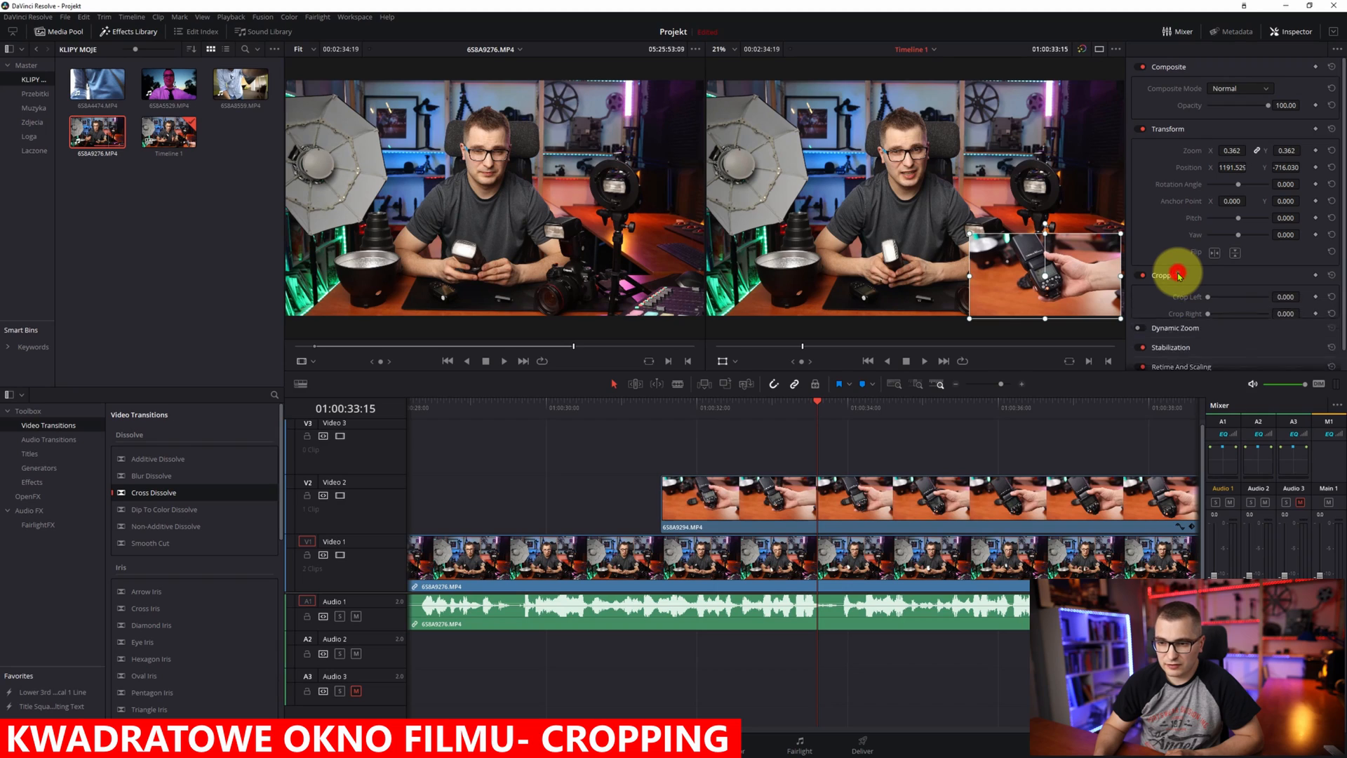
scroll(1171, 289, down, 2)
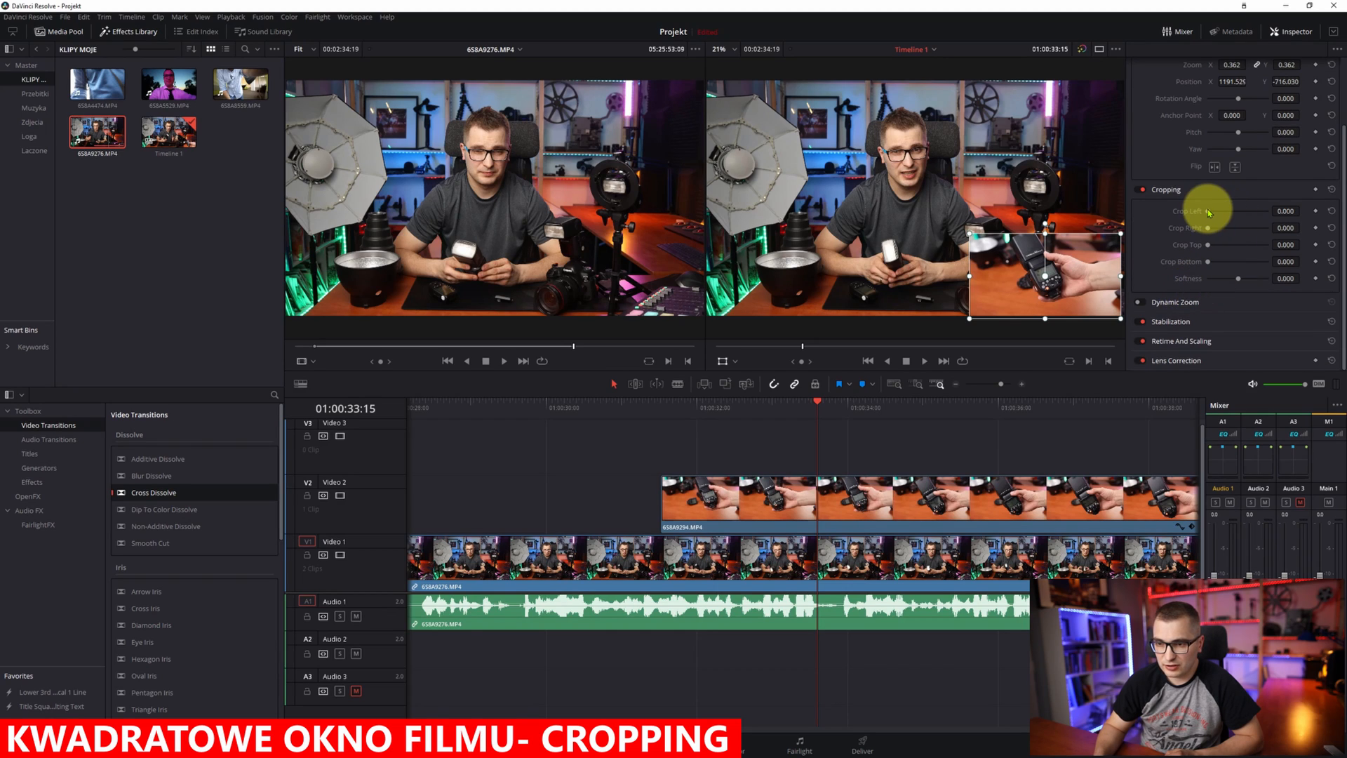
drag(1211, 210, 1221, 228)
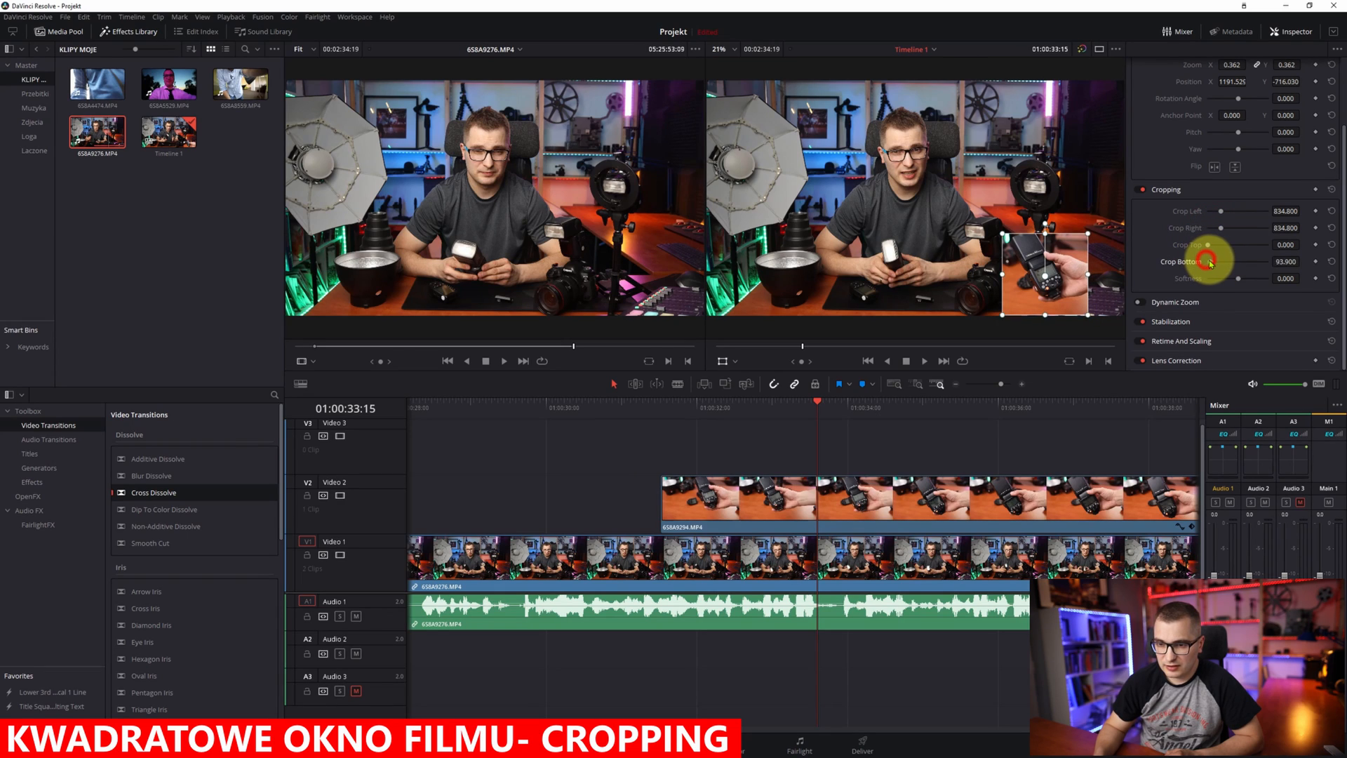
drag(1214, 263, 1217, 263)
drag(1077, 280, 1099, 272)
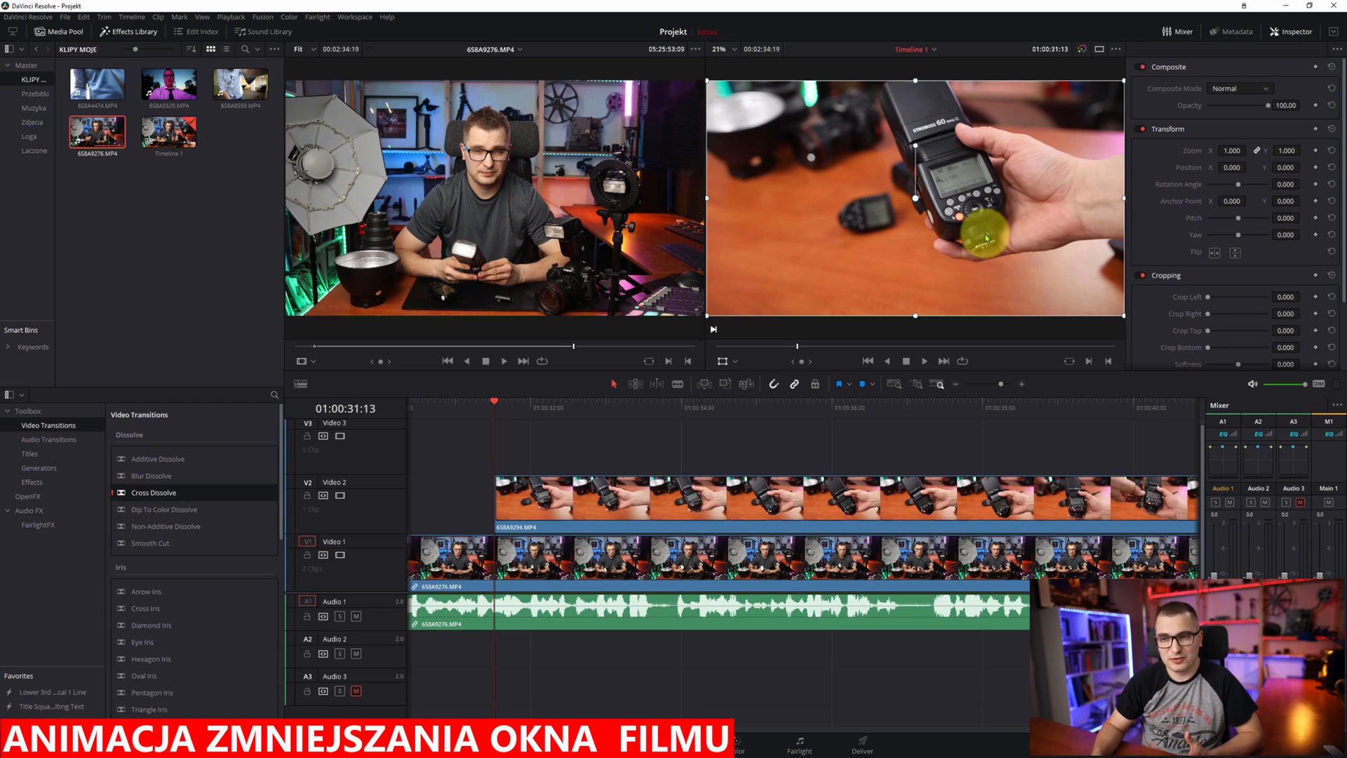
Step: Add keyframes for all Transform and Cropping parameters of the full-frame overlay clip at 01:00:31:13
click(1315, 150)
click(1315, 167)
click(1316, 184)
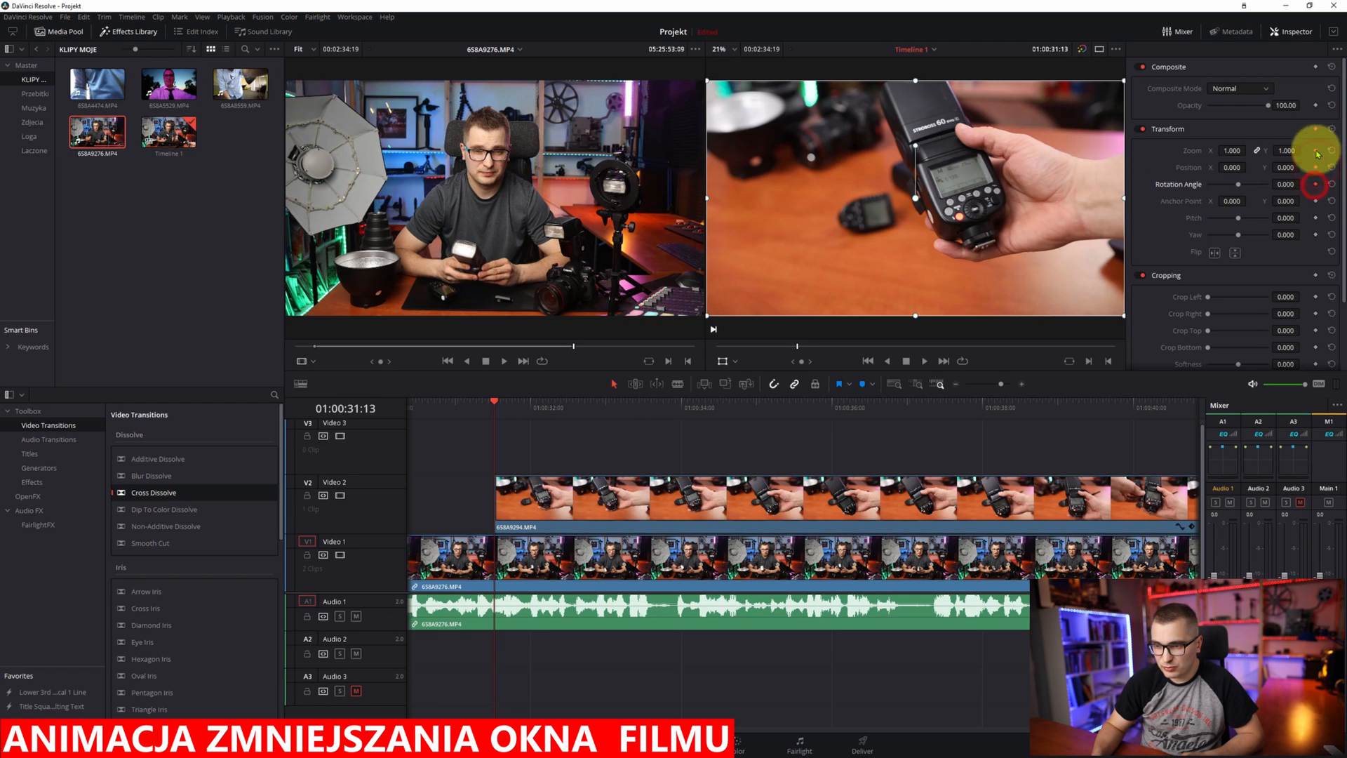
click(1316, 218)
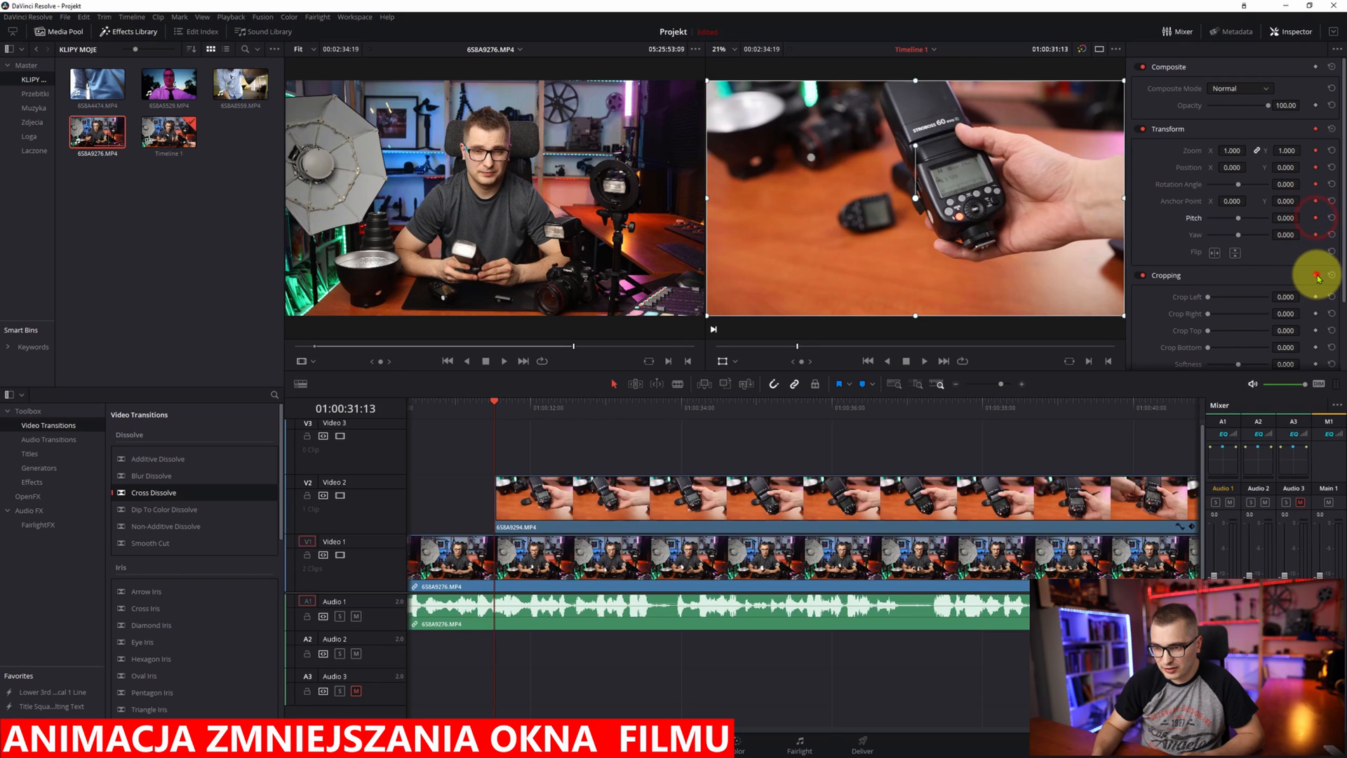
Step: At 01:00:33:10, keyframe Transform and Cropping, shrink the overlay to zoom 0.215 at about X 1475 and Y -832, and play the animation
click(625, 411)
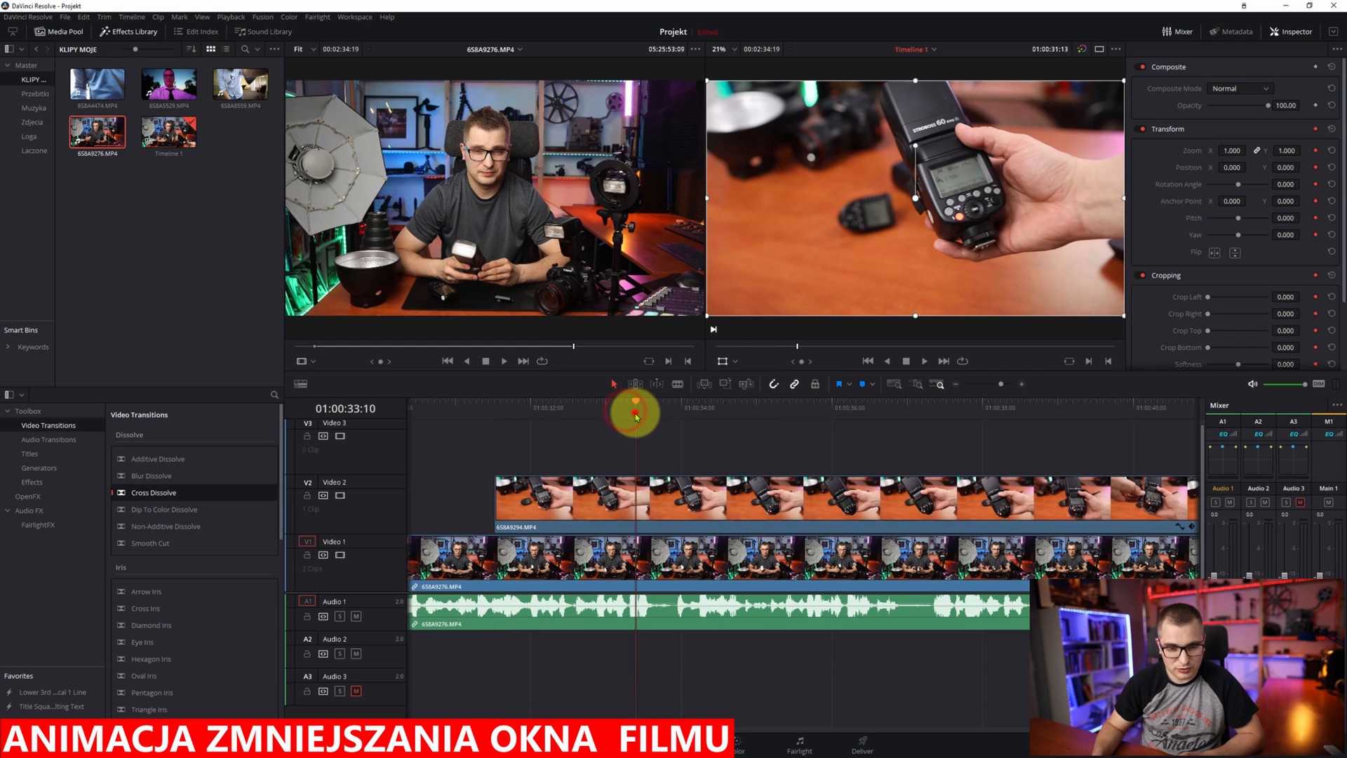
click(1317, 129)
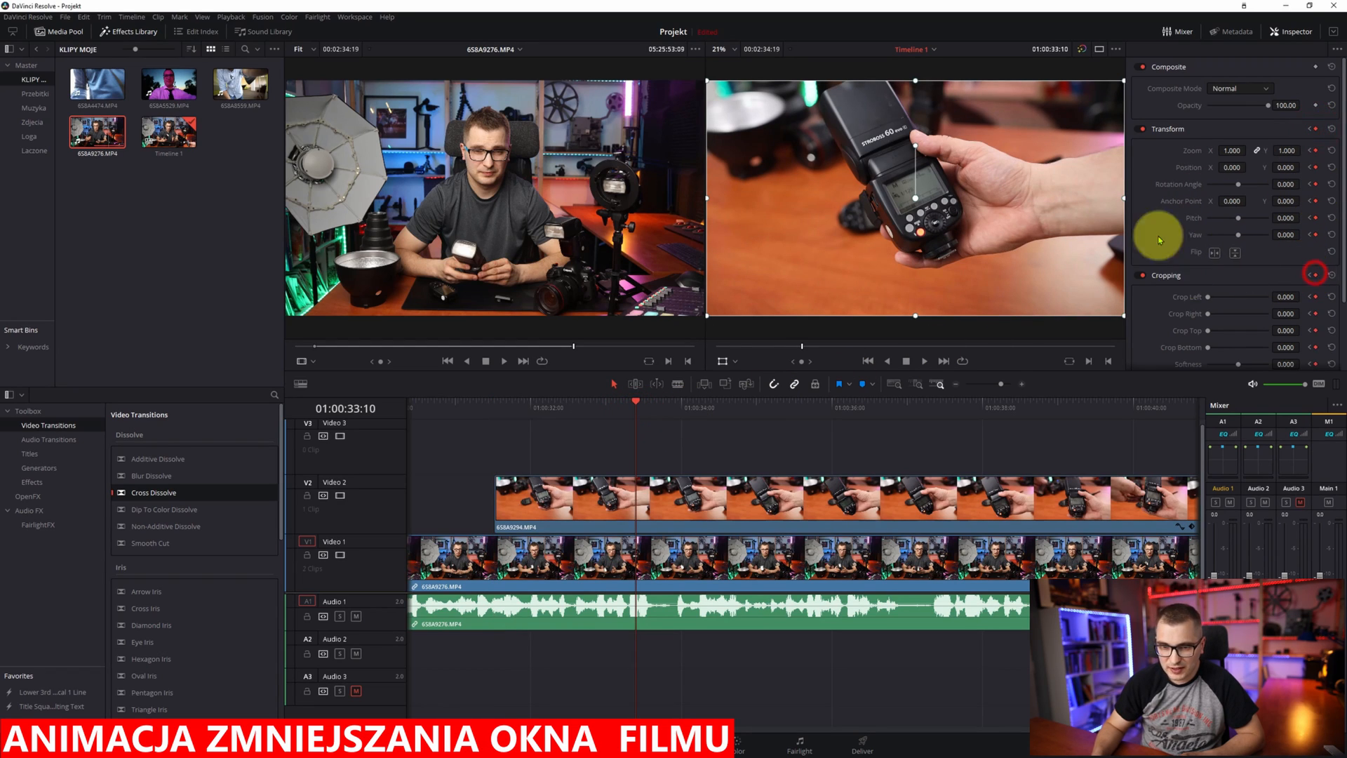
drag(707, 83, 1049, 287)
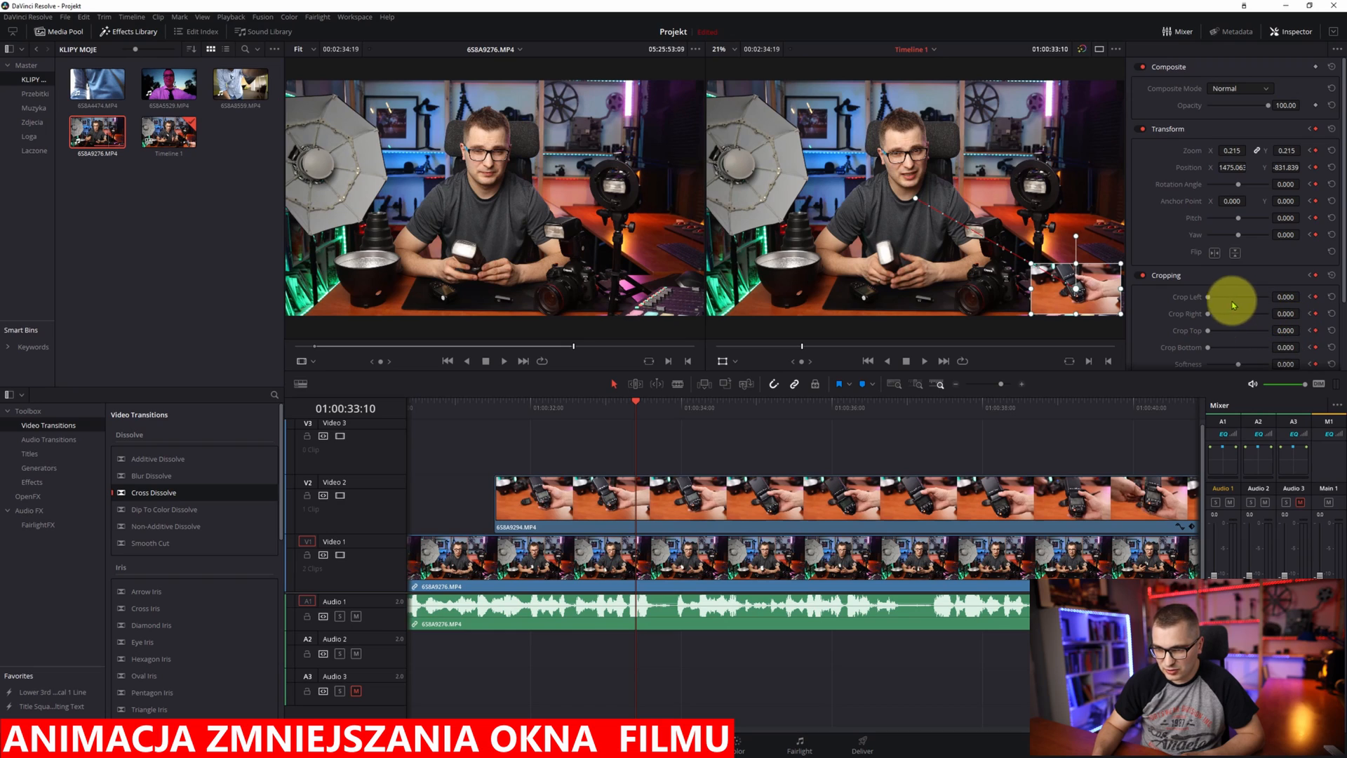
drag(1220, 300, 1109, 307)
drag(491, 409, 435, 412)
key(space)
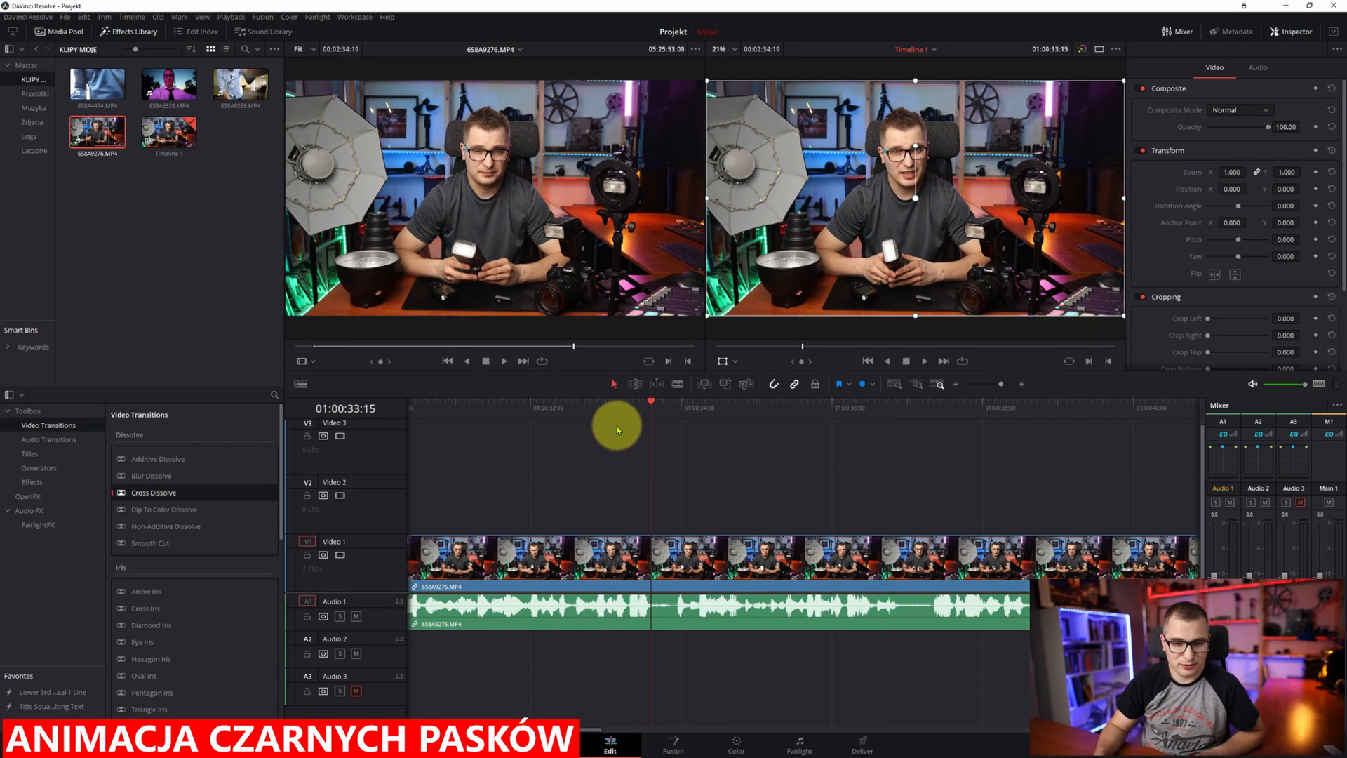
Step: Add a keyframe for all Cropping parameters of the Video 1 clip at 01:00:32:17
click(583, 414)
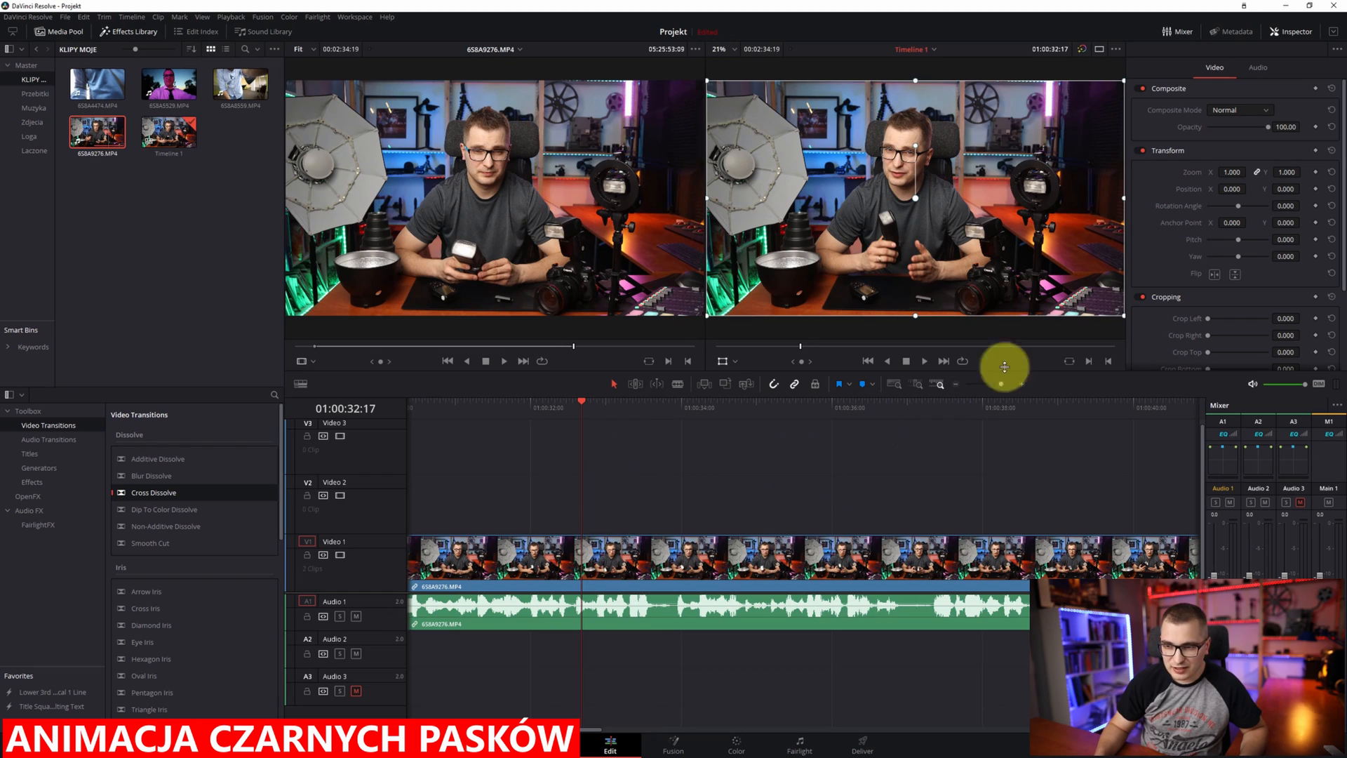
scroll(1273, 323, down, 3)
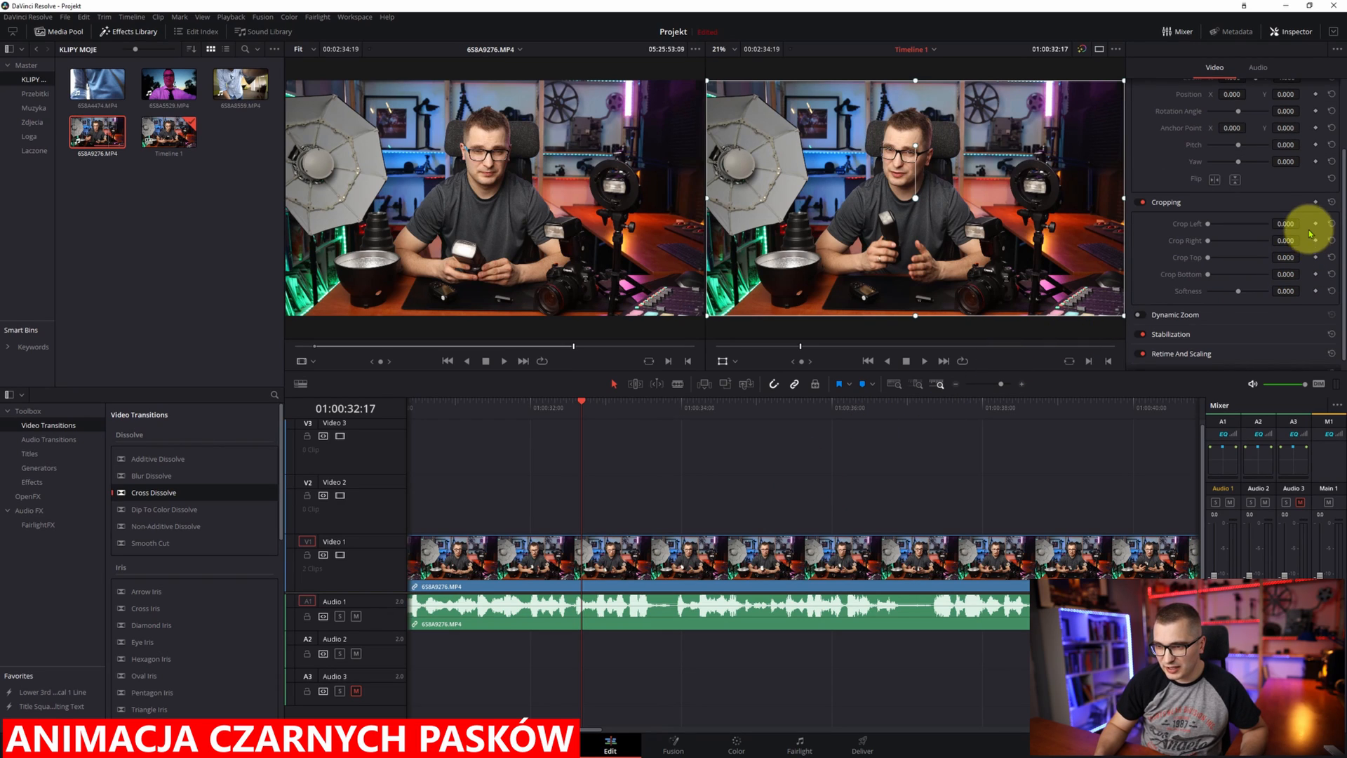
click(1317, 203)
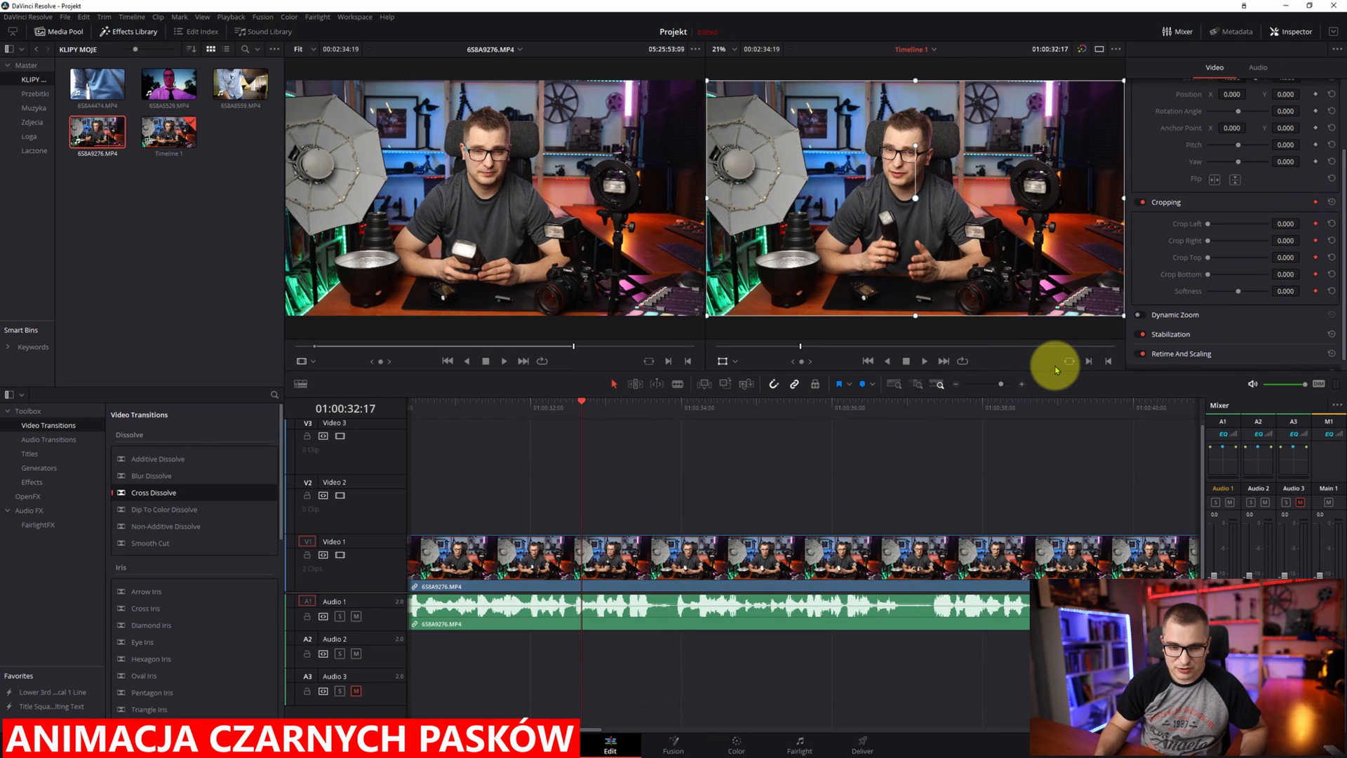
Step: At 01:00:34:00, keyframe Cropping, set Crop Top and Crop Bottom to 244.2, and play the black bars animation
drag(641, 405, 686, 399)
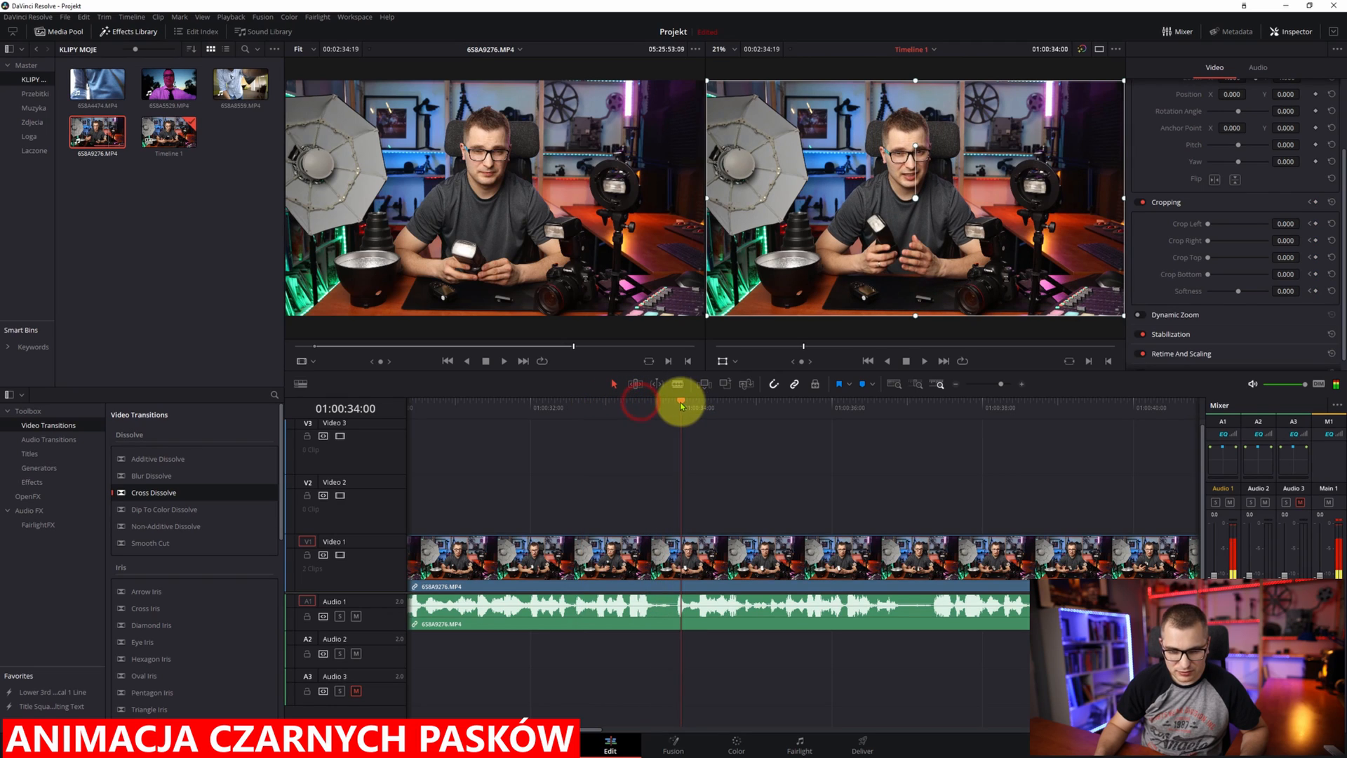
click(1317, 203)
drag(1206, 256, 1215, 277)
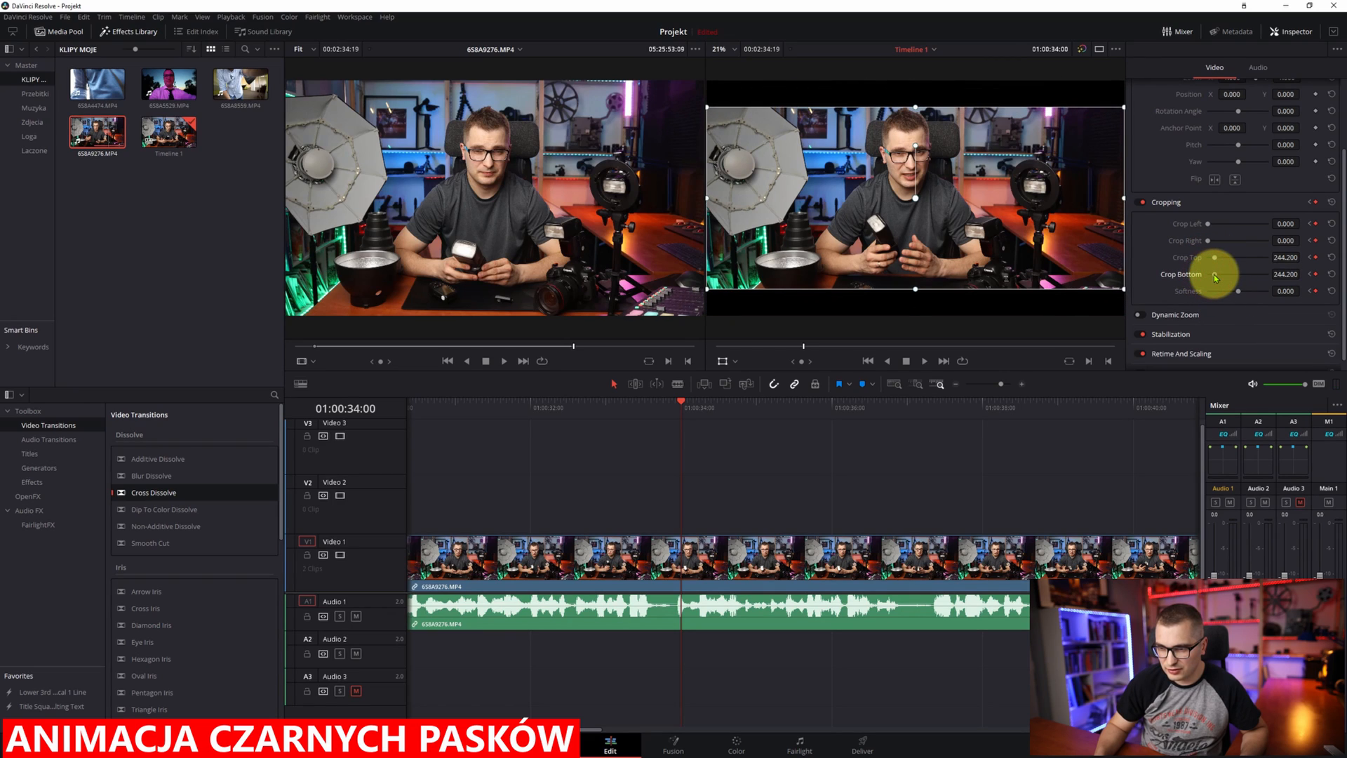
click(594, 407)
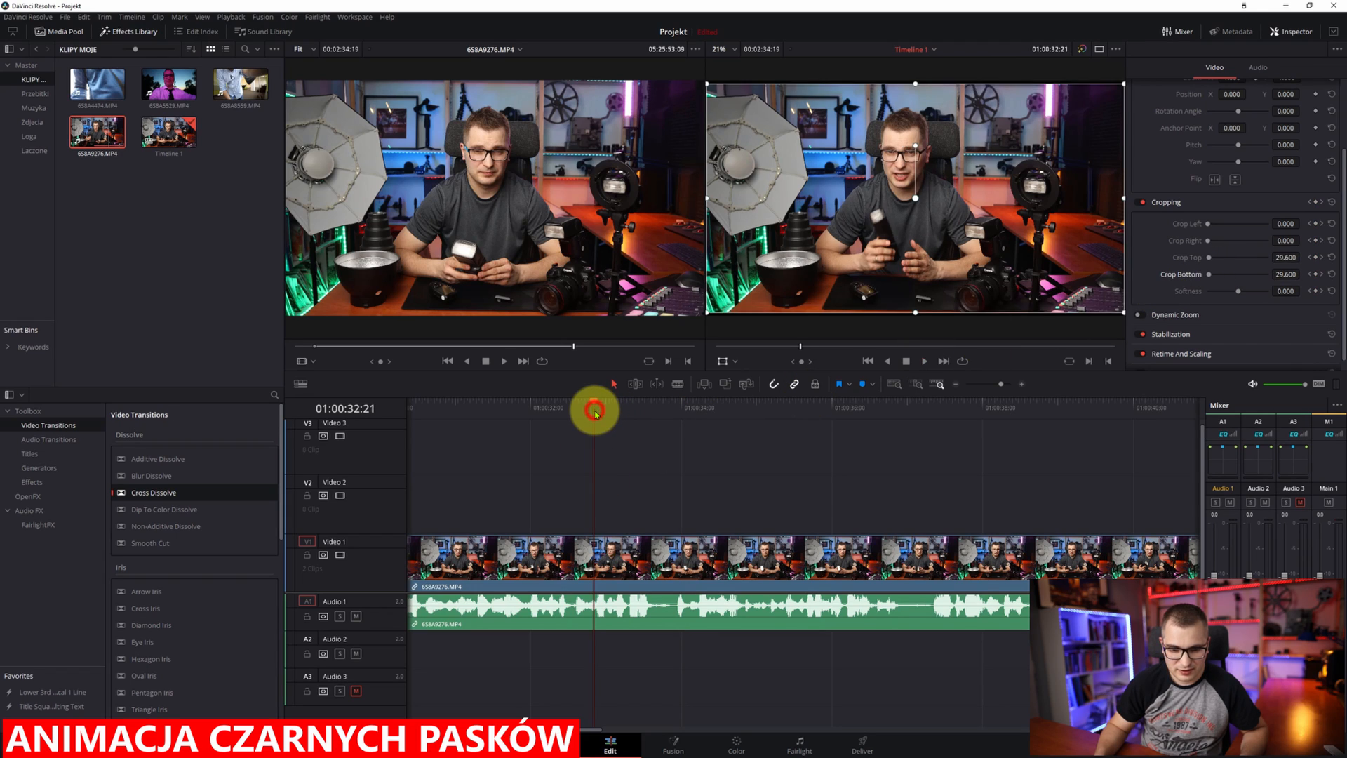
key(space)
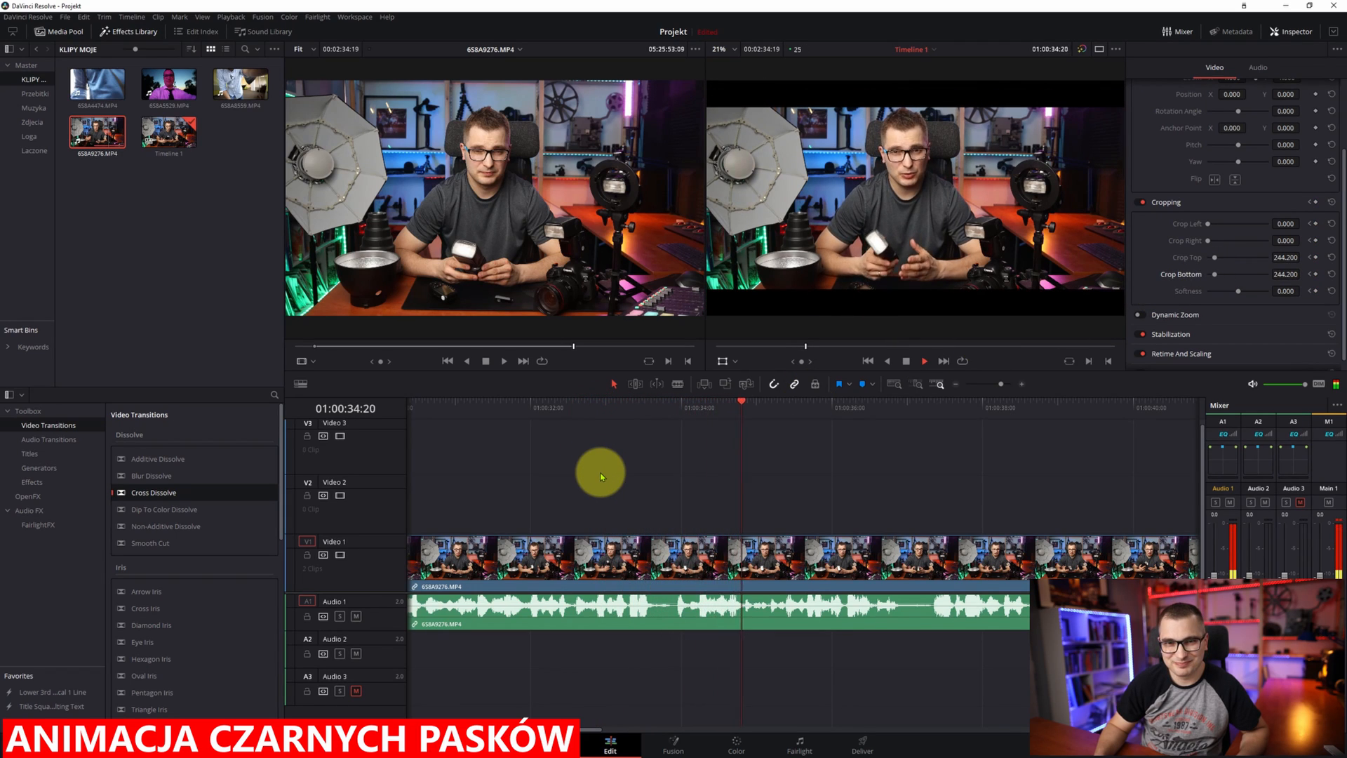
Step: Show the clip's keyframes in the timeline, go to the first crop keyframe, and keyframe Zoom and Position there
click(596, 403)
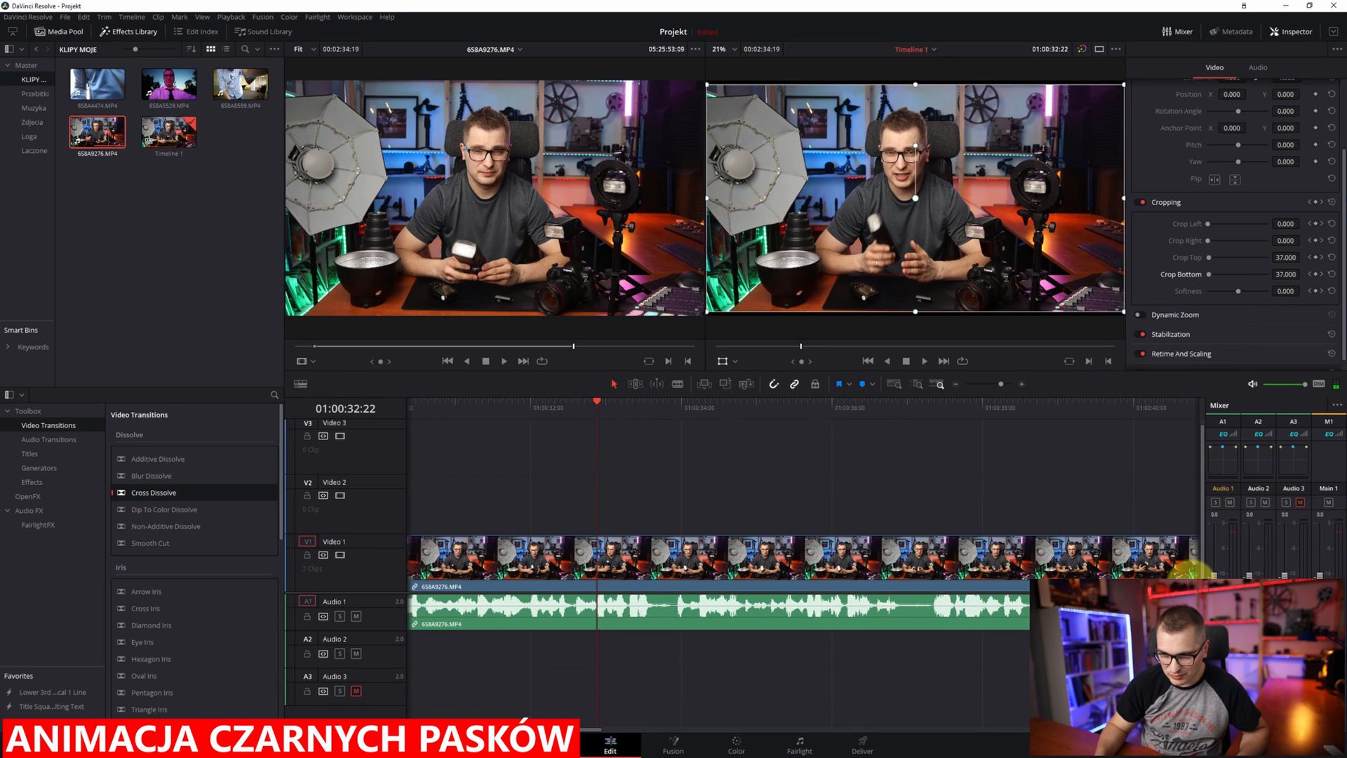
click(1191, 570)
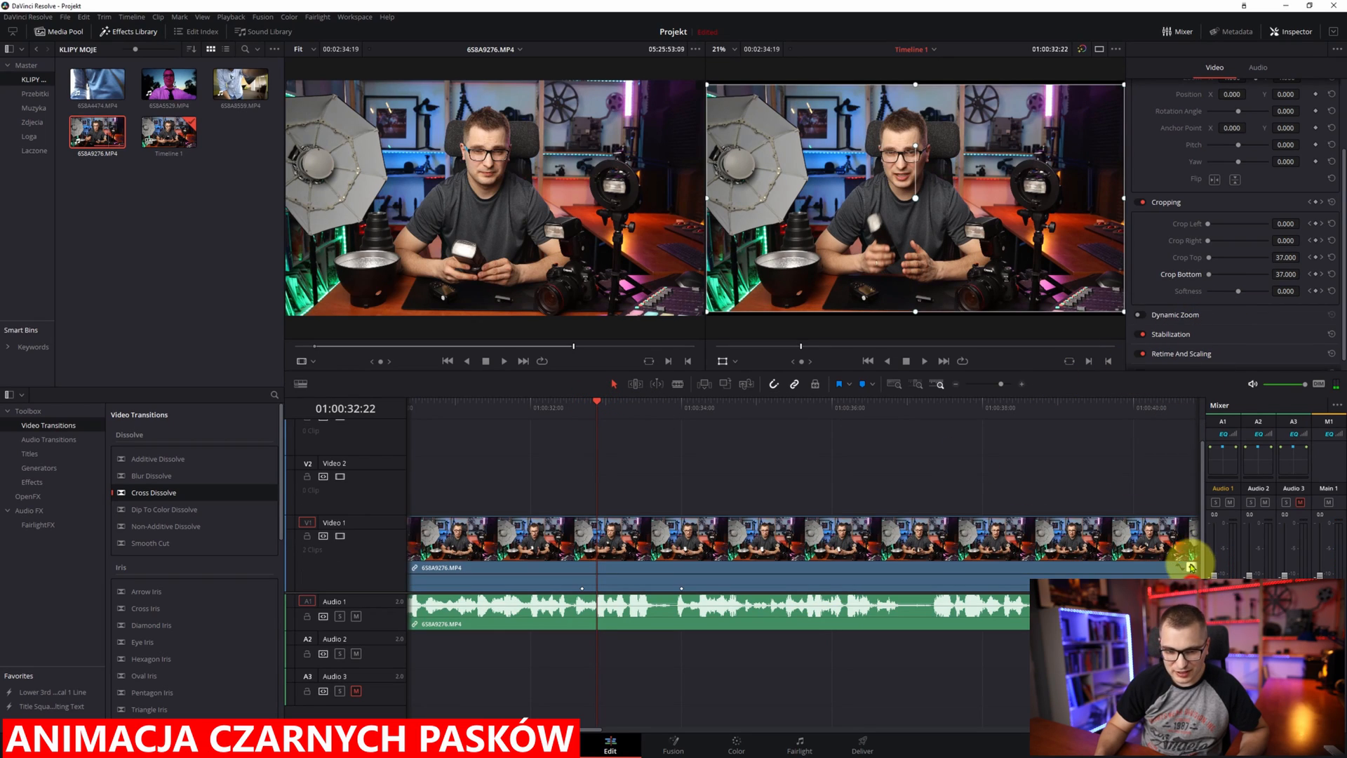
click(1310, 224)
scroll(1285, 155, up, 3)
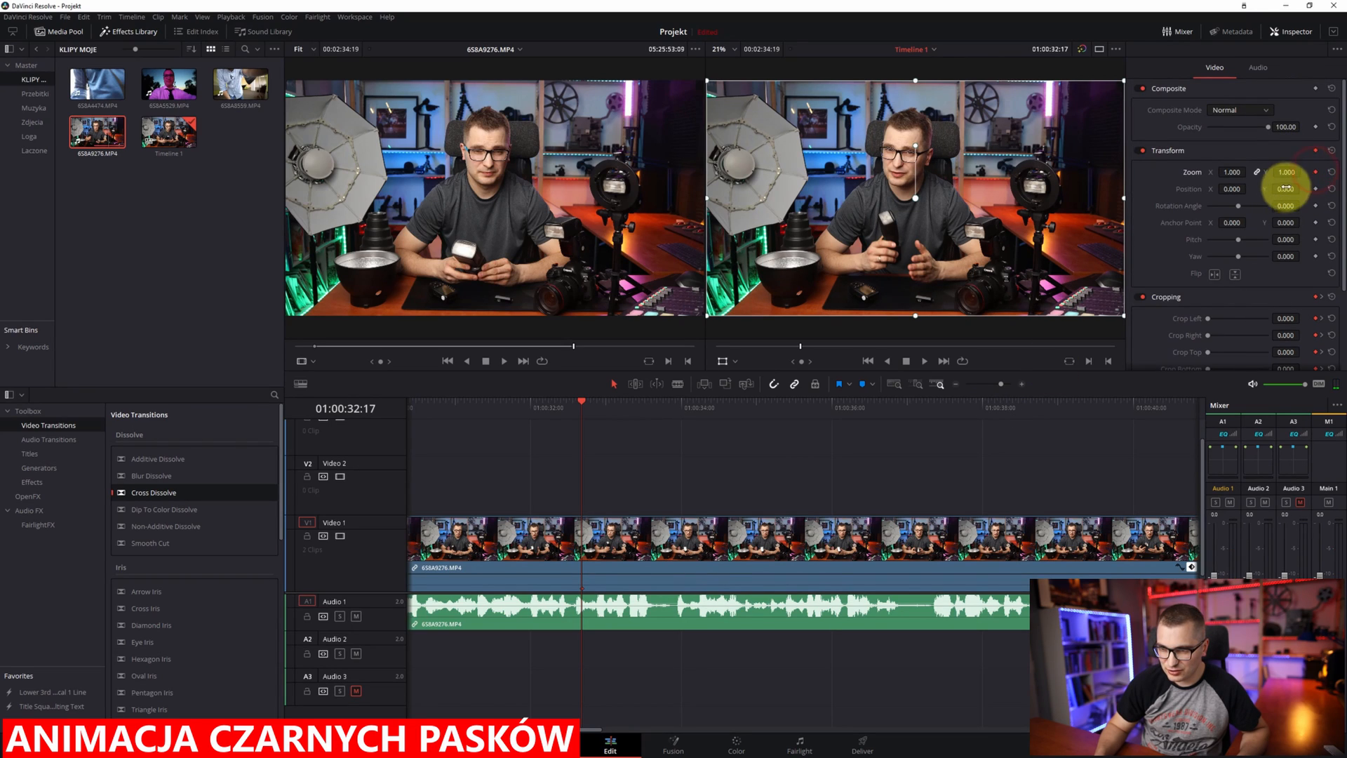
click(1317, 189)
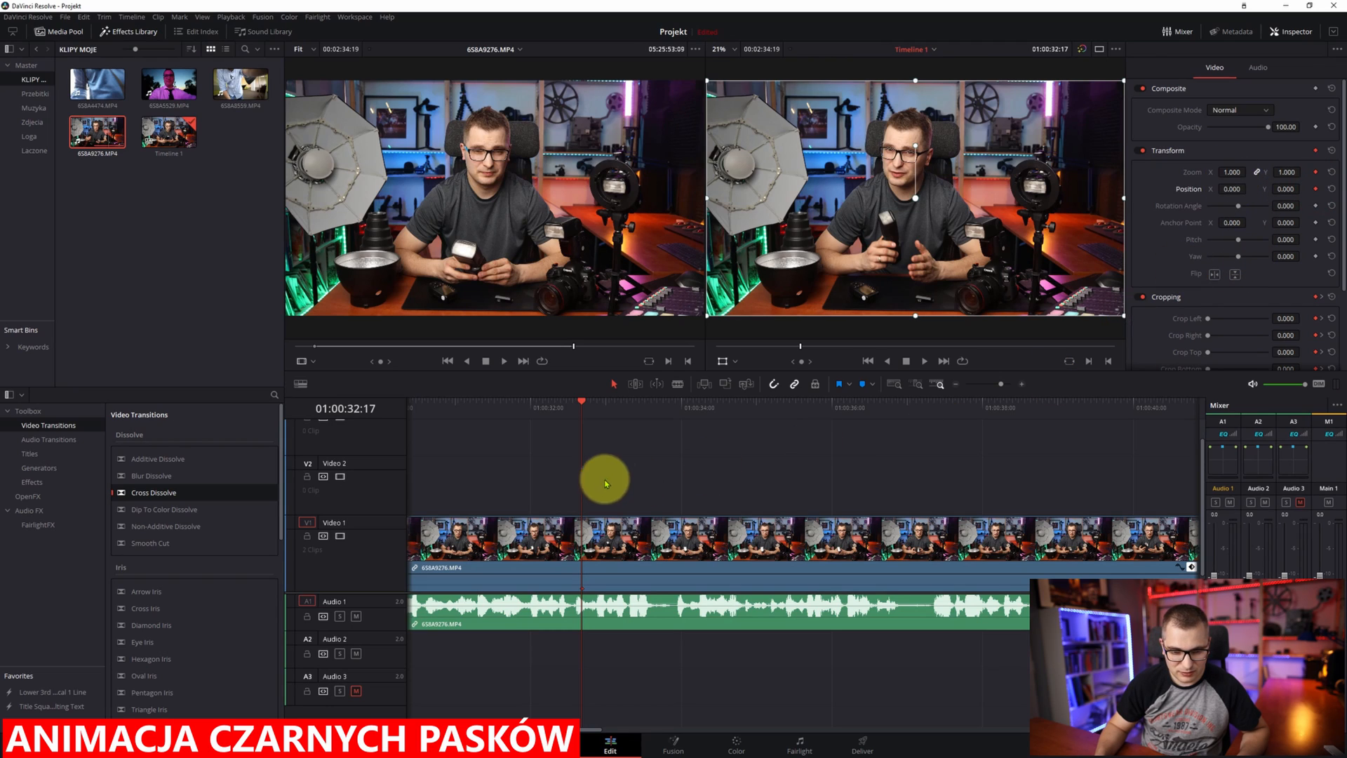
Step: At the second crop keyframe, keyframe Zoom and Position, set the zoom to 1.170, and play the combined animation
click(1321, 318)
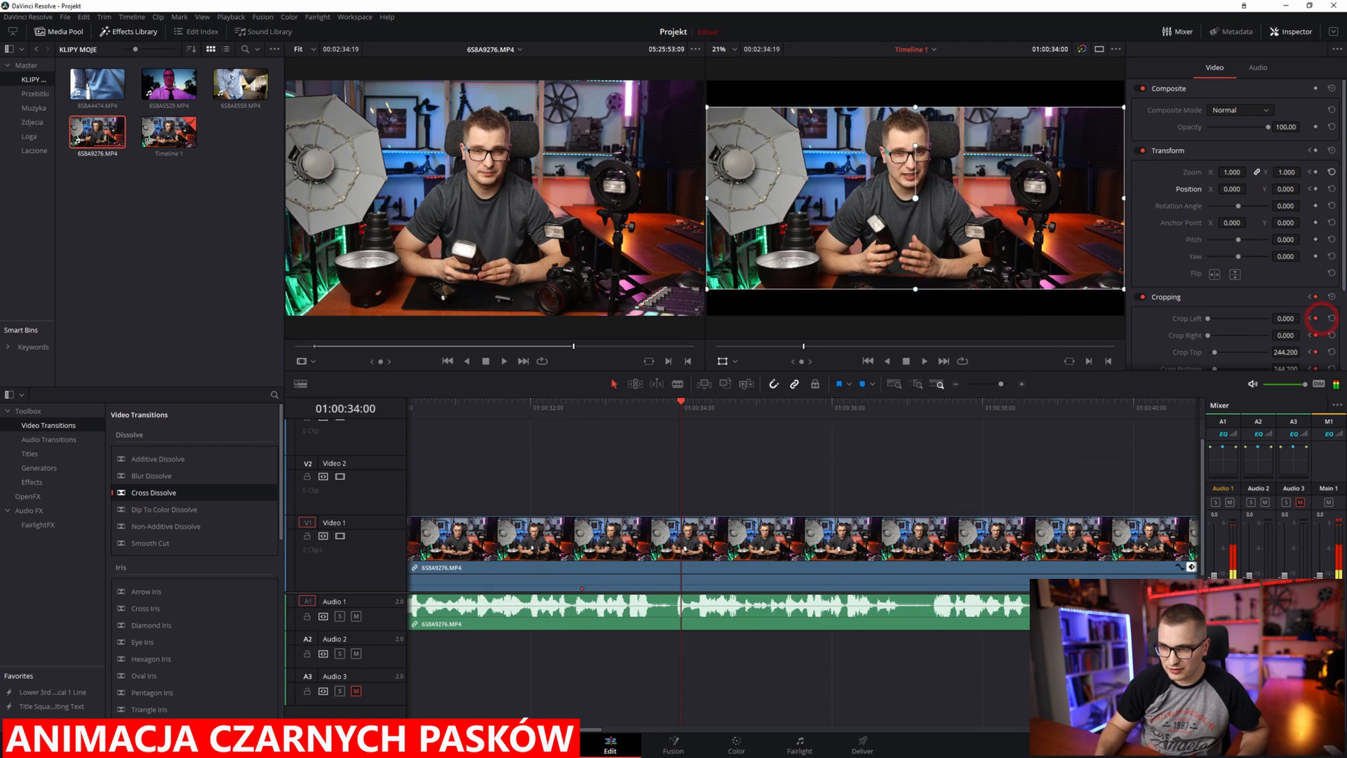
click(1315, 189)
drag(1285, 172, 1286, 189)
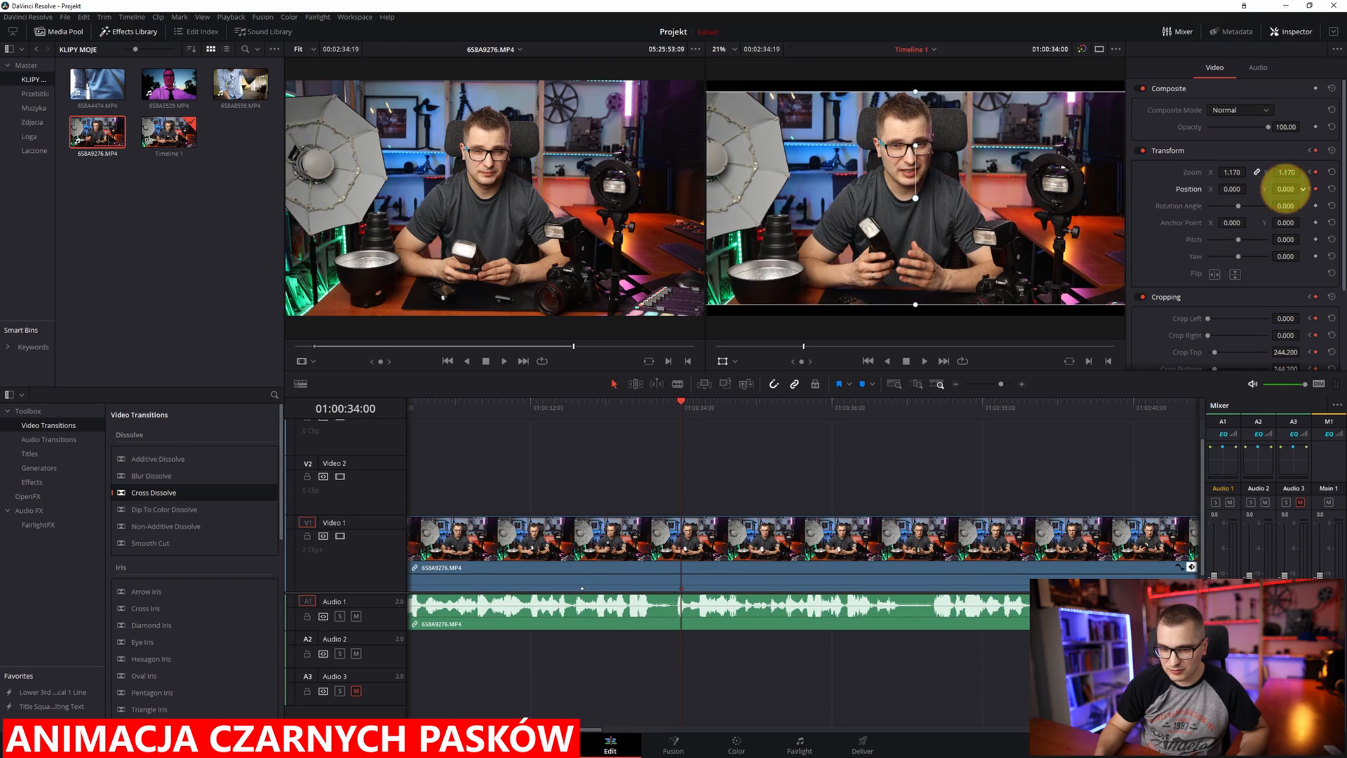
click(562, 409)
key(space)
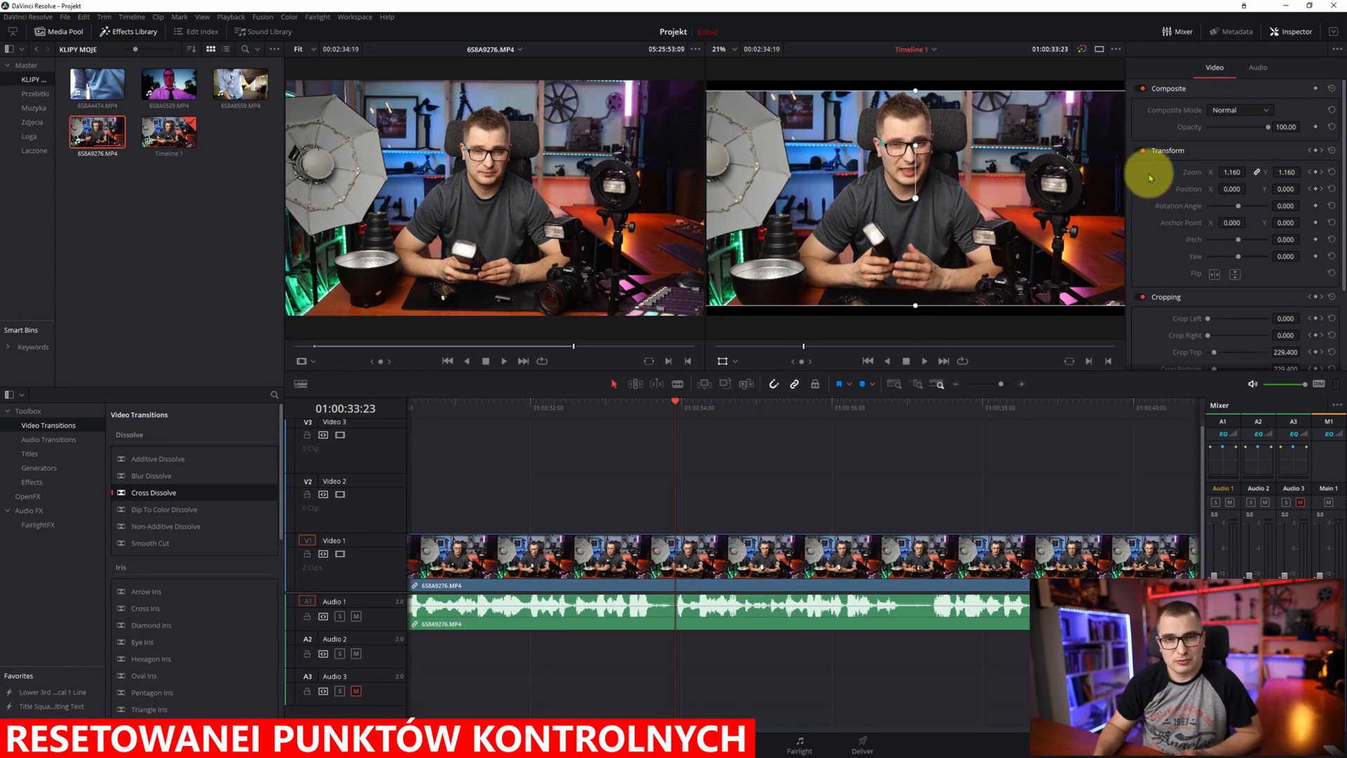
Step: Reset the Transform and Cropping keyframes of the Video 1 clip to their defaults
click(1332, 173)
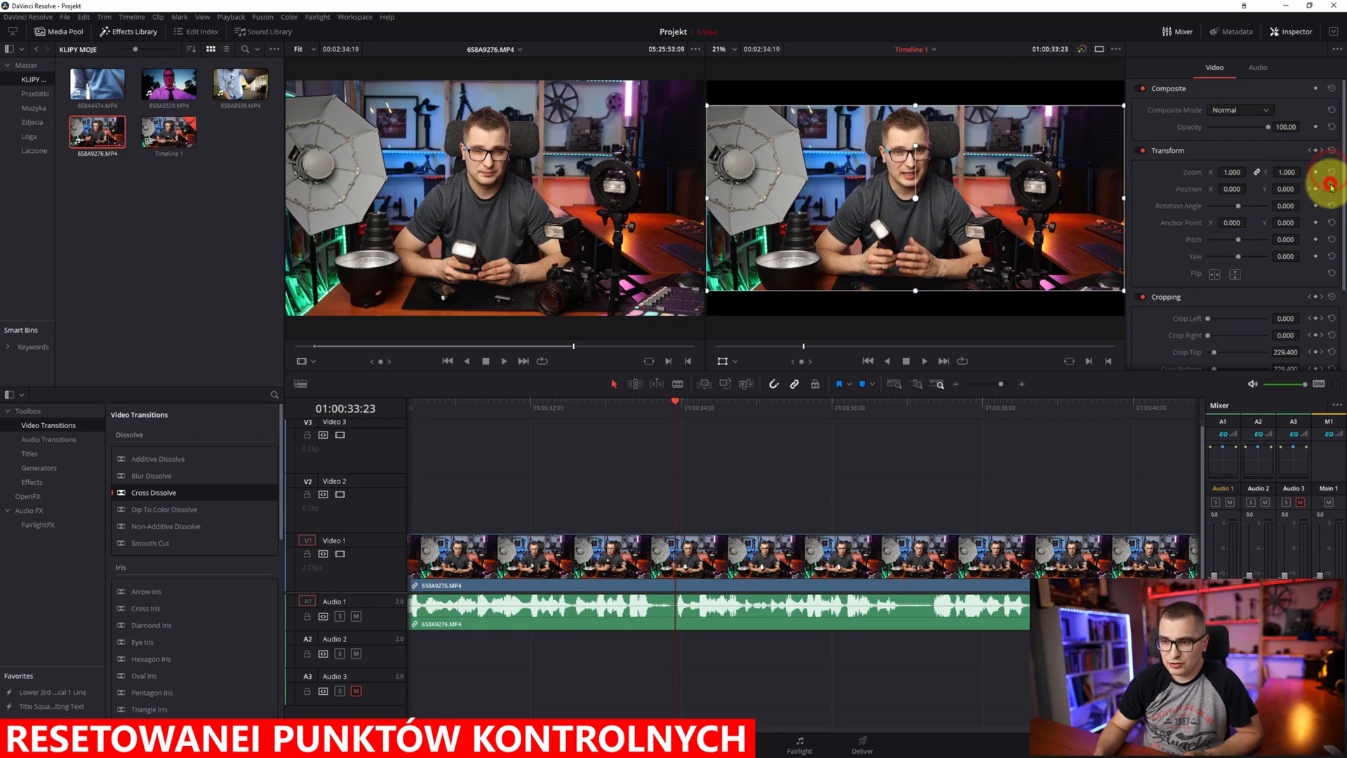
scroll(1336, 231, down, 2)
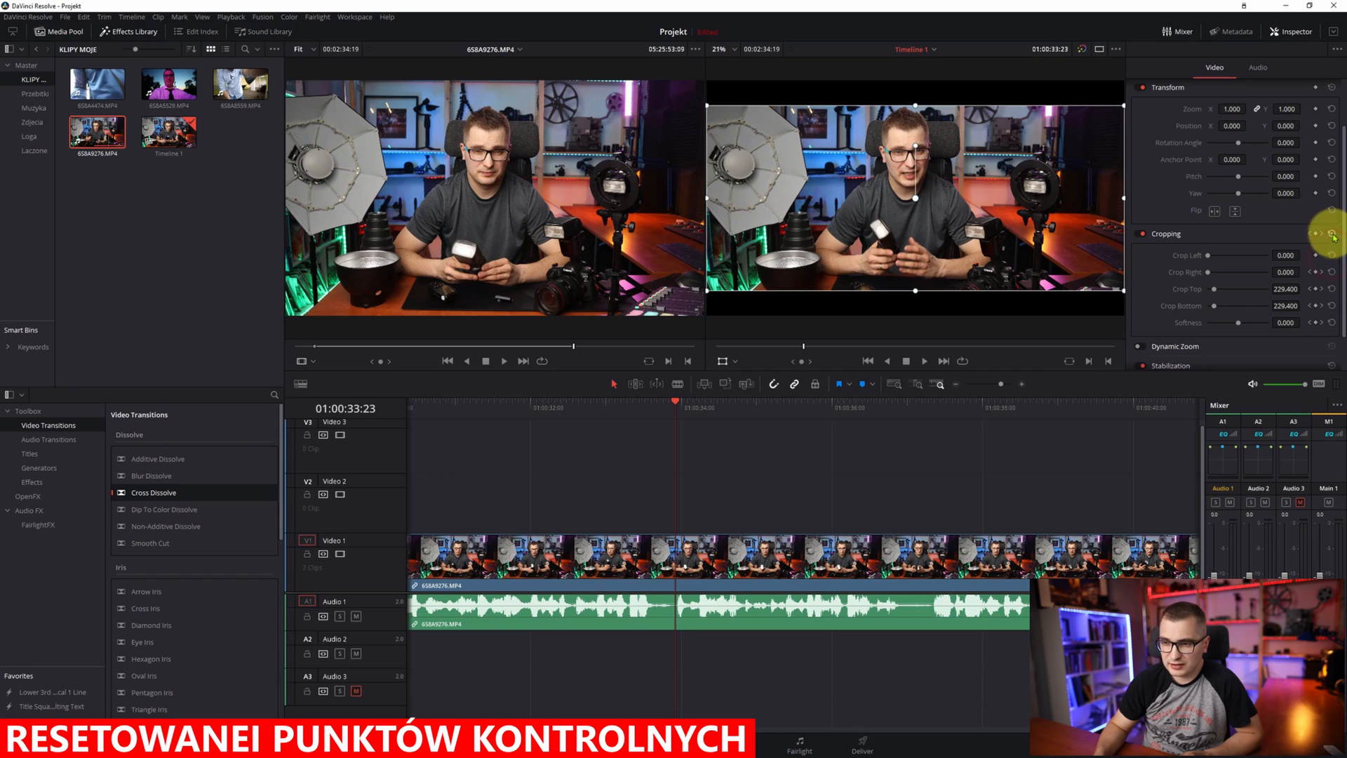
click(1333, 235)
scroll(1325, 210, up, 2)
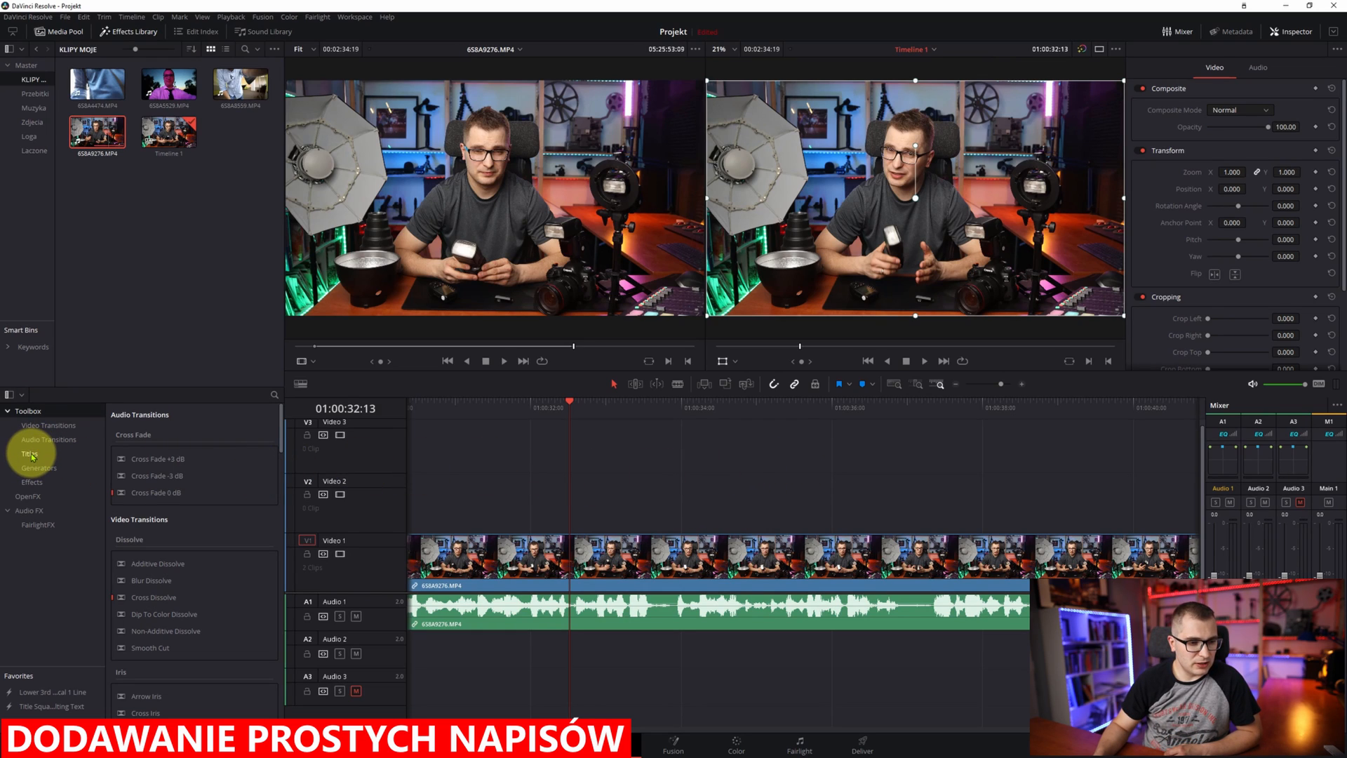
Step: Add a basic Text title on Video 2 at 01:00:32:13 and look through its text and drop shadow settings
click(31, 455)
drag(138, 506, 575, 490)
click(691, 493)
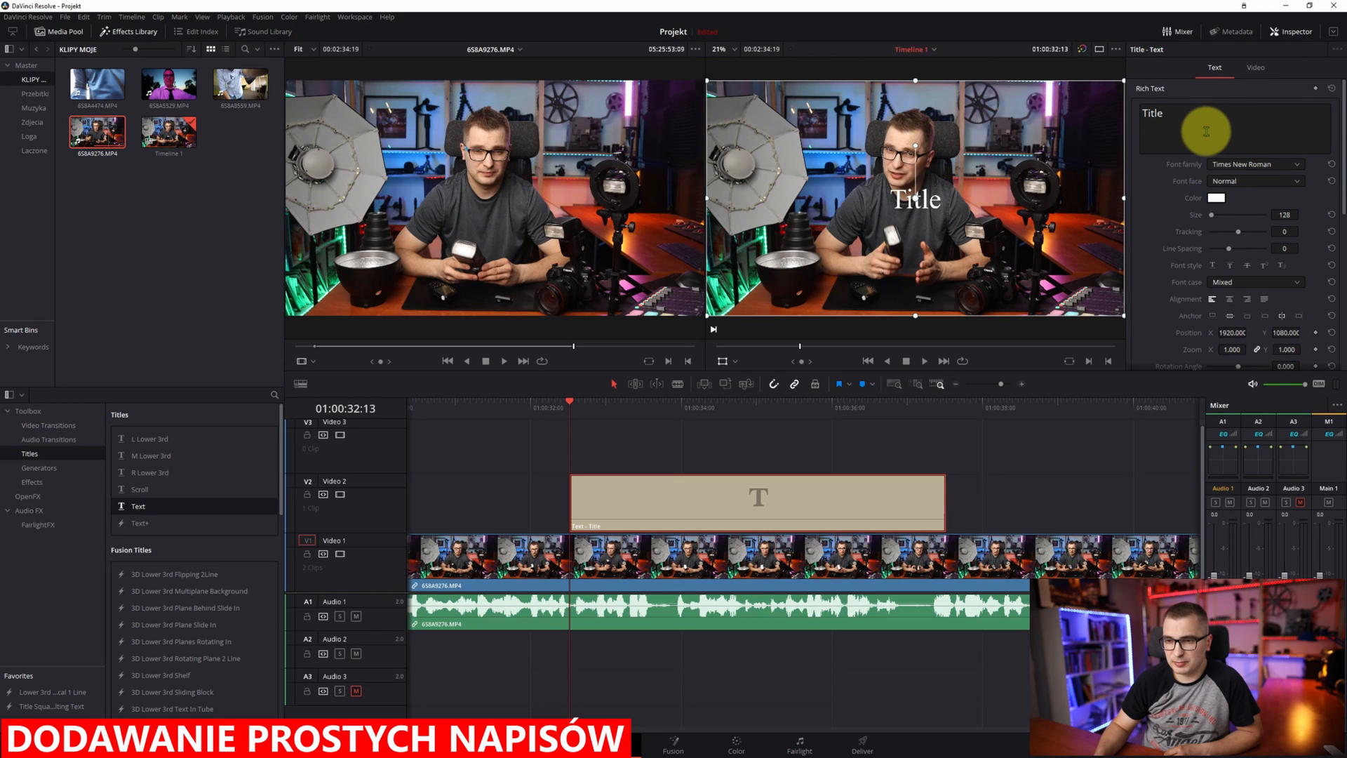
drag(1227, 119, 1095, 114)
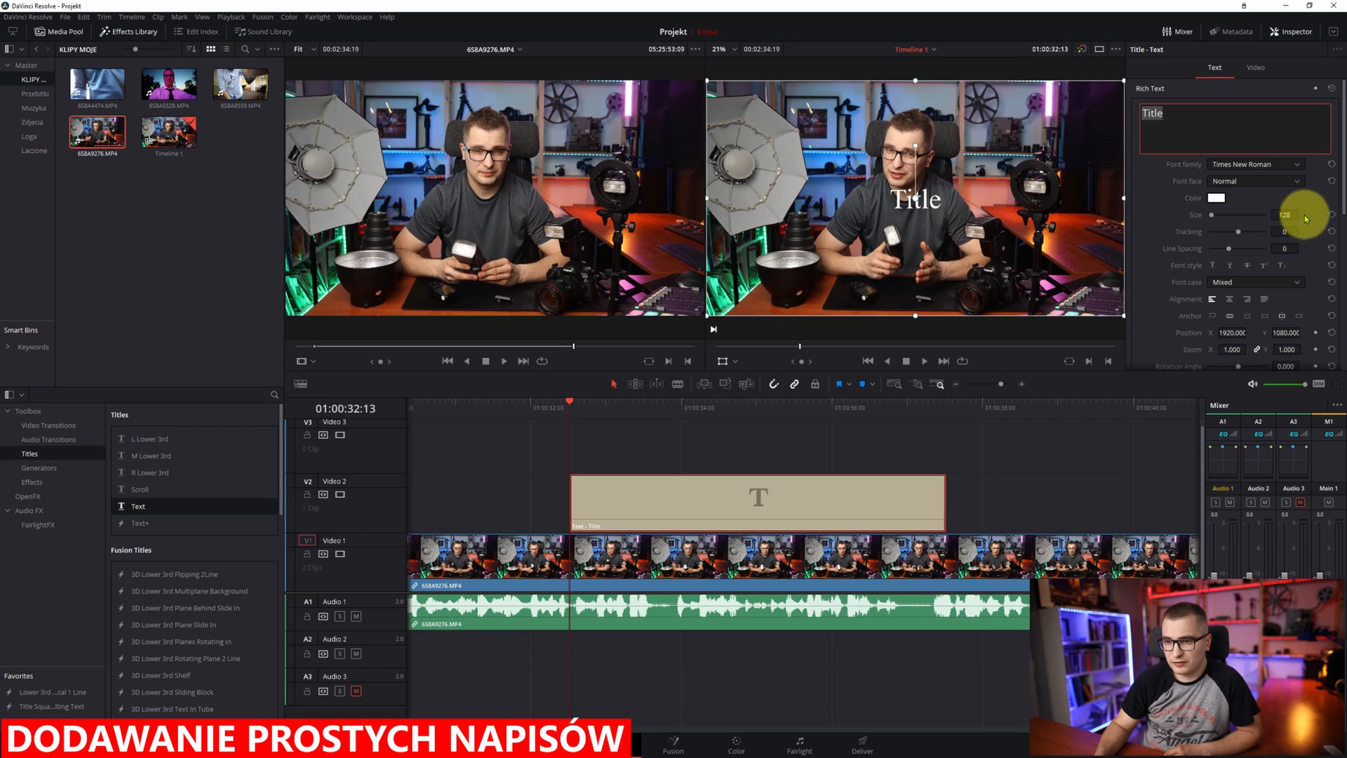
scroll(1259, 240, down, 2)
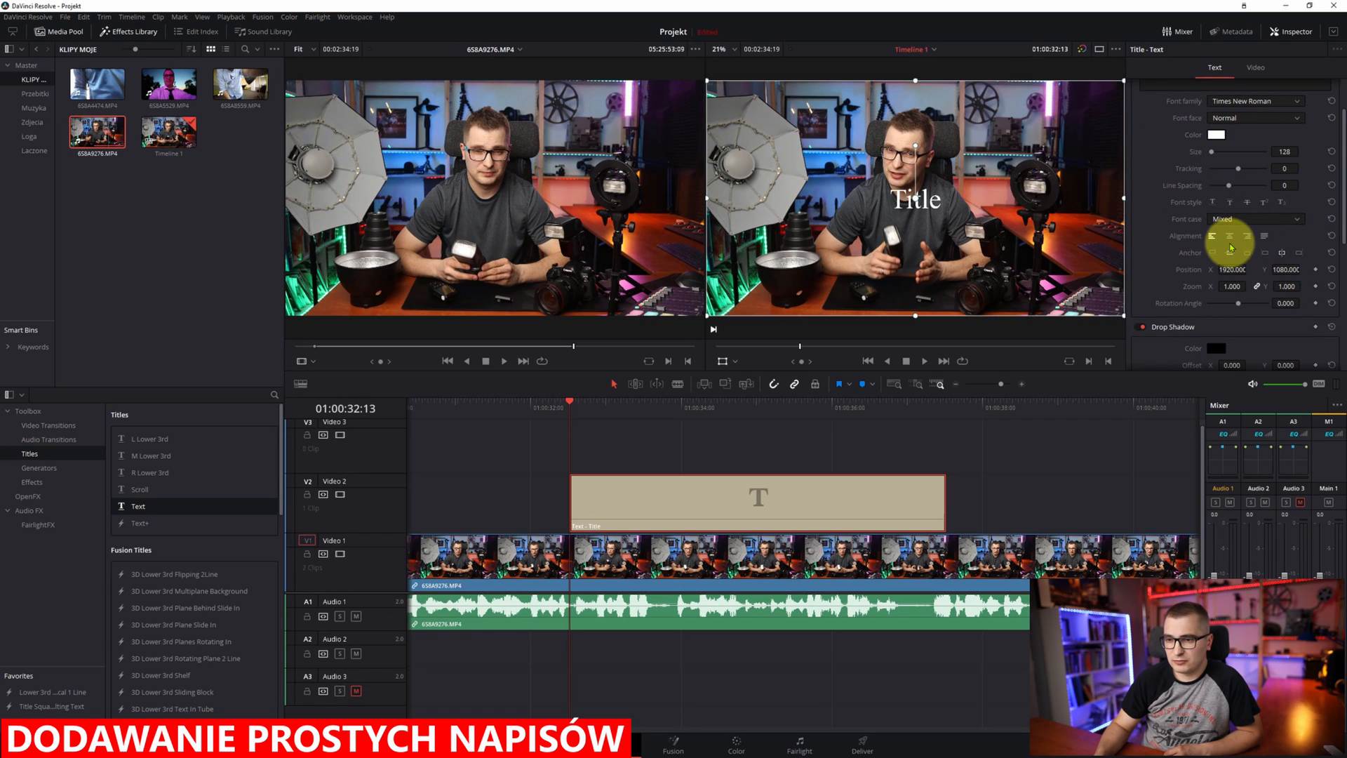
scroll(1232, 244, down, 5)
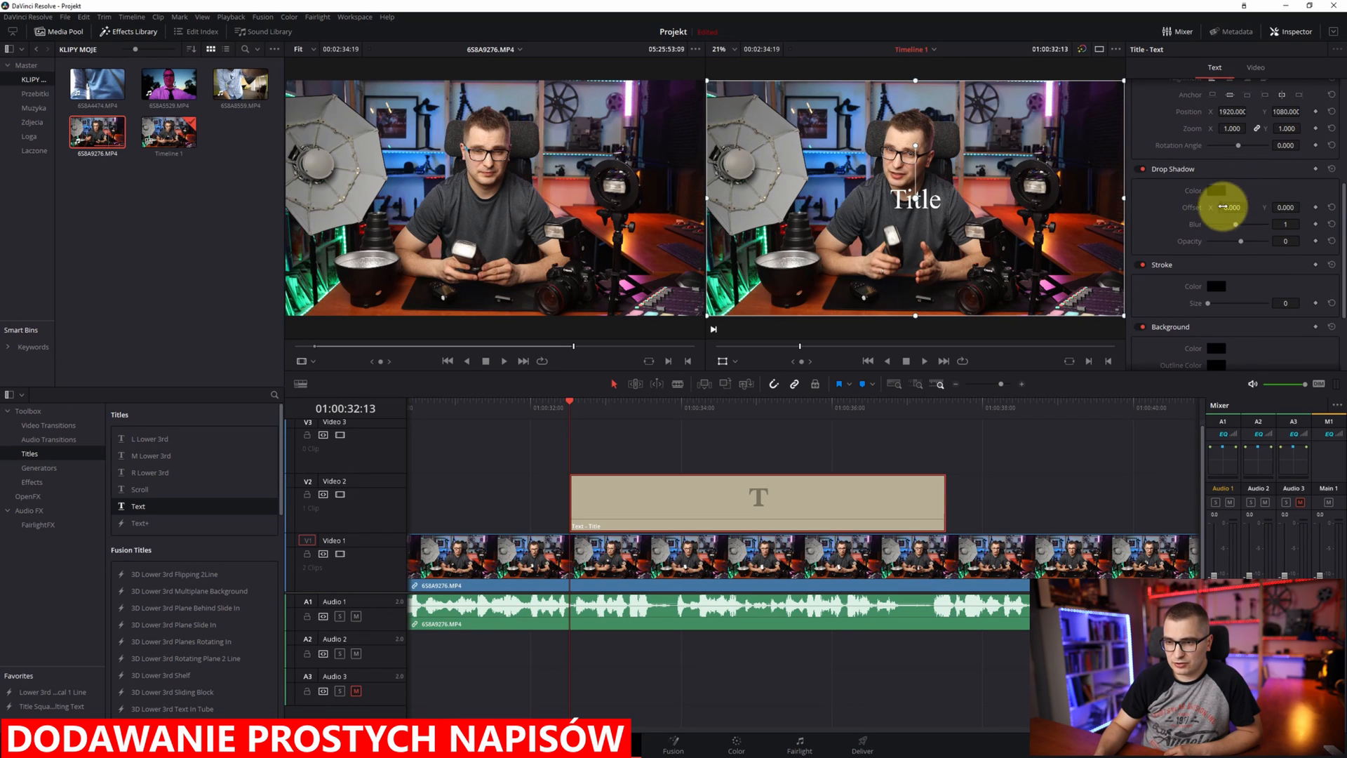
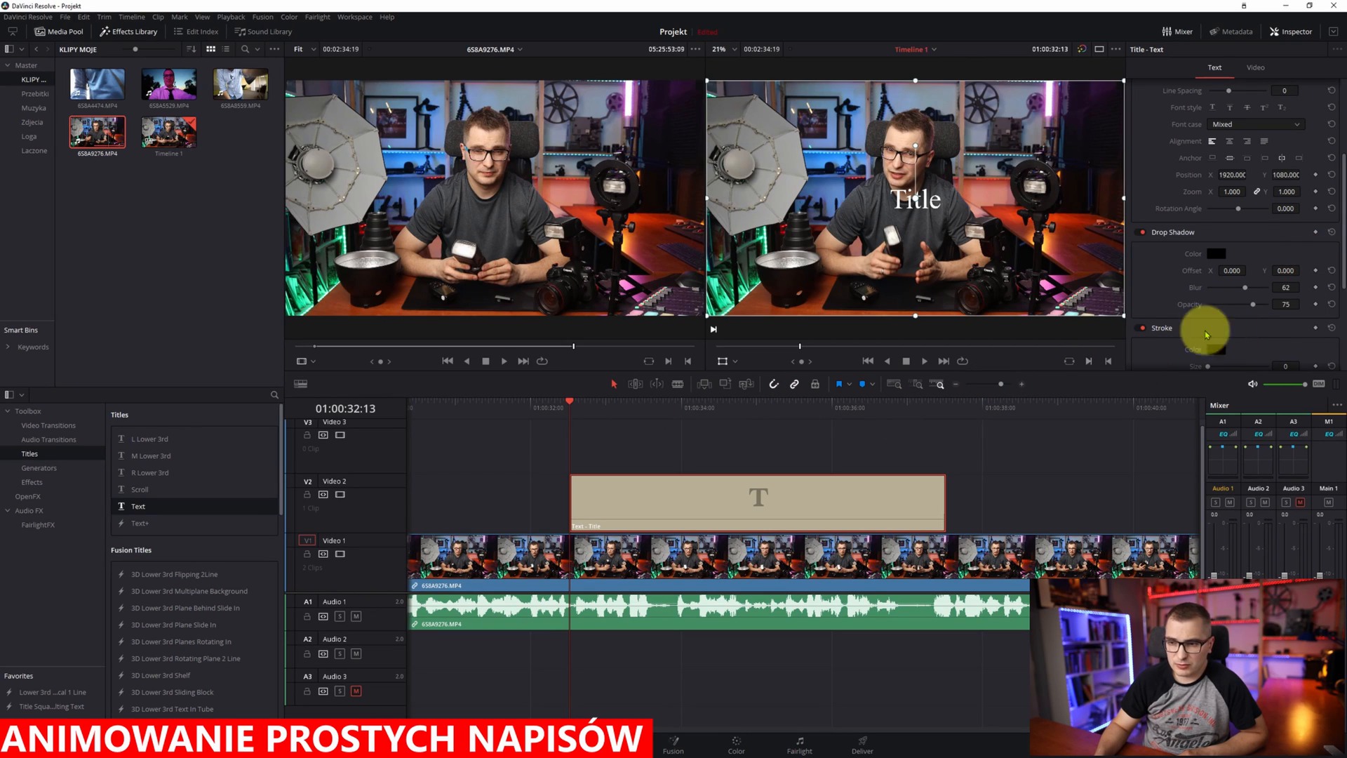
Step: Keyframe the title's drop shadow, set its offset to X -111 and Y -104 at 01:00:36:07, and play the animation
click(1316, 305)
drag(567, 404, 854, 408)
click(1317, 271)
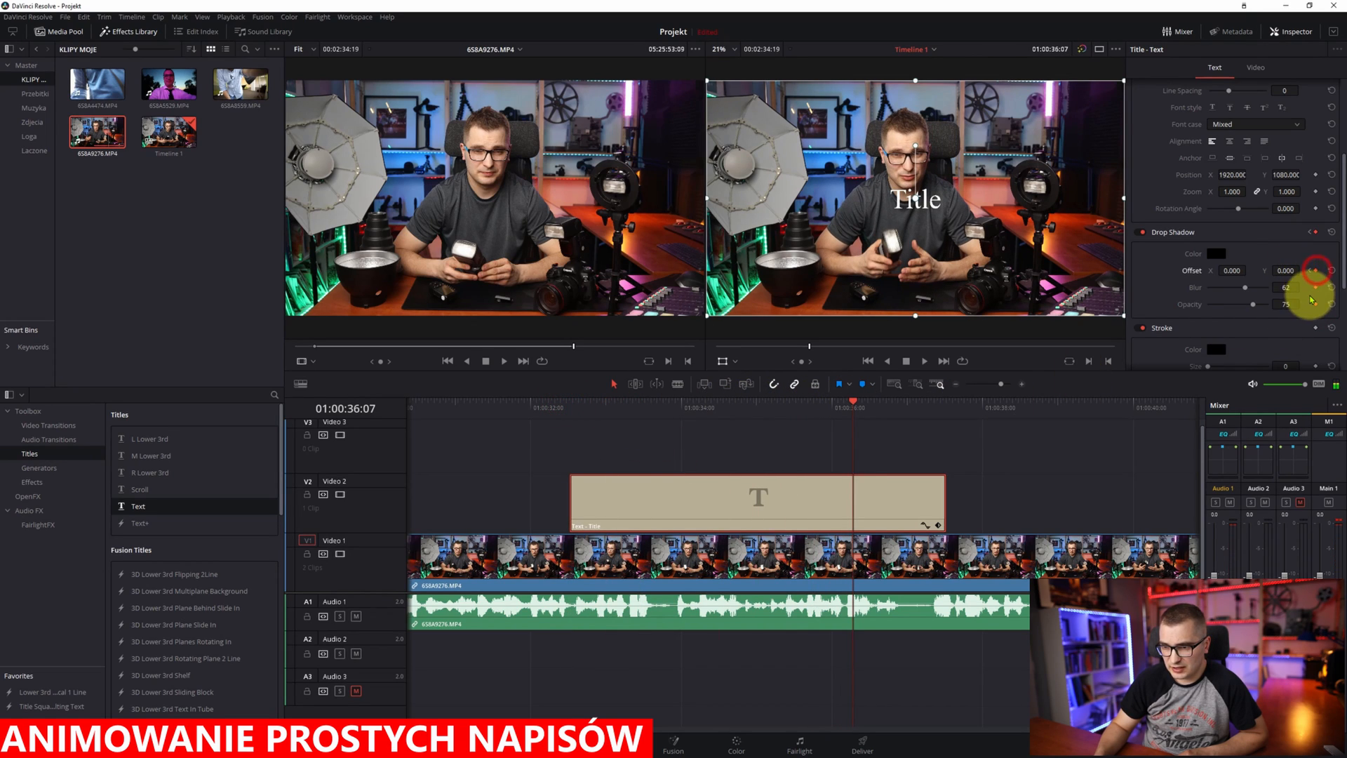
drag(1232, 271, 1188, 275)
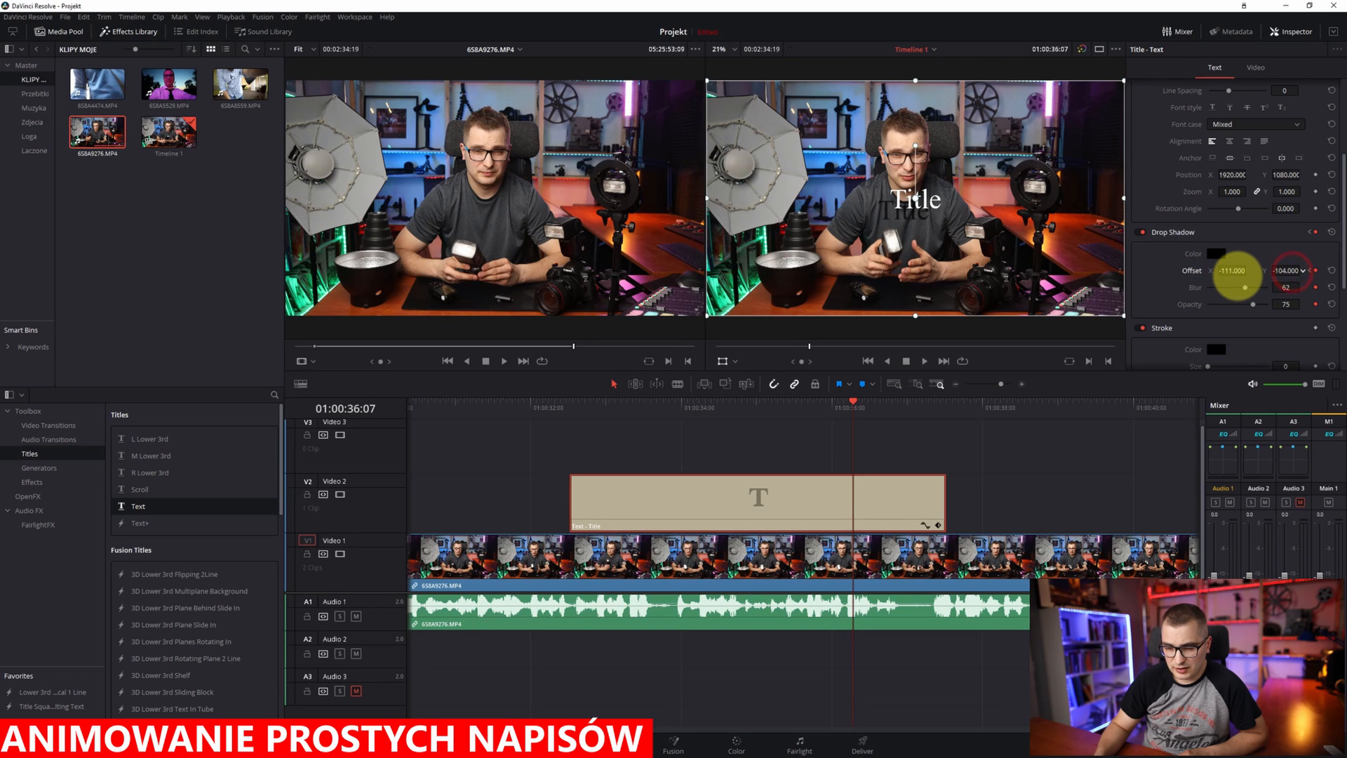
click(572, 405)
key(space)
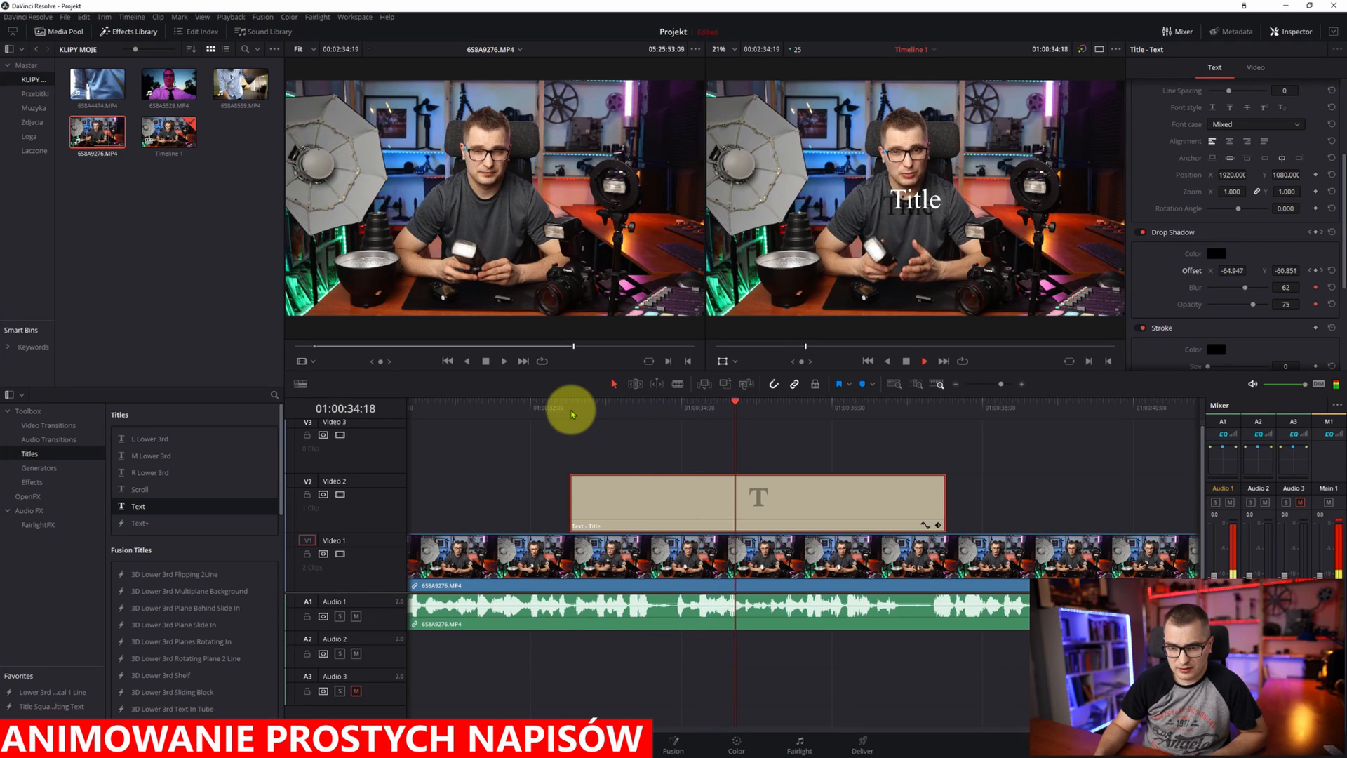
key(space)
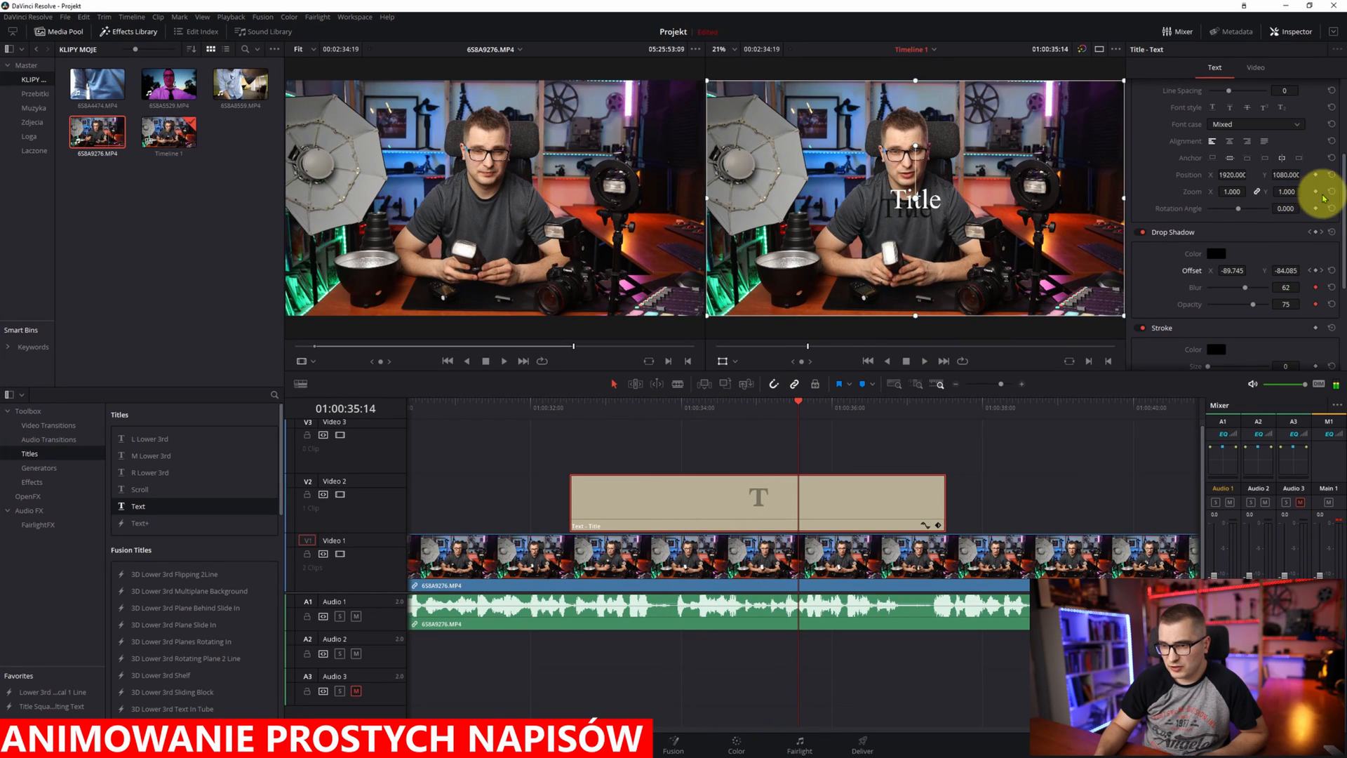
Step: Keyframe the title's zoom at 01:00:32:13, set it to 1.170 with a keyframe at 01:00:35:10, and play the result
drag(643, 406, 570, 404)
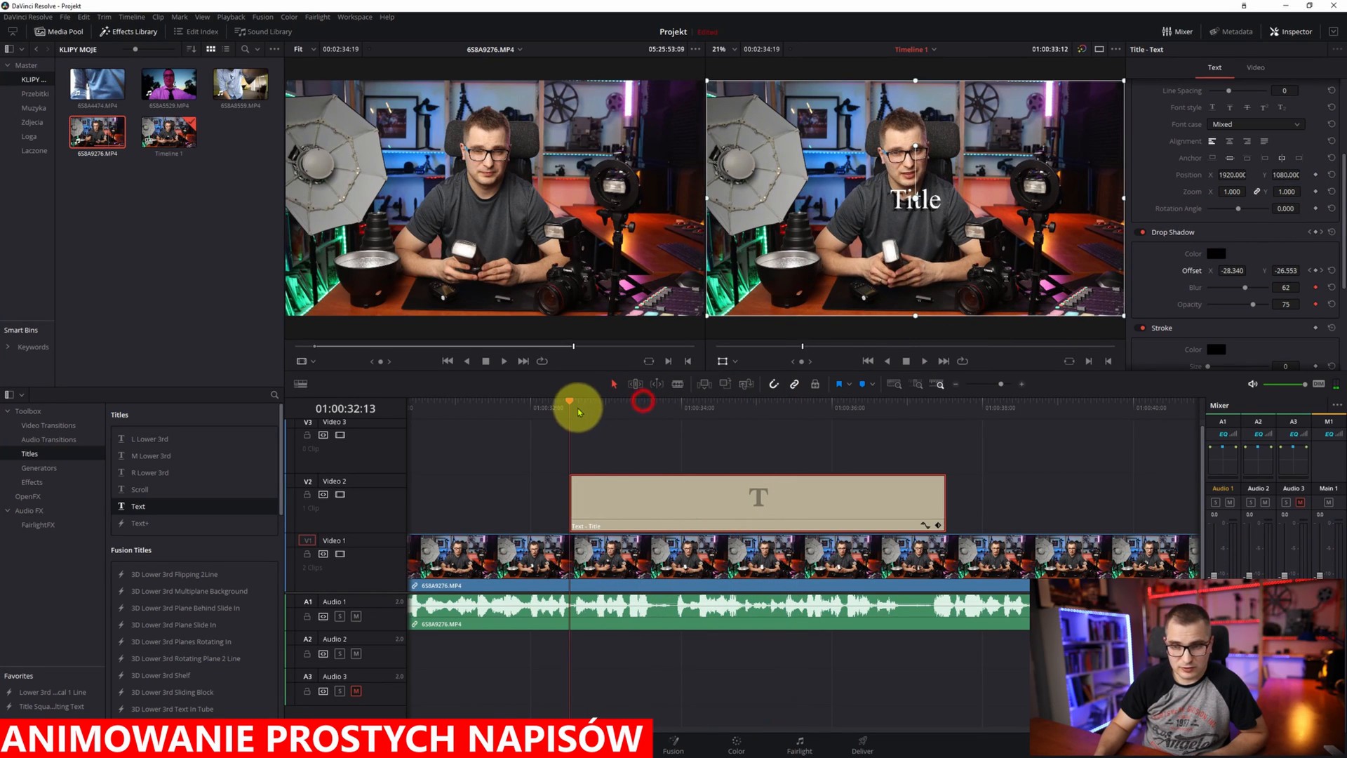
click(1315, 191)
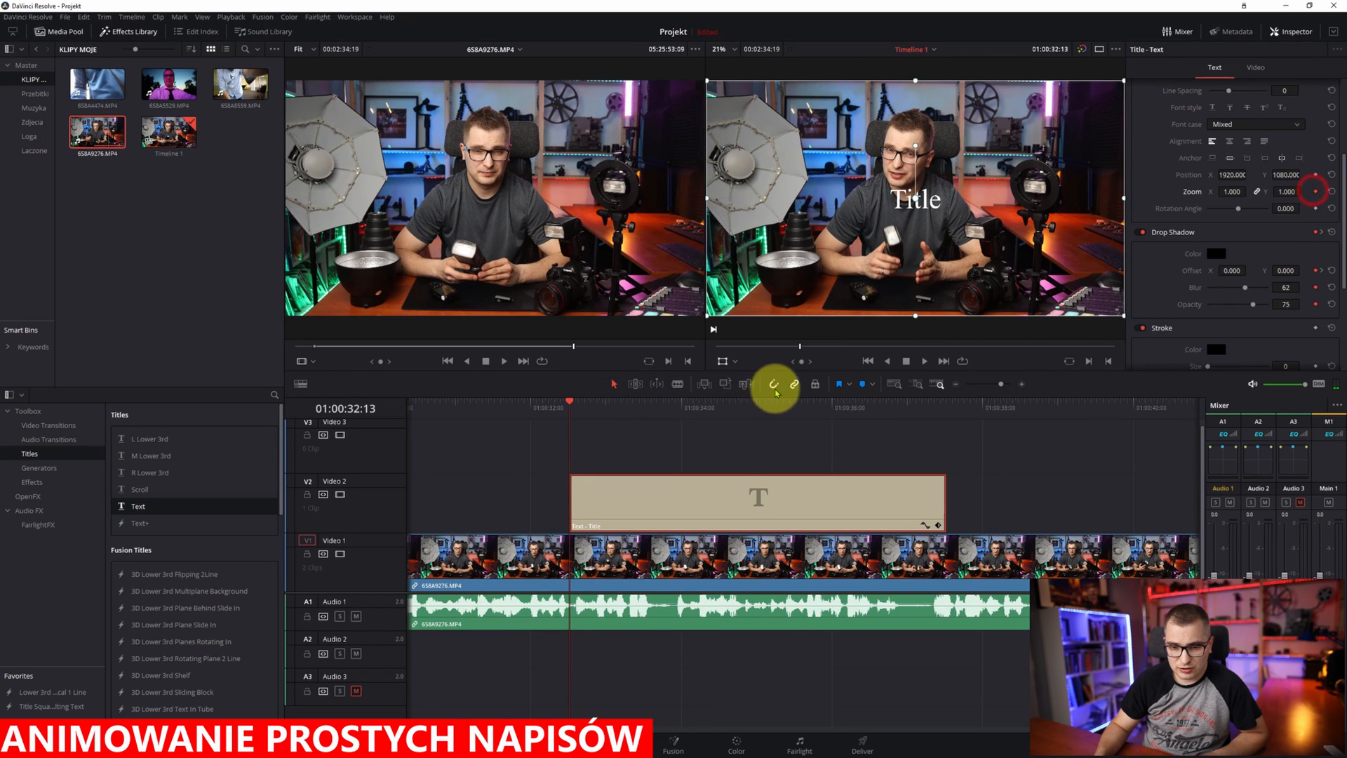
drag(770, 408, 785, 406)
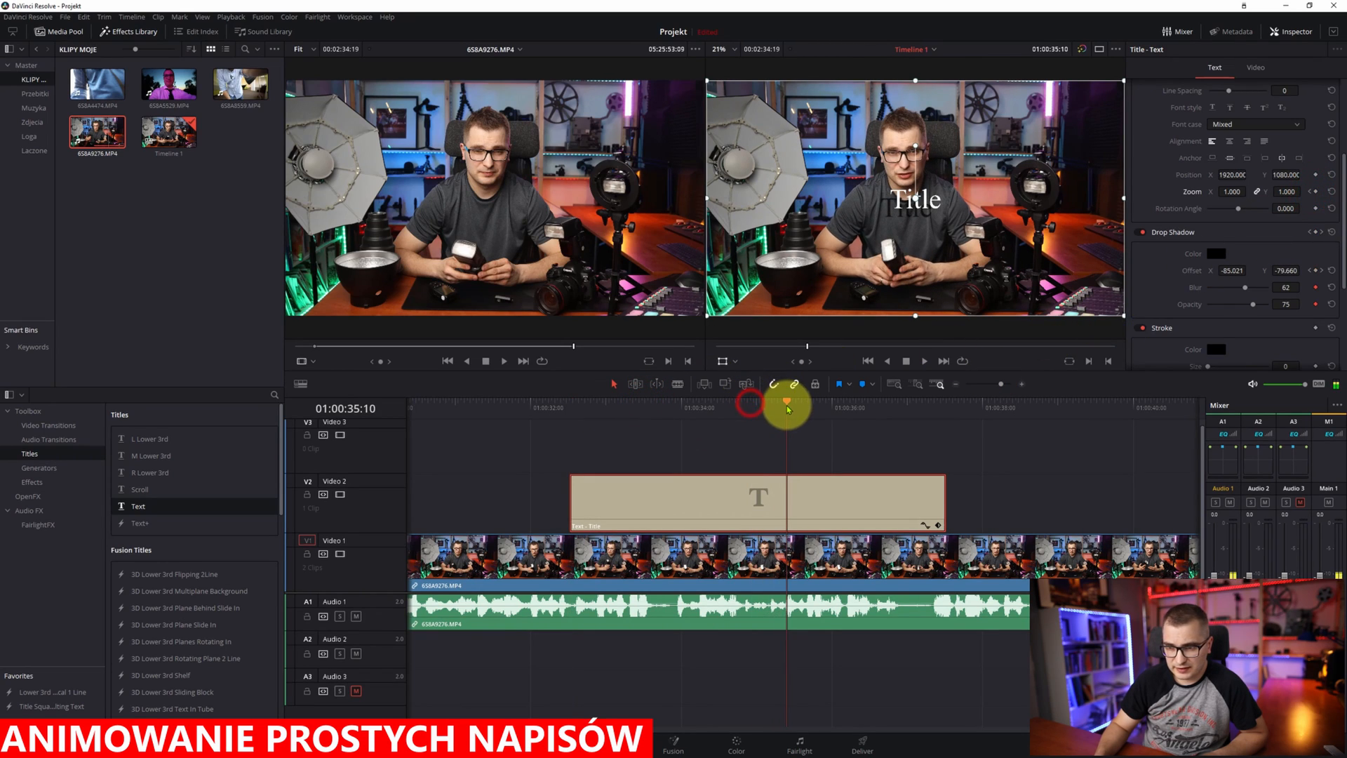
click(1314, 193)
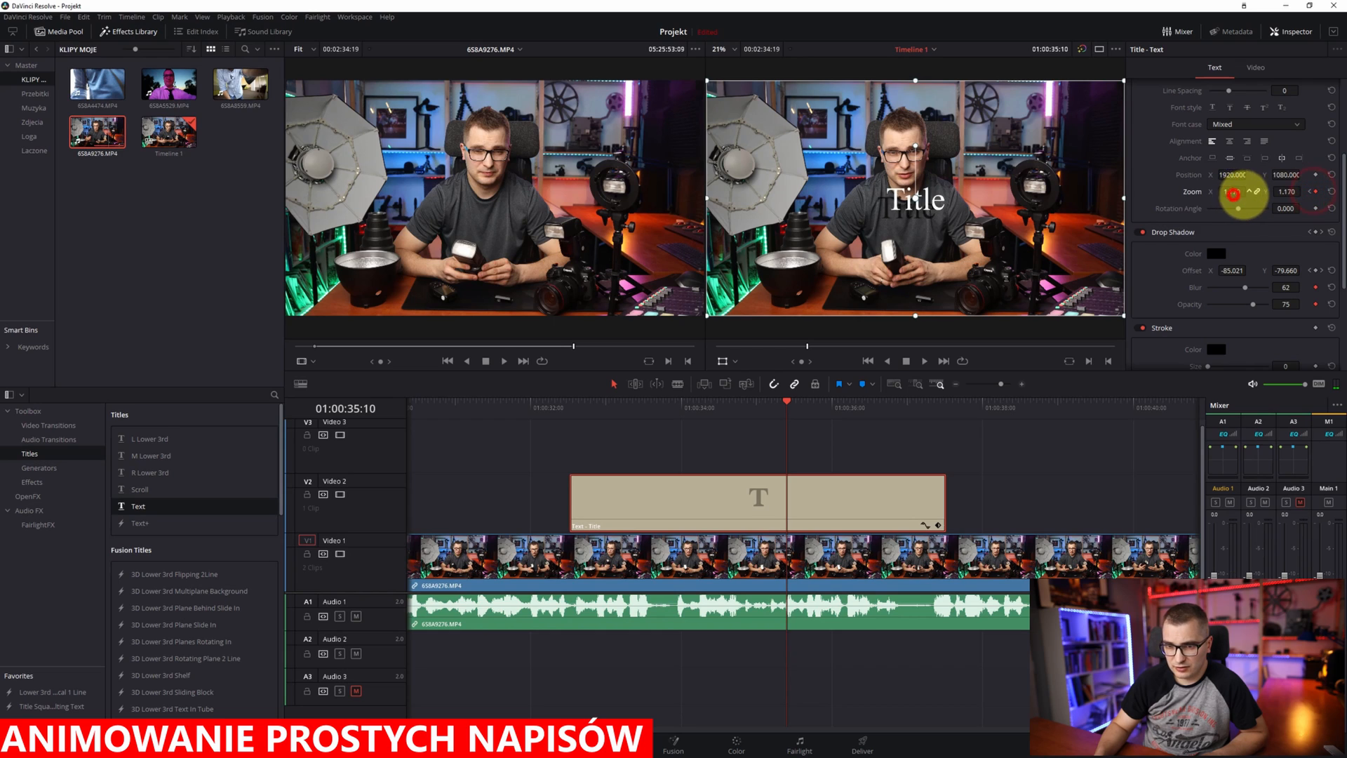
drag(611, 405, 575, 411)
key(space)
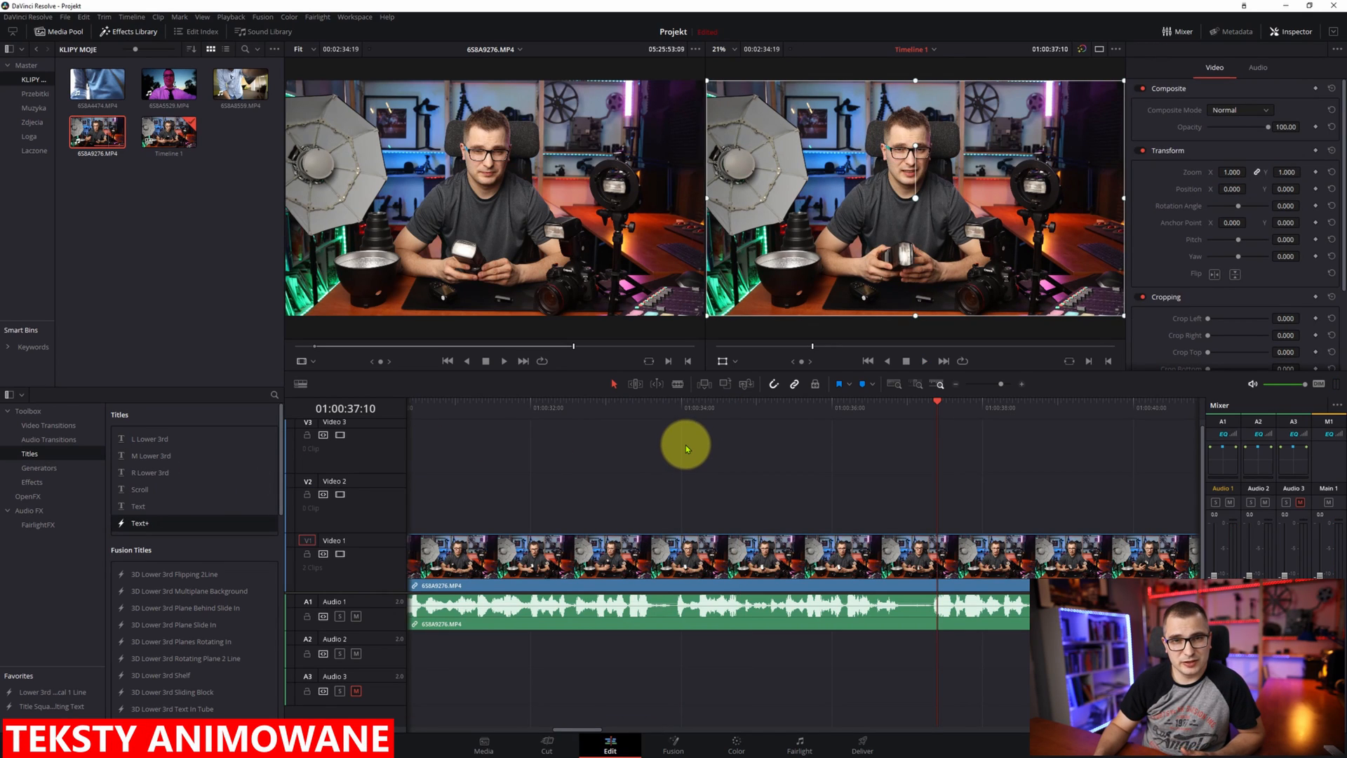
Step: Add a Text+ title on Video 2 at 01:00:33:10 and shorten it to end at about 01:00:37:06
drag(168, 520, 633, 486)
click(902, 490)
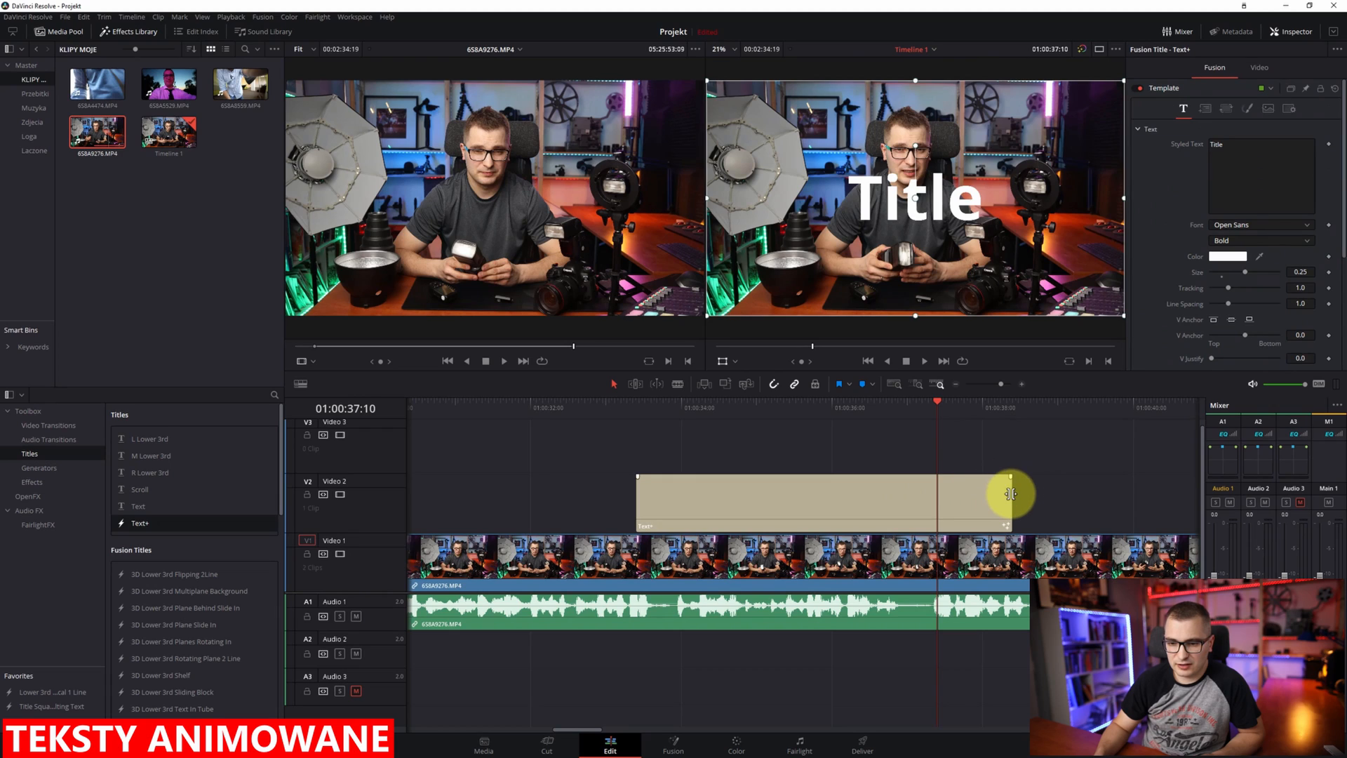
drag(1011, 494, 925, 494)
drag(670, 411, 636, 414)
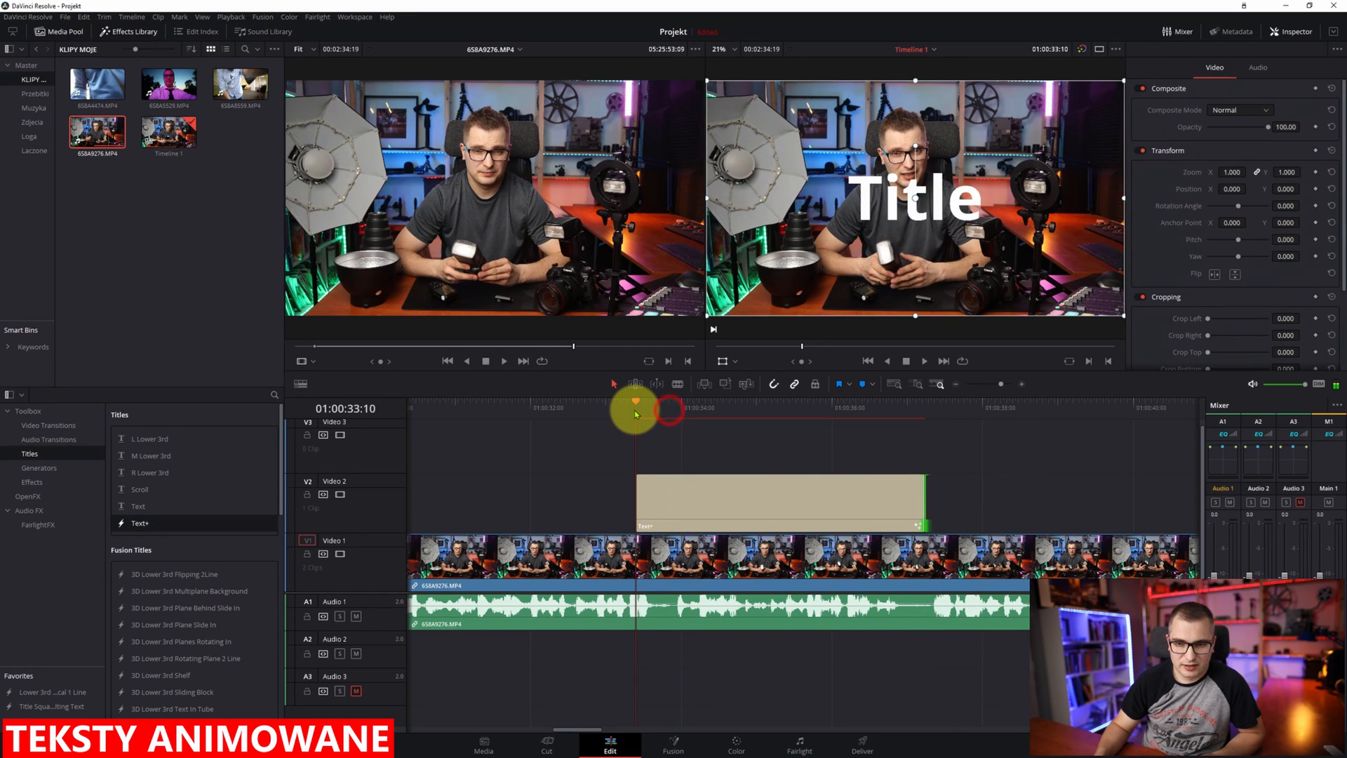
Step: Change the Text+ title to "LAMPA BŁYSKOWA", reduce its size to 0.1522, and move it to the lower part of the frame
click(1238, 156)
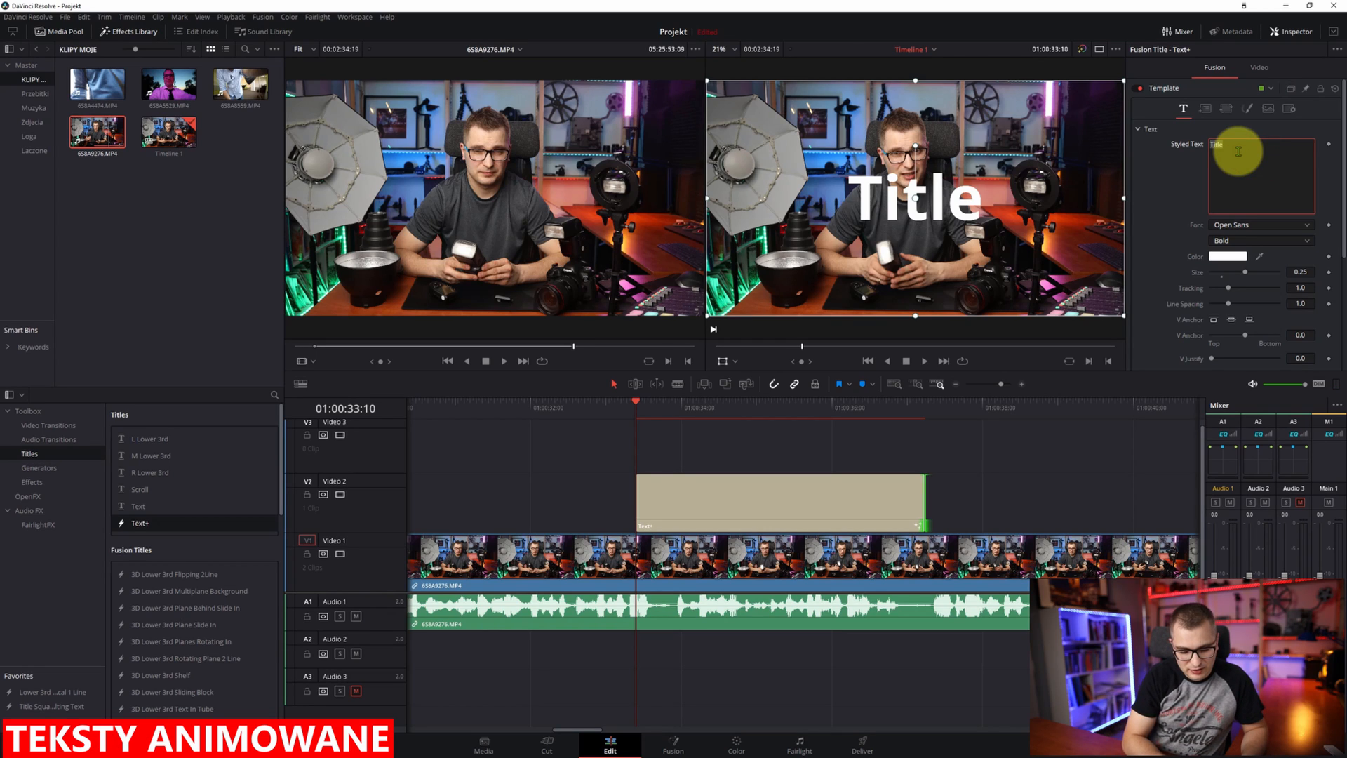
text(LAMPA BŁYSKOWA)
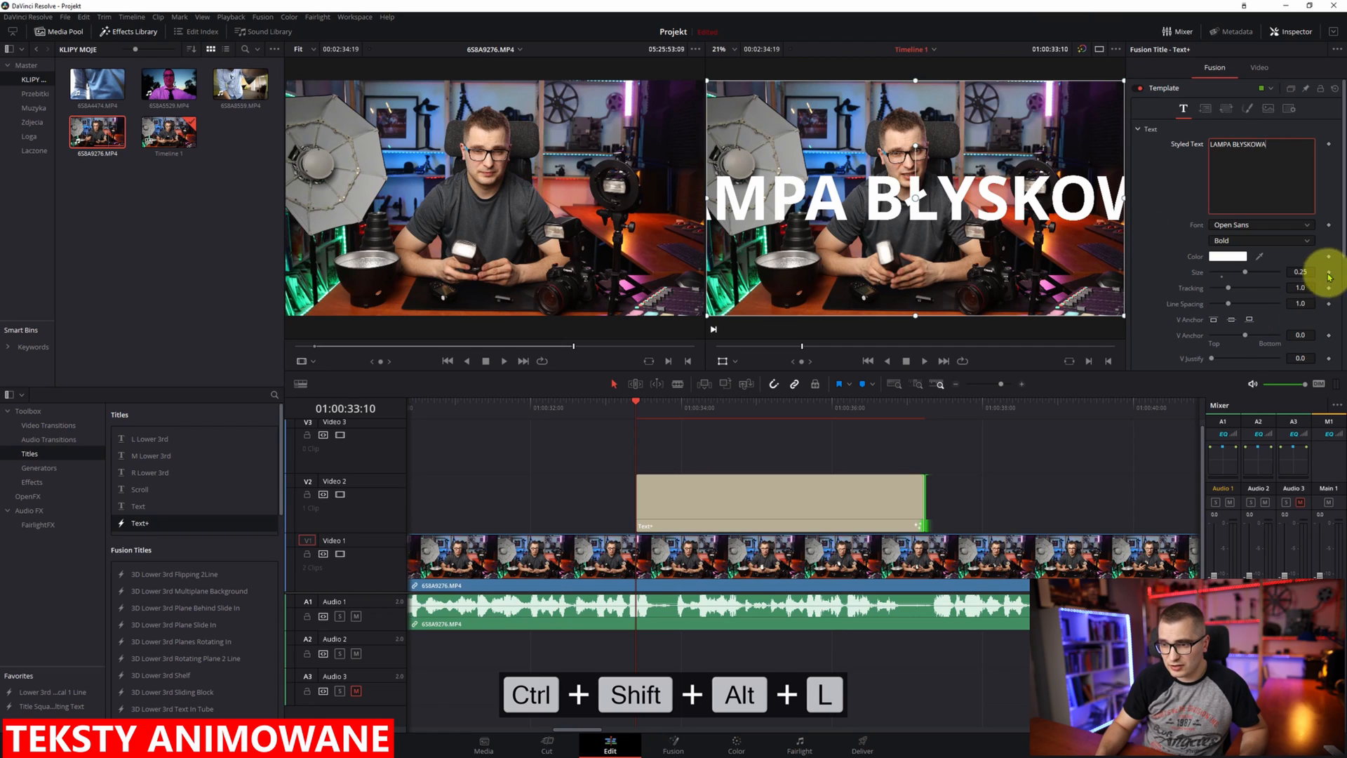
drag(1301, 271, 788, 306)
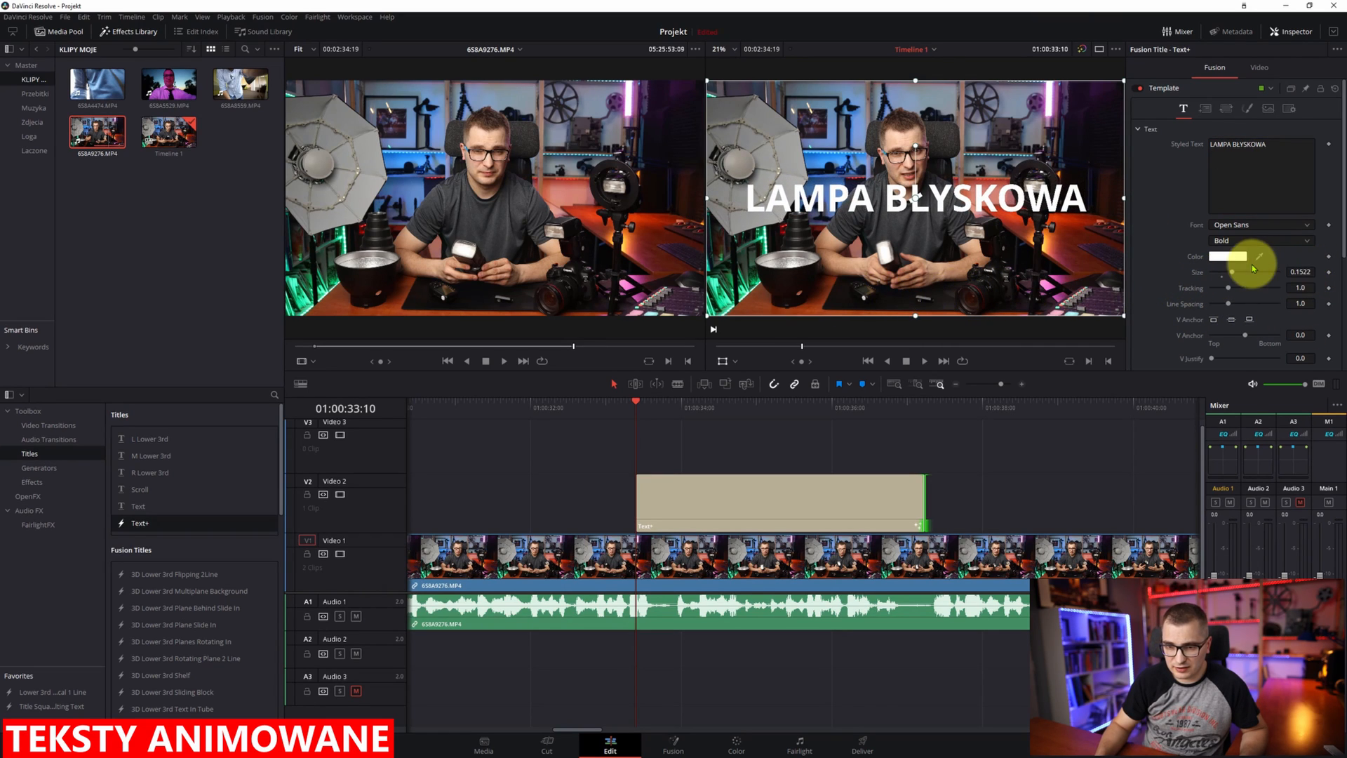
drag(951, 210, 952, 282)
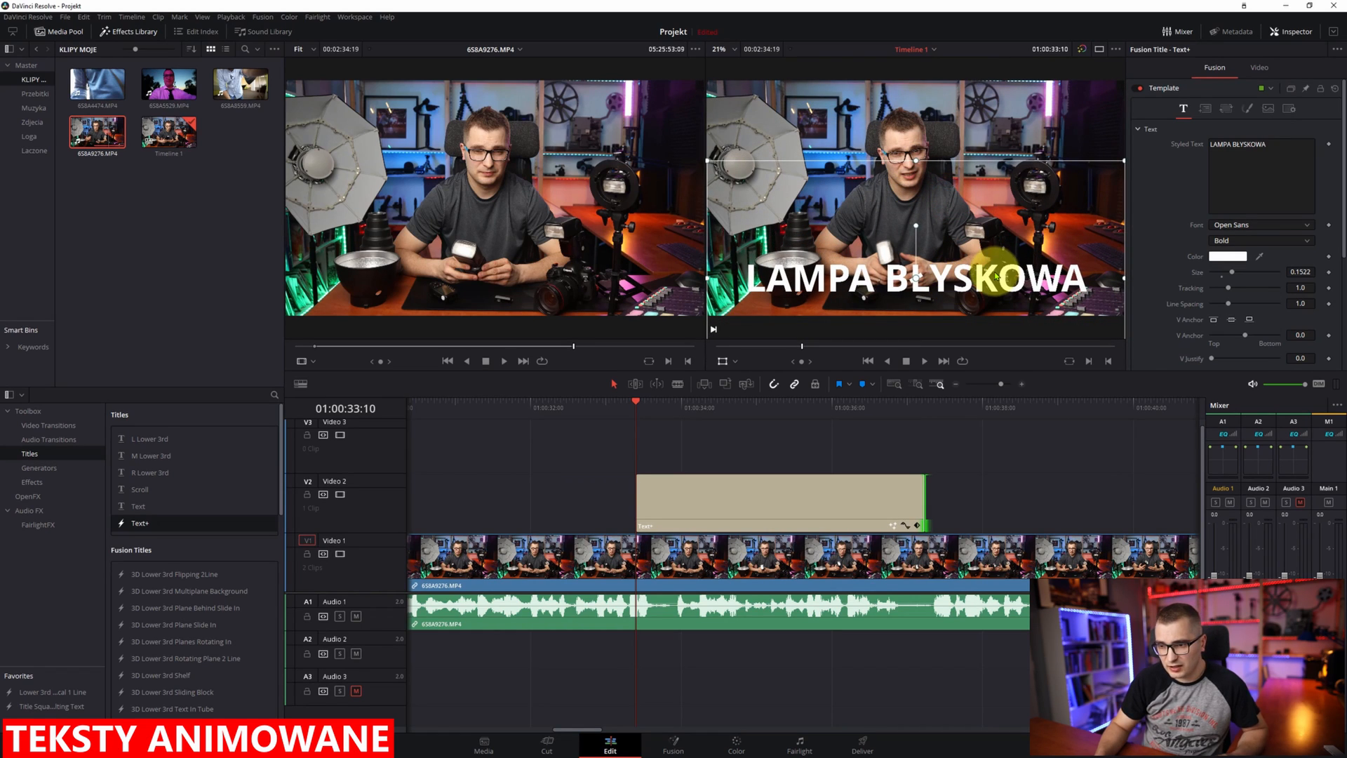
Step: Animate the title's Write On end from 0.0 at 01:00:33:10 to 1.0 at 01:00:35:11, and play it back
scroll(1235, 232, down, 3)
scroll(1250, 247, down, 2)
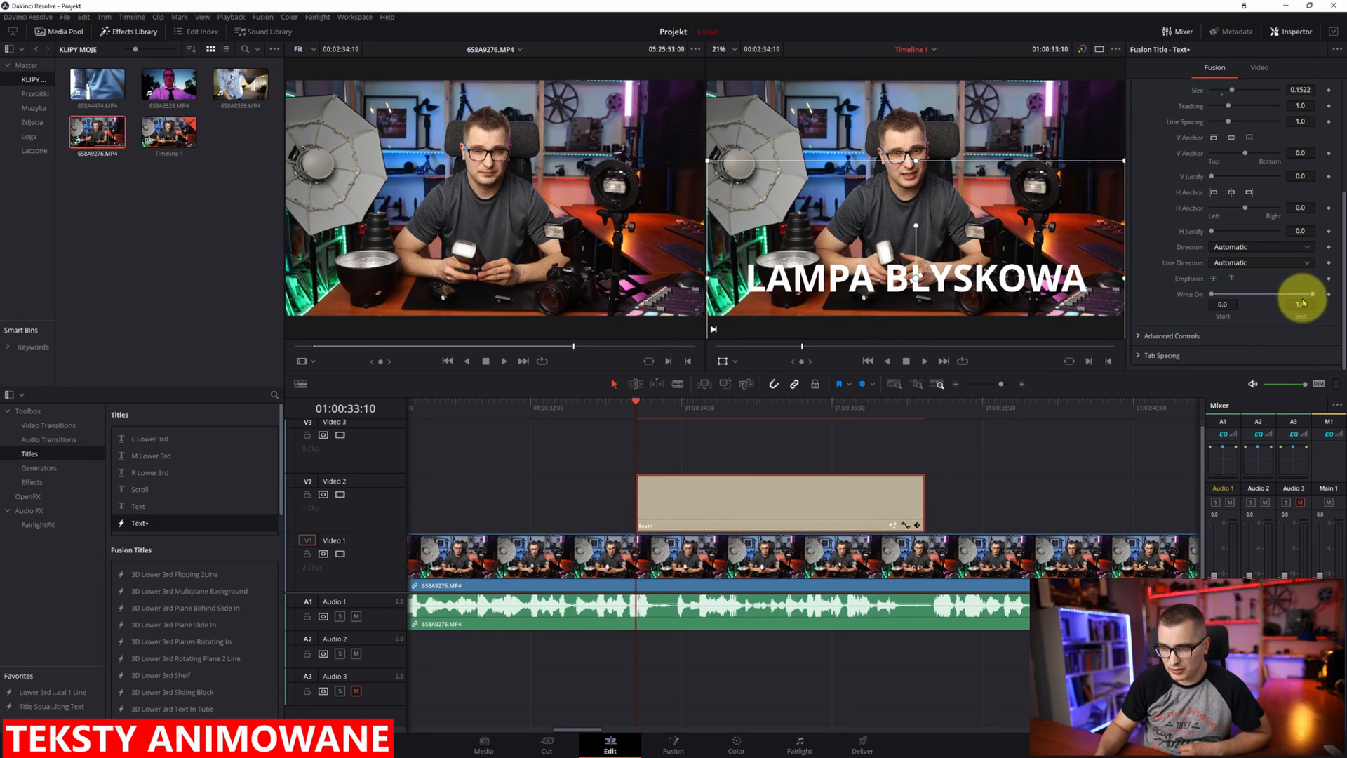
drag(1313, 294, 1211, 294)
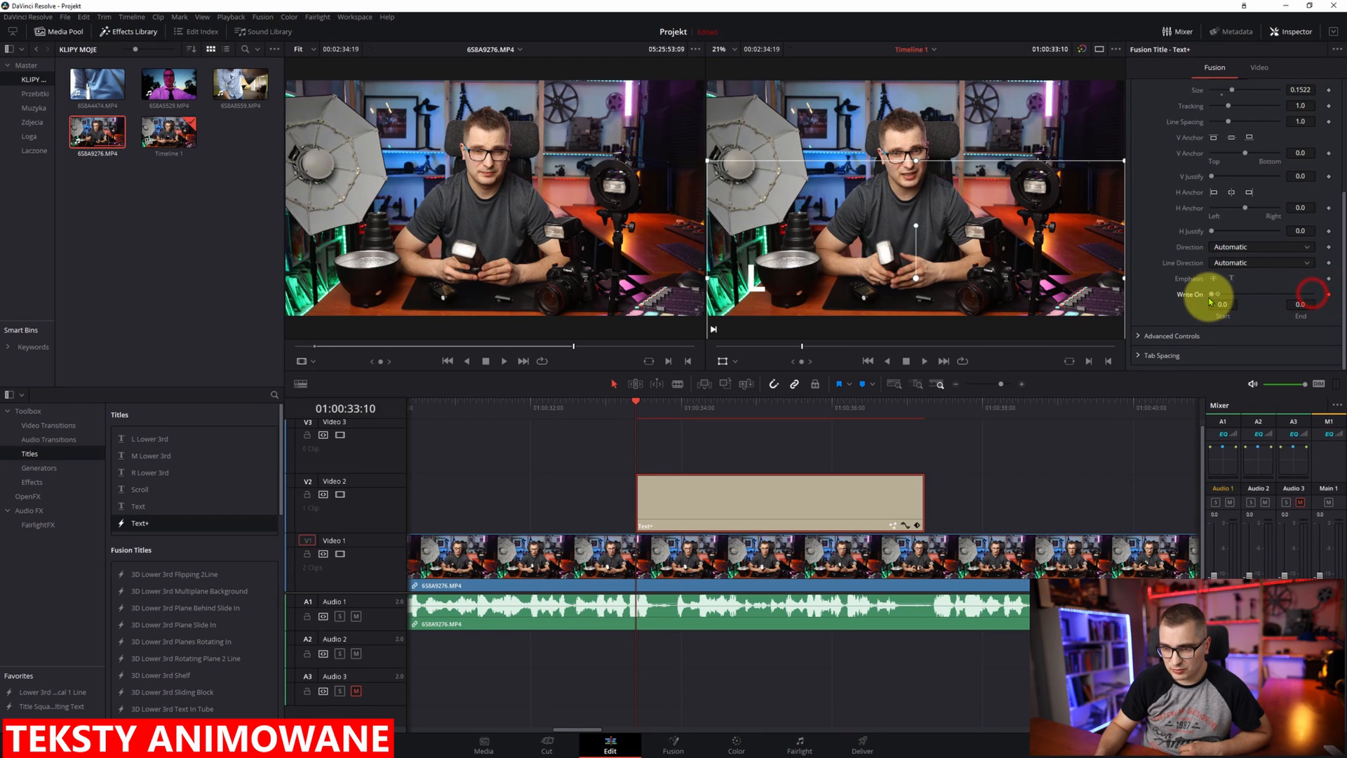
click(789, 407)
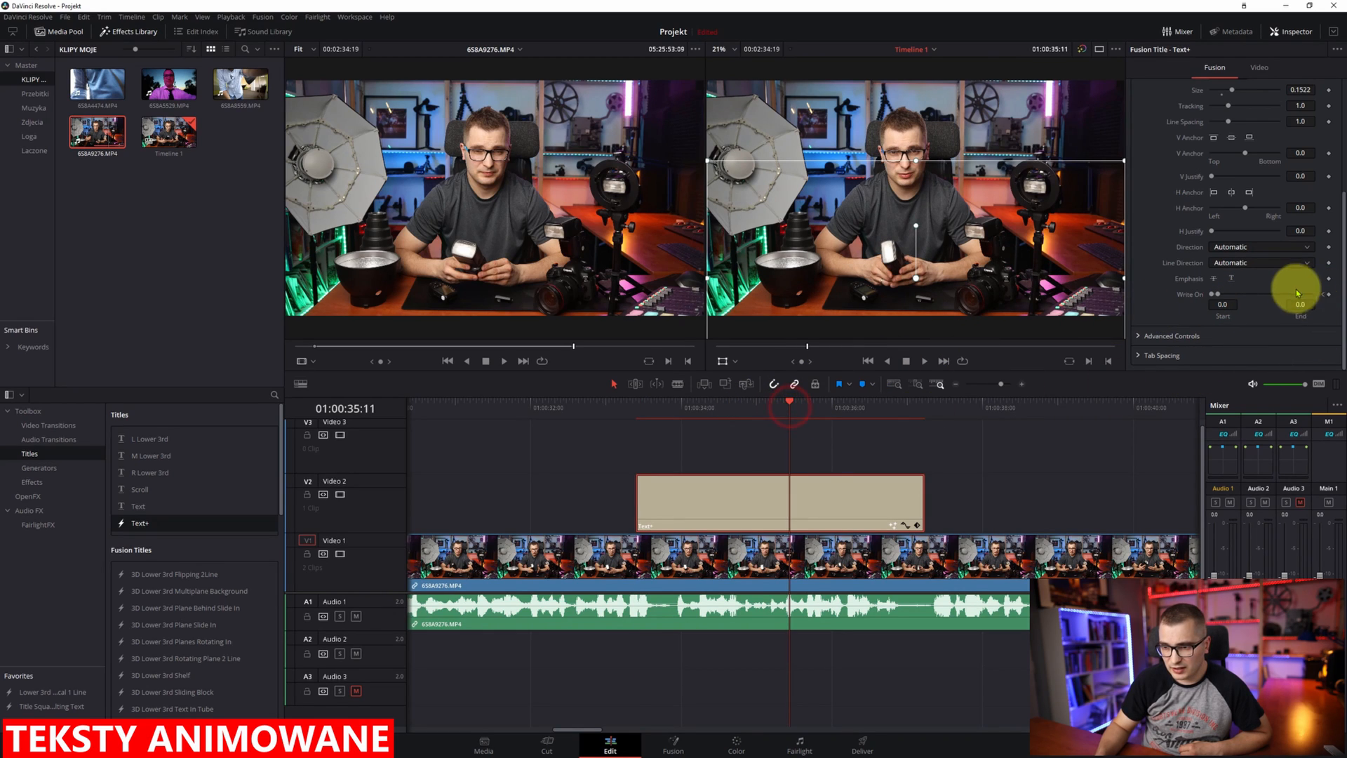
click(1328, 294)
drag(1215, 294, 1326, 293)
key(space)
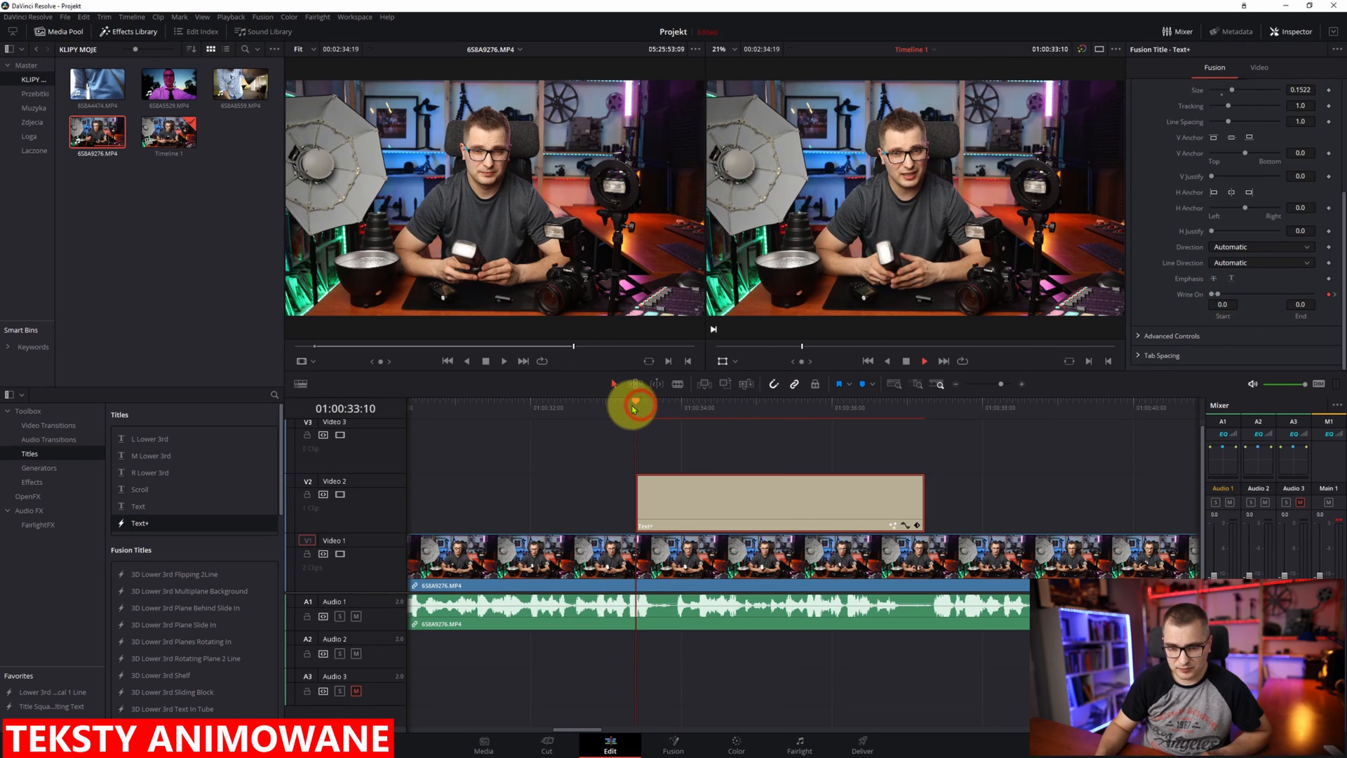
key(space)
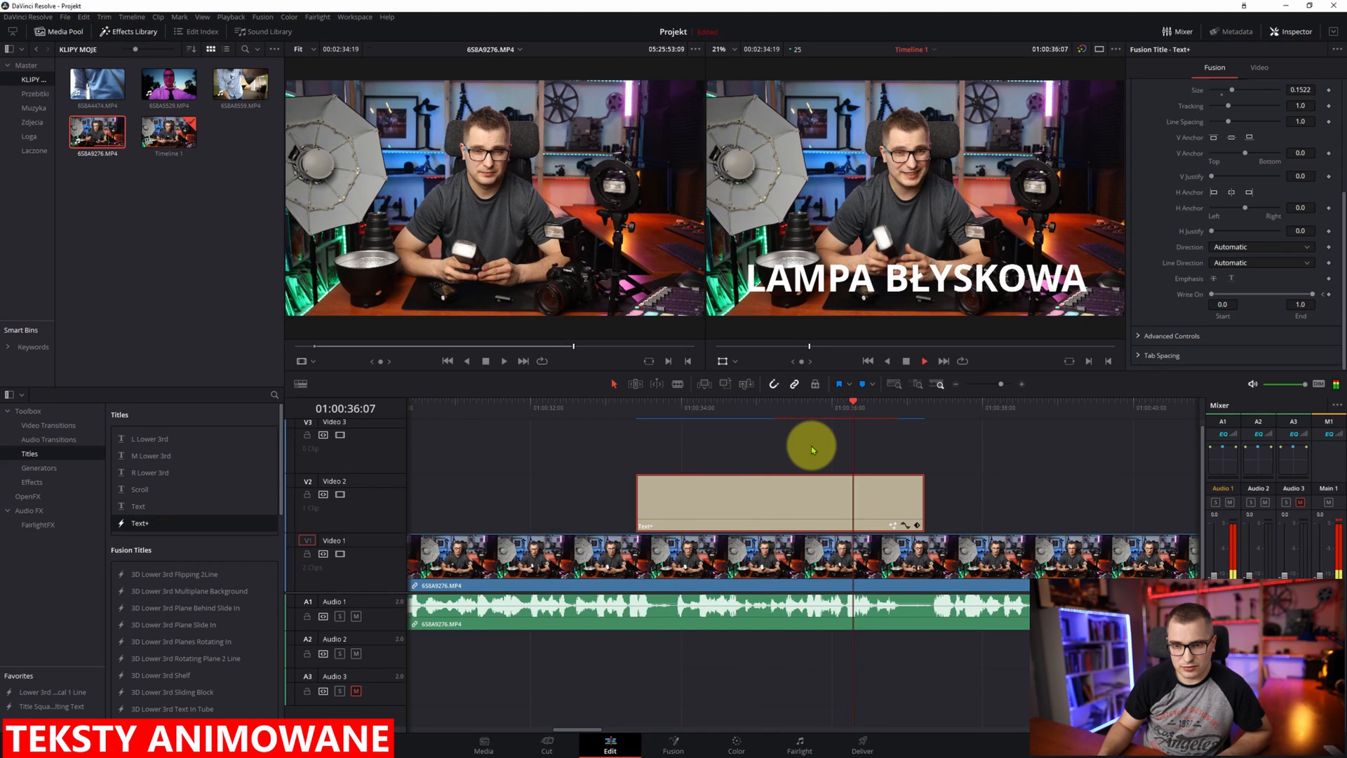
key(space)
Step: Keyframe the Text+ title's opacity at 01:00:34:08, lower it to 56.60 at 01:00:37:06, and play the fade
click(1257, 69)
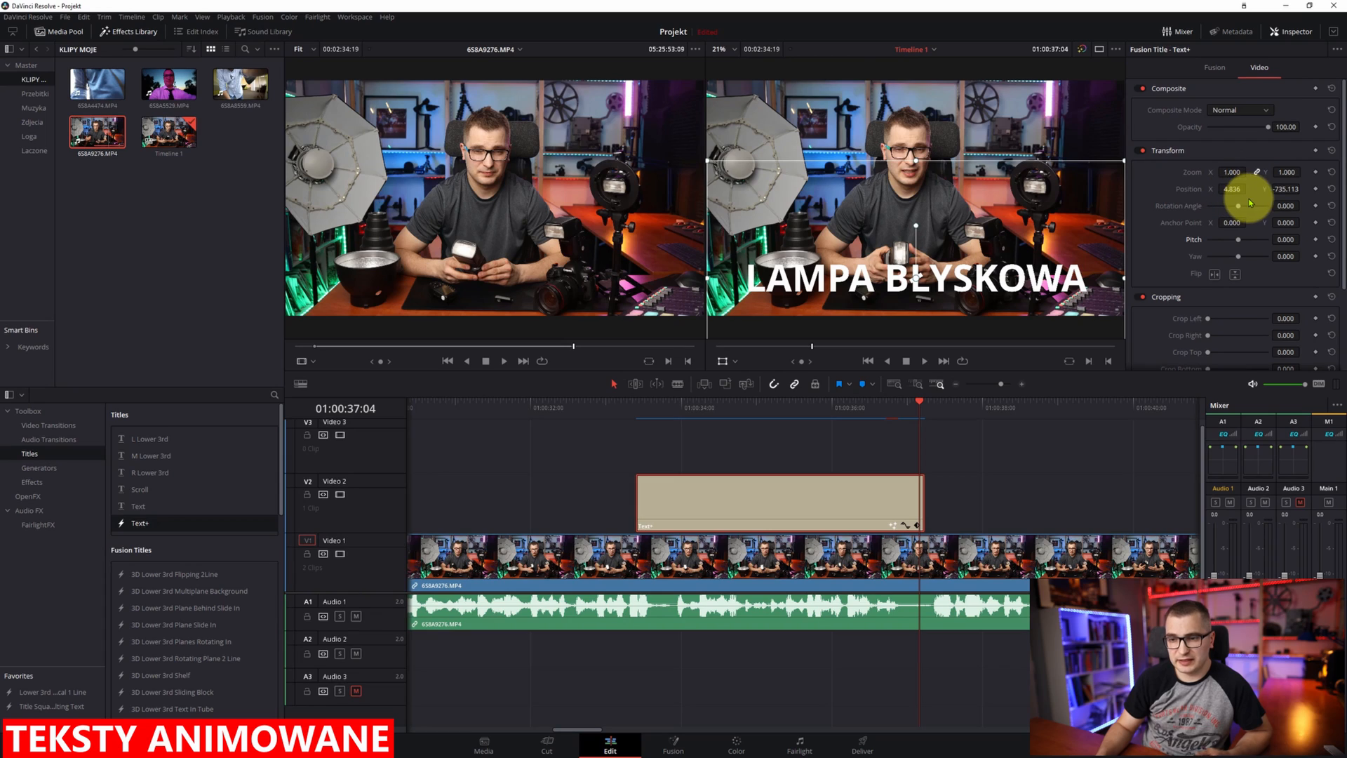
scroll(1257, 223, down, 3)
scroll(1269, 226, up, 3)
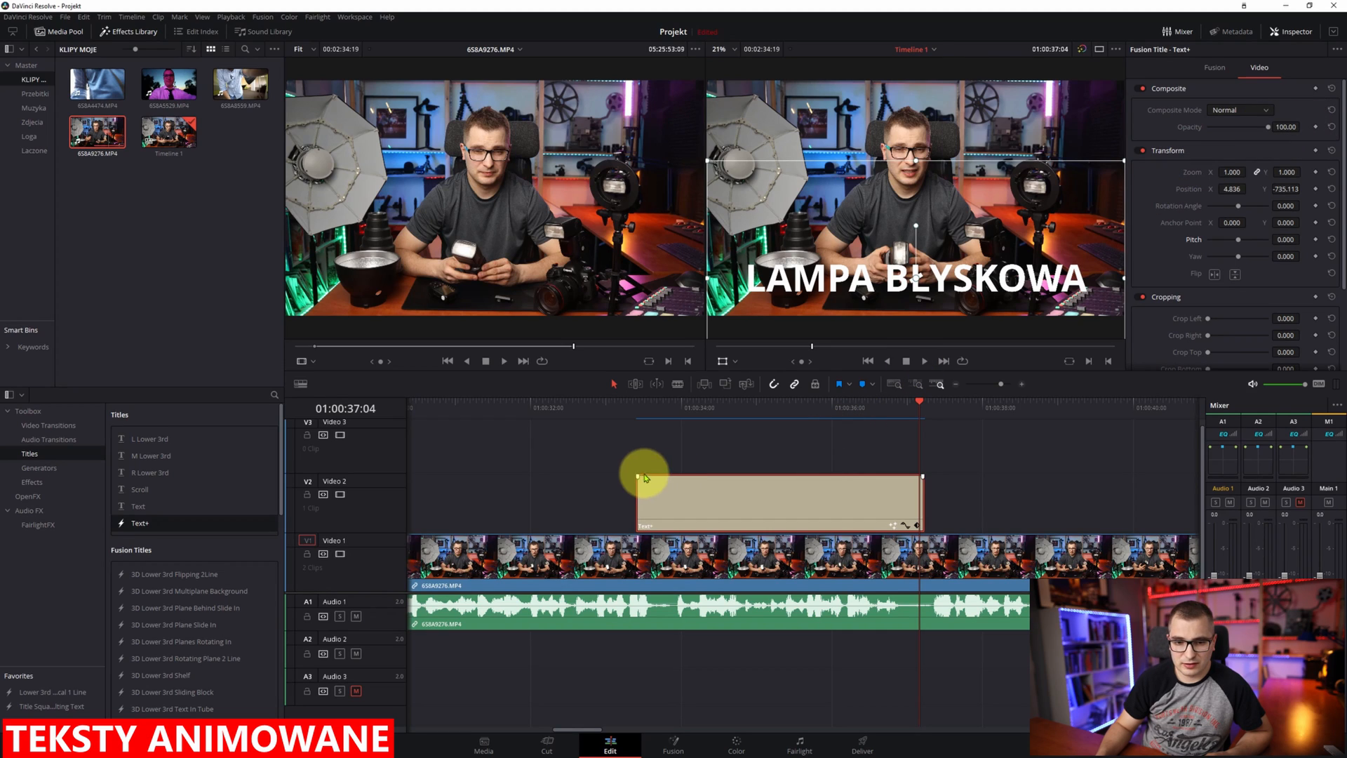
click(636, 404)
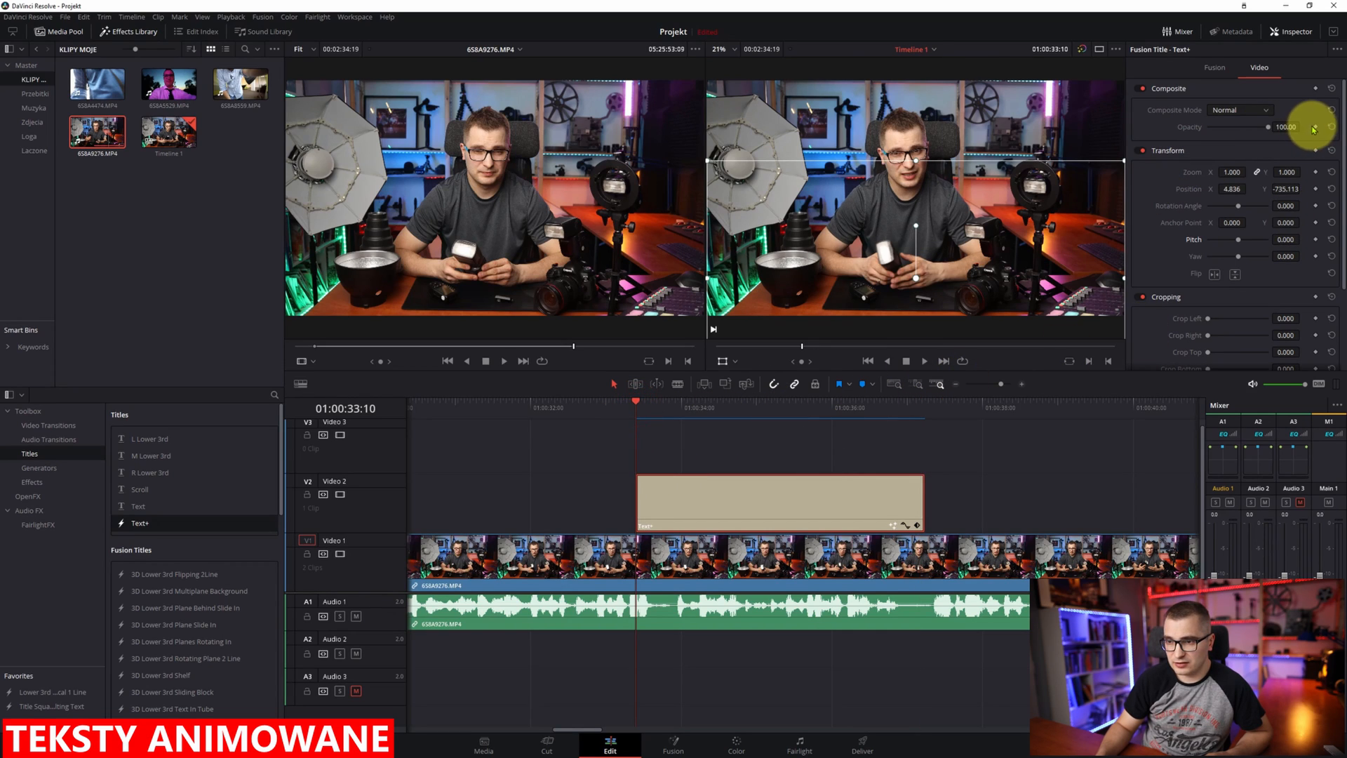
click(705, 402)
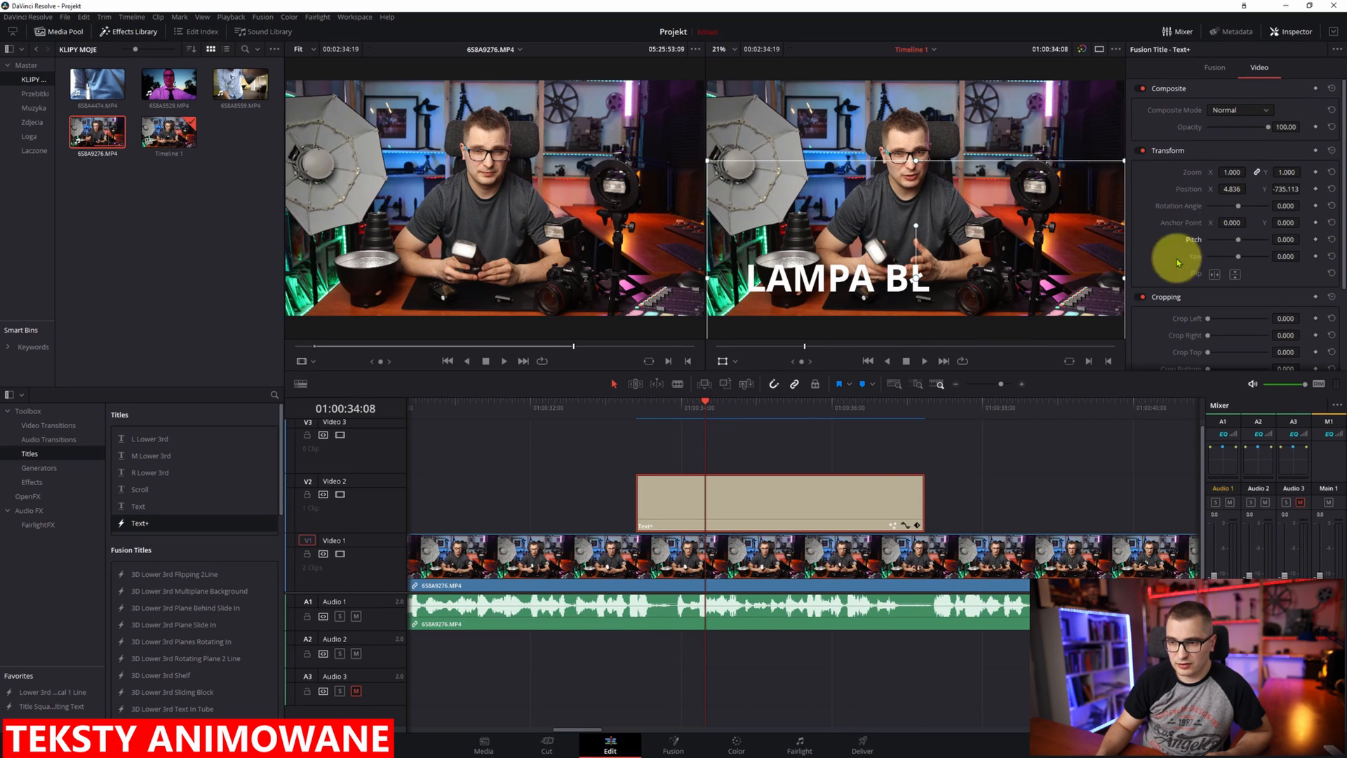
drag(865, 408, 921, 405)
click(1317, 127)
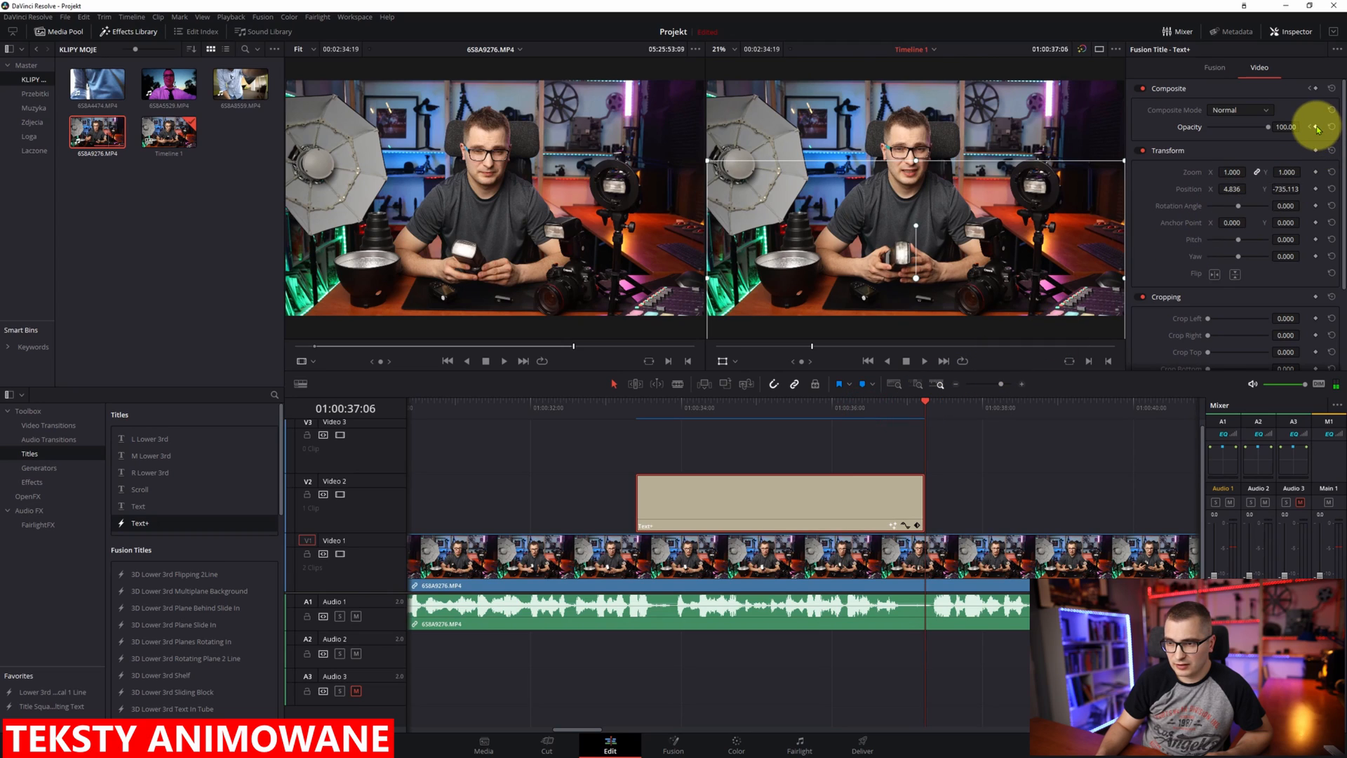
drag(1285, 127, 1167, 135)
click(677, 406)
key(space)
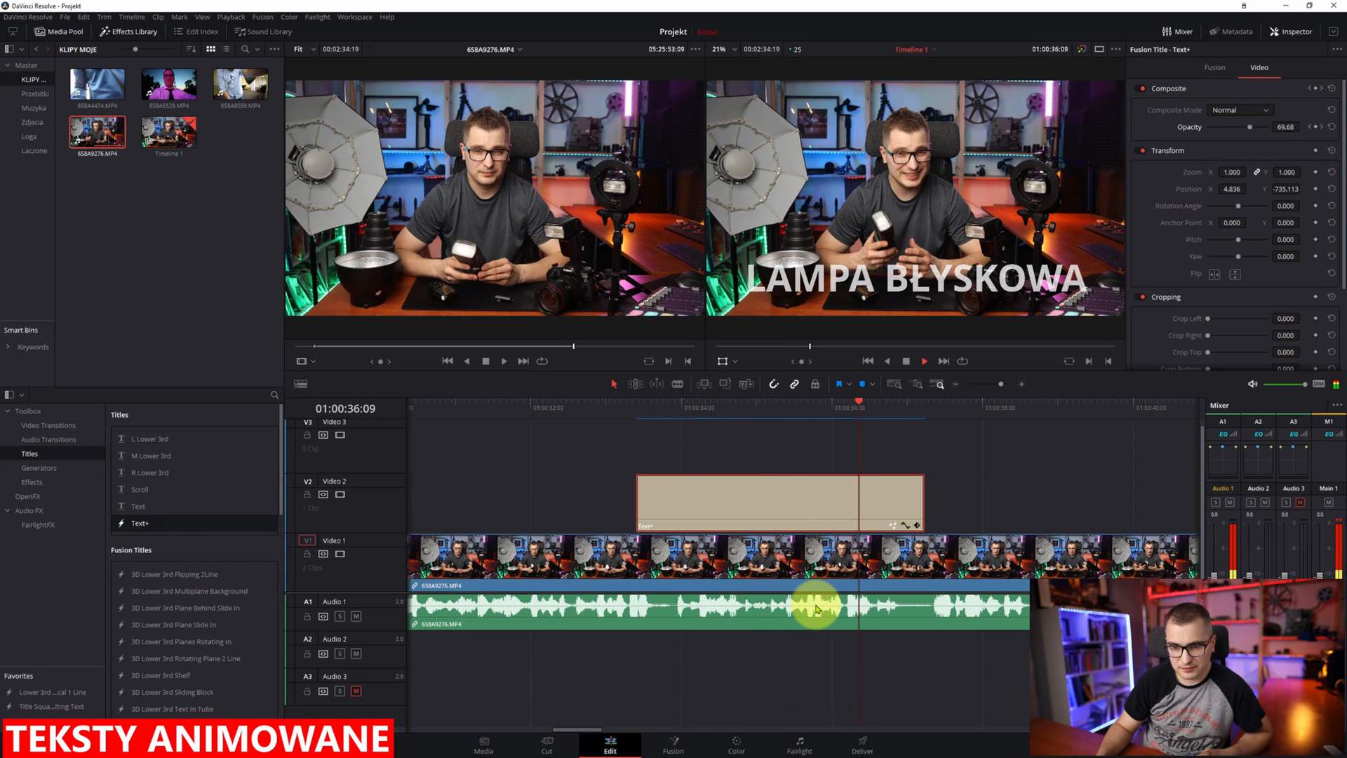
key(space)
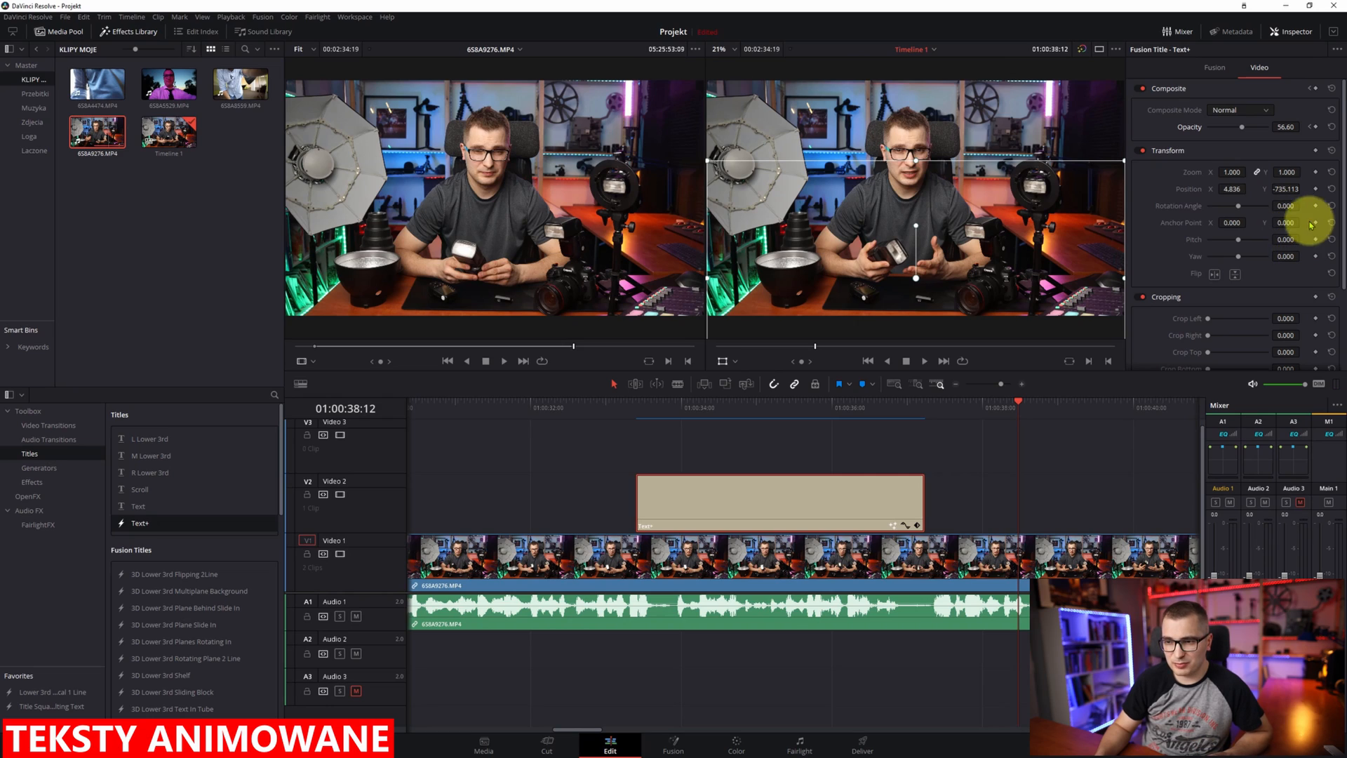
Step: Switch to the Color page and move node 01 slightly lower in the node graph
scroll(1270, 238, down, 3)
scroll(1267, 243, down, 1)
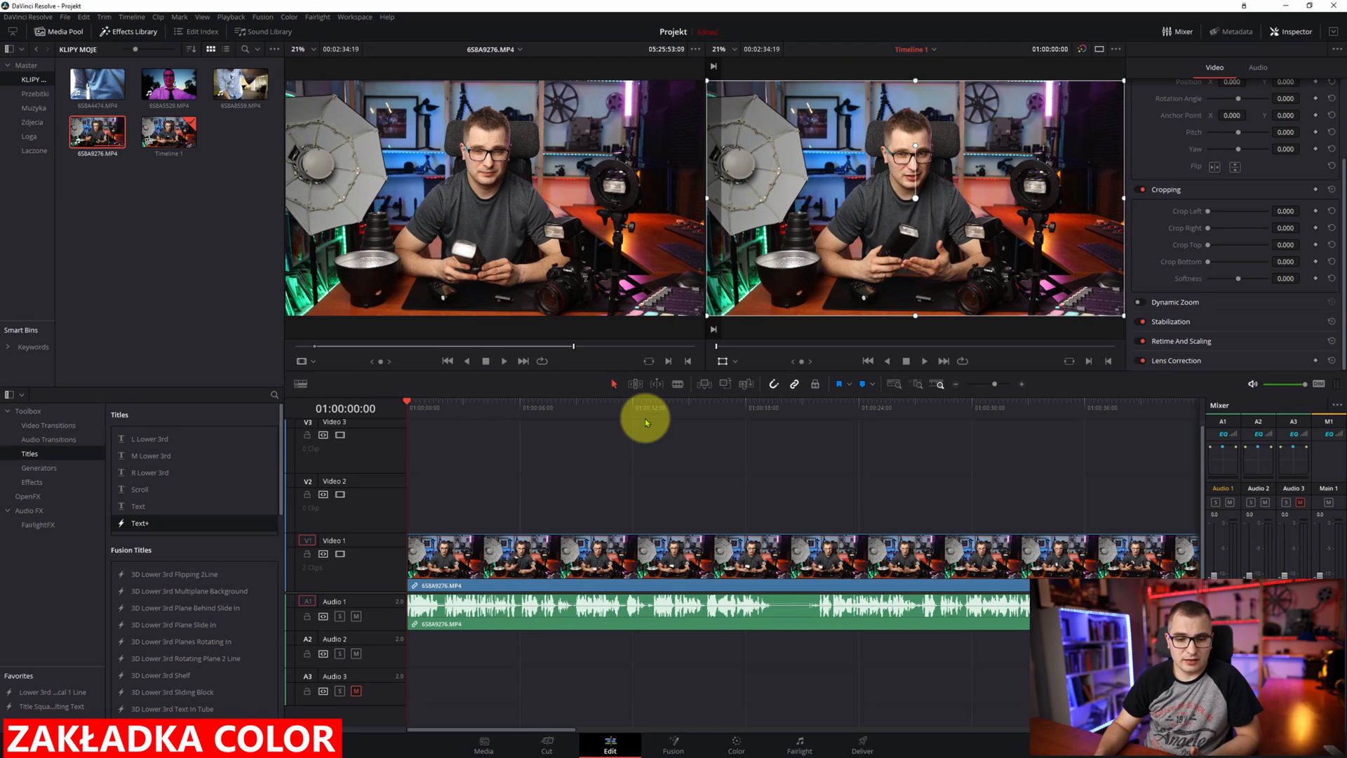
click(737, 744)
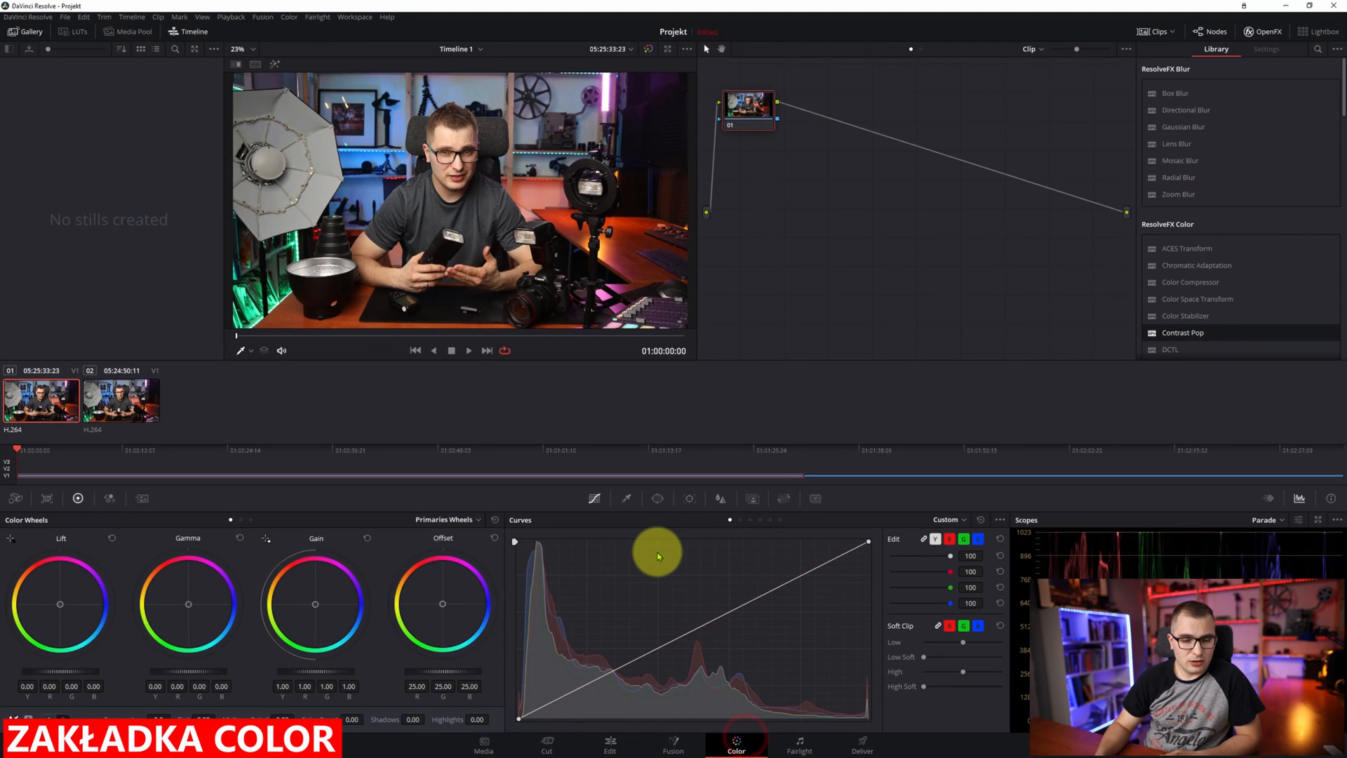
drag(744, 114, 746, 168)
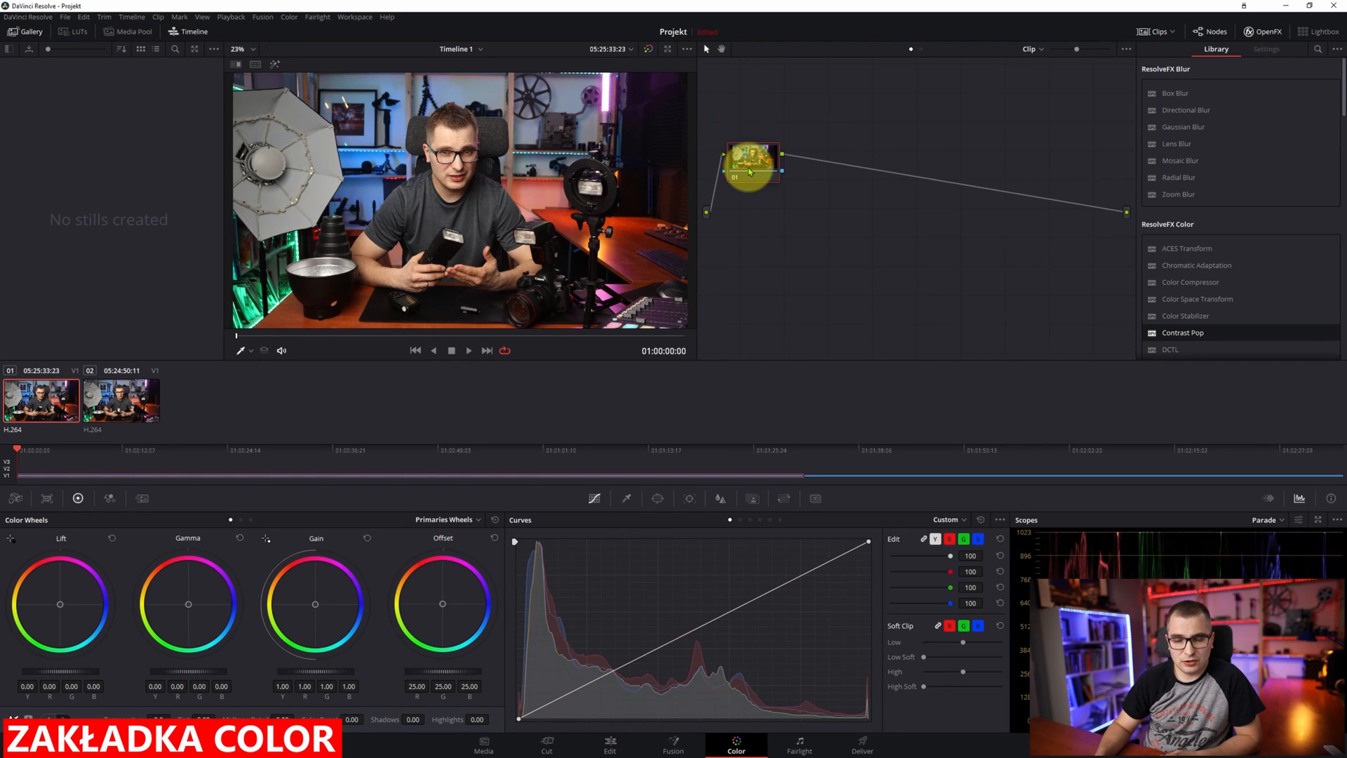
click(771, 108)
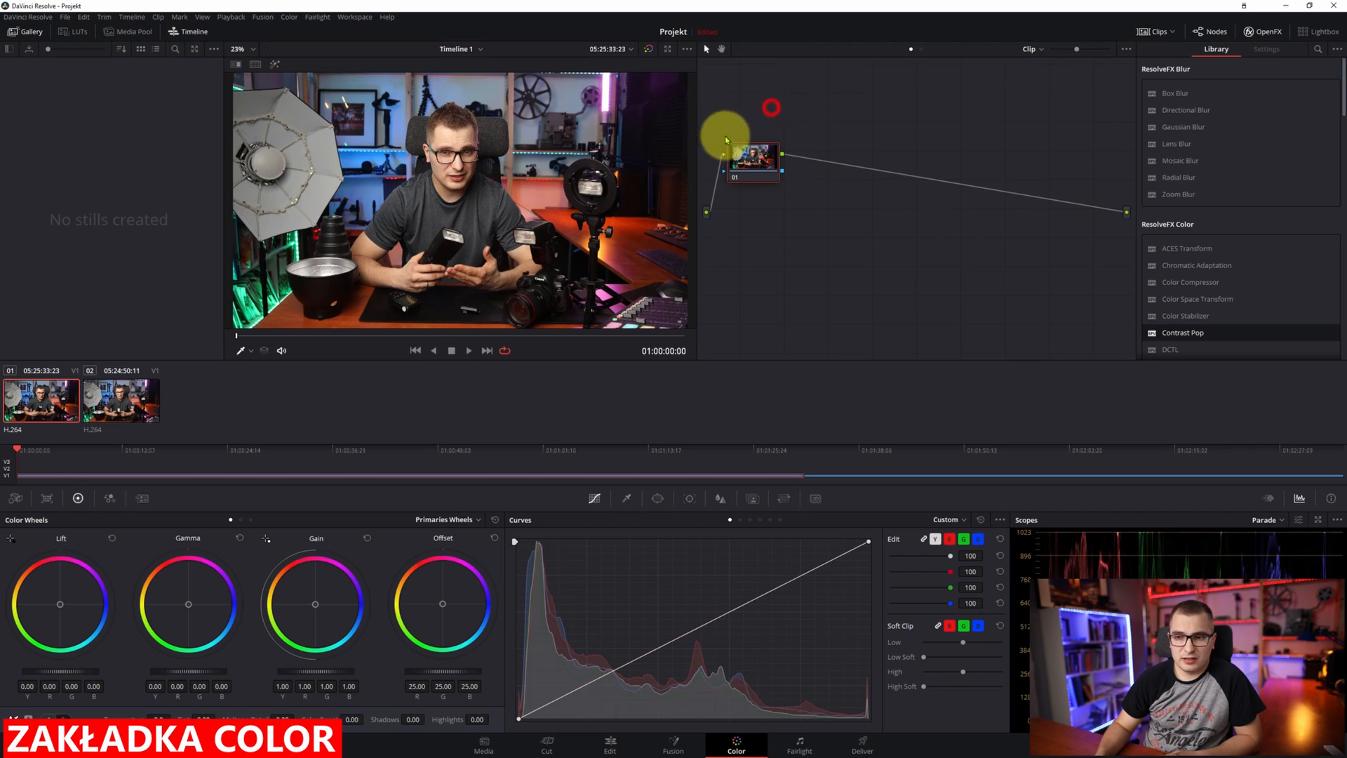
click(755, 169)
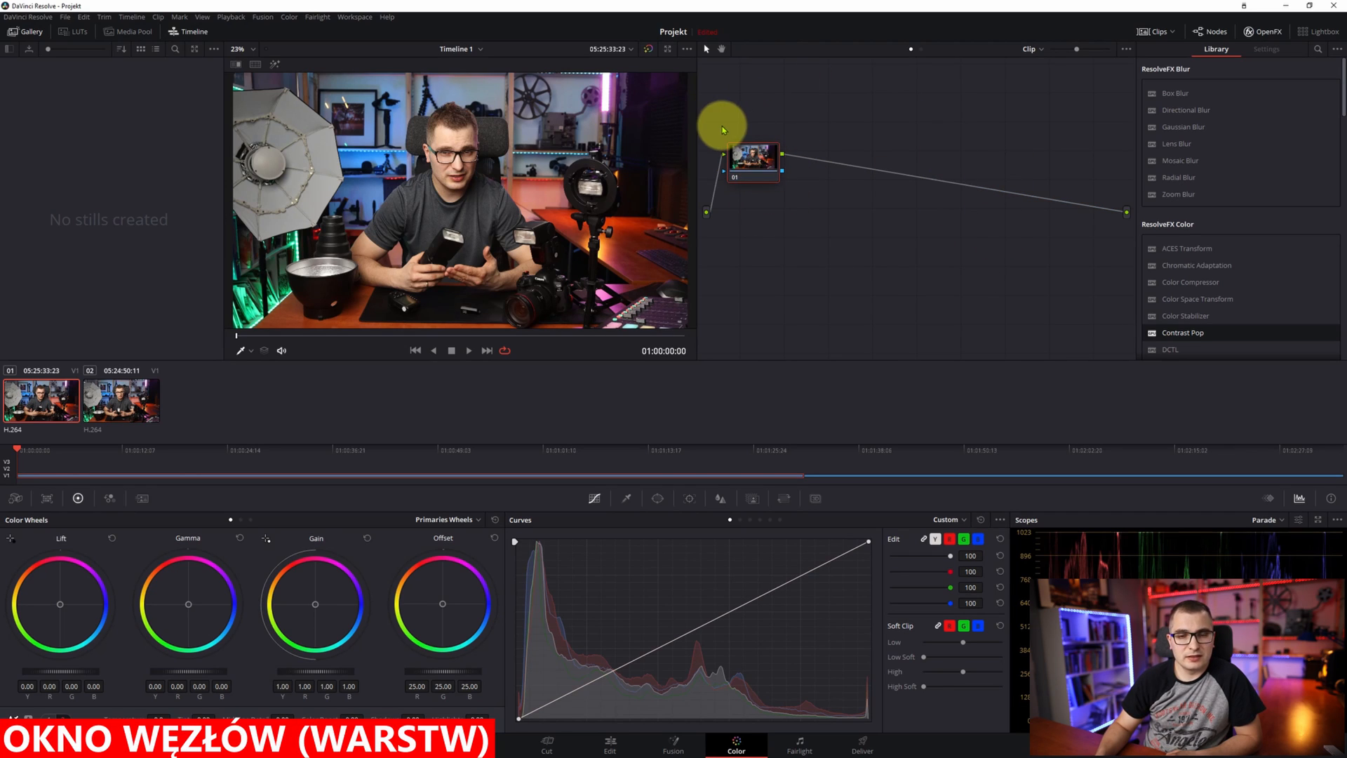
Step: Add a serial node after node 01 and place the two side by side in the node graph
click(752, 158)
key(alt+s)
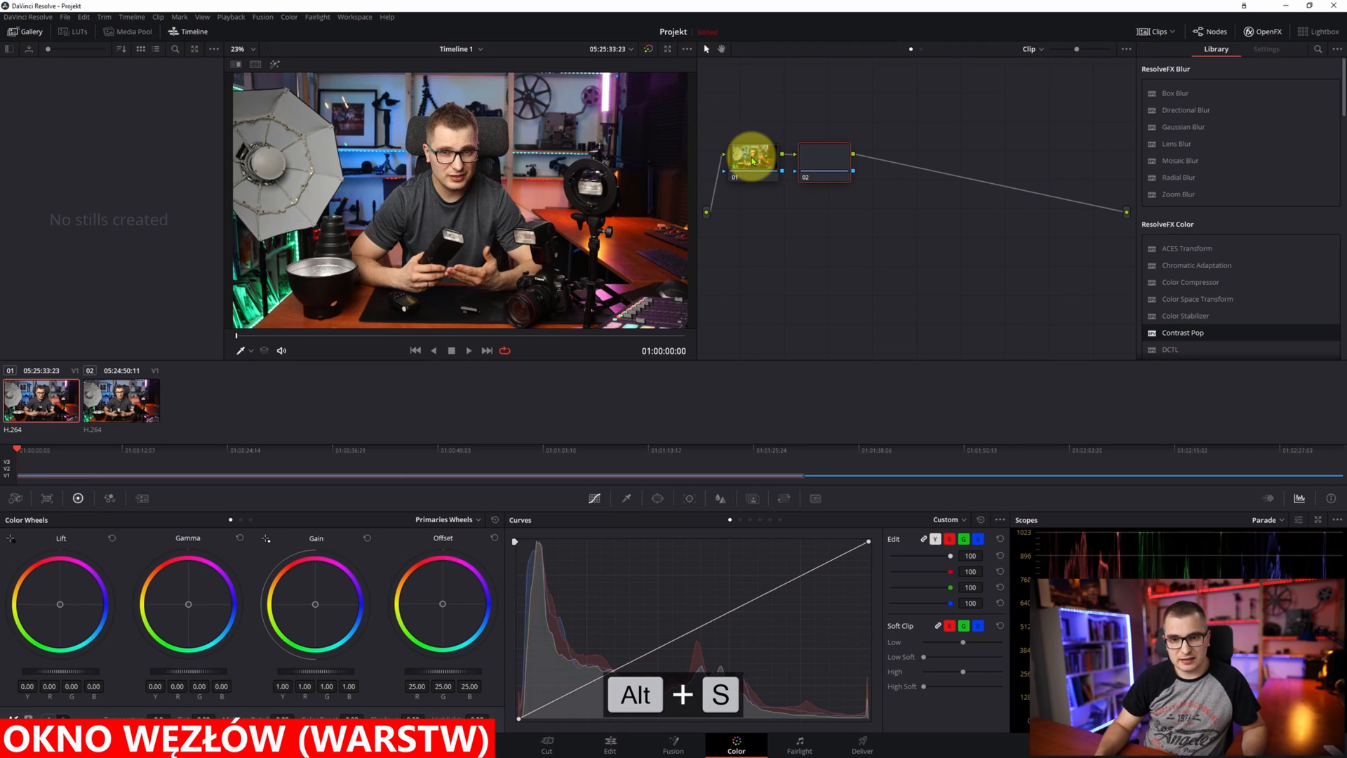
right_click(752, 160)
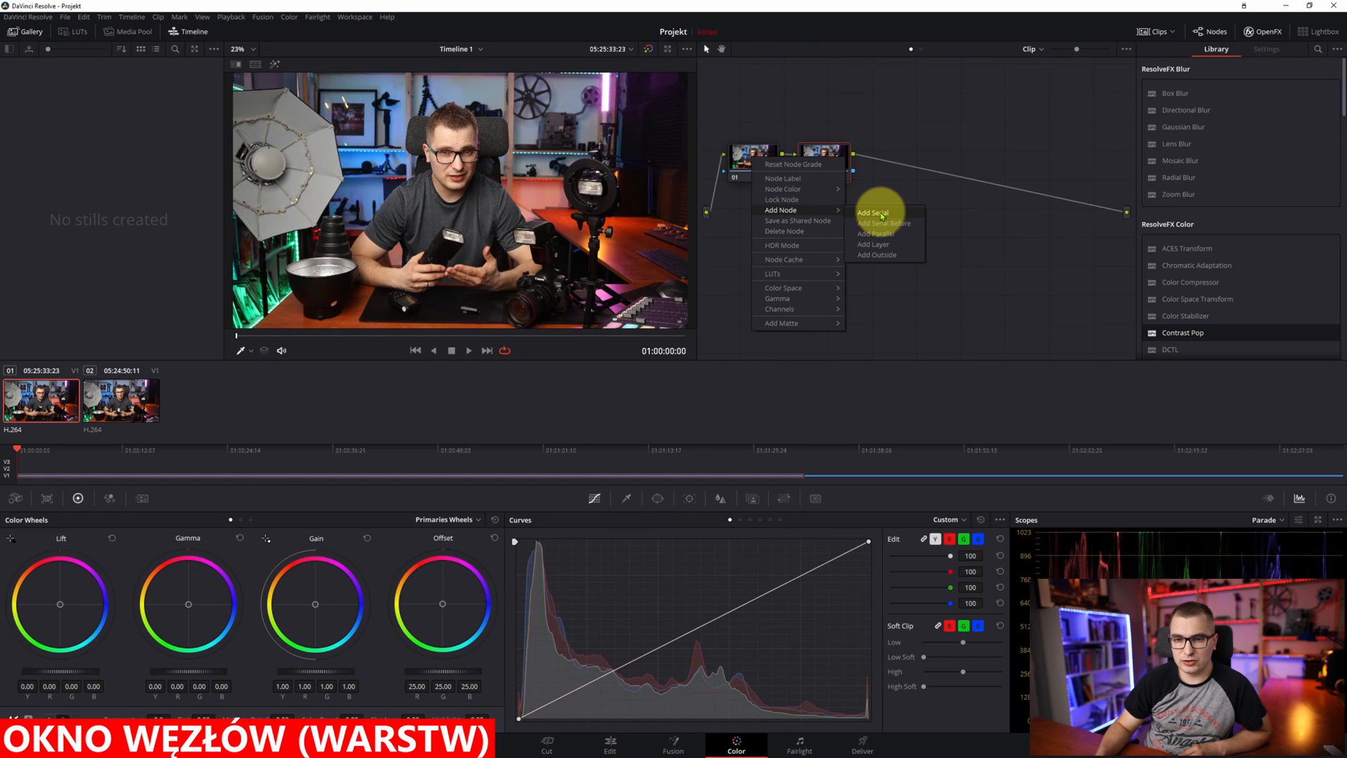
click(896, 127)
mouse_move(827, 163)
mouse_down()
mouse_move(839, 161)
mouse_move(813, 155)
mouse_move(828, 140)
mouse_move(845, 148)
mouse_move(833, 152)
mouse_up()
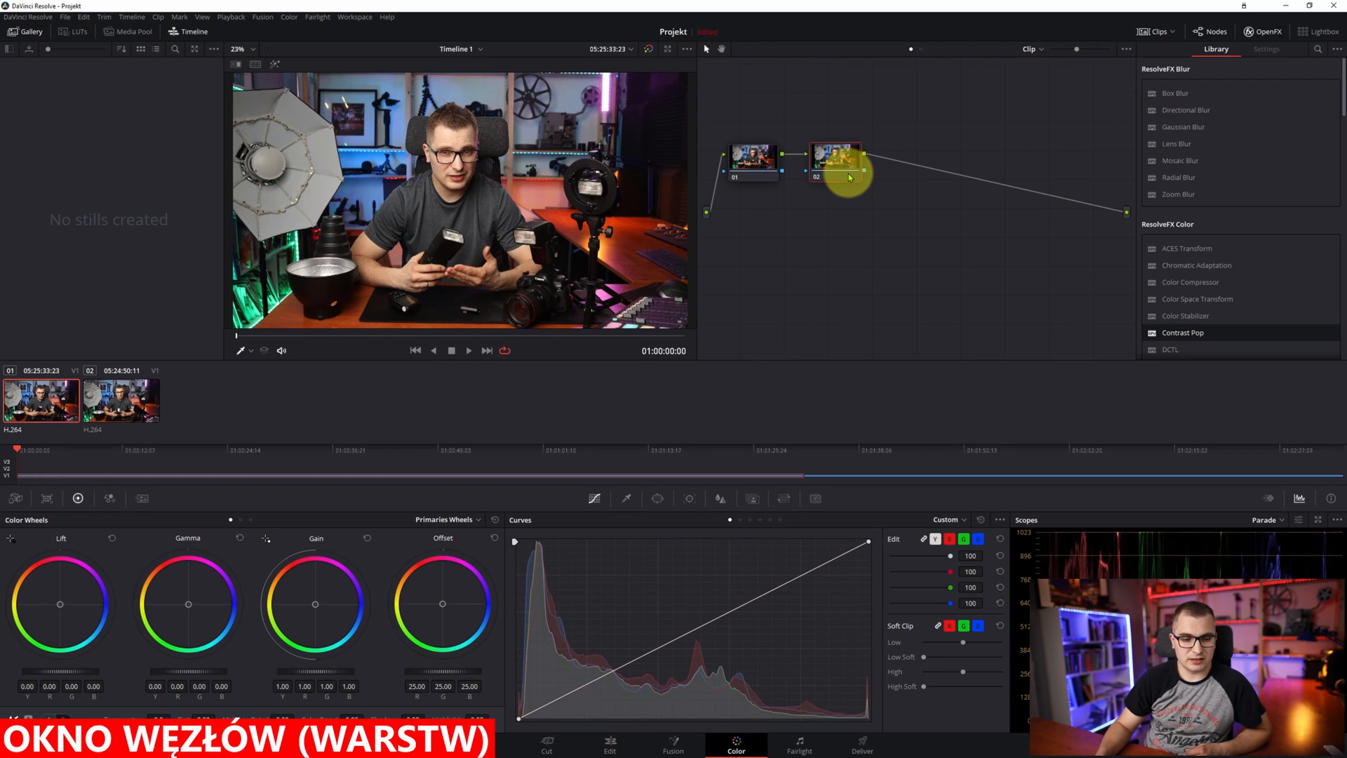
drag(845, 168, 834, 170)
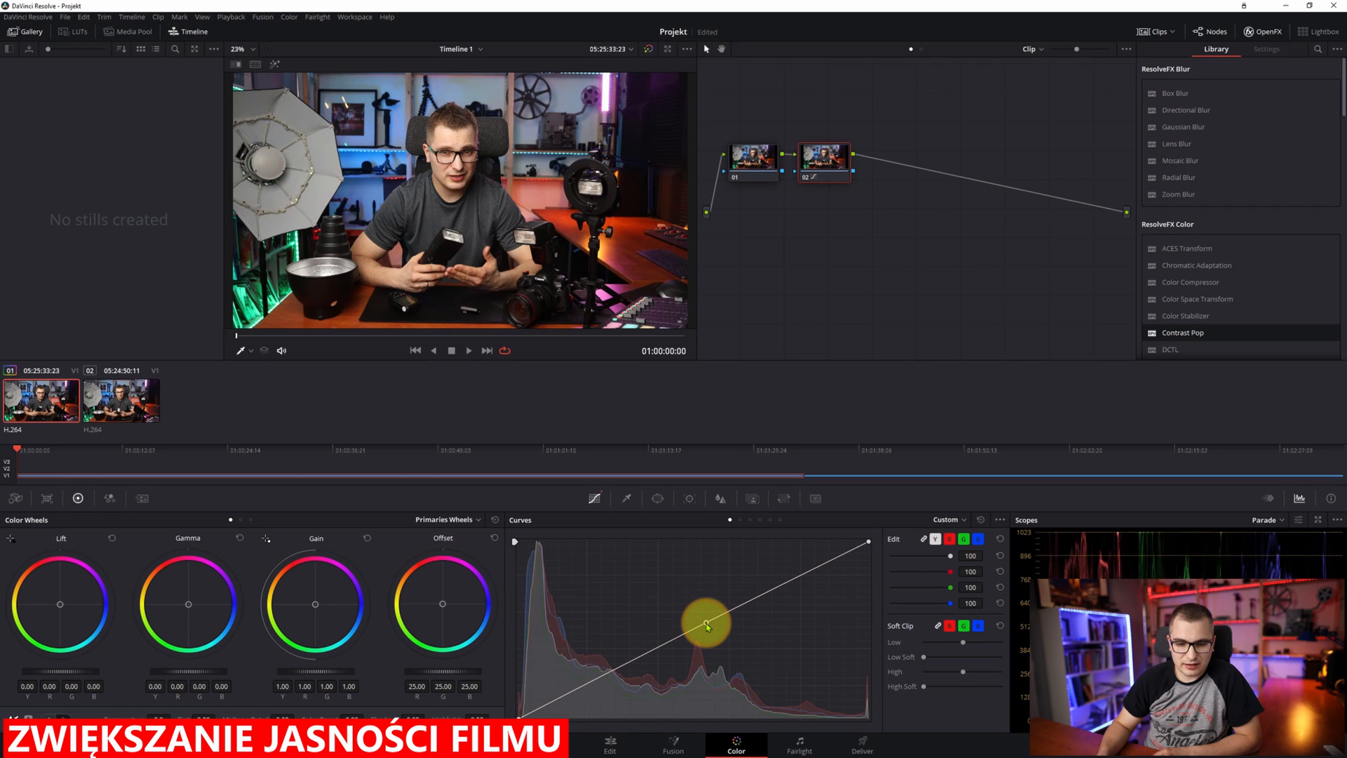
Step: Brighten the image on node 02 by slightly raising the custom curve's midpoint, and compare it with all grades bypassed
drag(706, 624, 703, 618)
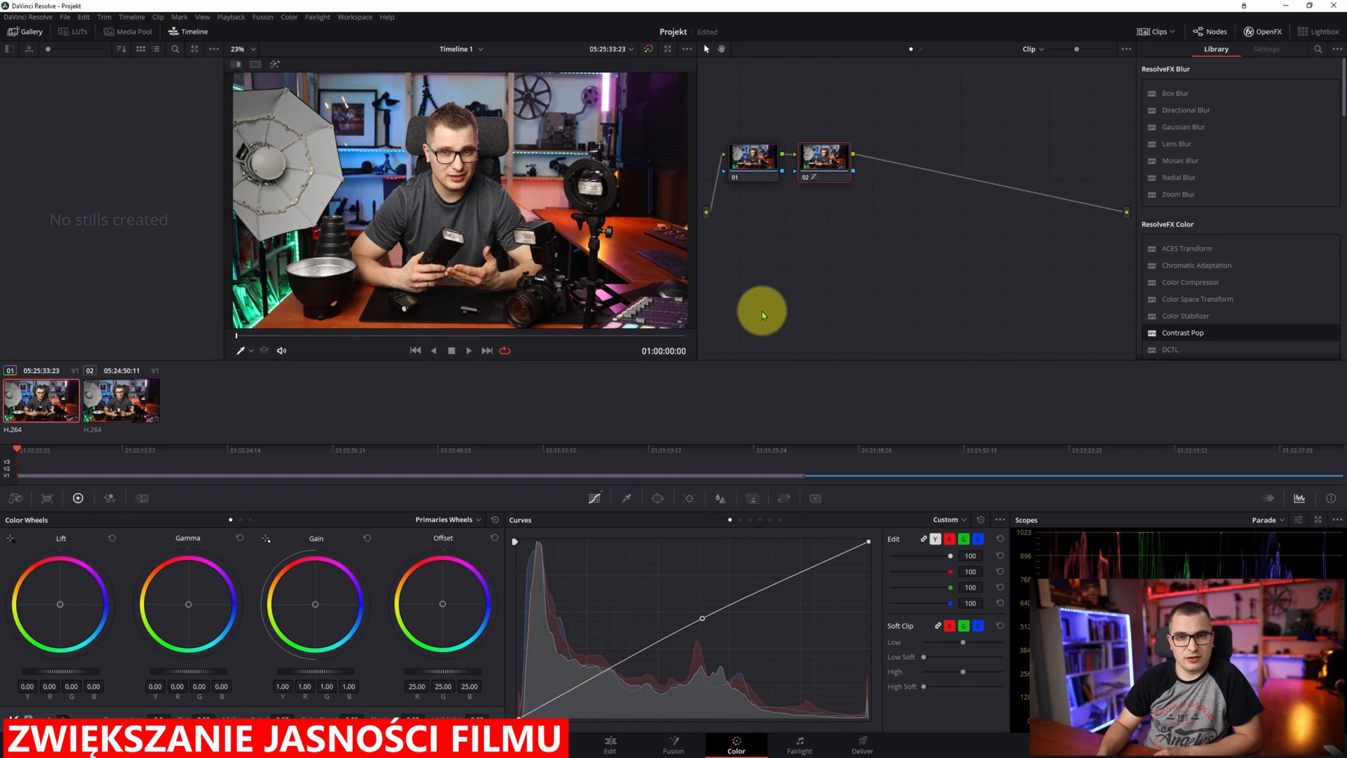
click(649, 49)
click(649, 49)
click(649, 49)
click(649, 50)
click(650, 49)
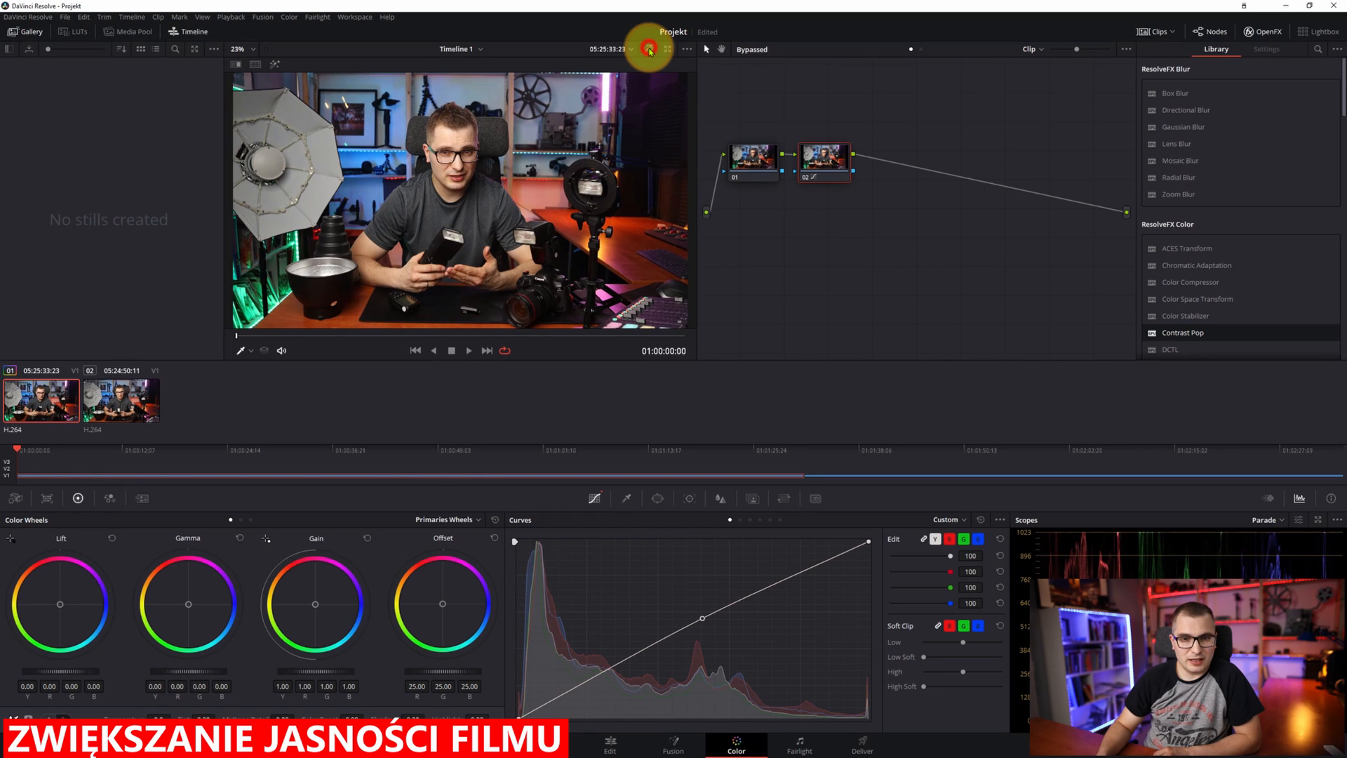
click(649, 49)
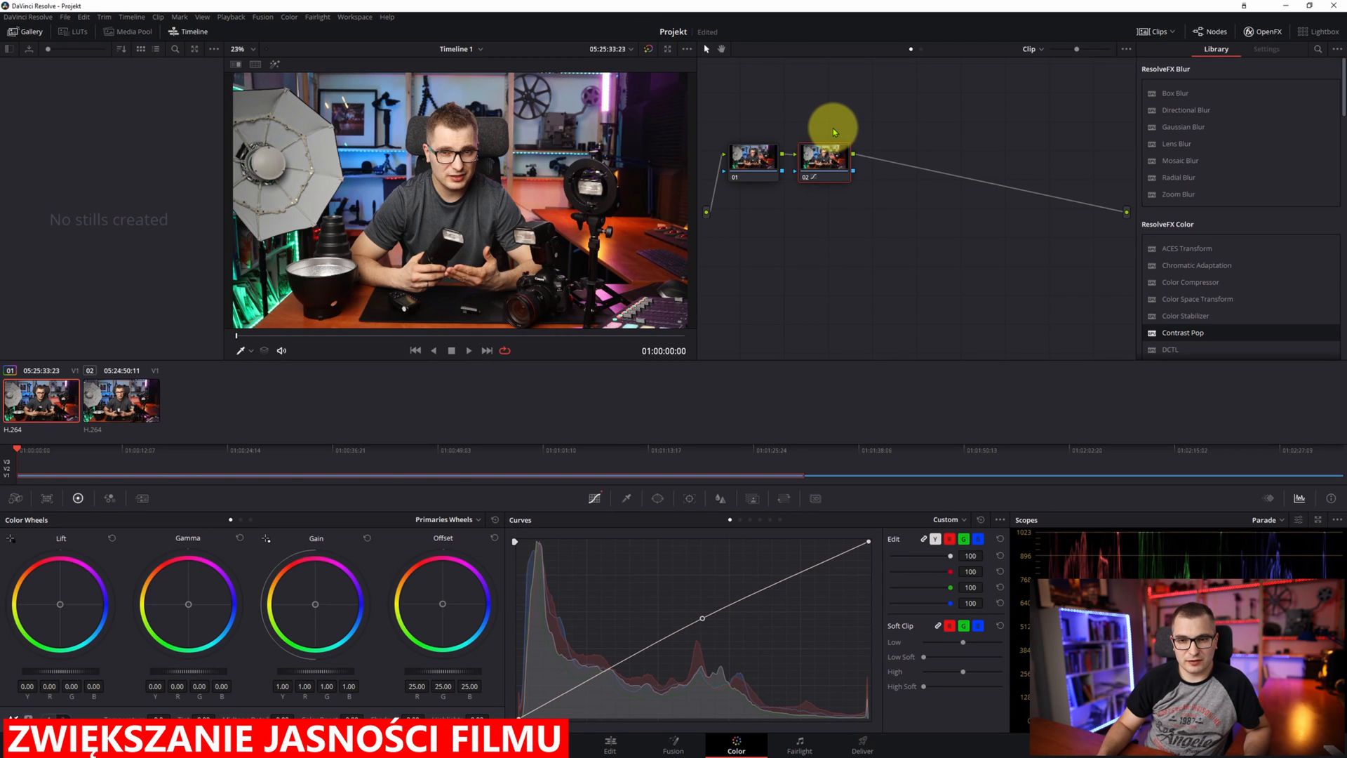
Step: Toggle node 02 off and on to compare the picture with and without its correction
key(ctrl+d)
key(ctrl+d)
key(ctrl+d)
key(ctrl+d)
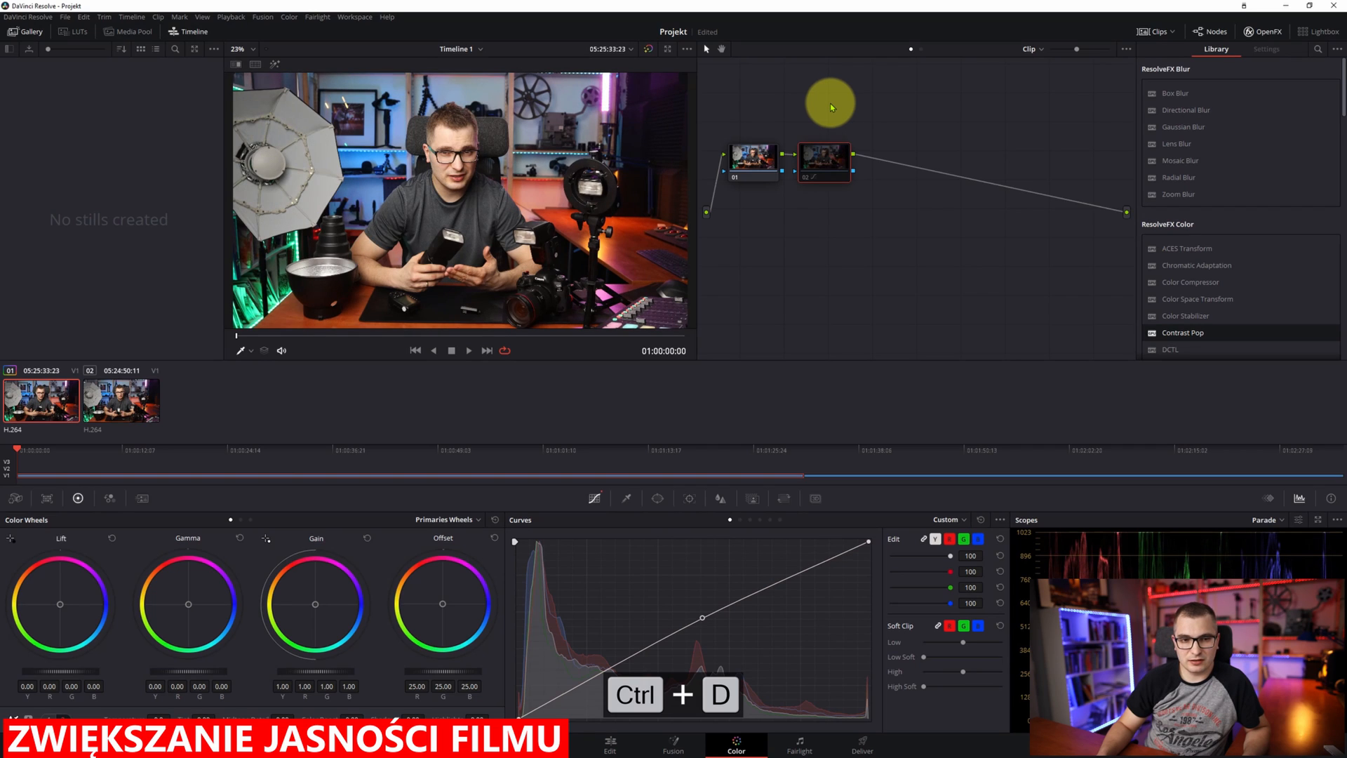
key(ctrl+d)
key(ctrl+d)
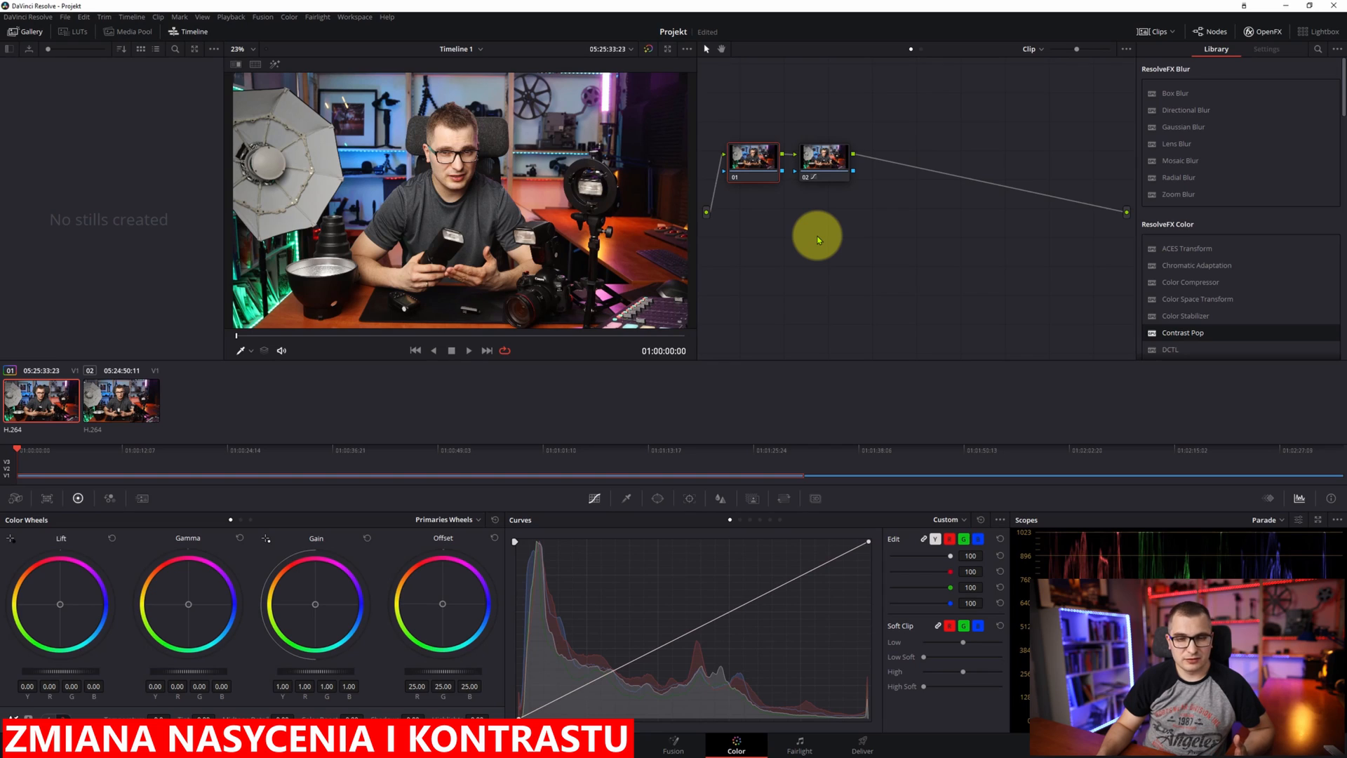
Step: Insert a serial node between nodes 01 and 02, line the nodes up, and show the new node's contrast and saturation adjustments
click(764, 177)
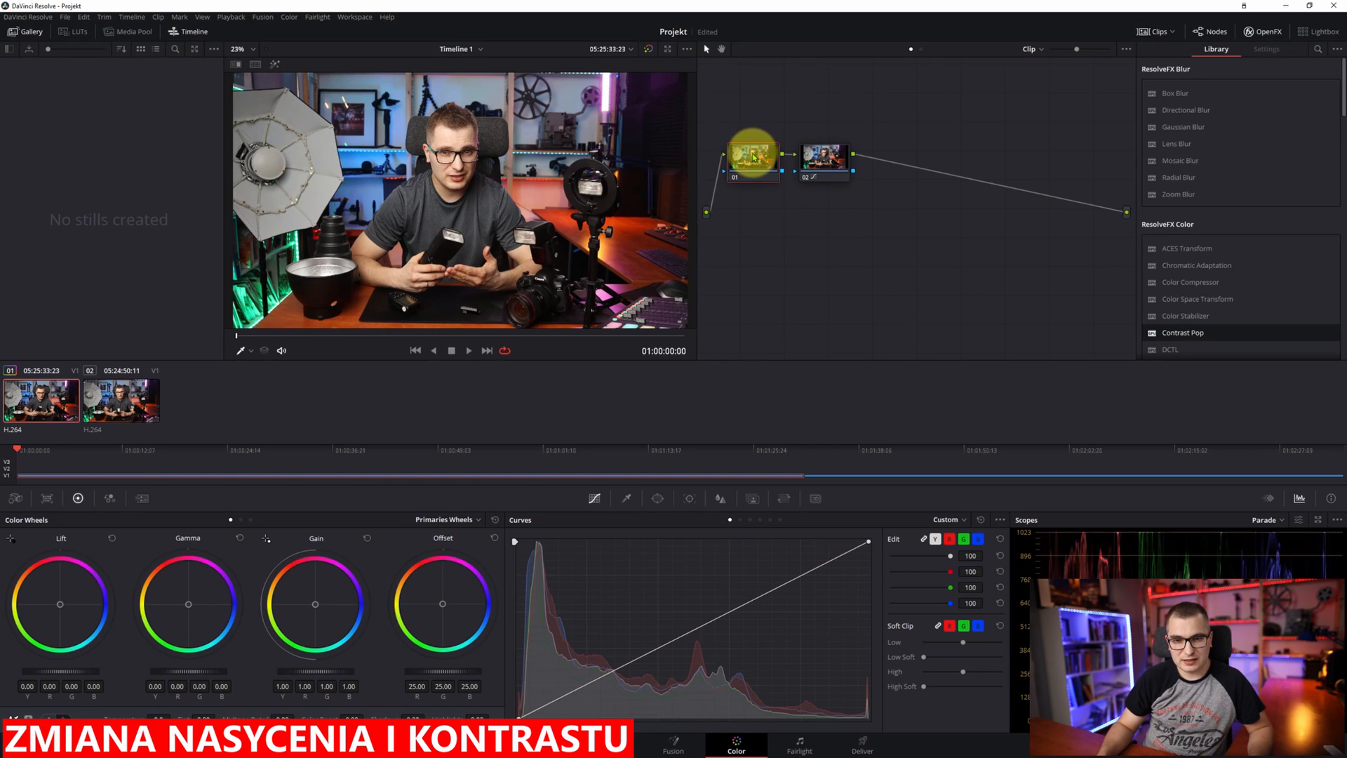
key(alt+s)
click(832, 156)
drag(835, 156, 930, 164)
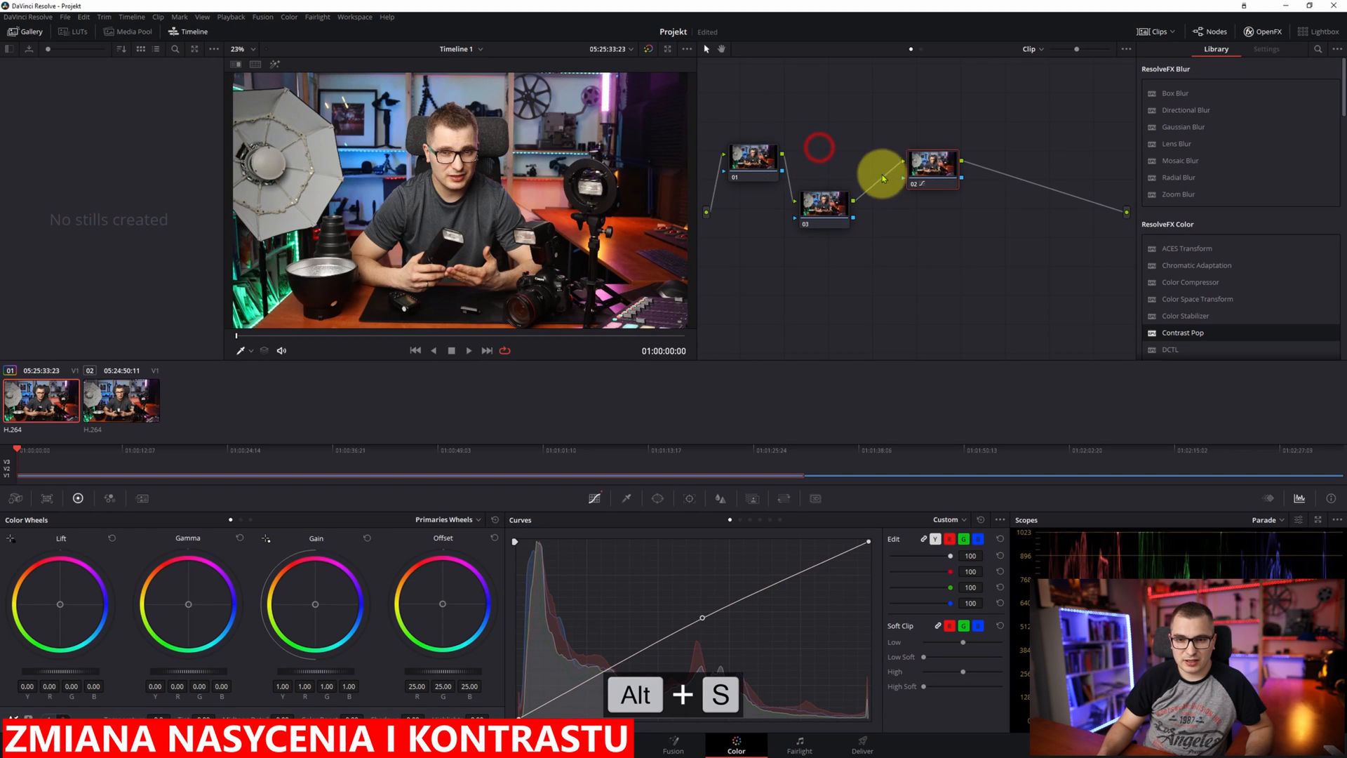
drag(827, 202, 823, 167)
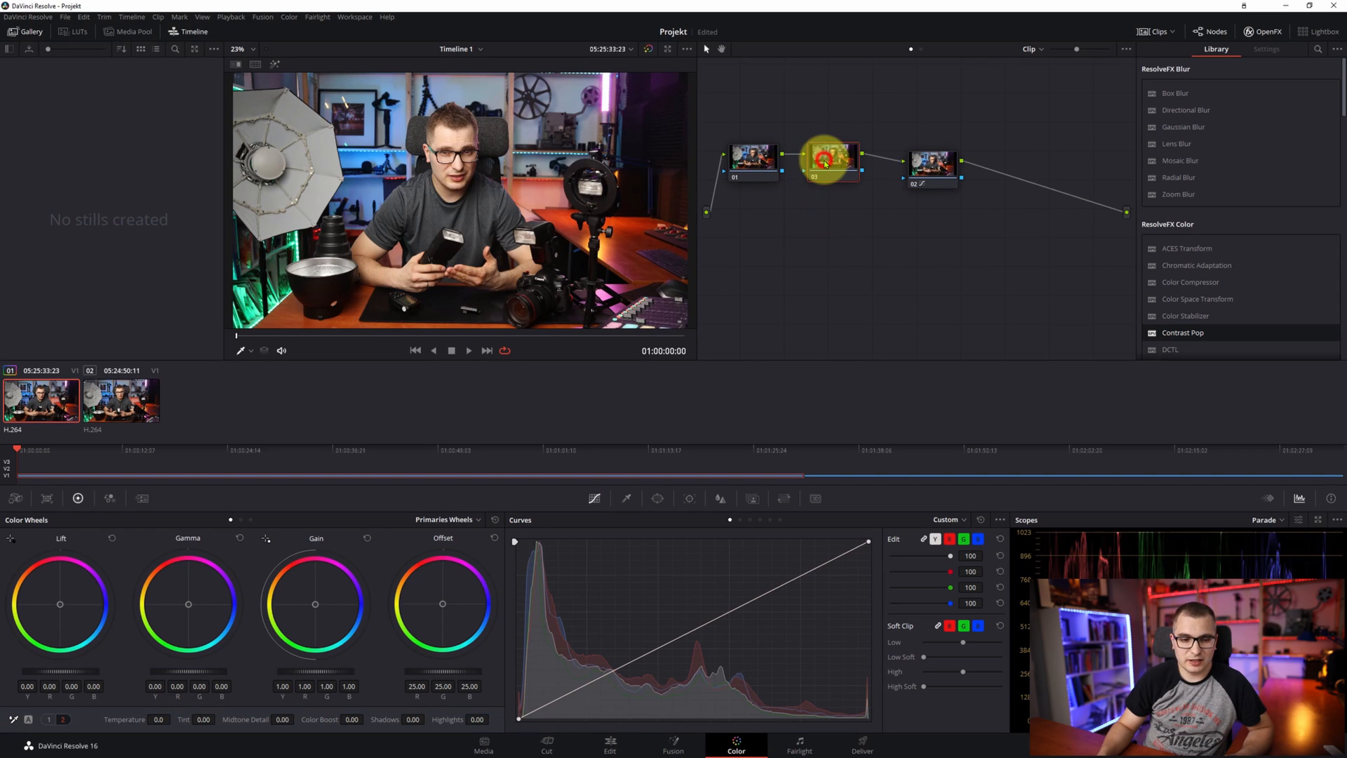
click(51, 720)
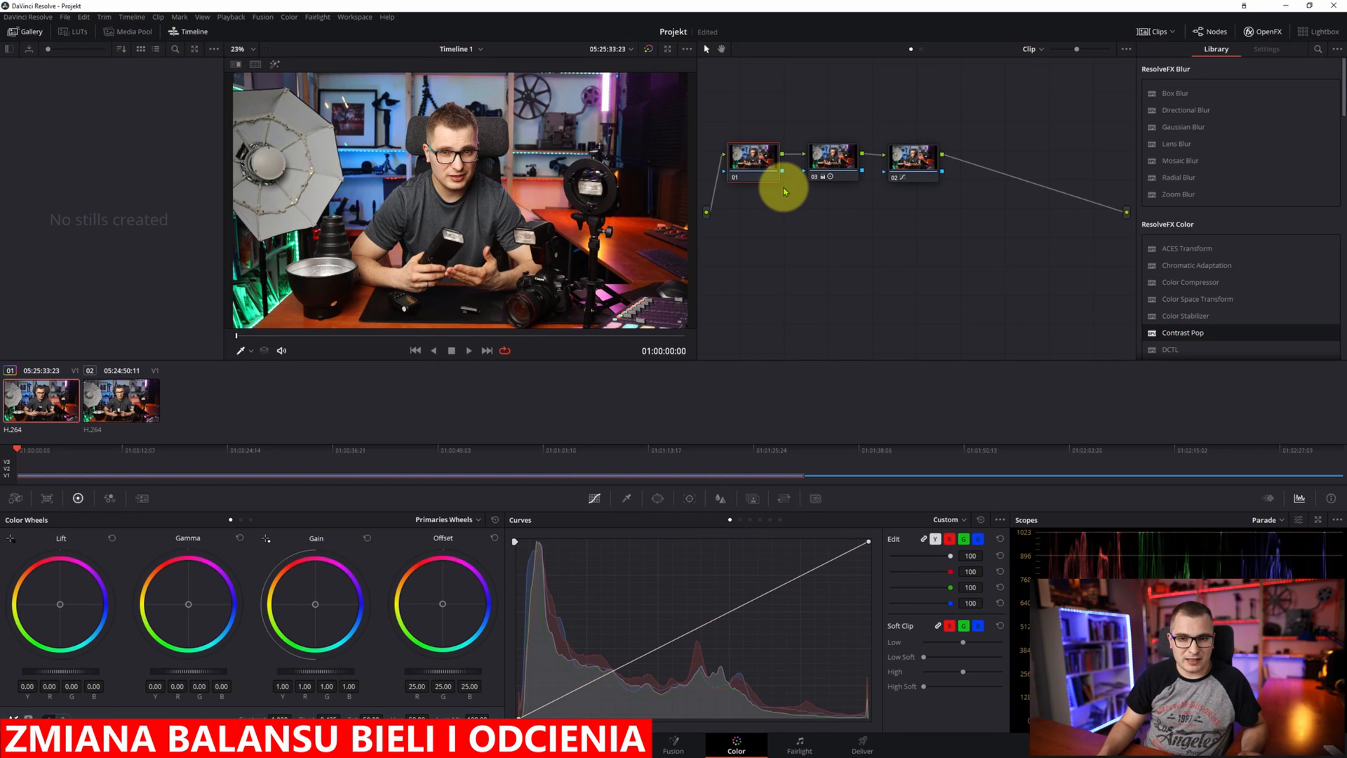
Step: Insert another serial node right after node 01, spread the nodes apart, and raise the new node's Temperature
click(757, 160)
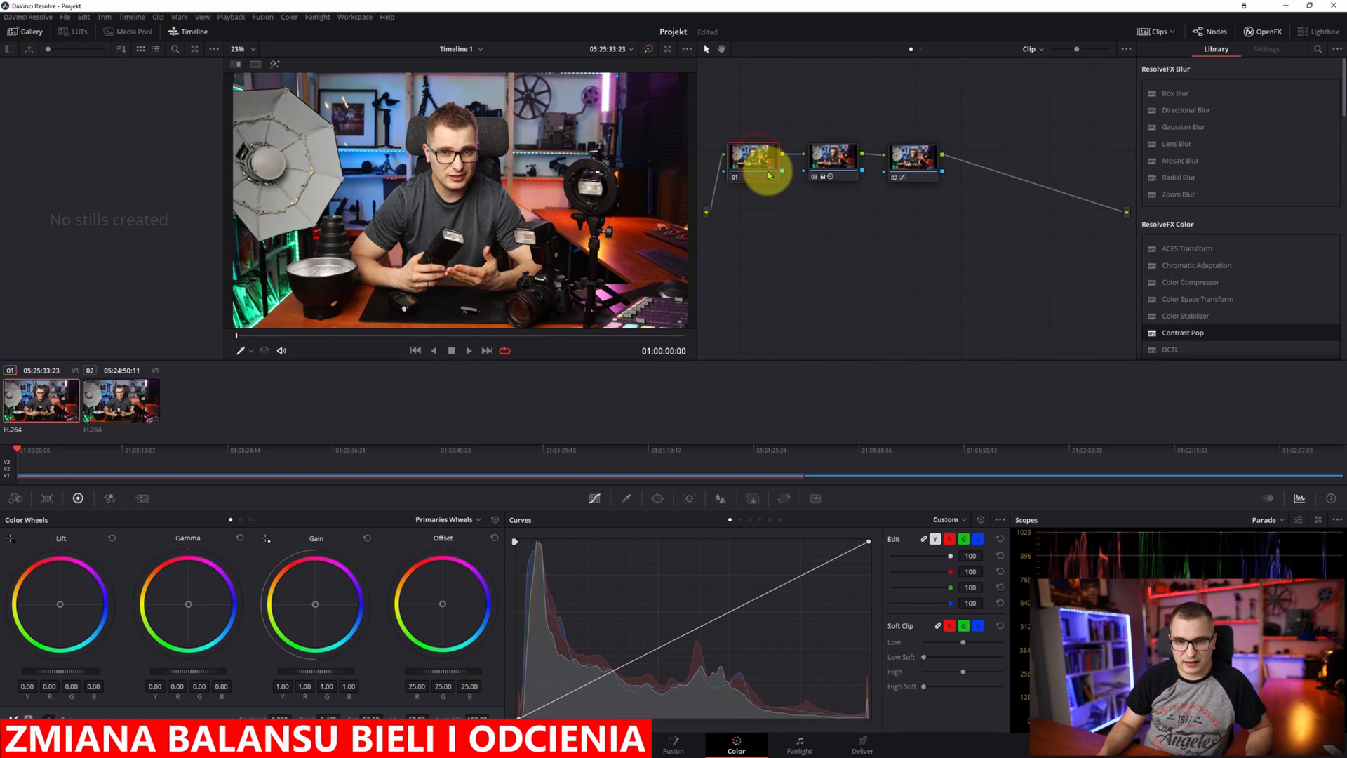
key(alt+s)
drag(828, 156, 919, 239)
drag(905, 159, 978, 205)
click(828, 206)
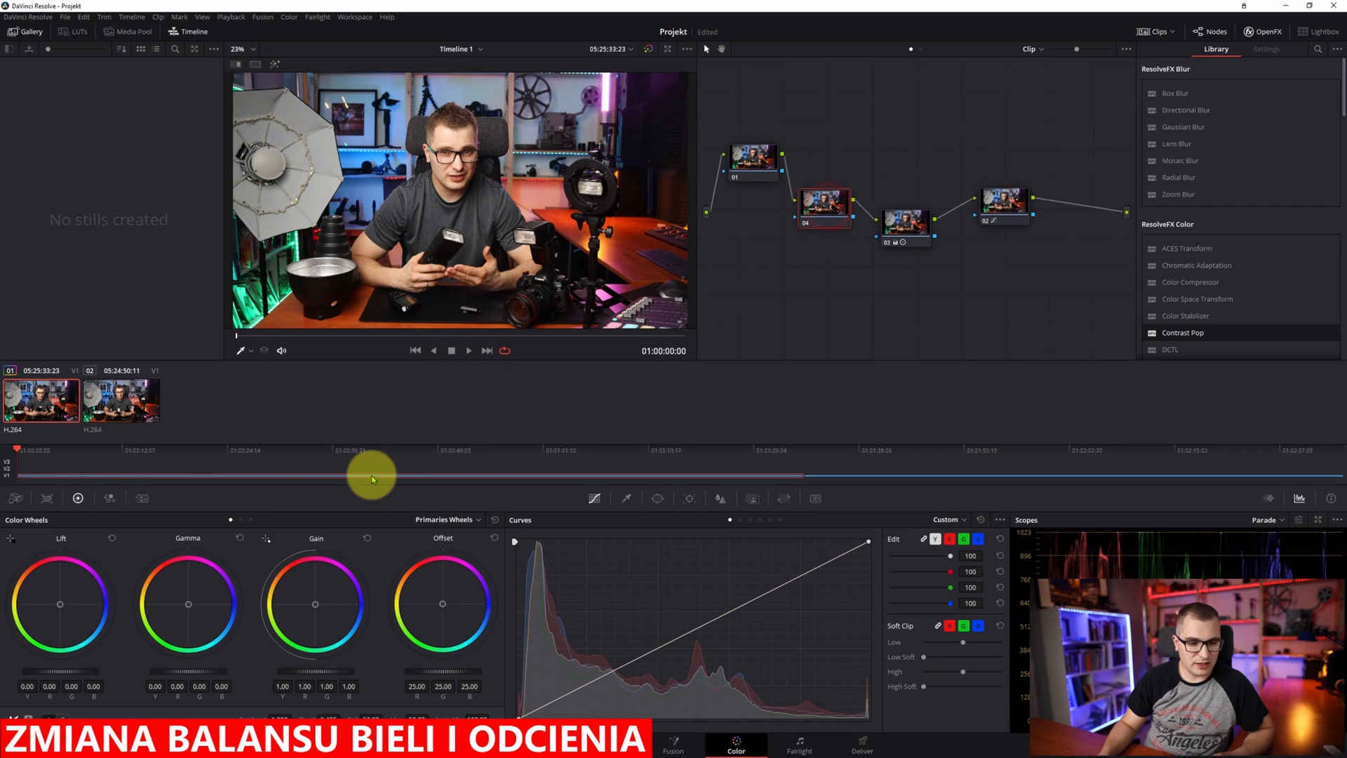
click(61, 720)
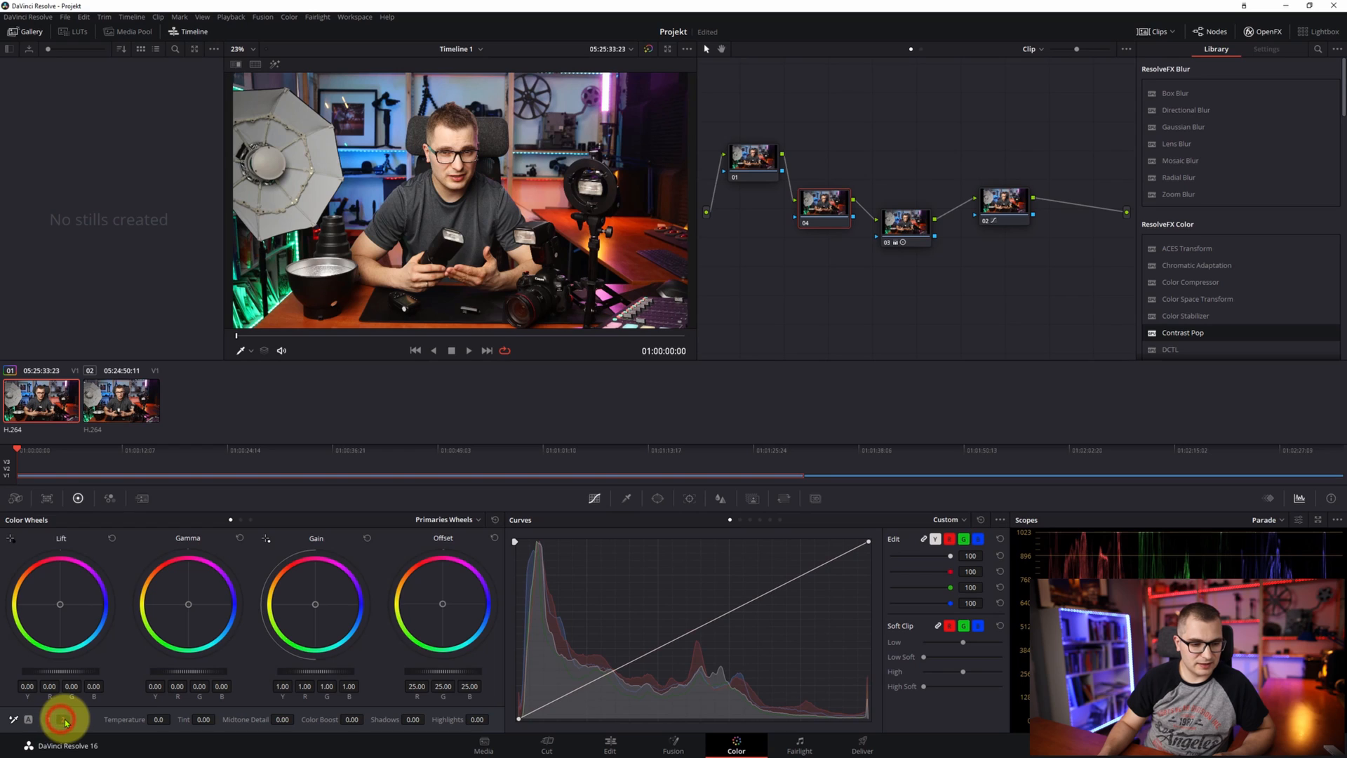
mouse_move(161, 720)
mouse_down()
mouse_move(258, 718)
mouse_move(117, 720)
mouse_move(248, 720)
mouse_move(166, 716)
mouse_move(179, 723)
mouse_up()
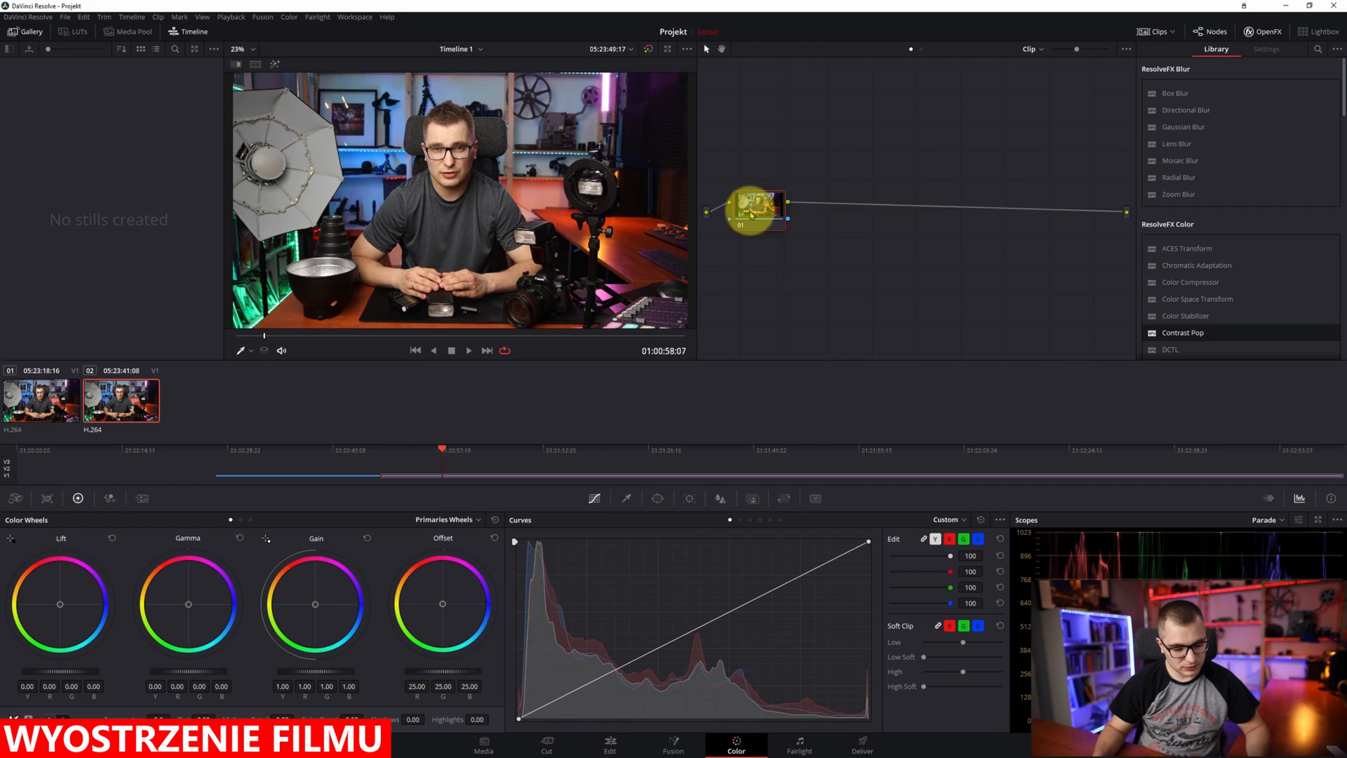
Step: Add a splitter/combiner after node 01 on the second clip and arrange its three channel nodes in a column
key(alt+y)
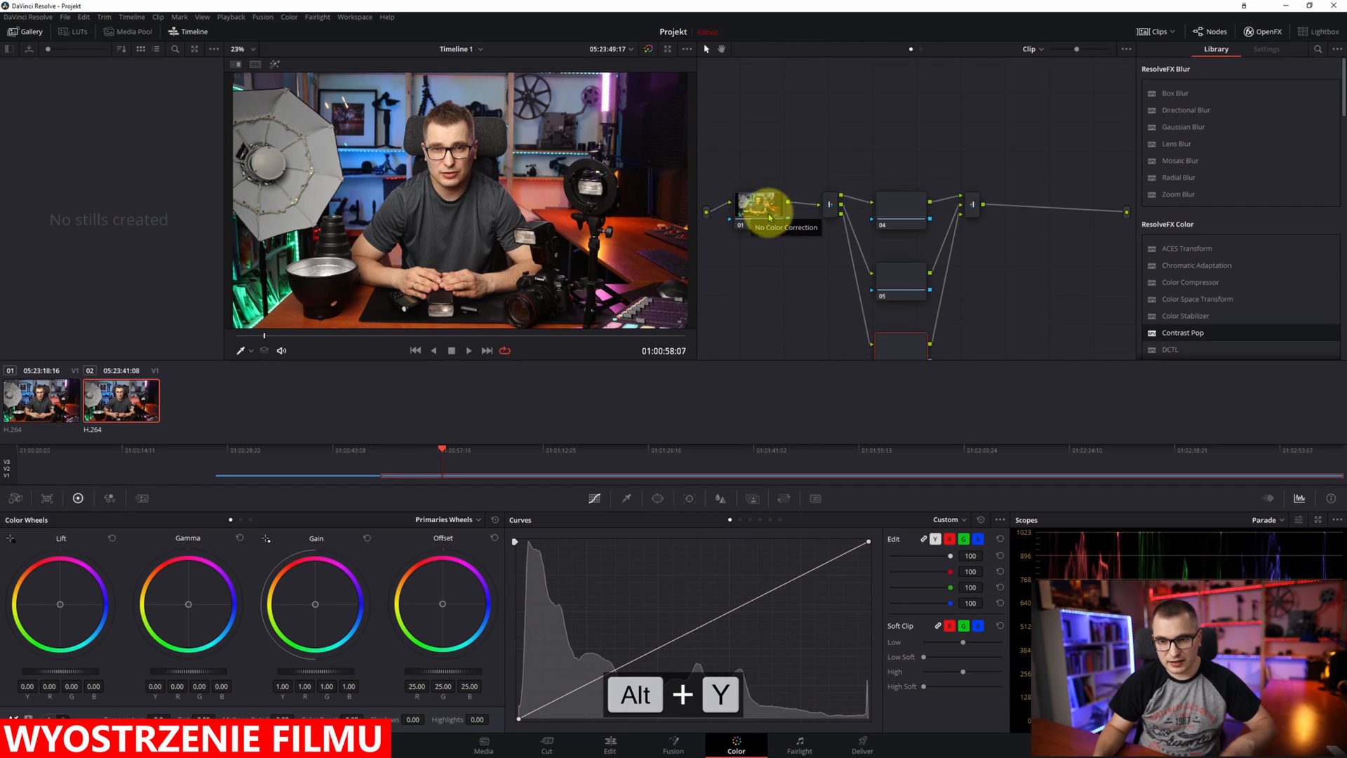
drag(893, 201, 894, 135)
drag(905, 279, 894, 204)
drag(920, 330, 898, 262)
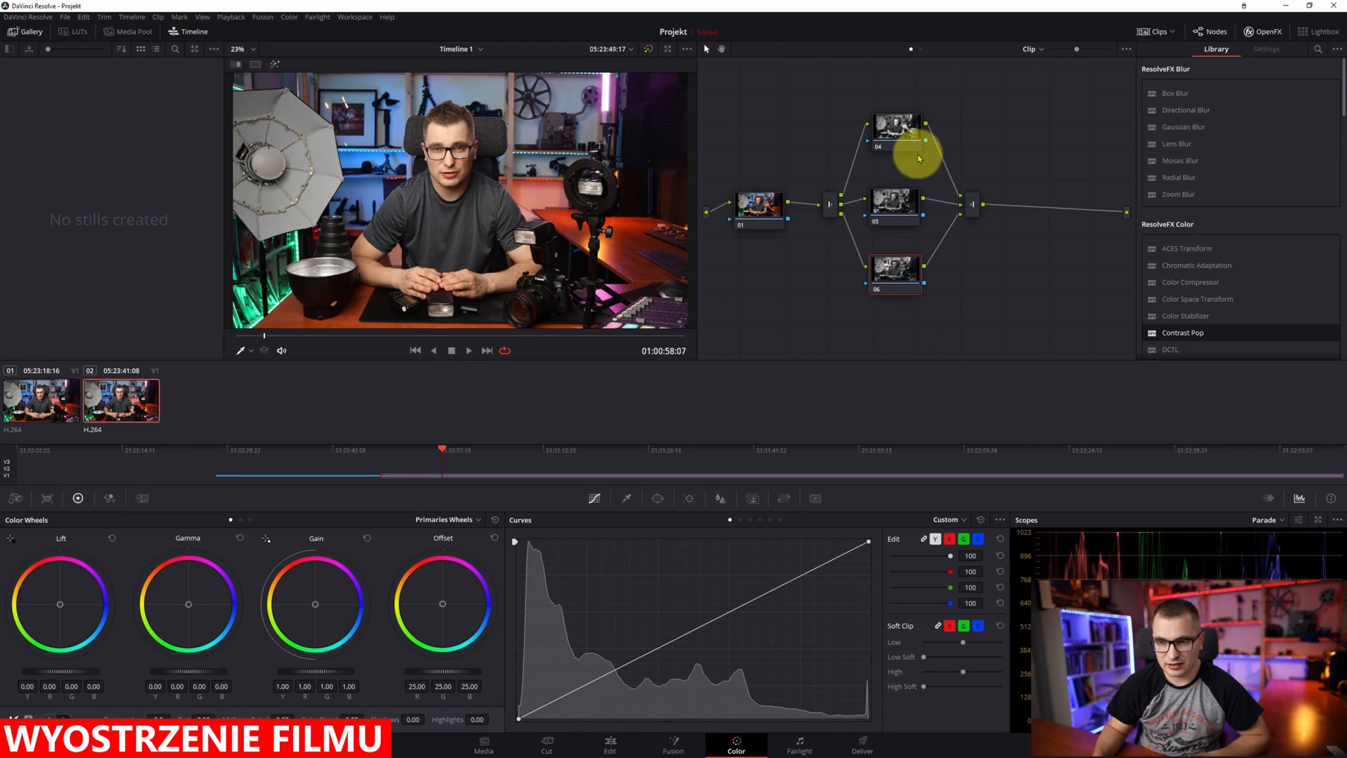
Step: Apply a Color Space Transform to node 01 and set its output color space to Lab (CIE)
click(769, 206)
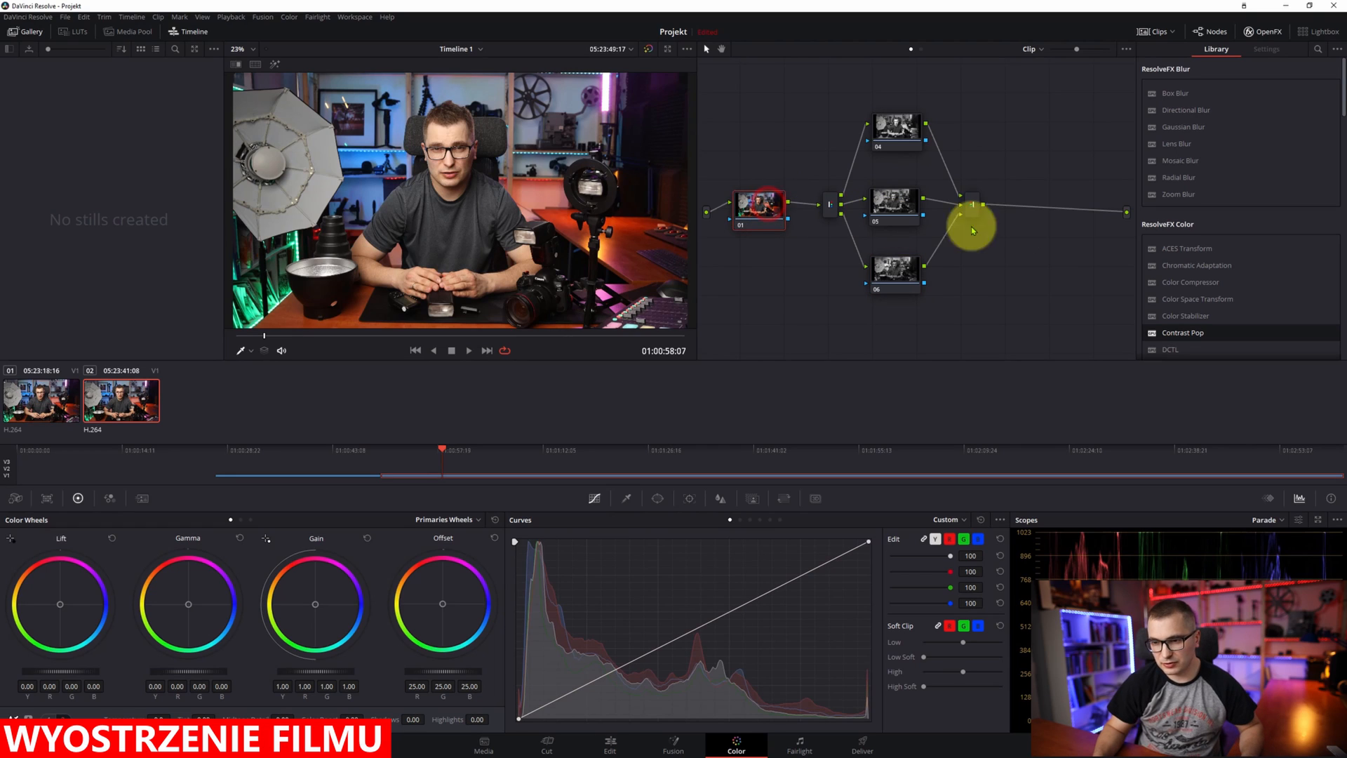
click(1185, 299)
drag(1213, 306, 748, 208)
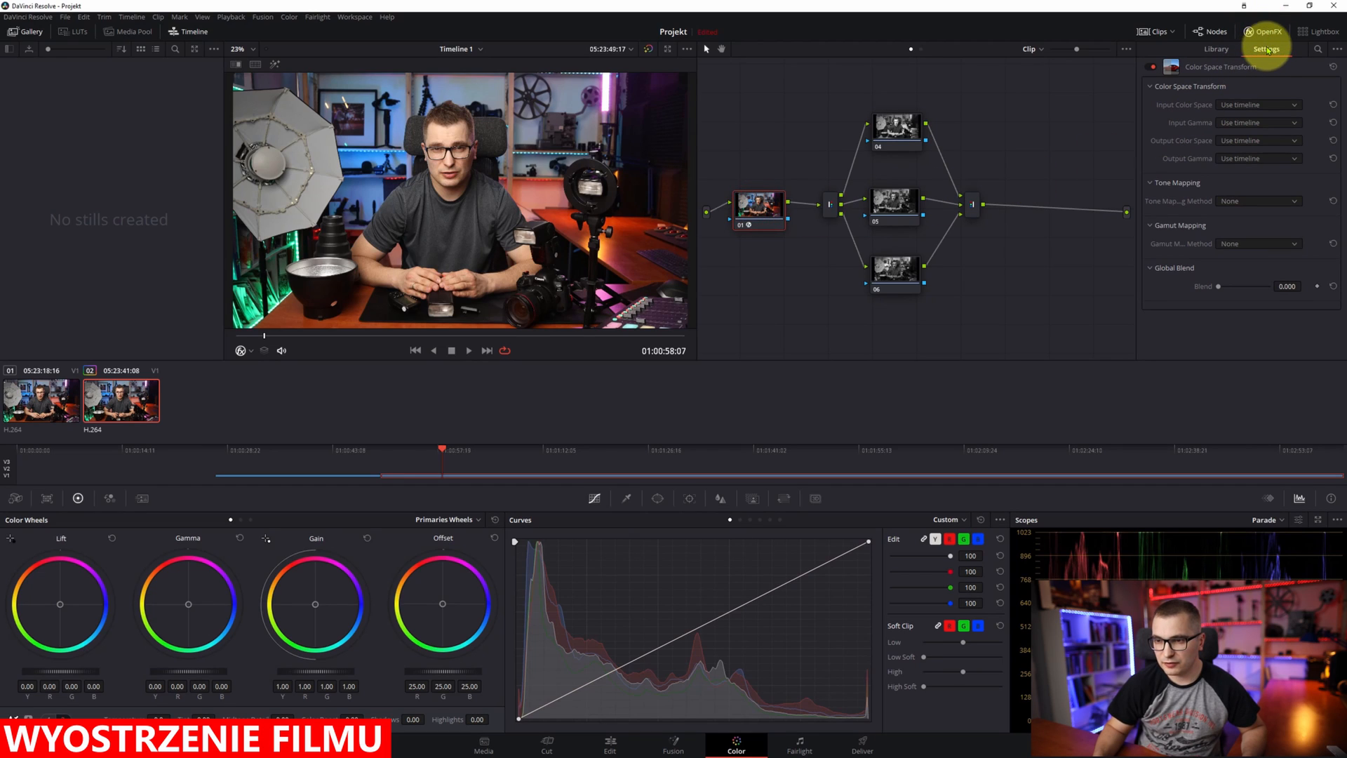
click(1266, 144)
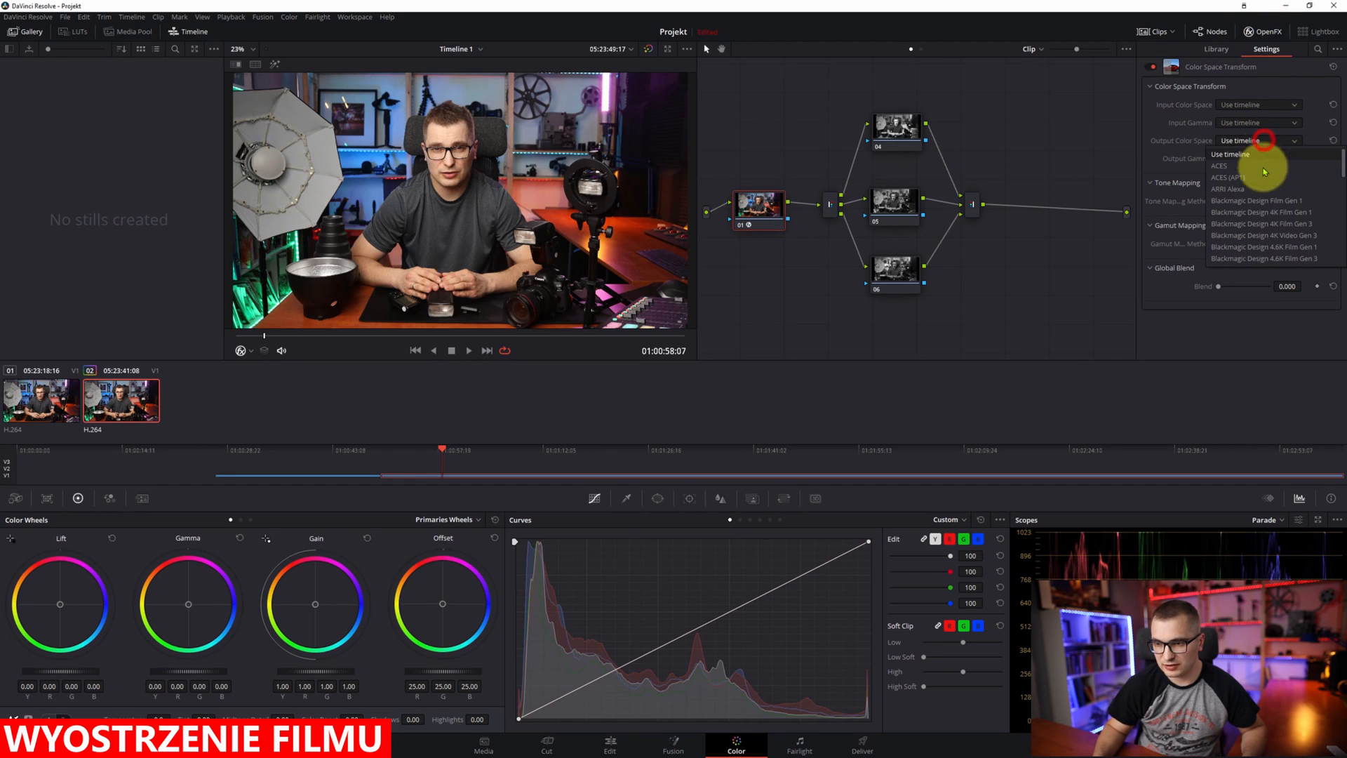
scroll(1272, 204, up, 5)
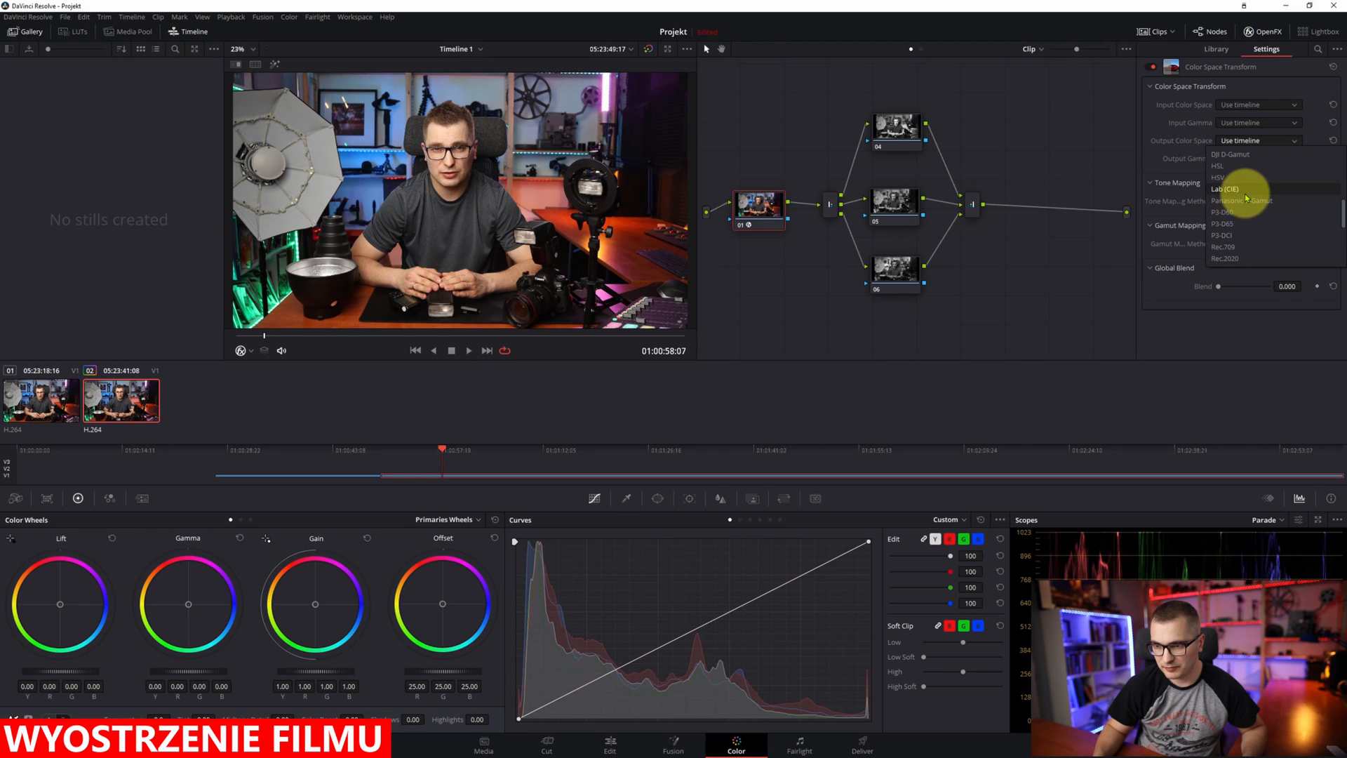
click(1240, 188)
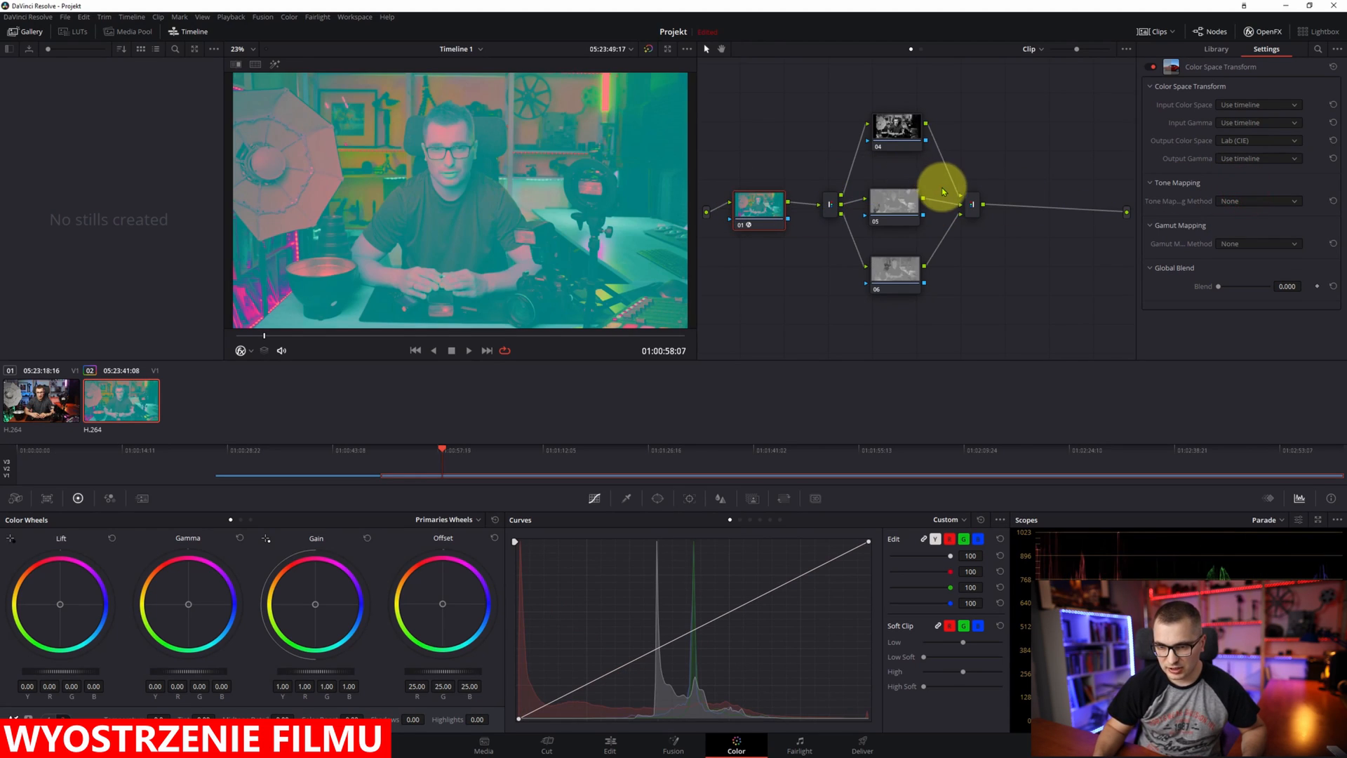
Step: Add a serial node after the combiner and apply a Color Space Transform with input color space Lab (CIE)
click(972, 205)
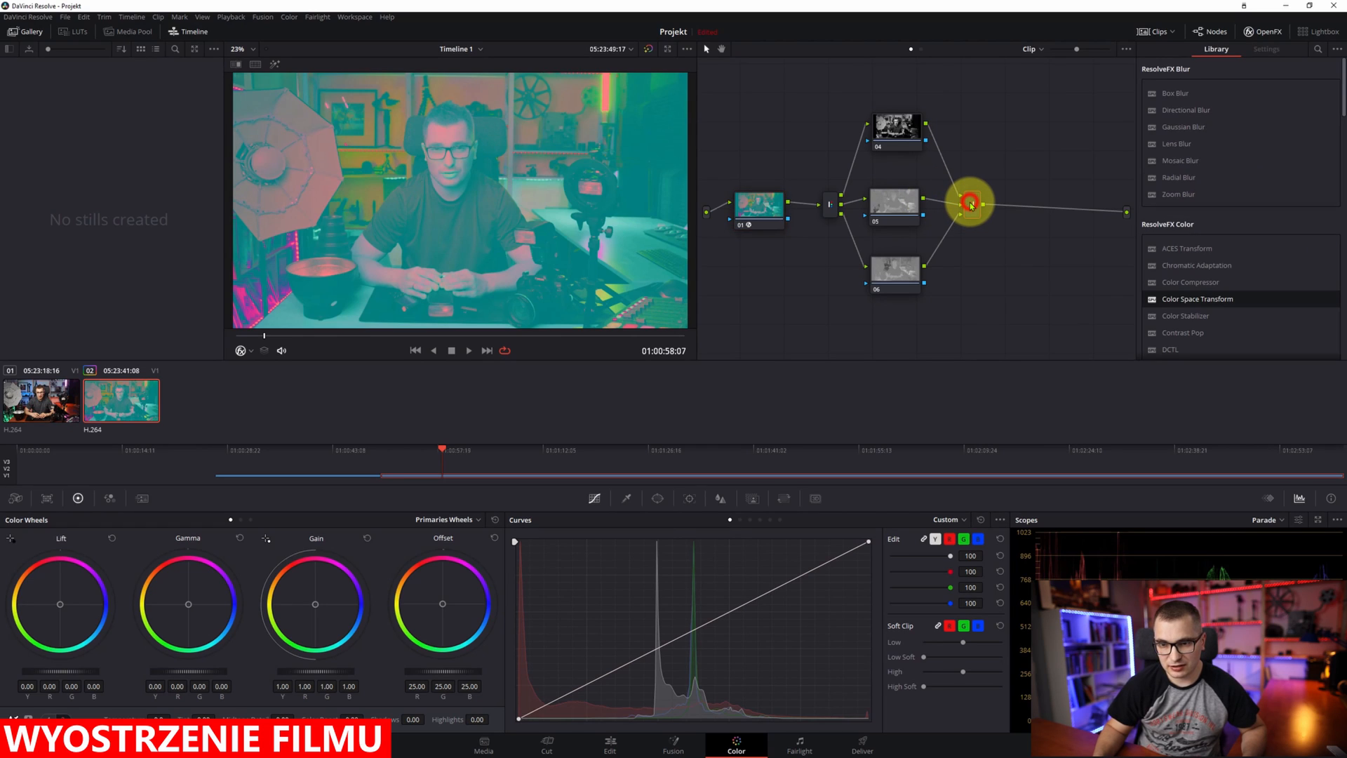
key(alt+s)
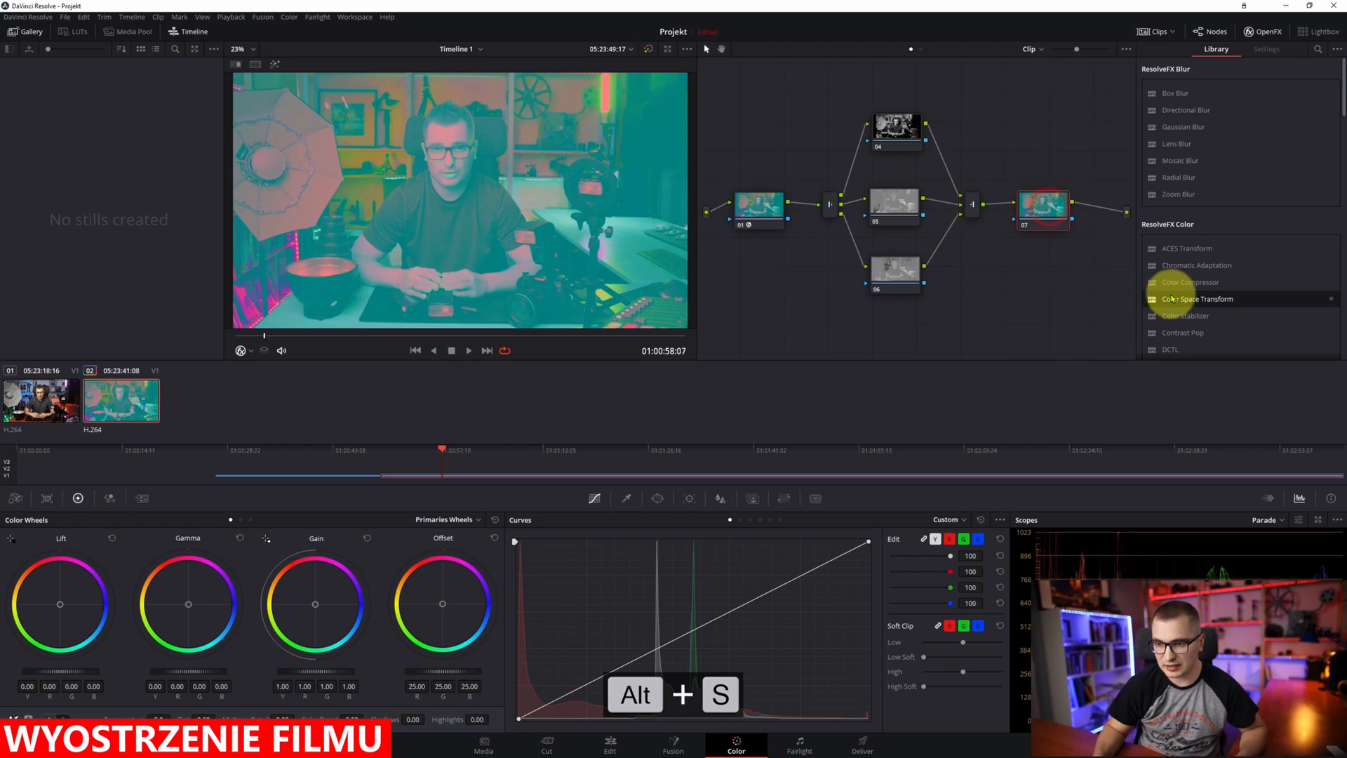
drag(1207, 303, 1032, 203)
click(1232, 102)
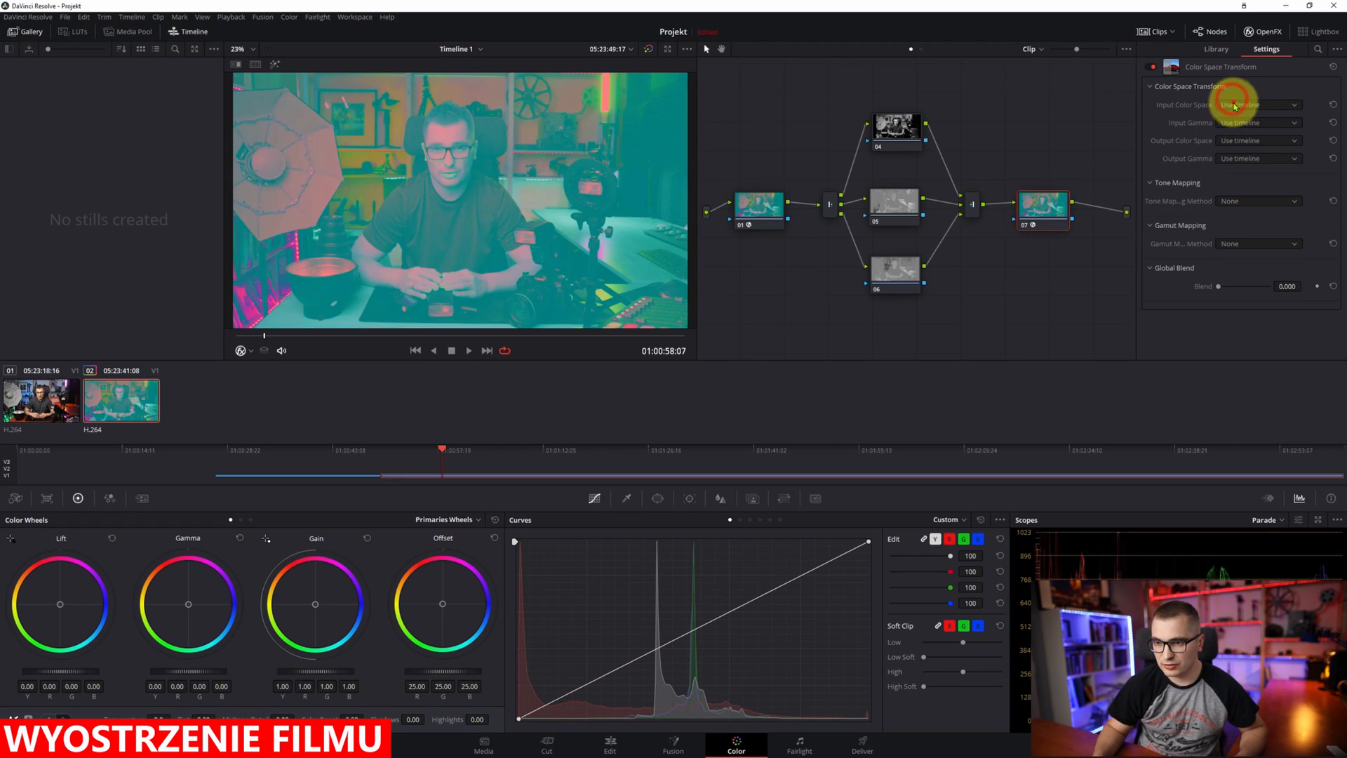
scroll(1242, 175, down, 5)
click(1241, 177)
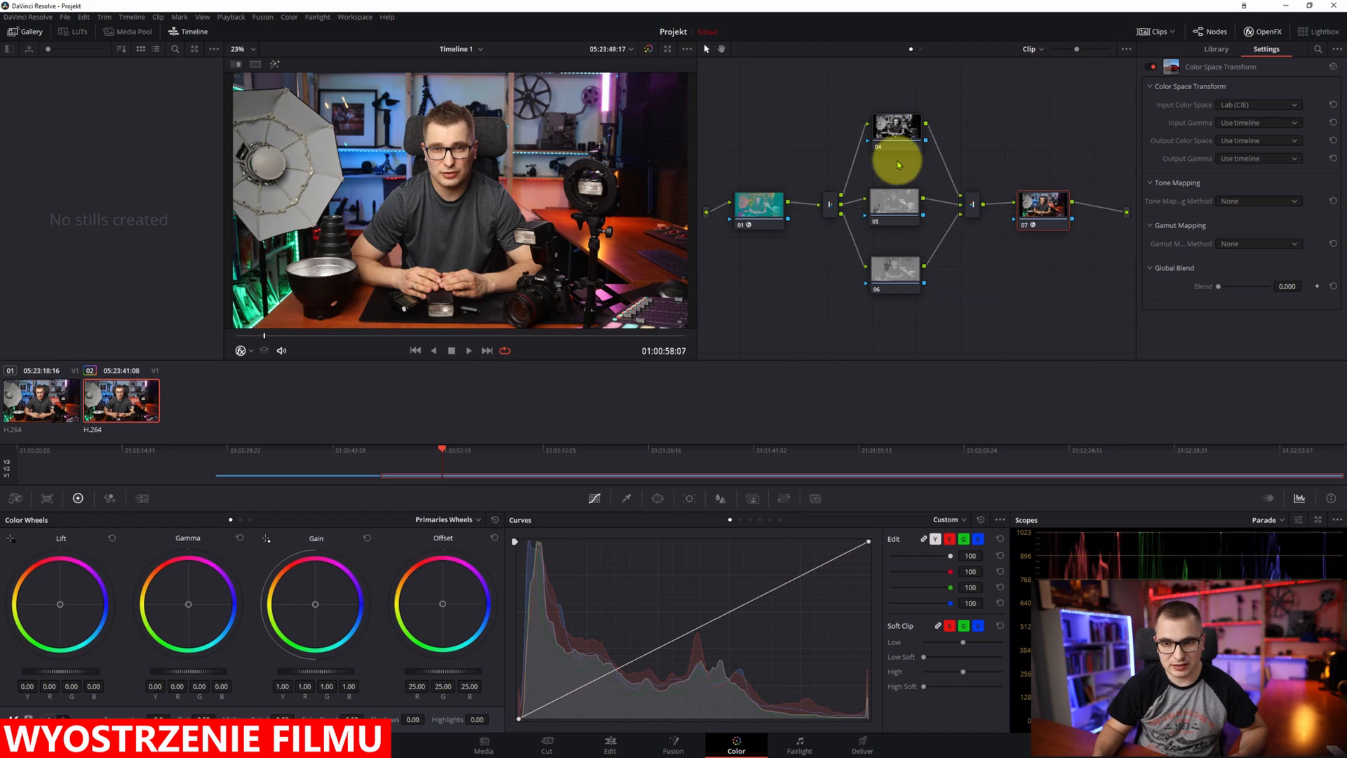
Step: Sharpen node 04 by lowering its Radius to 0.46, comparing the face close-up with and without the grade
click(896, 120)
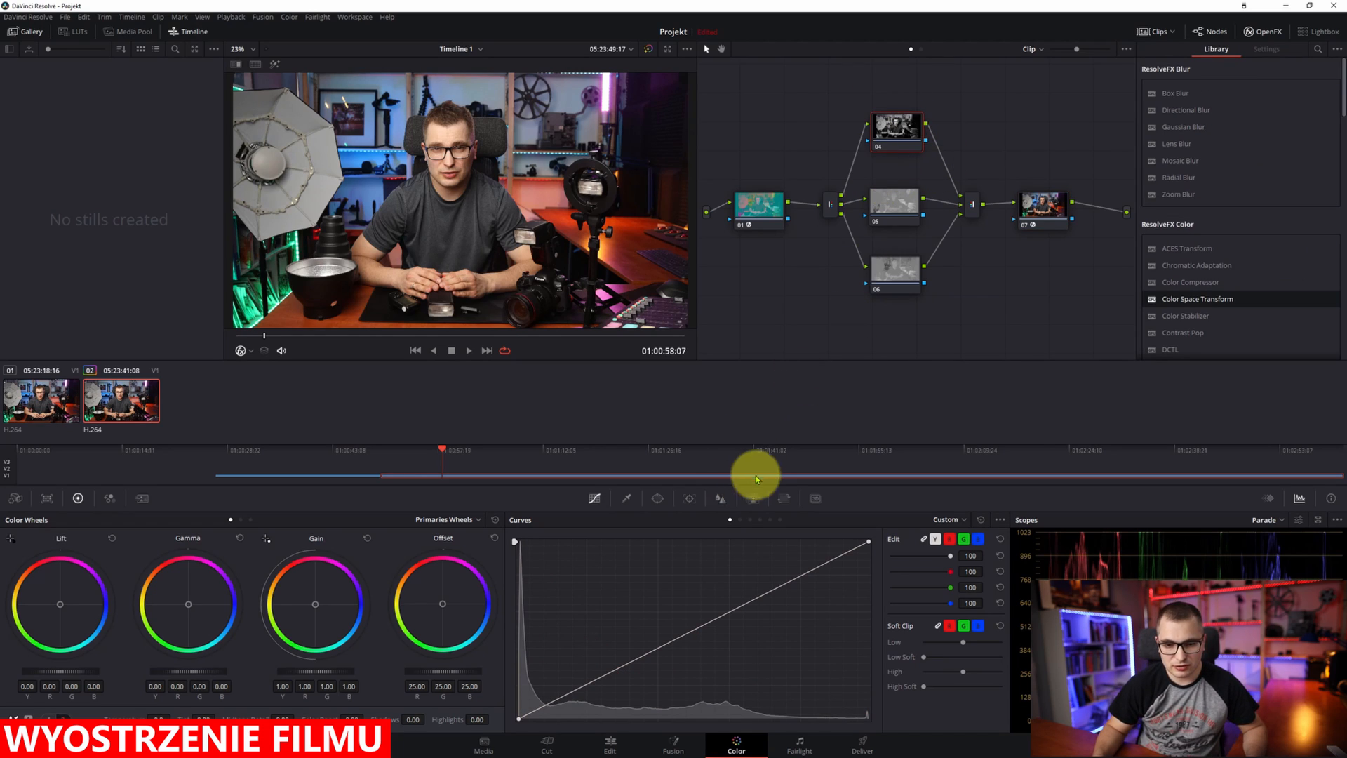
click(719, 499)
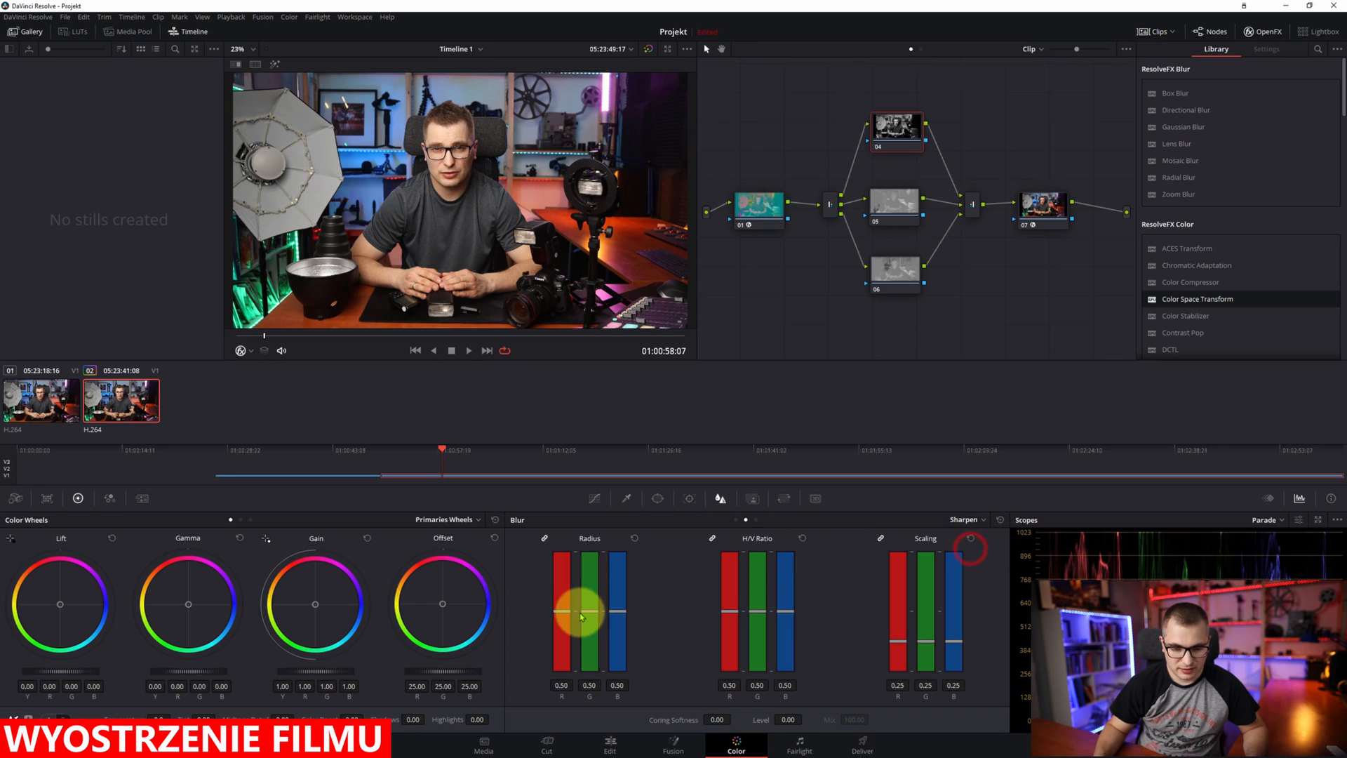
drag(588, 615, 589, 619)
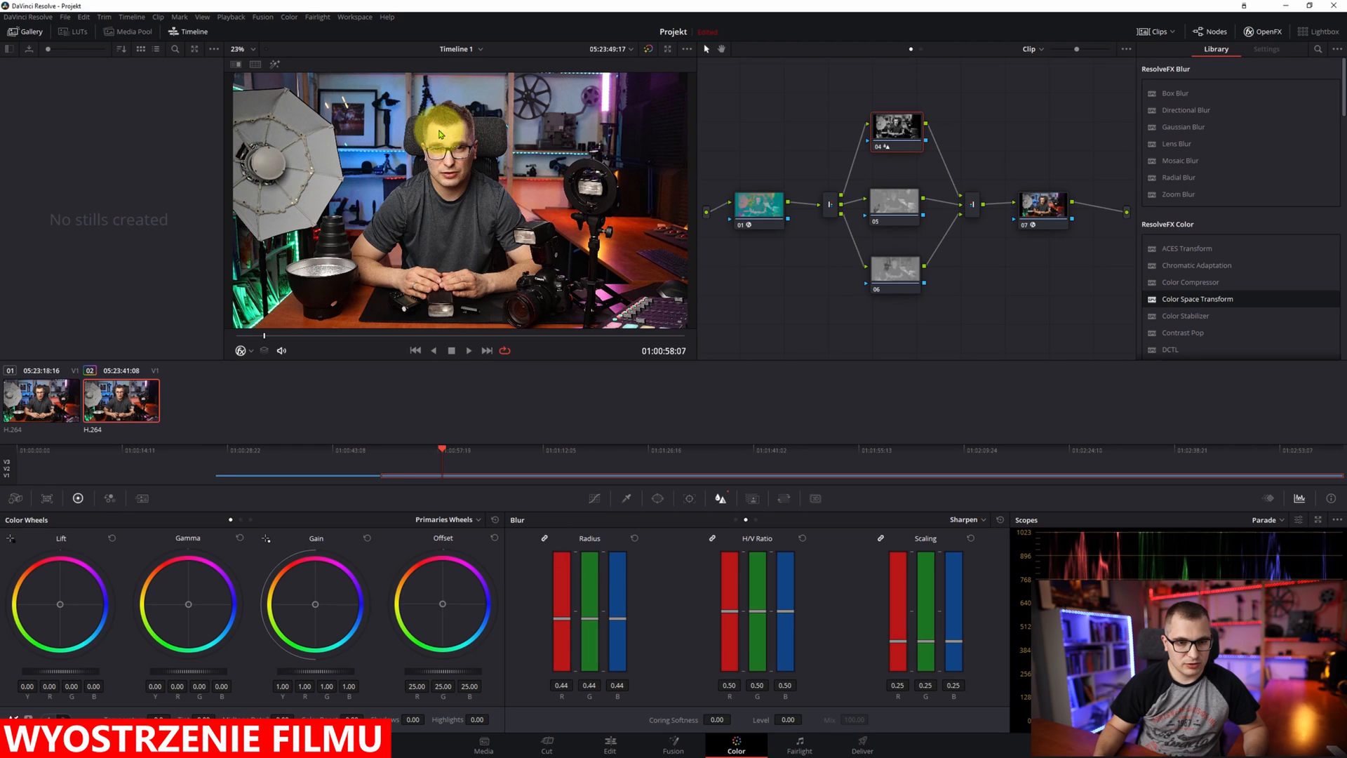
scroll(439, 134, up, 5)
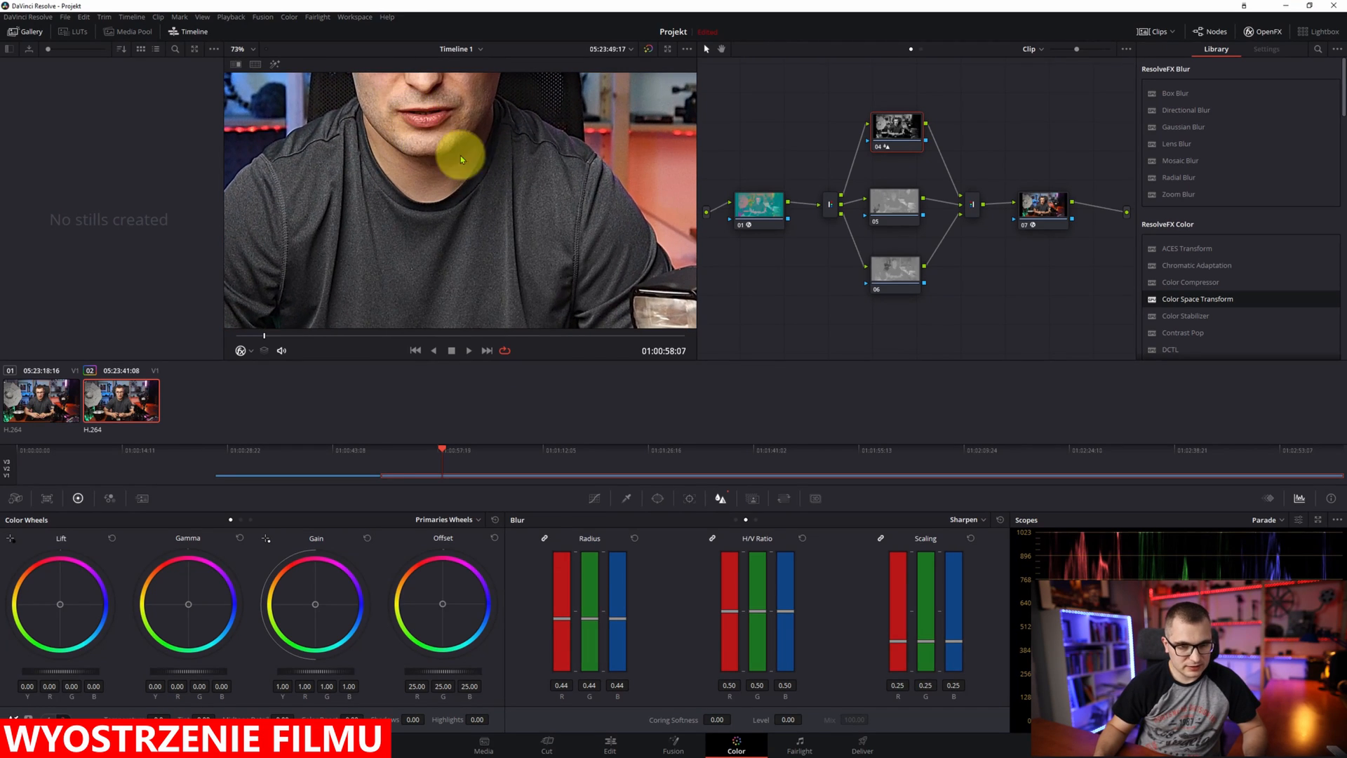
drag(445, 120, 511, 259)
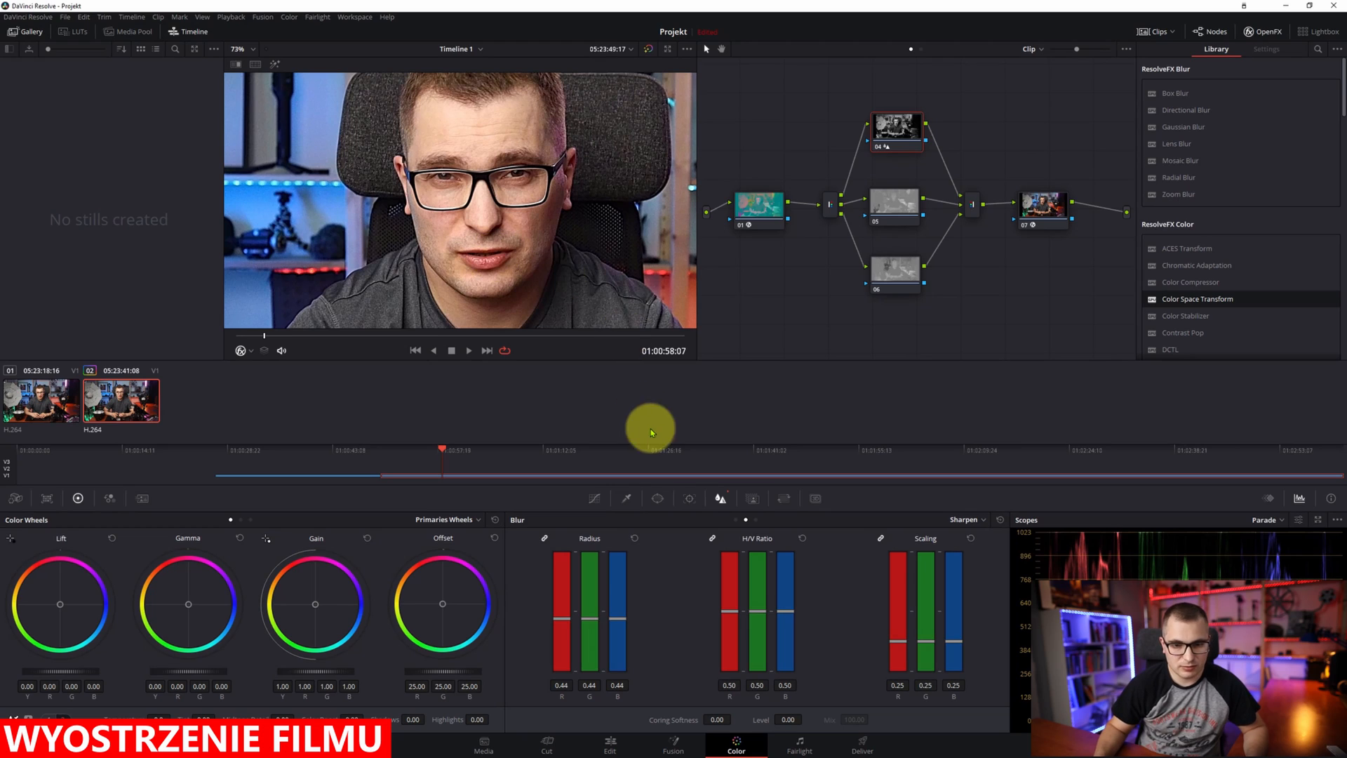
click(648, 50)
click(649, 50)
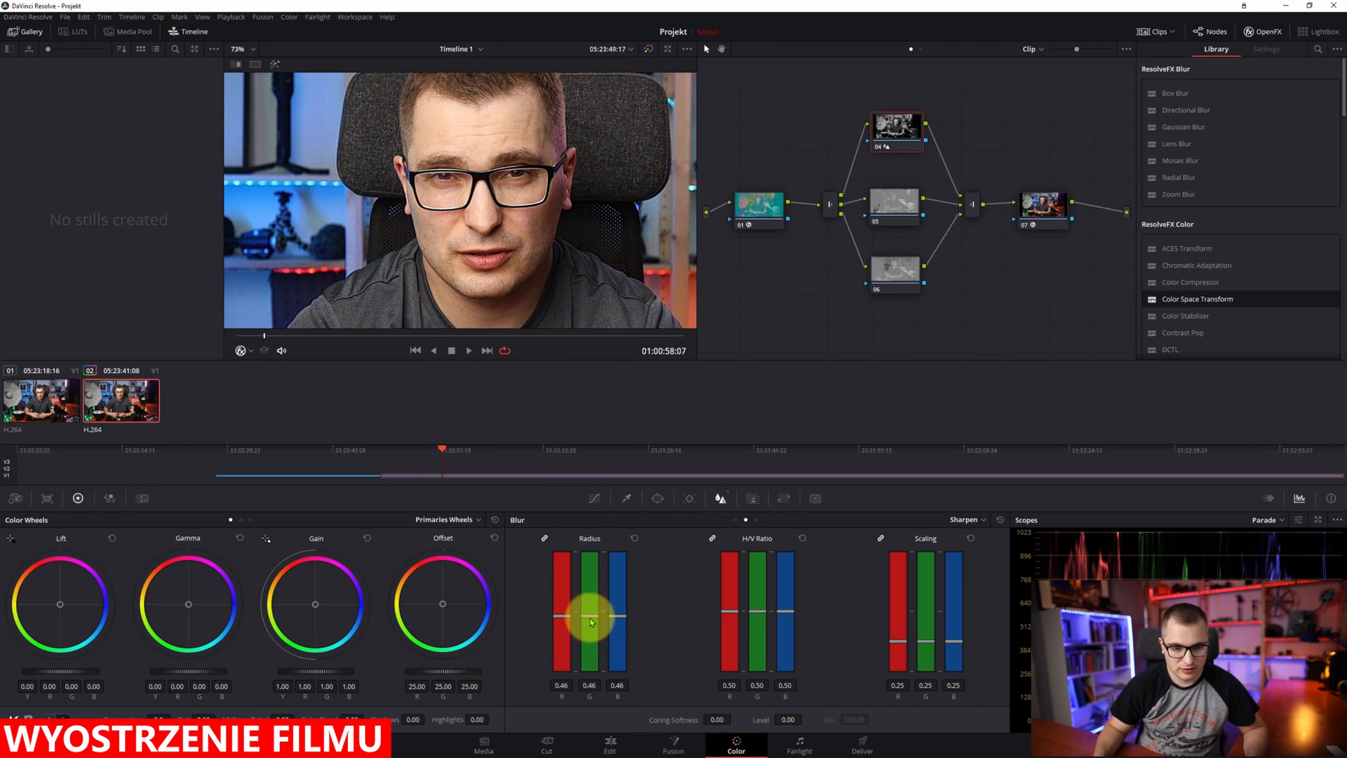
click(650, 49)
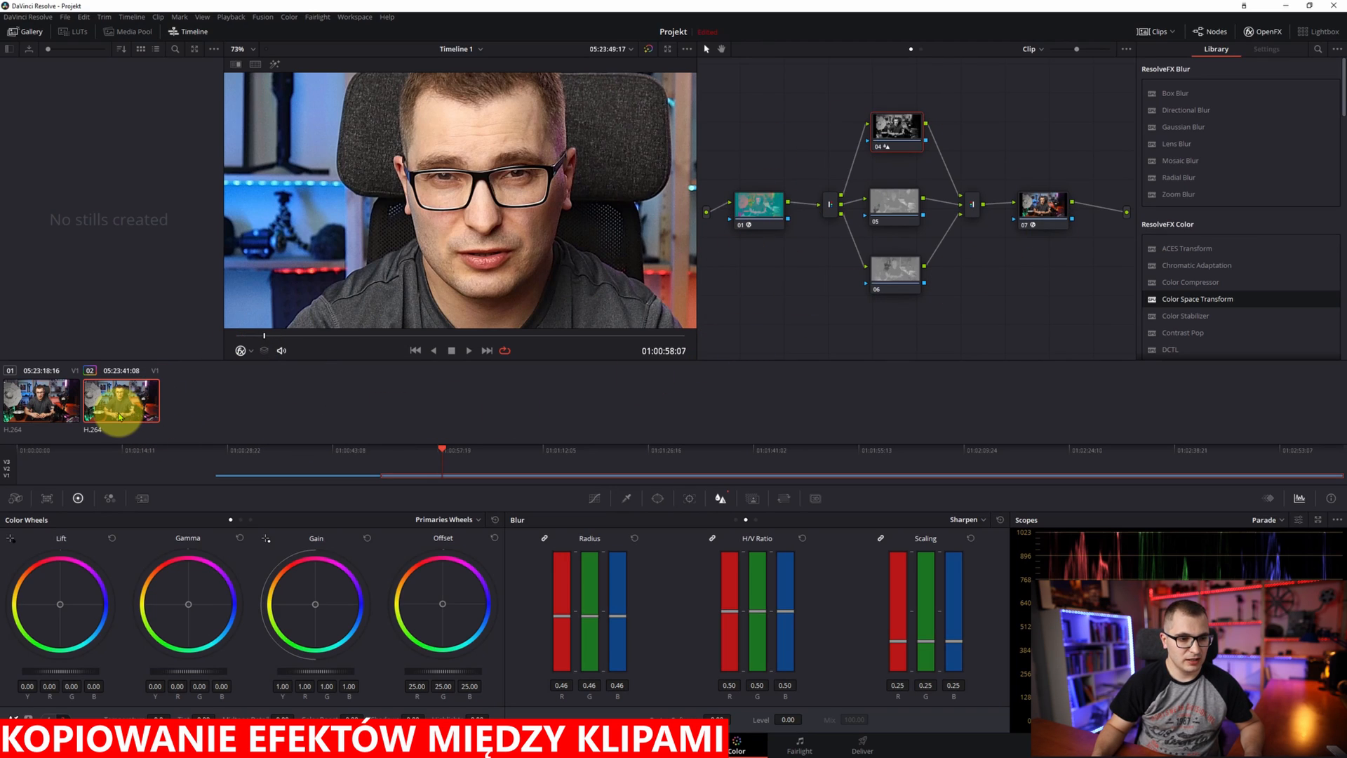
Step: Select both clips and apply the second clip's grade to the first one
ctrl+click(39, 404)
ctrl+click(130, 404)
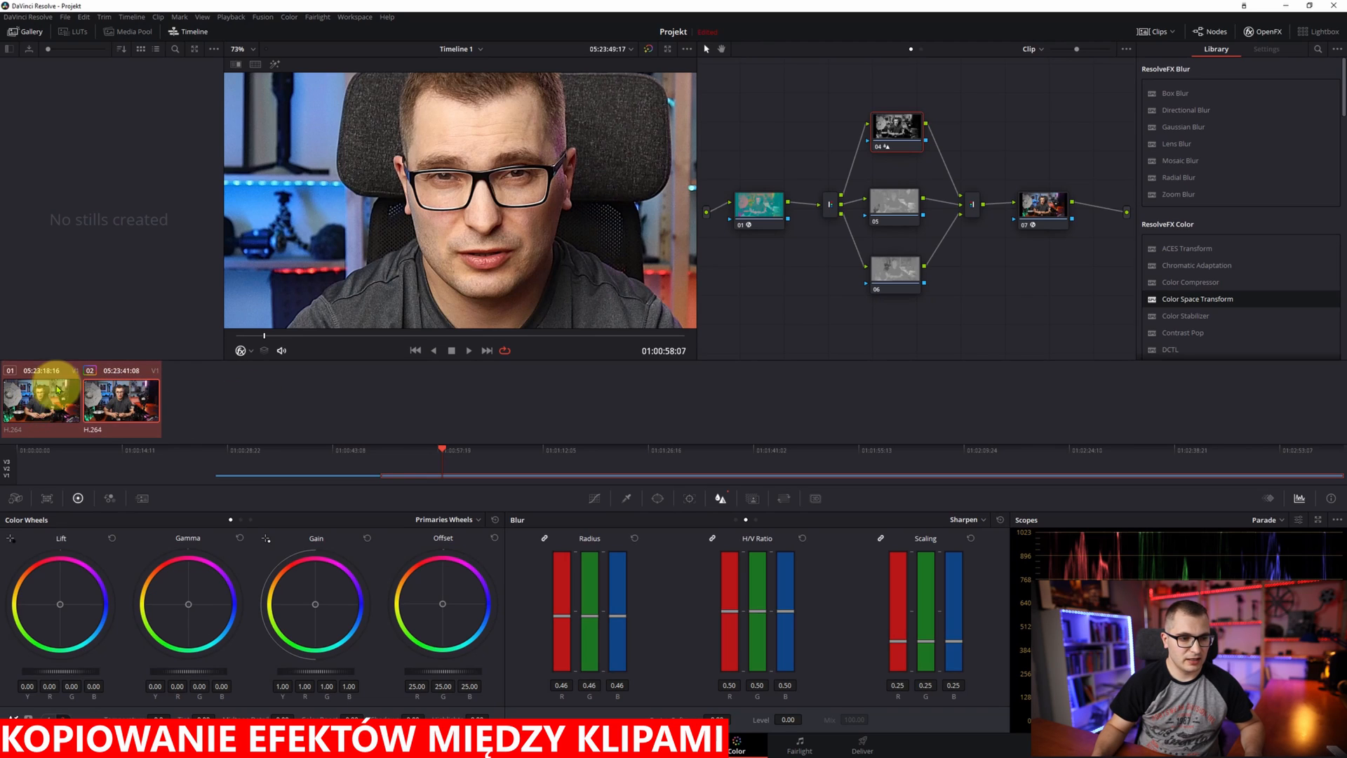
right_click(123, 402)
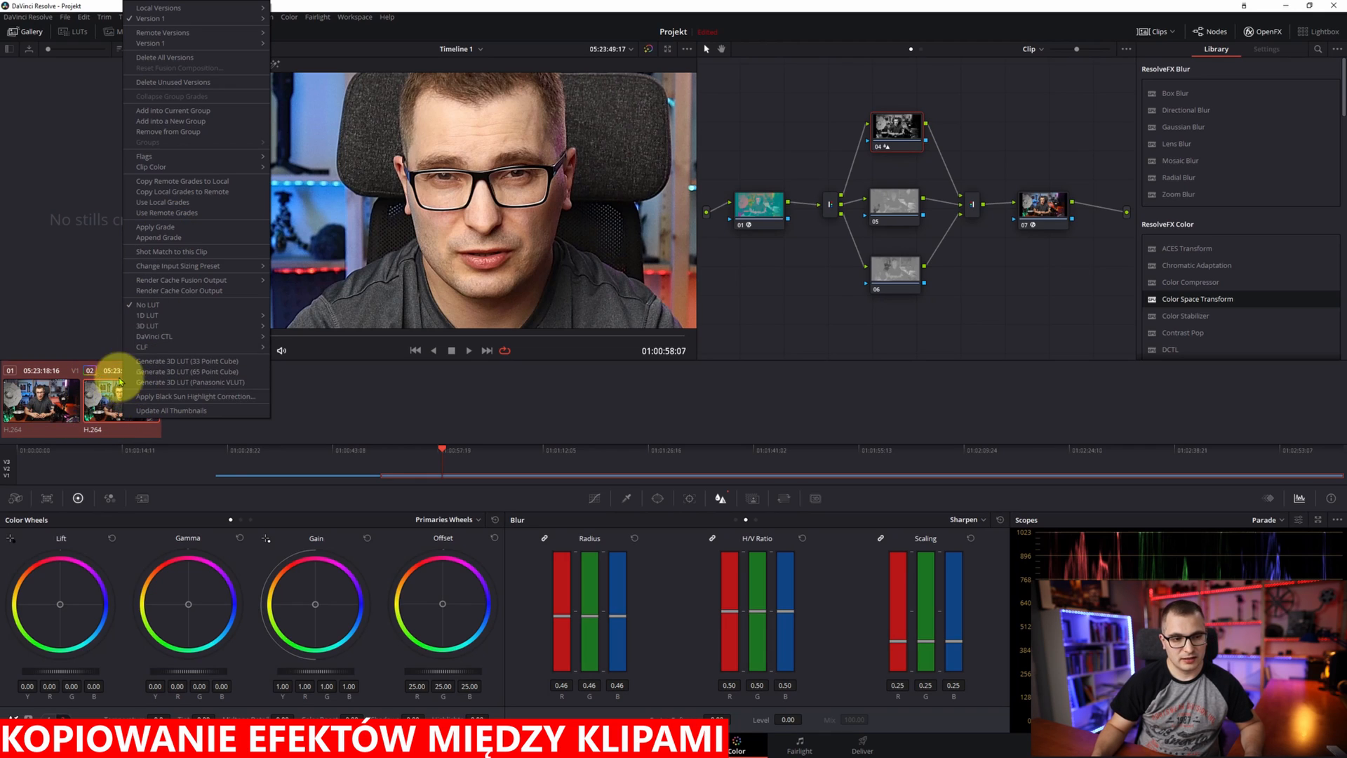
click(161, 231)
Step: Switch back and forth between the two clips to compare their node graphs and image sharpness
click(40, 405)
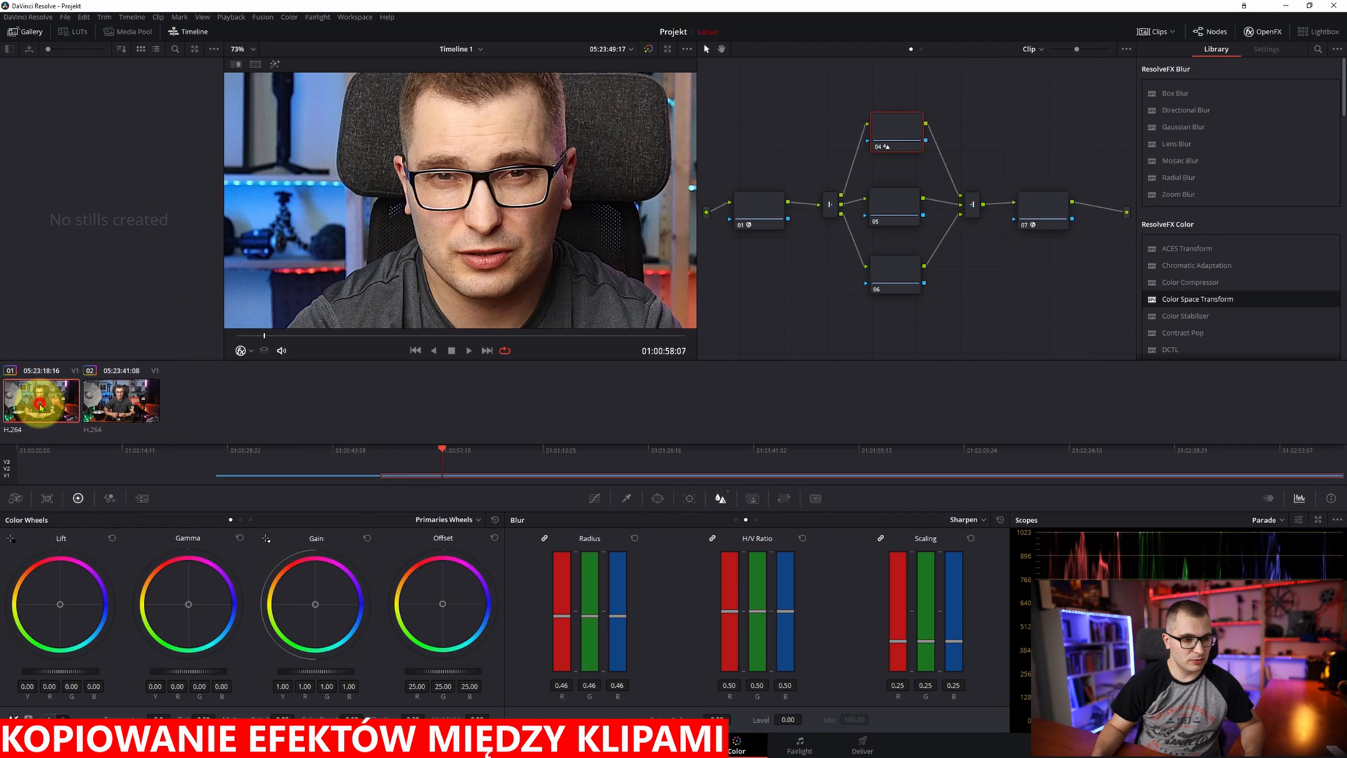
click(108, 398)
click(42, 397)
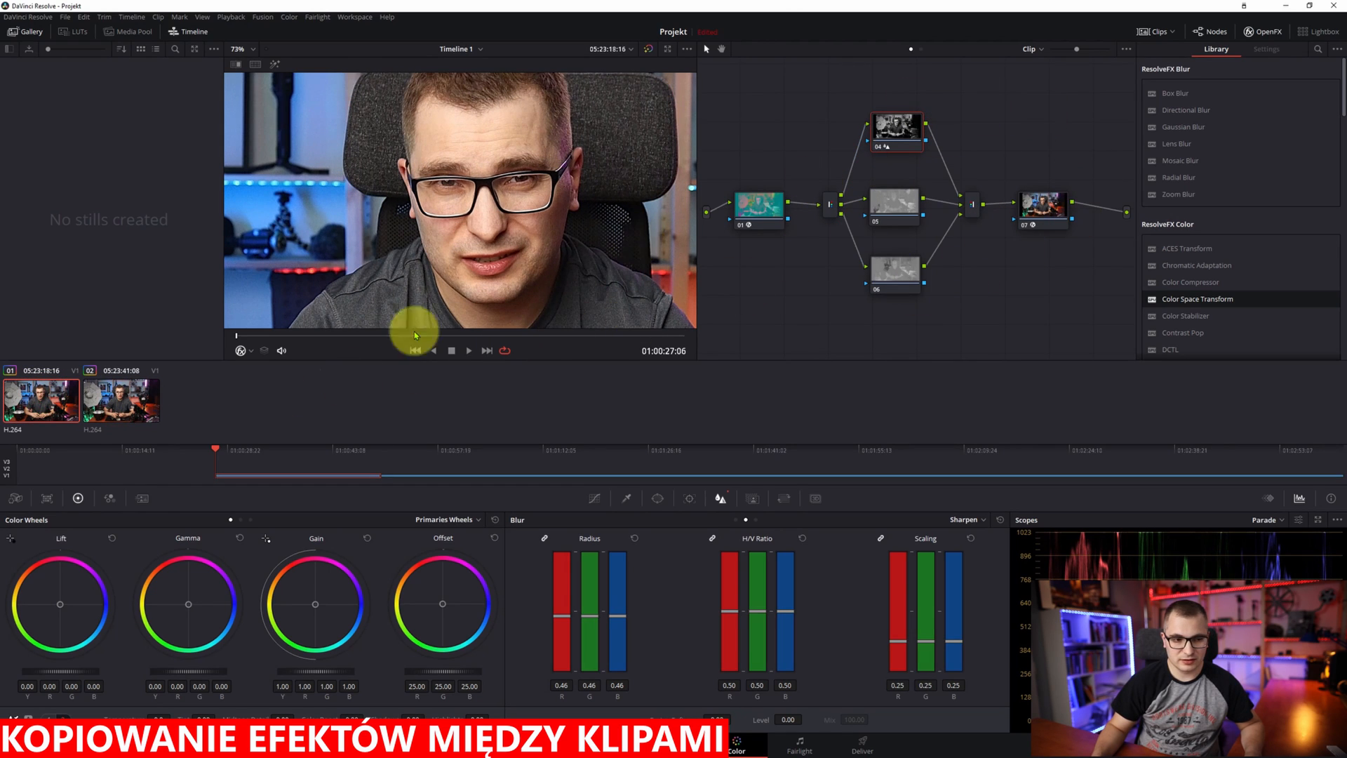
click(109, 394)
click(50, 407)
click(124, 403)
click(56, 402)
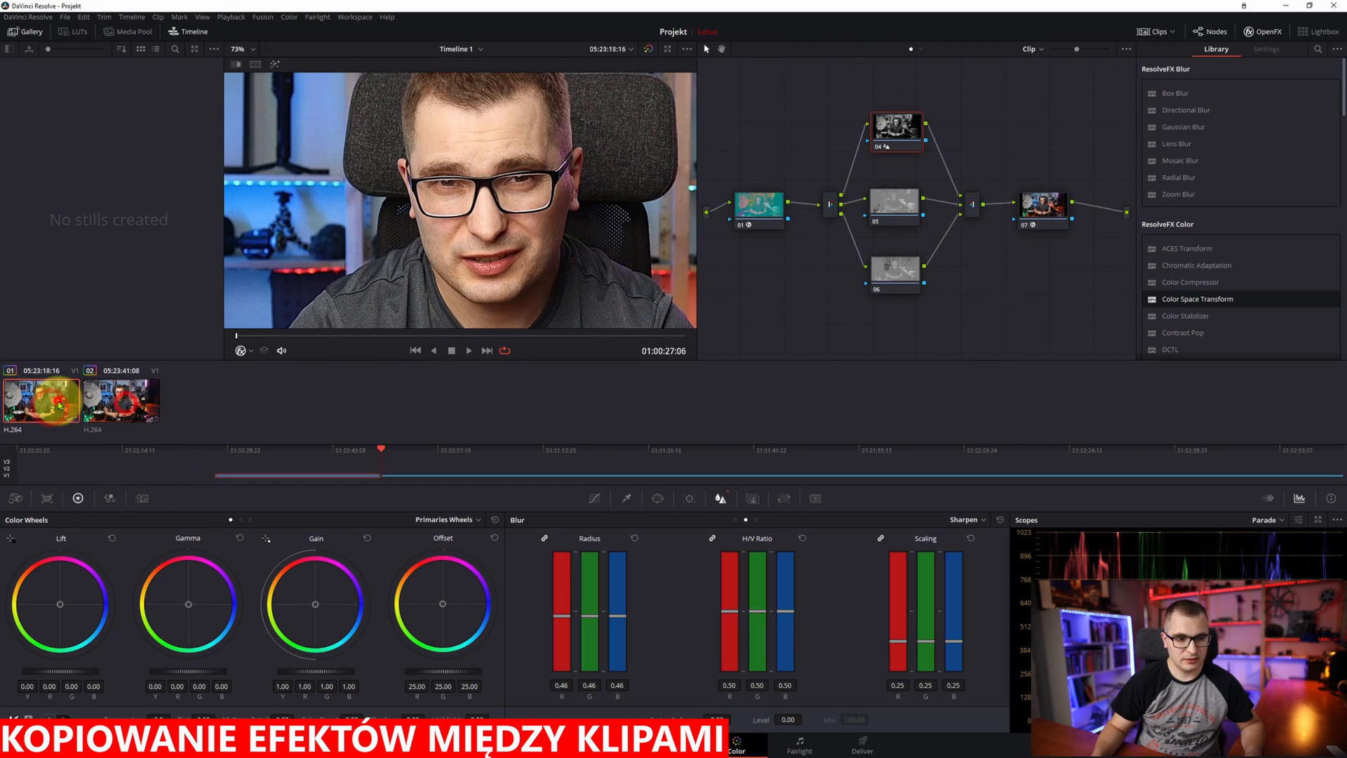
click(123, 402)
click(52, 409)
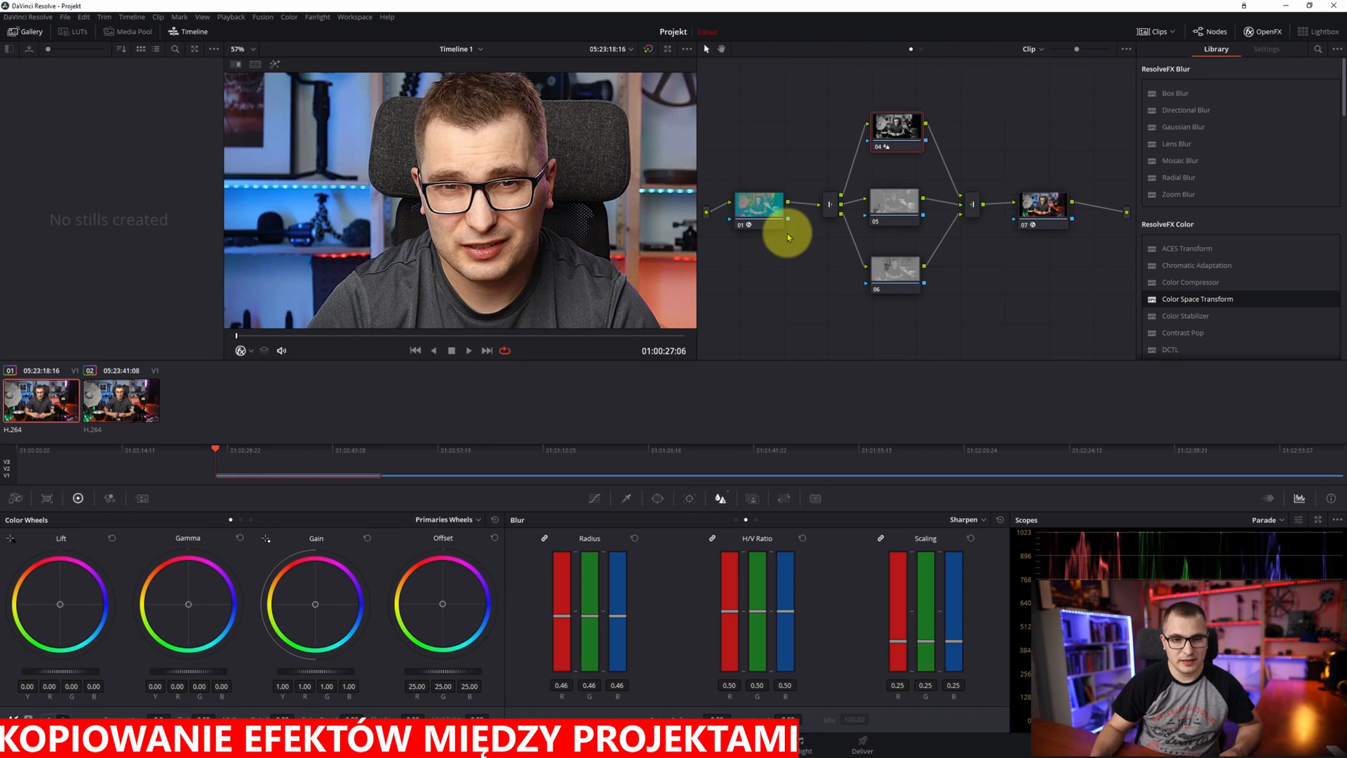
Step: Grab a still from the first clip and export it with the display LUT as a DPX file named OSTRZENIE LAB
right_click(476, 170)
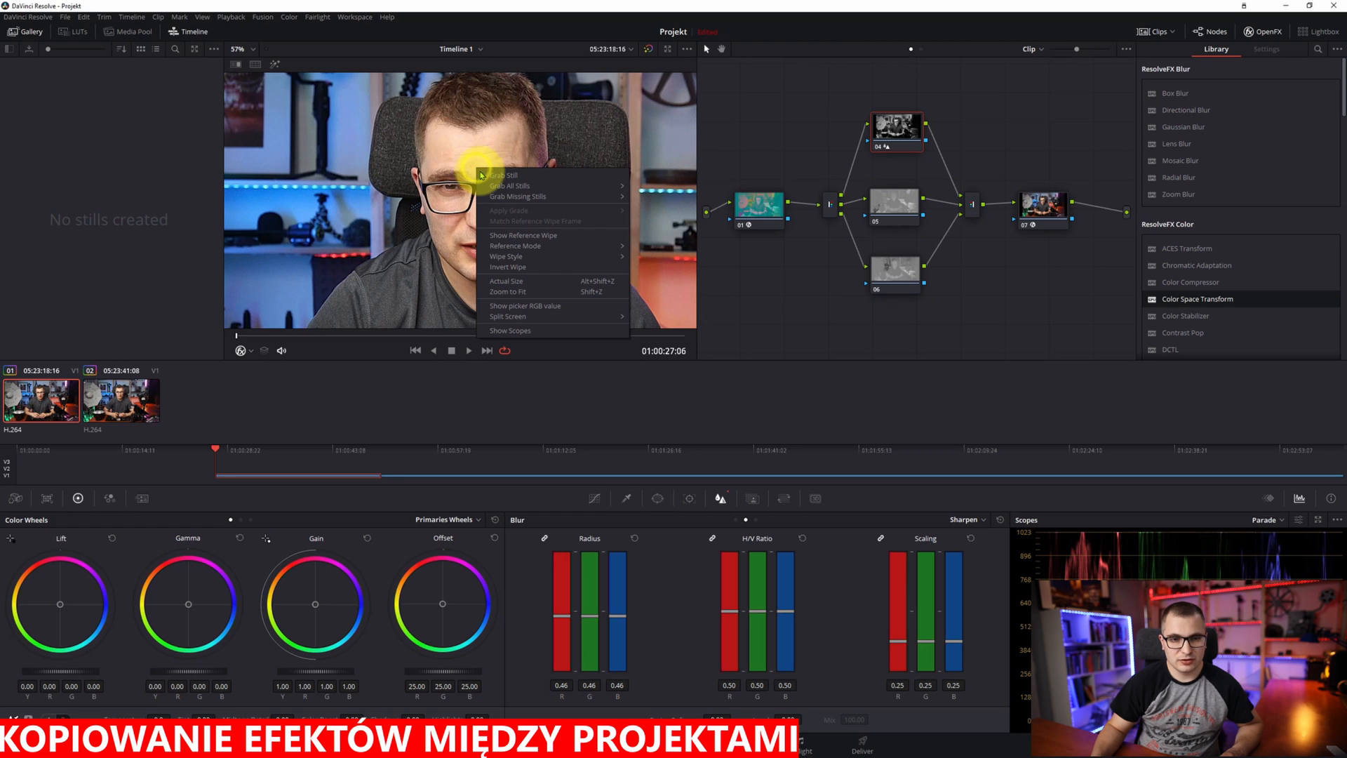
click(502, 176)
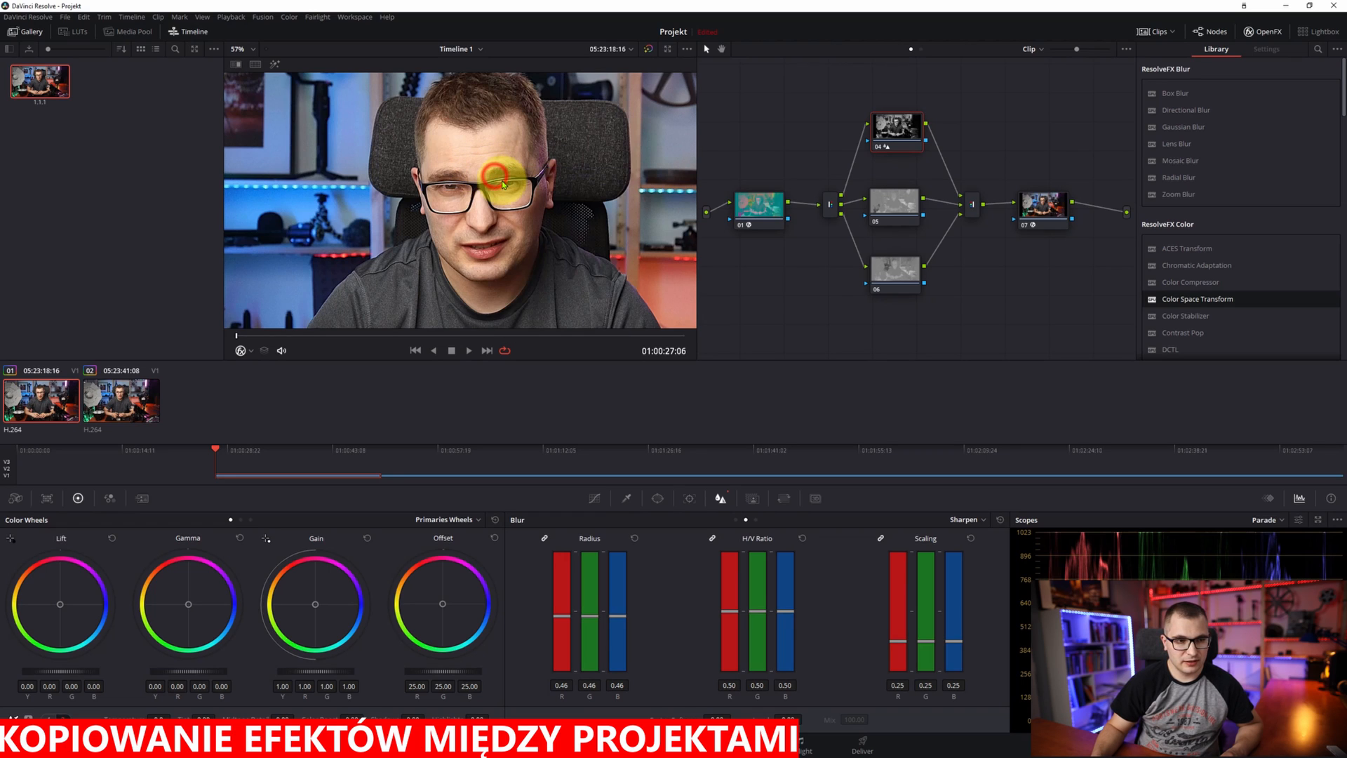
right_click(40, 88)
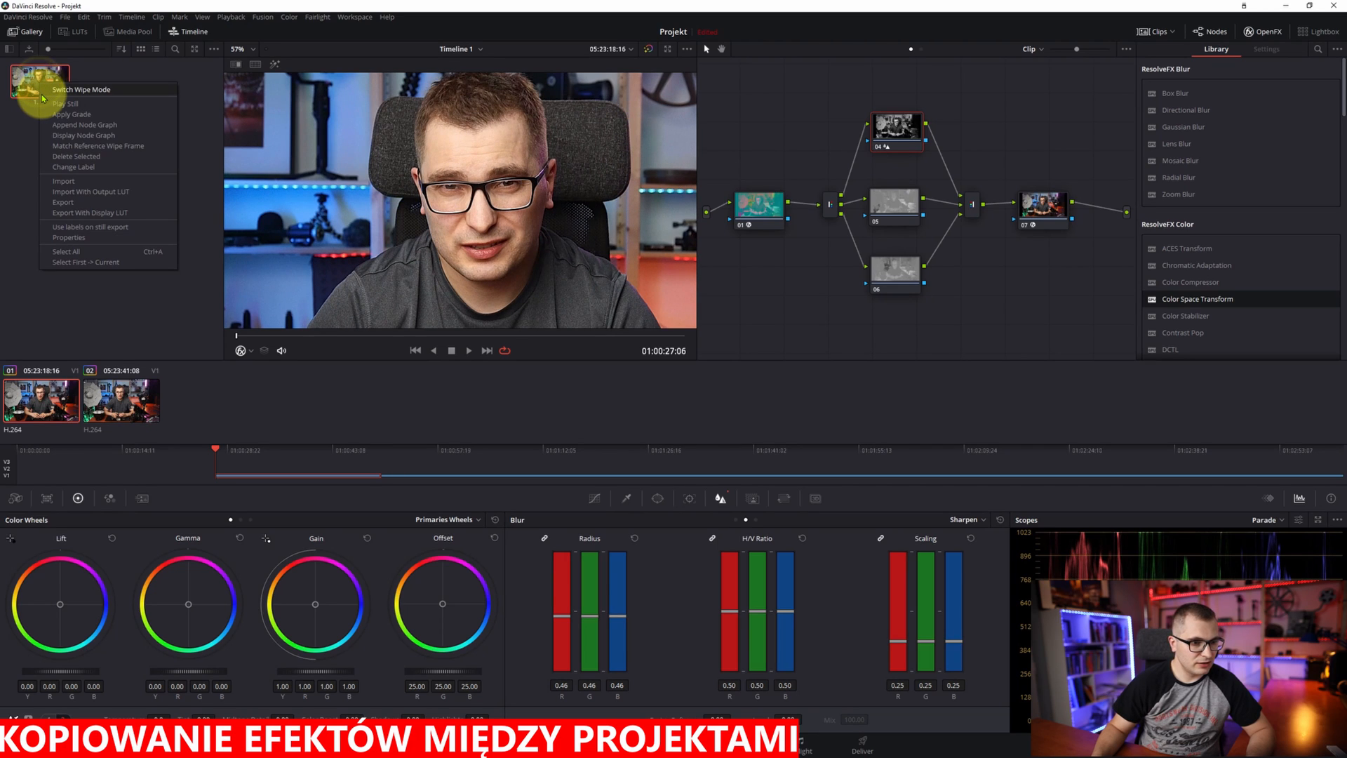
click(78, 214)
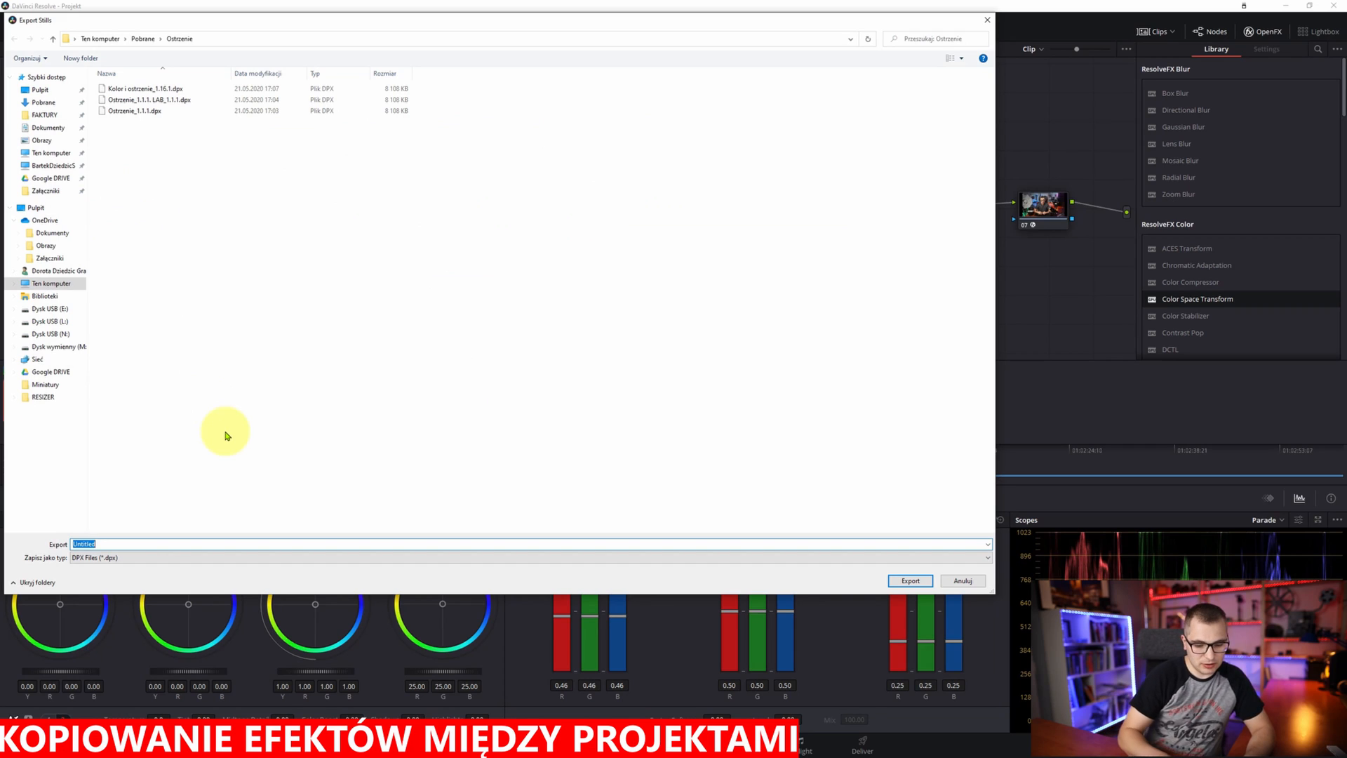
text(OSTRZENIE LAB)
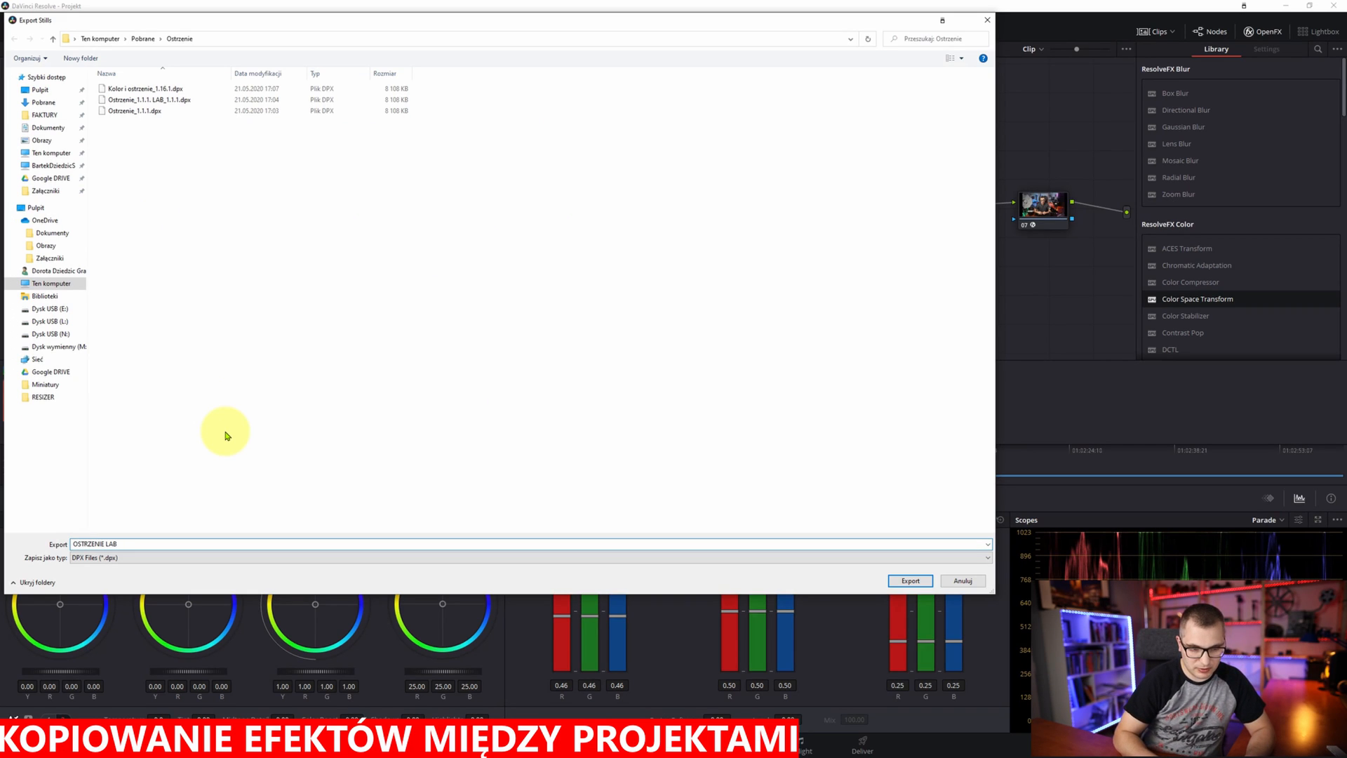
key(Return)
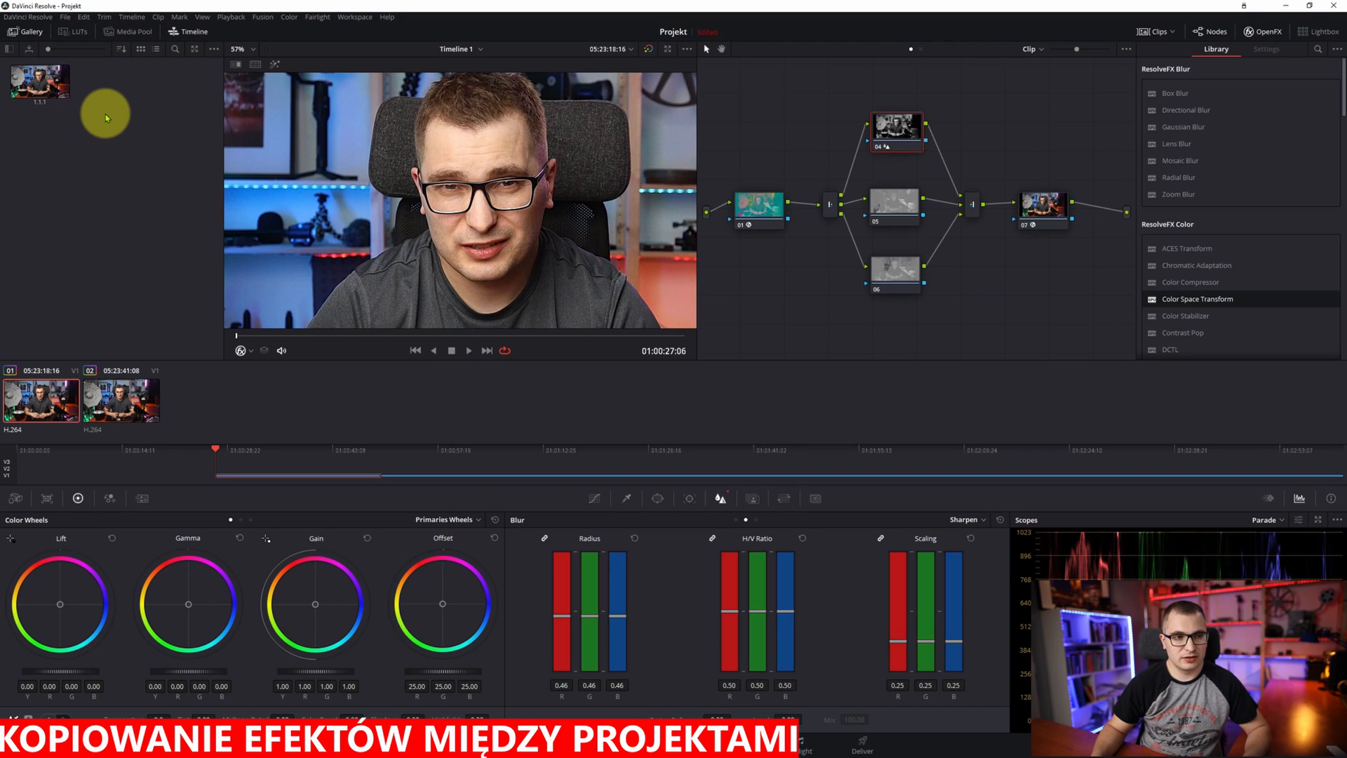
Step: Import the exported still OSTRZENIE LAB_1.1.1.dpx into the gallery with the output LUT
right_click(105, 114)
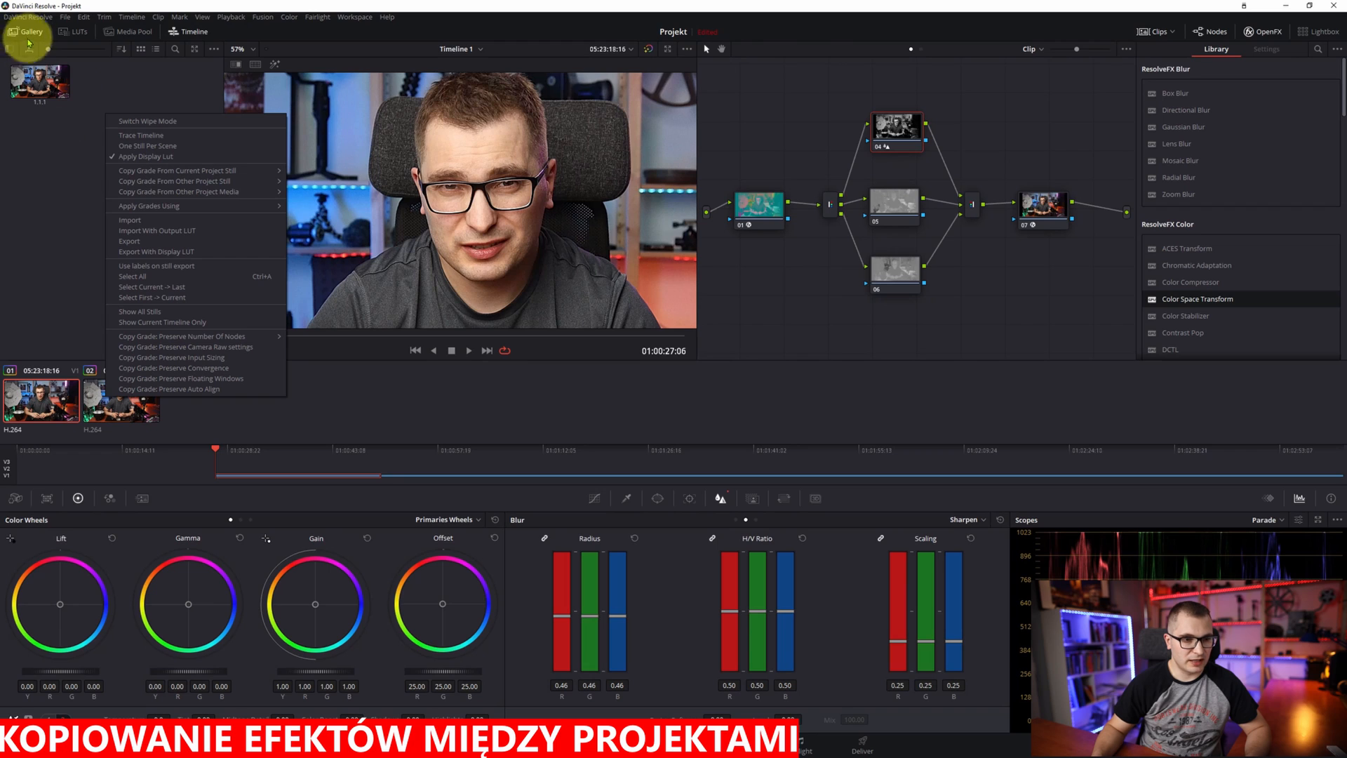
click(147, 232)
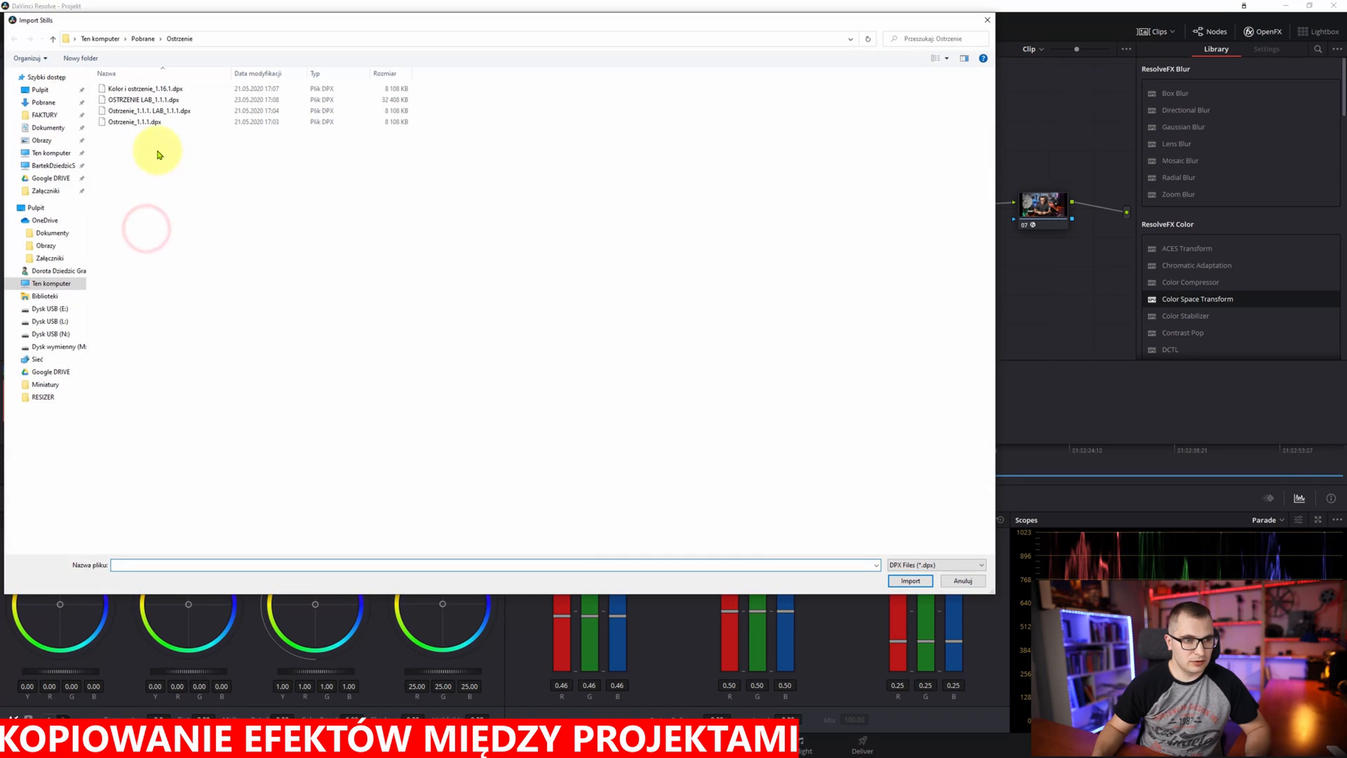
double_click(150, 102)
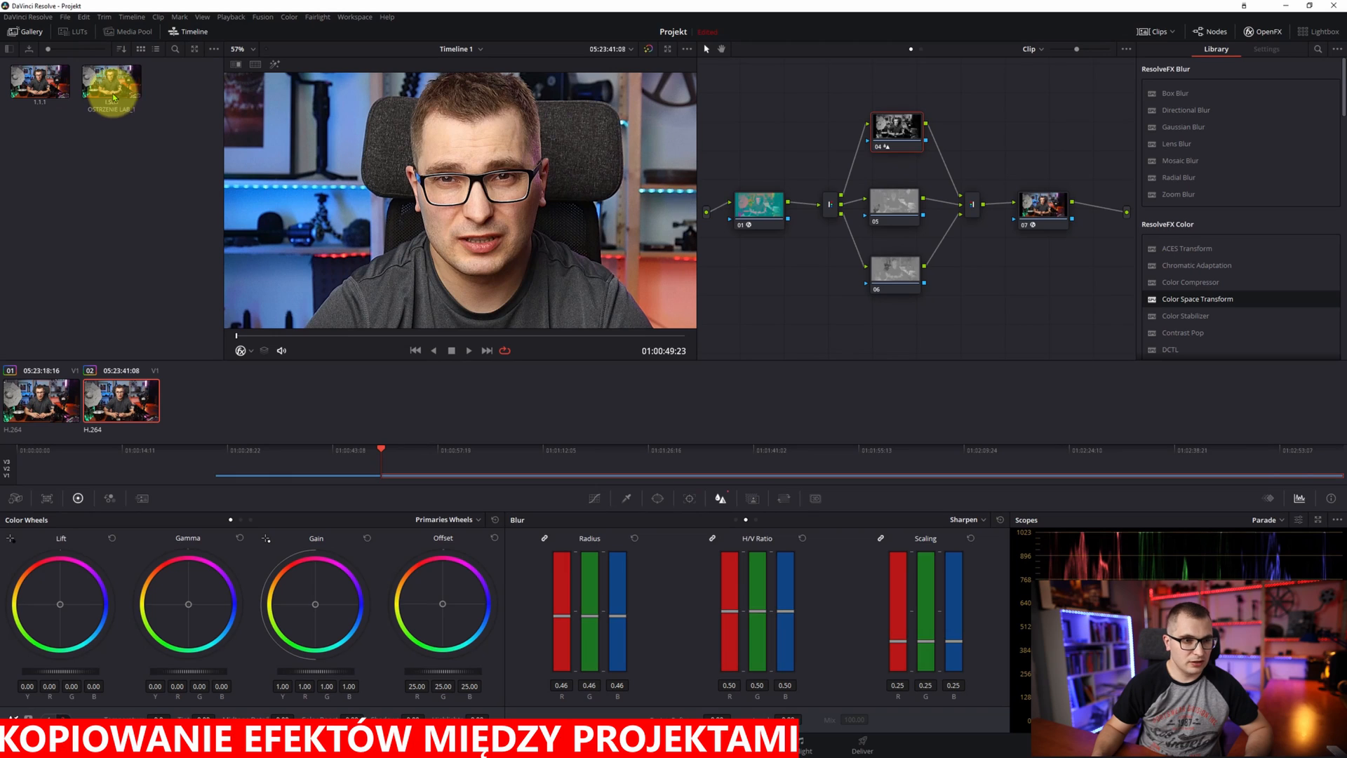
Step: Apply the grade from the imported OSTRZENIE LAB still to the first clip
click(42, 411)
click(110, 394)
click(39, 393)
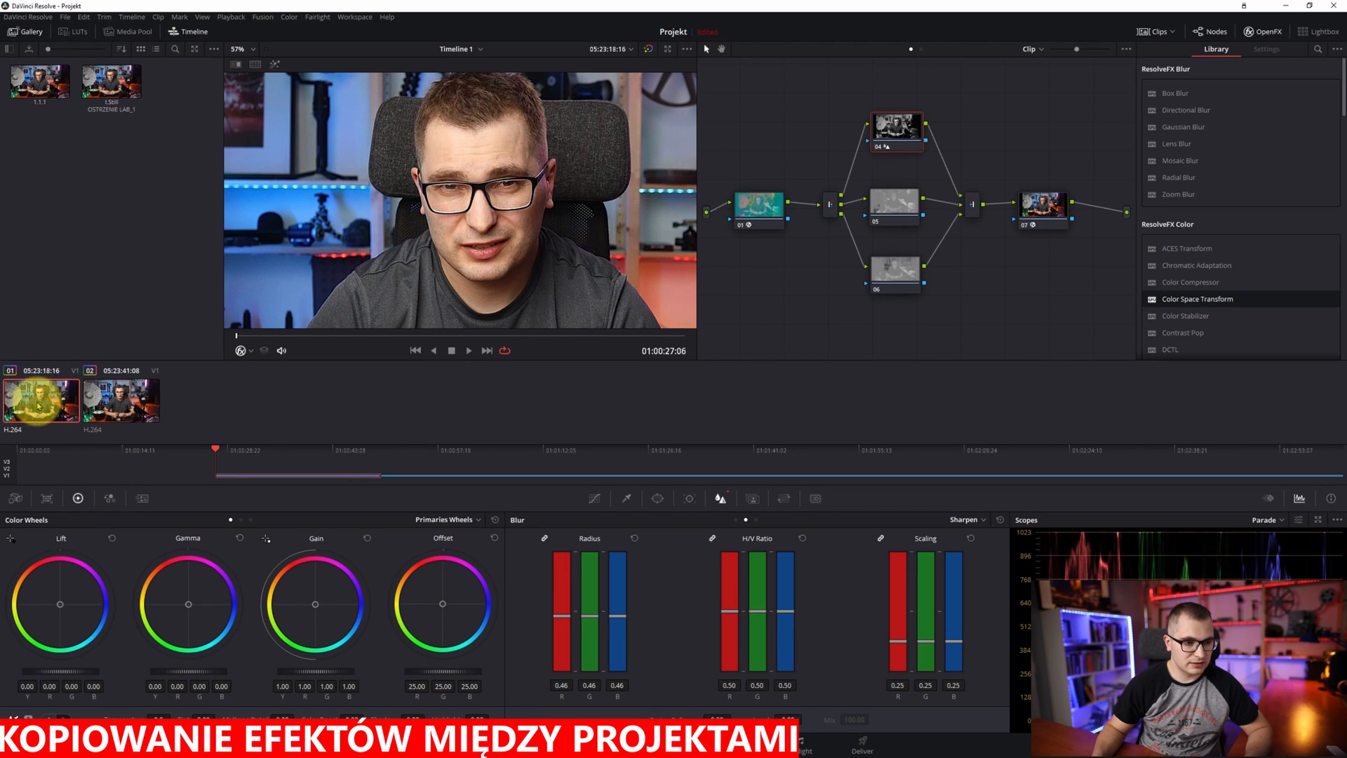
right_click(106, 89)
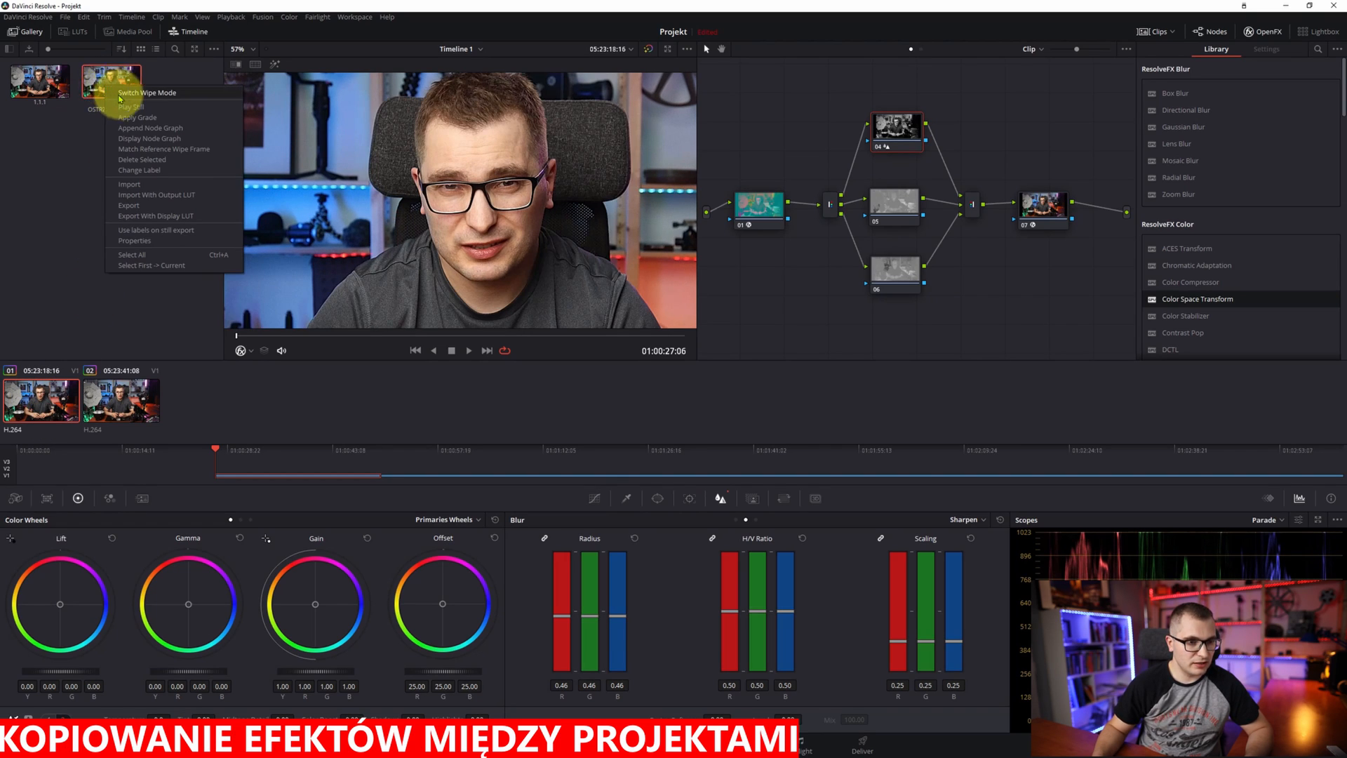
click(132, 119)
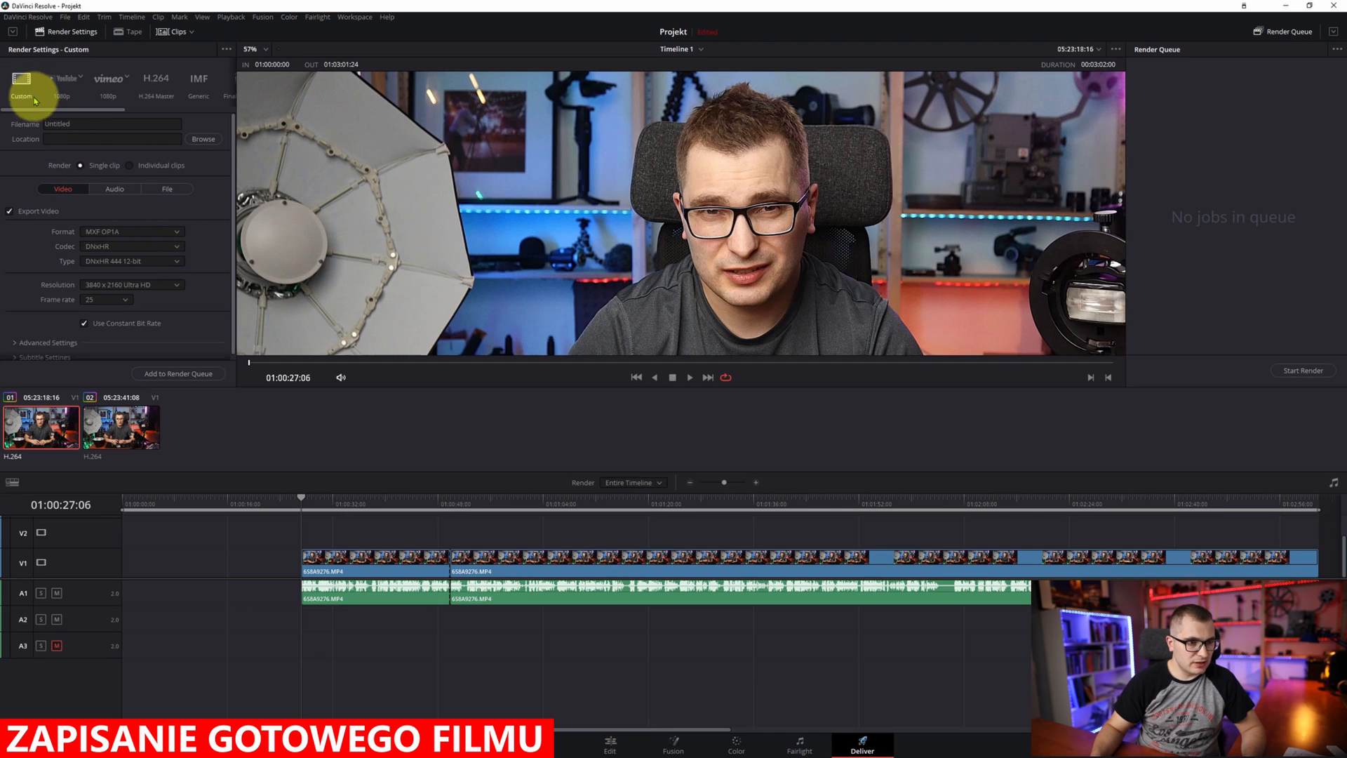
Step: Set the render filename to NAzwa filmu and its location to d:\youtube
click(106, 124)
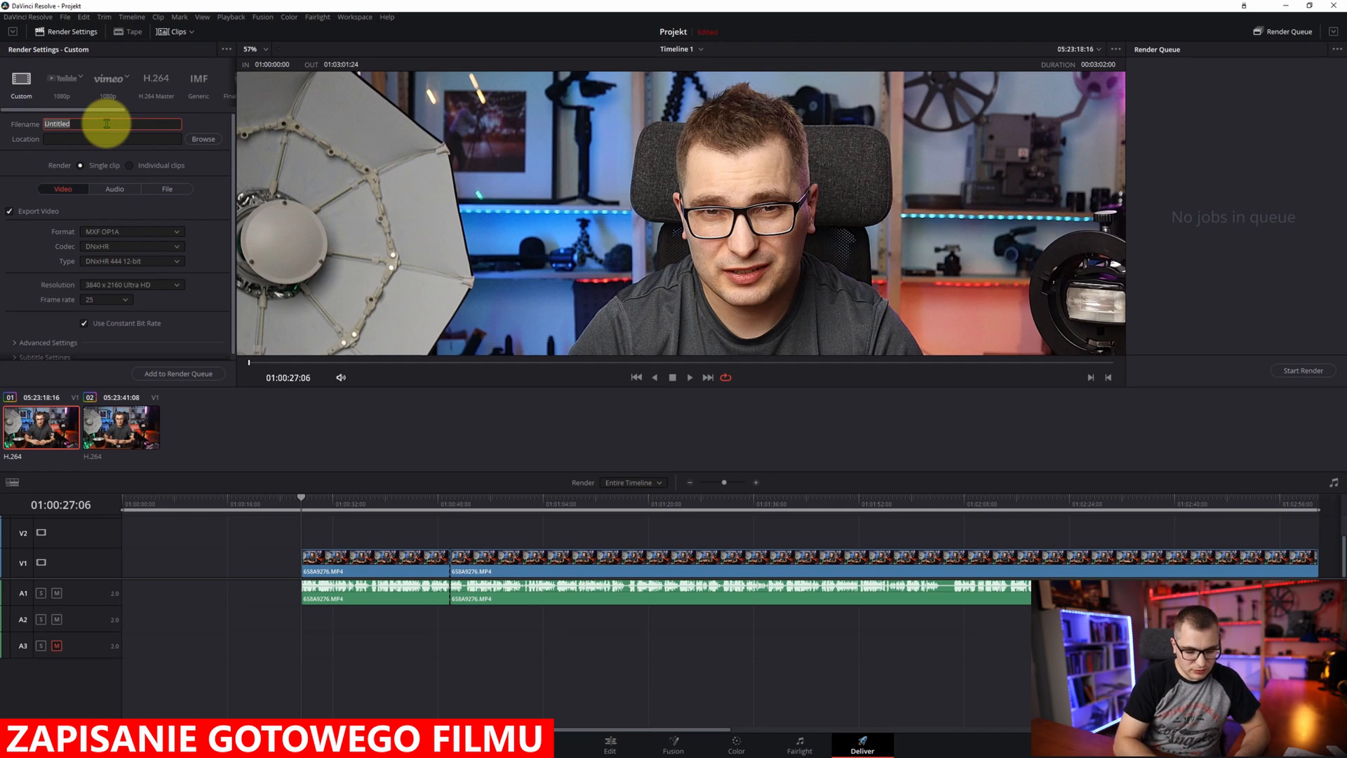
text(NAzwa filmu)
click(111, 138)
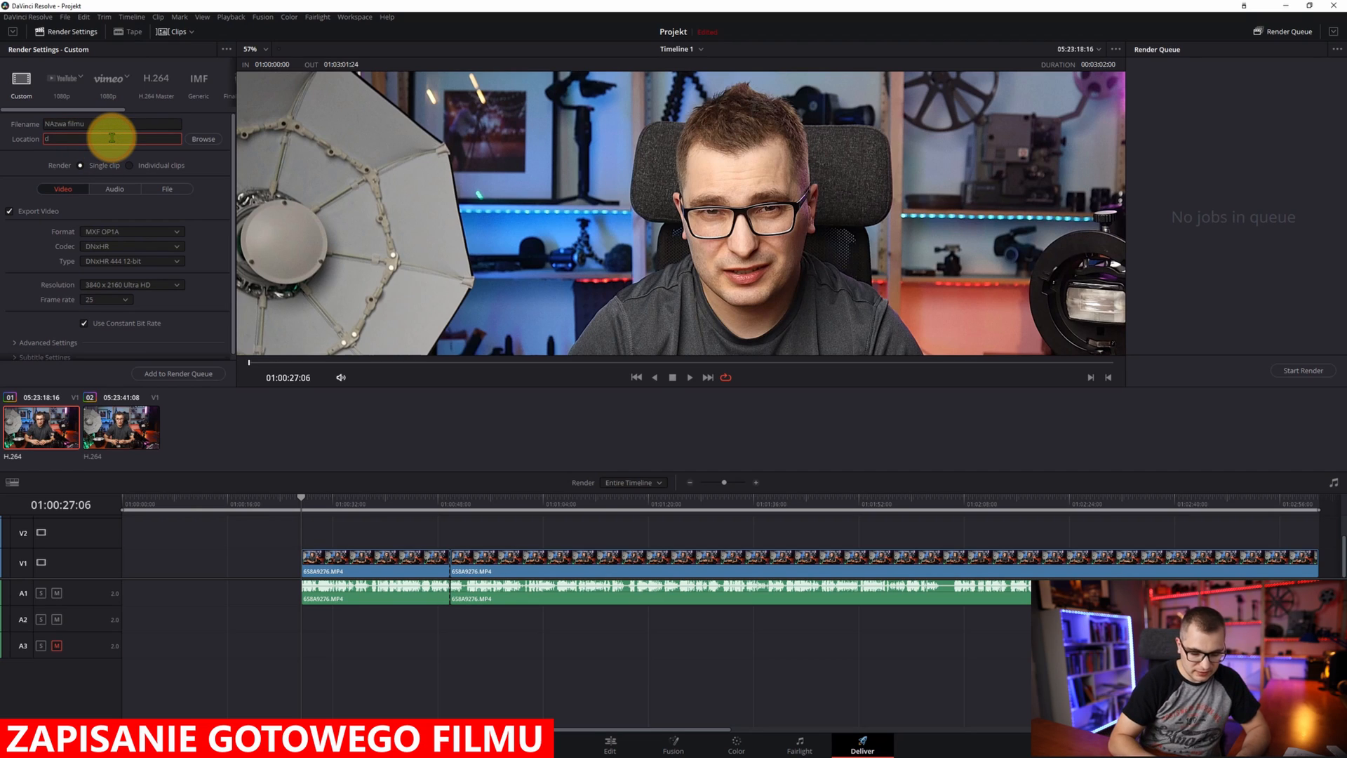
text(d:\youtube)
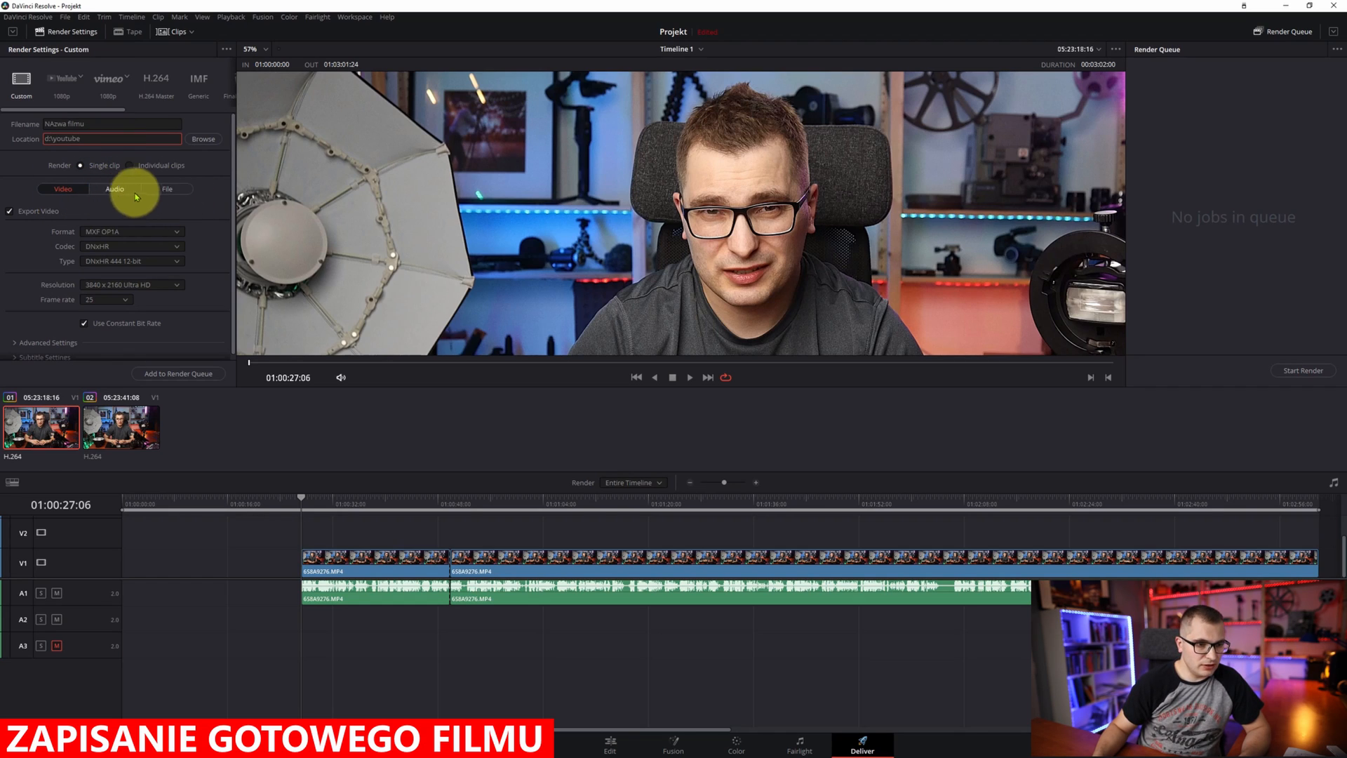
Step: Set the render format to MP4, the resolution to 3840 x 2160 Ultra HD and the encoding profile to High
click(109, 232)
click(111, 325)
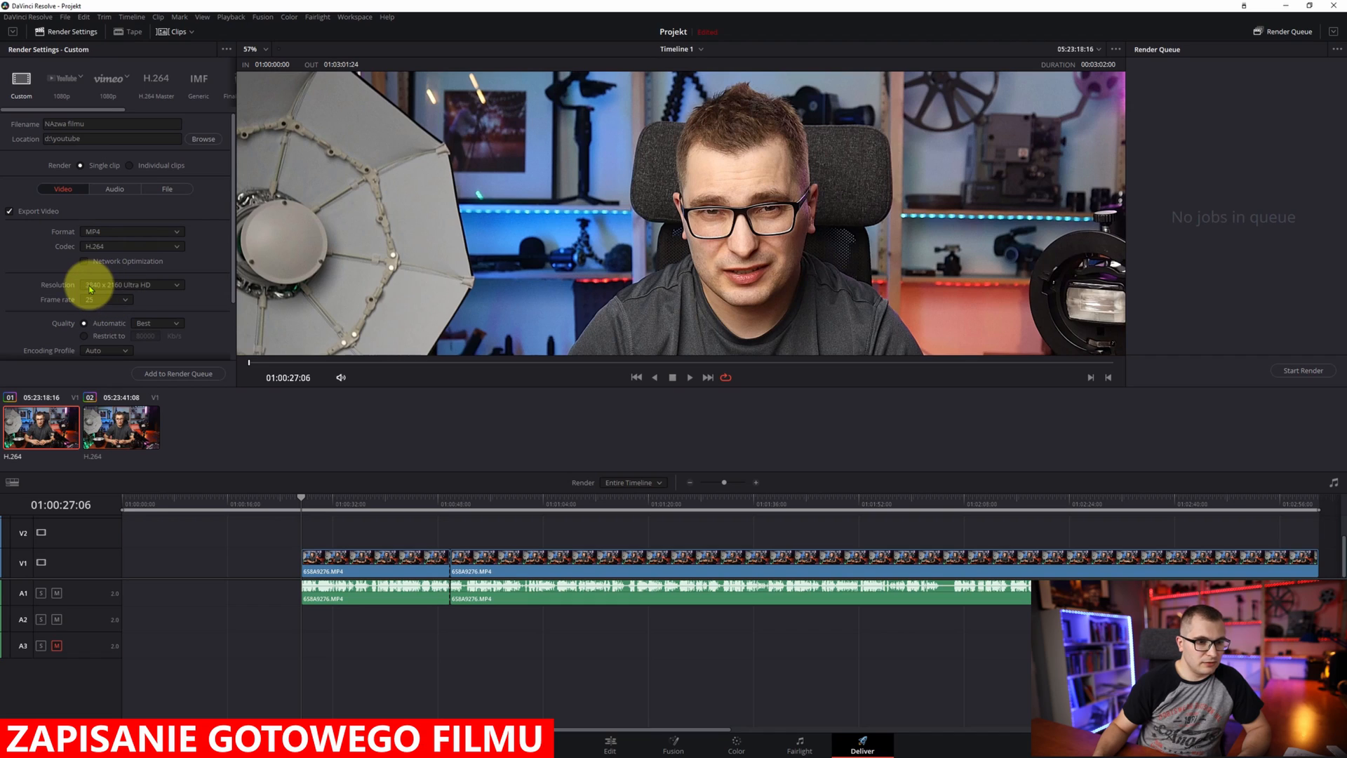
click(130, 286)
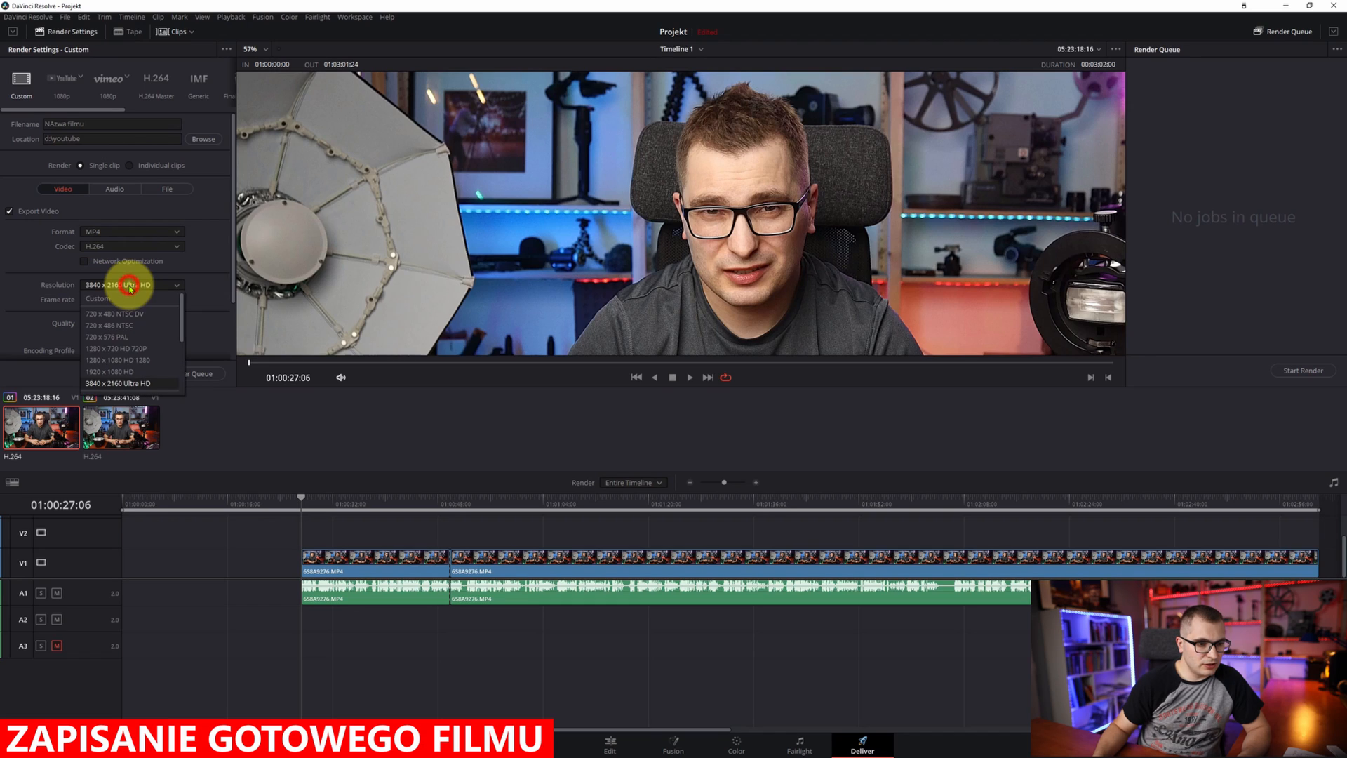
click(124, 382)
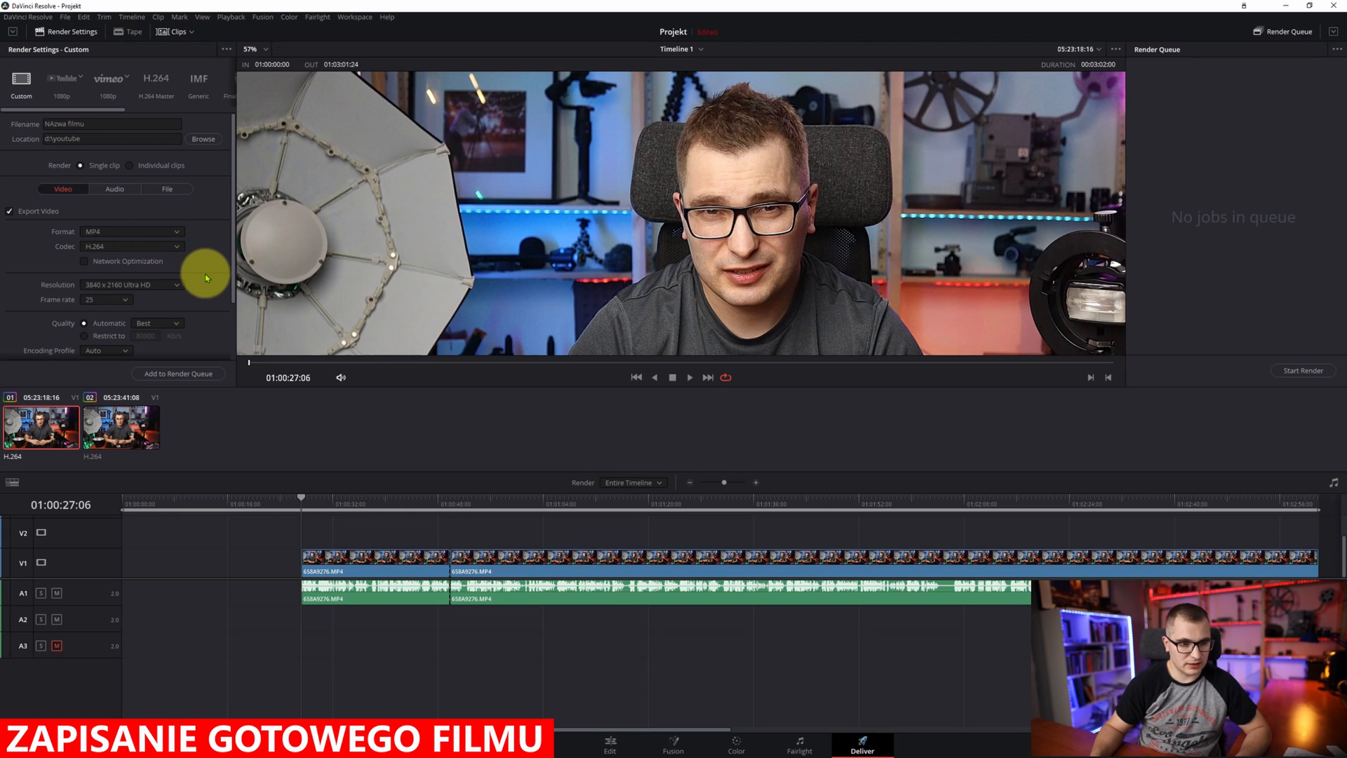
scroll(194, 271, down, 3)
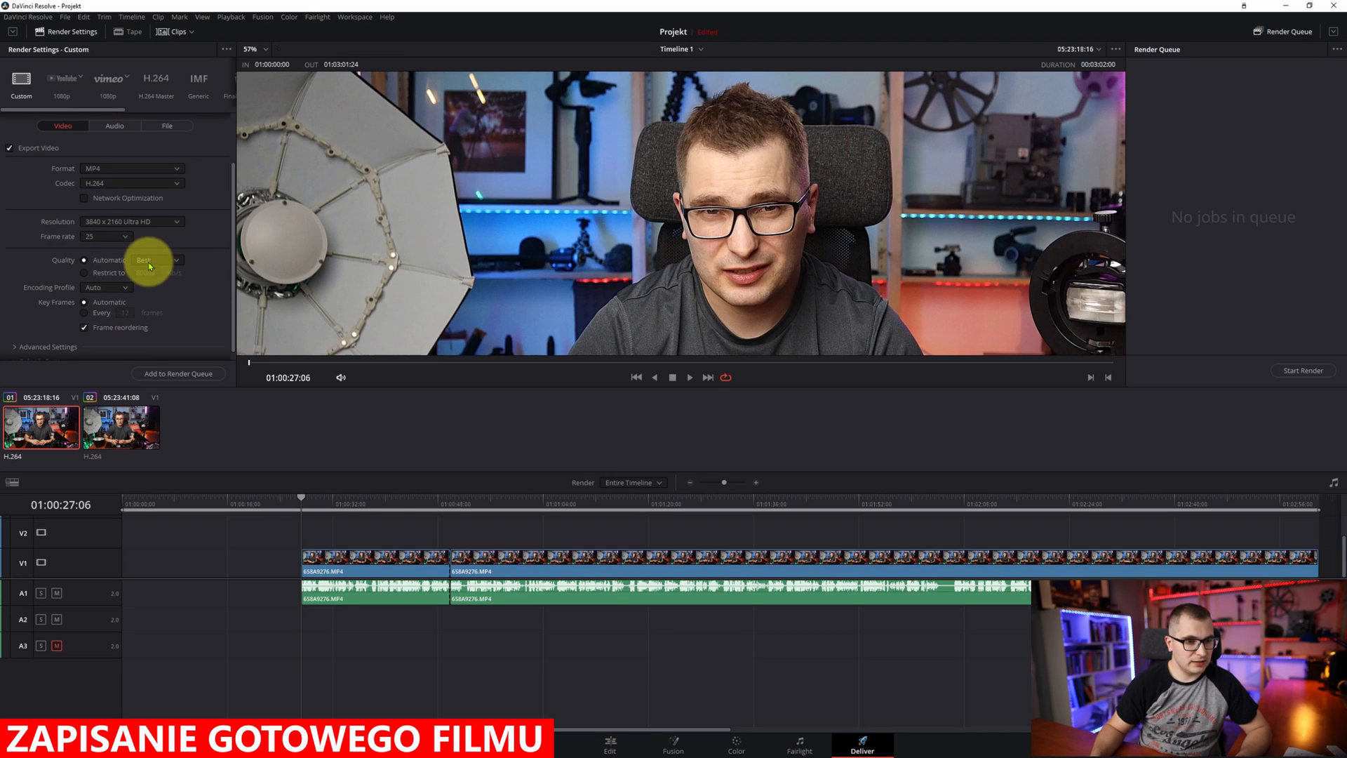
click(102, 287)
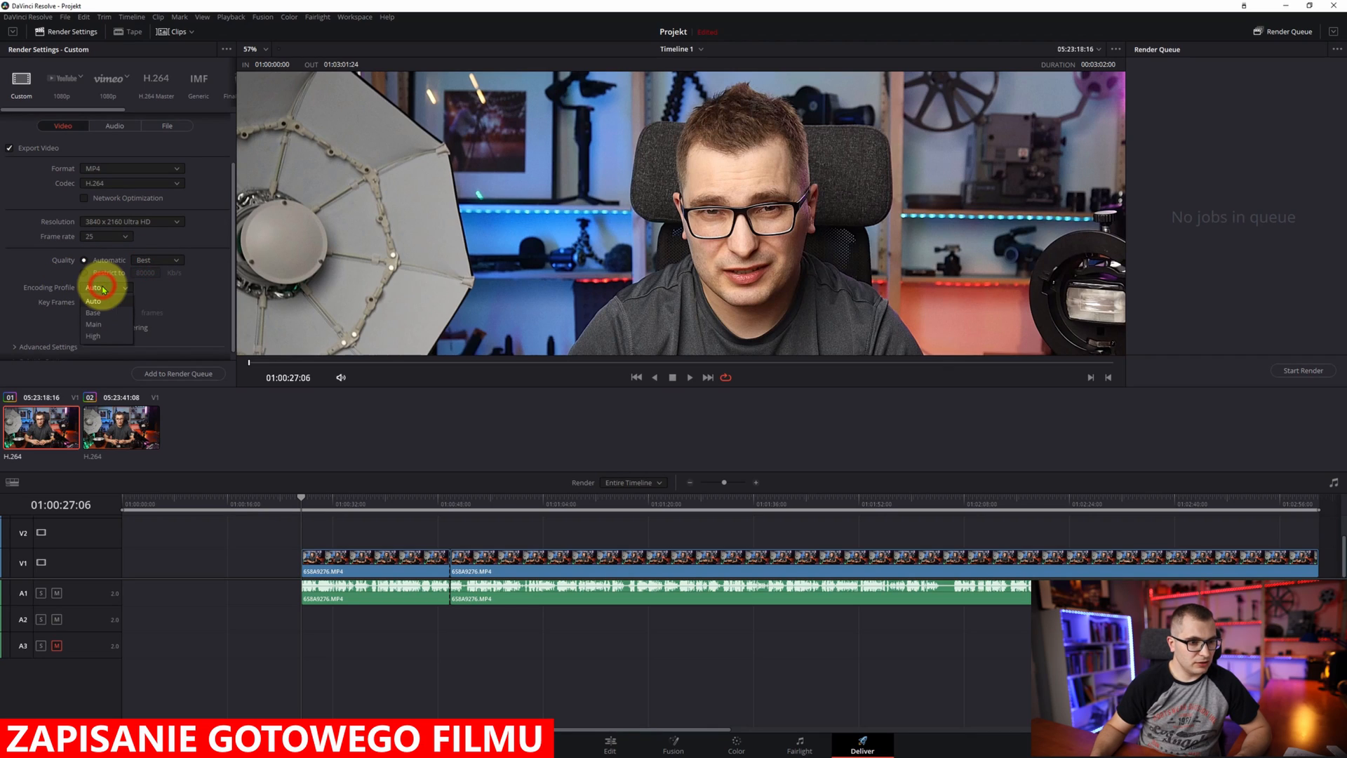
click(101, 339)
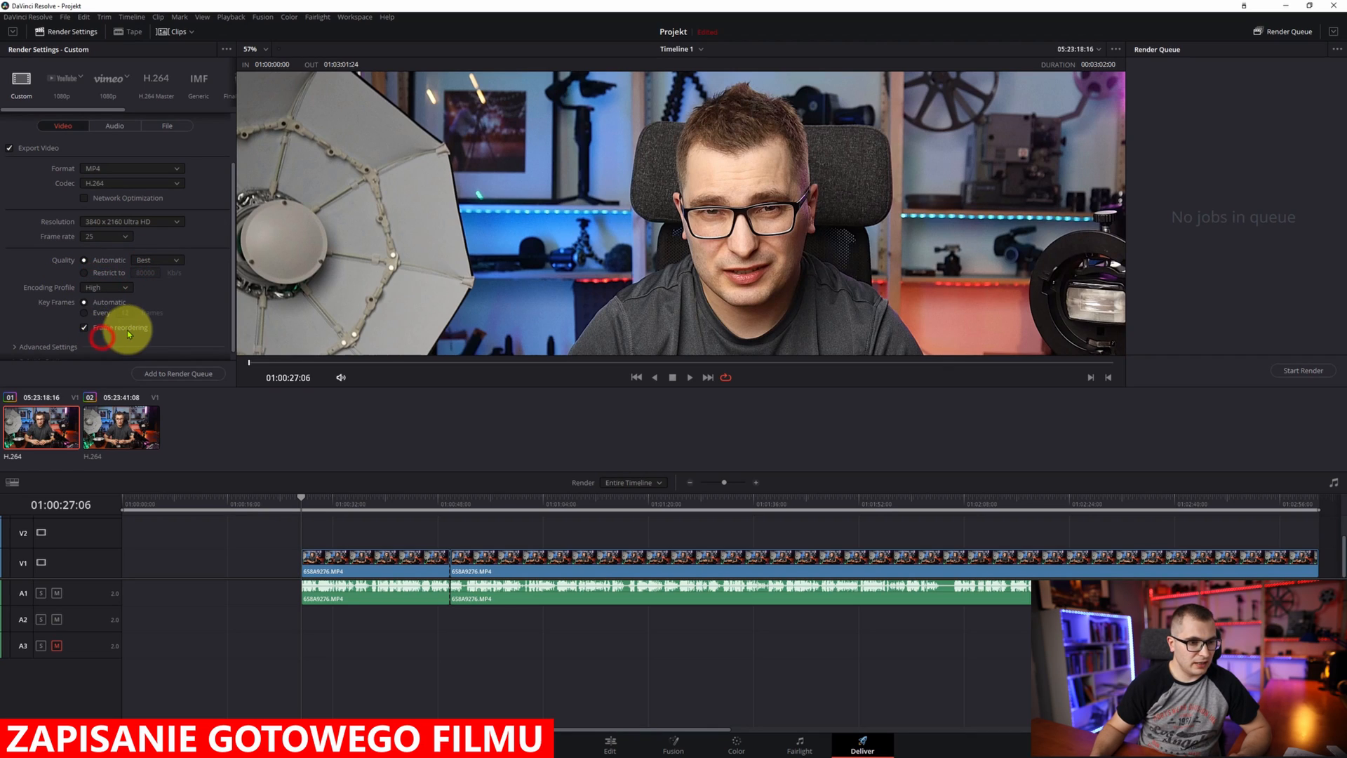
Step: Add the timeline to the render queue and start rendering it
click(180, 374)
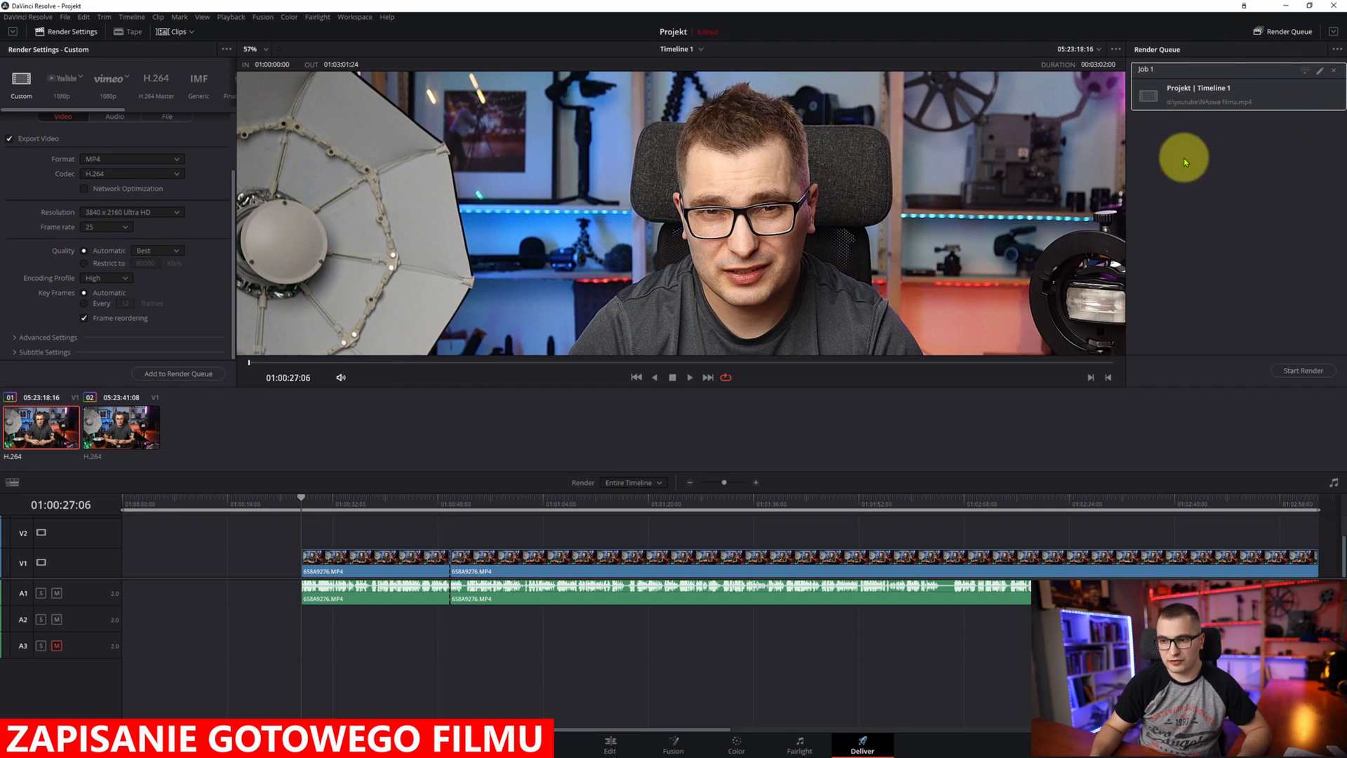
click(1297, 372)
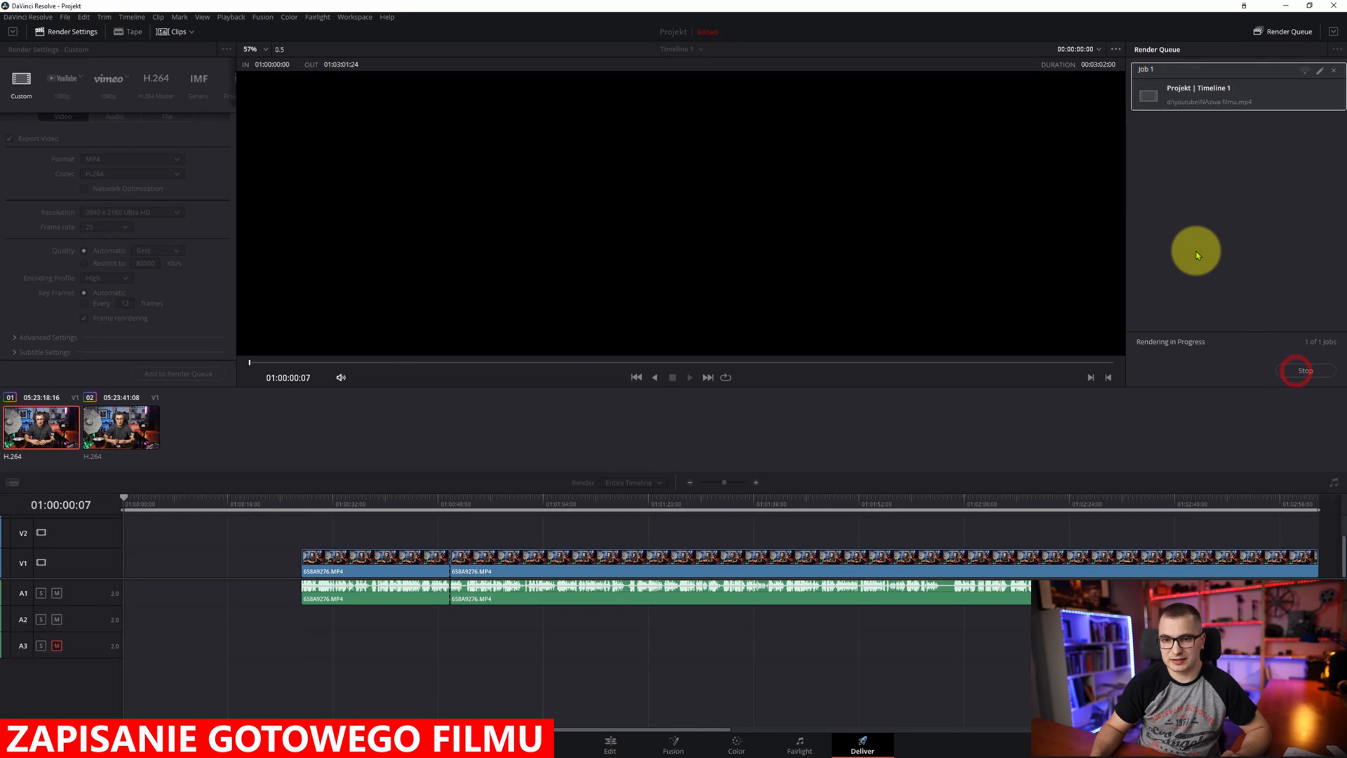